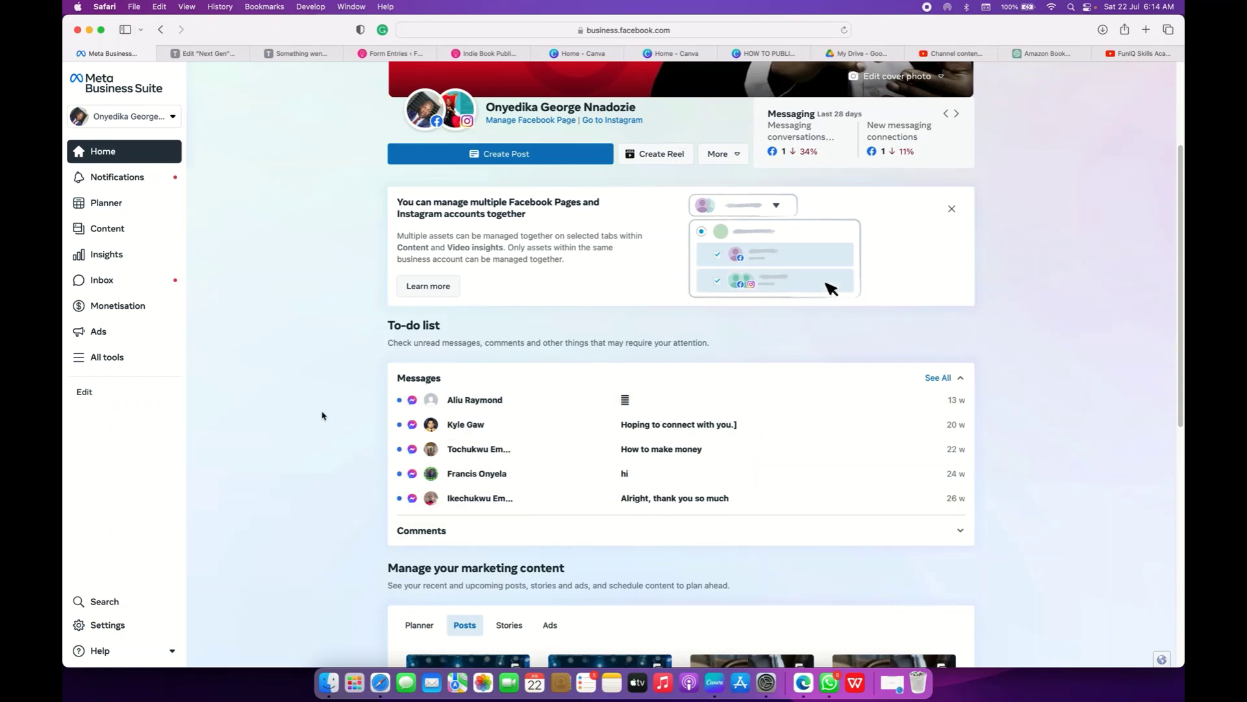
- Search the web in a new tab for "Meta Business Suite Google Play" and open the app's Google Play listing
click(688, 28)
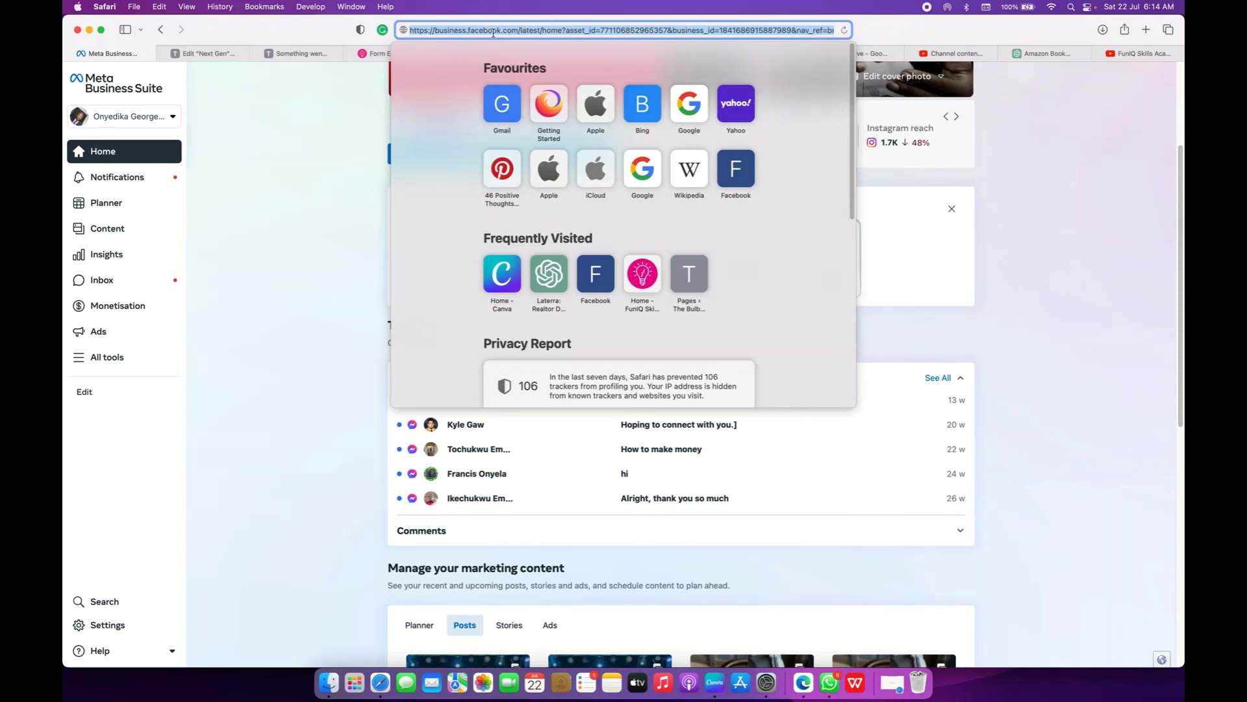
click(1005, 54)
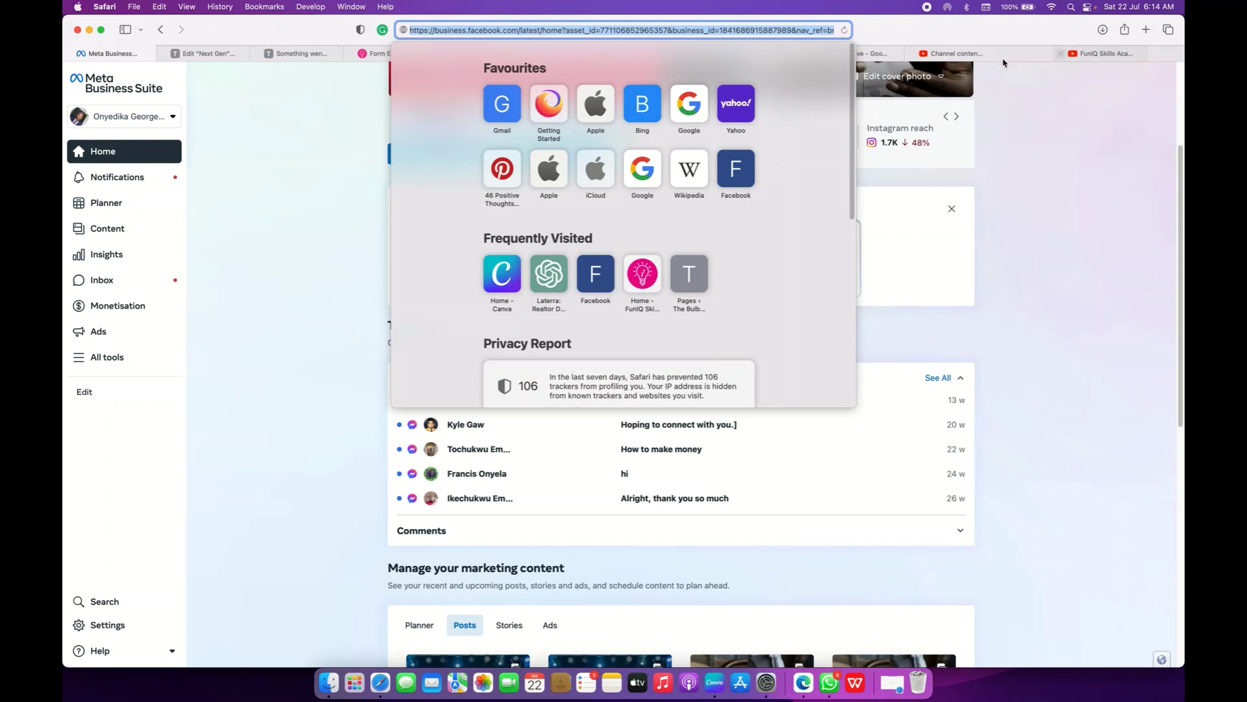
click(1145, 30)
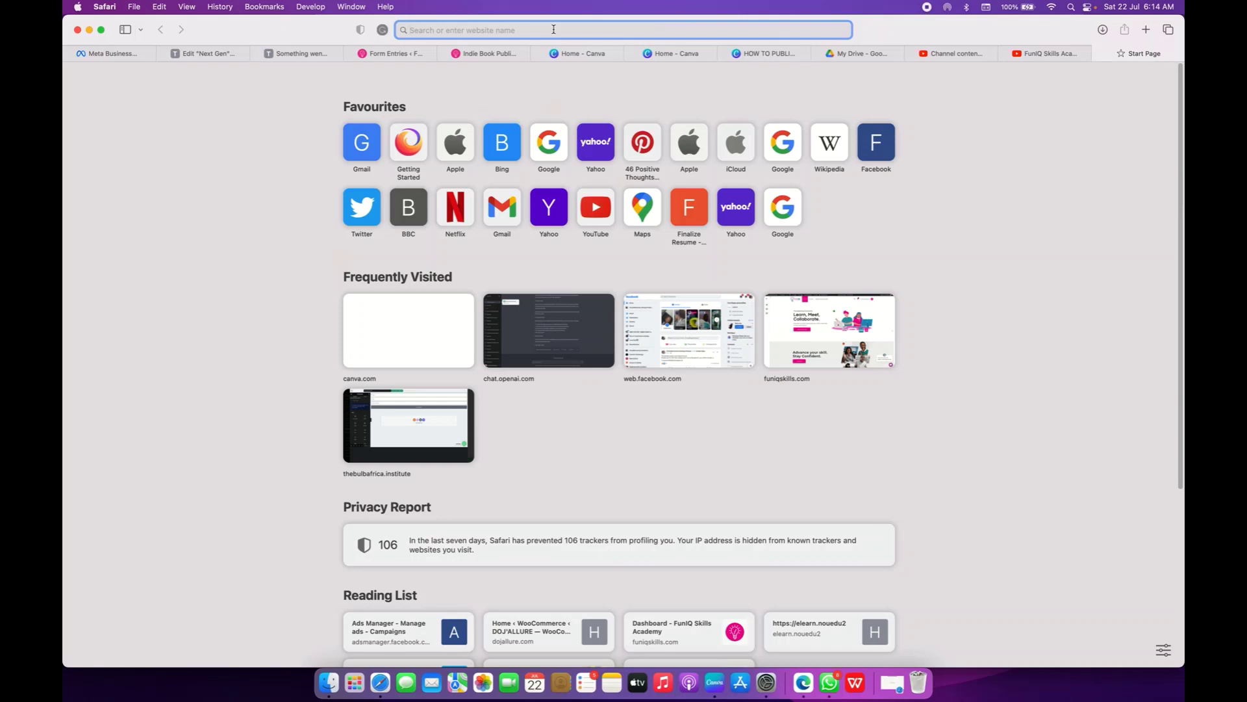
text(Meta)
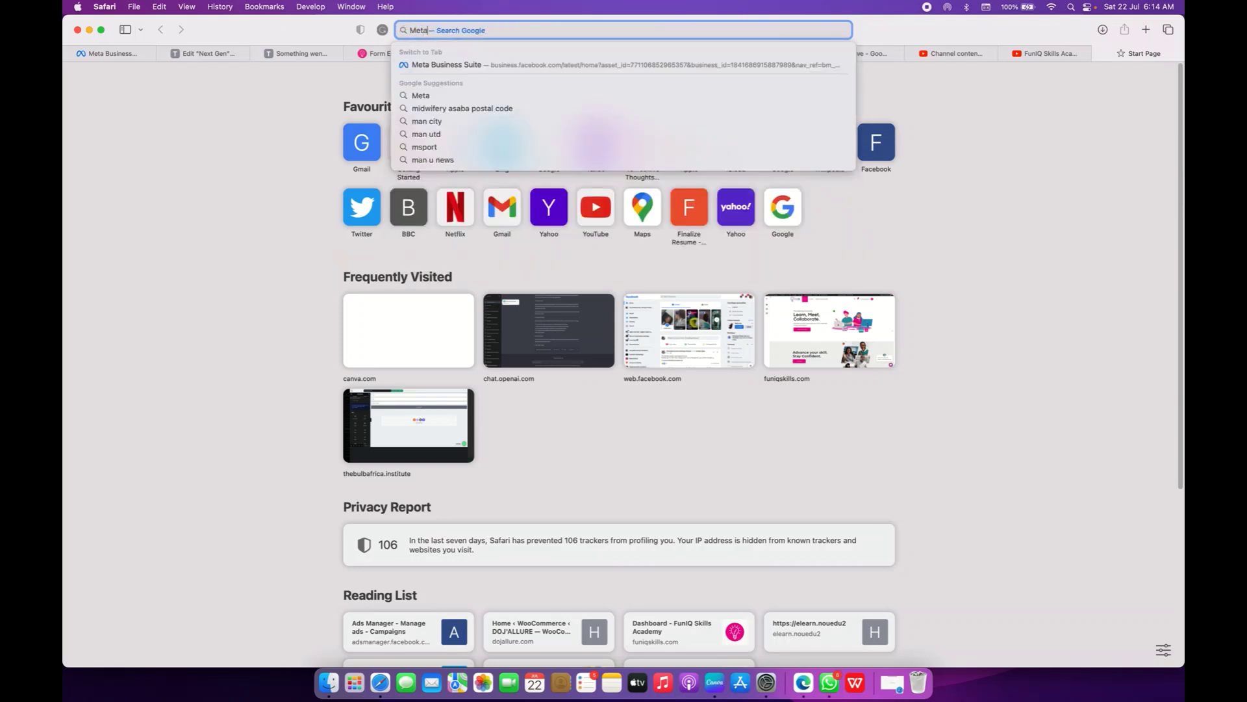
text( Busin)
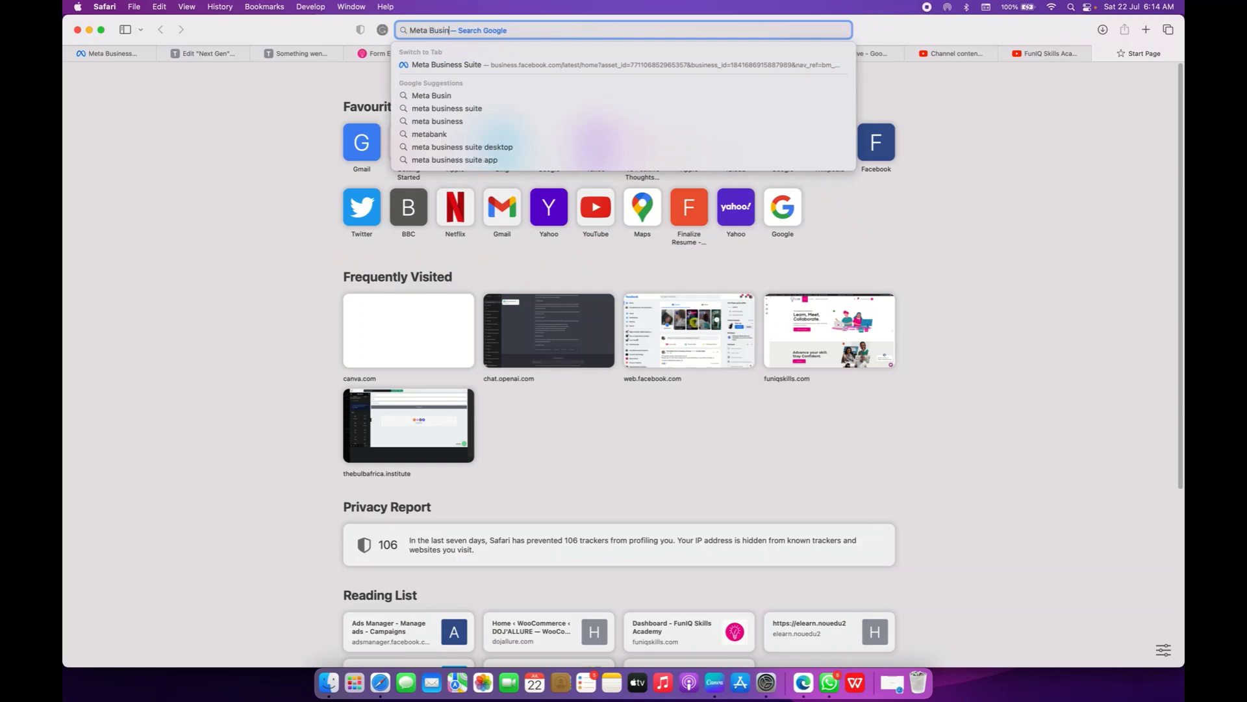
text(ess Suite )
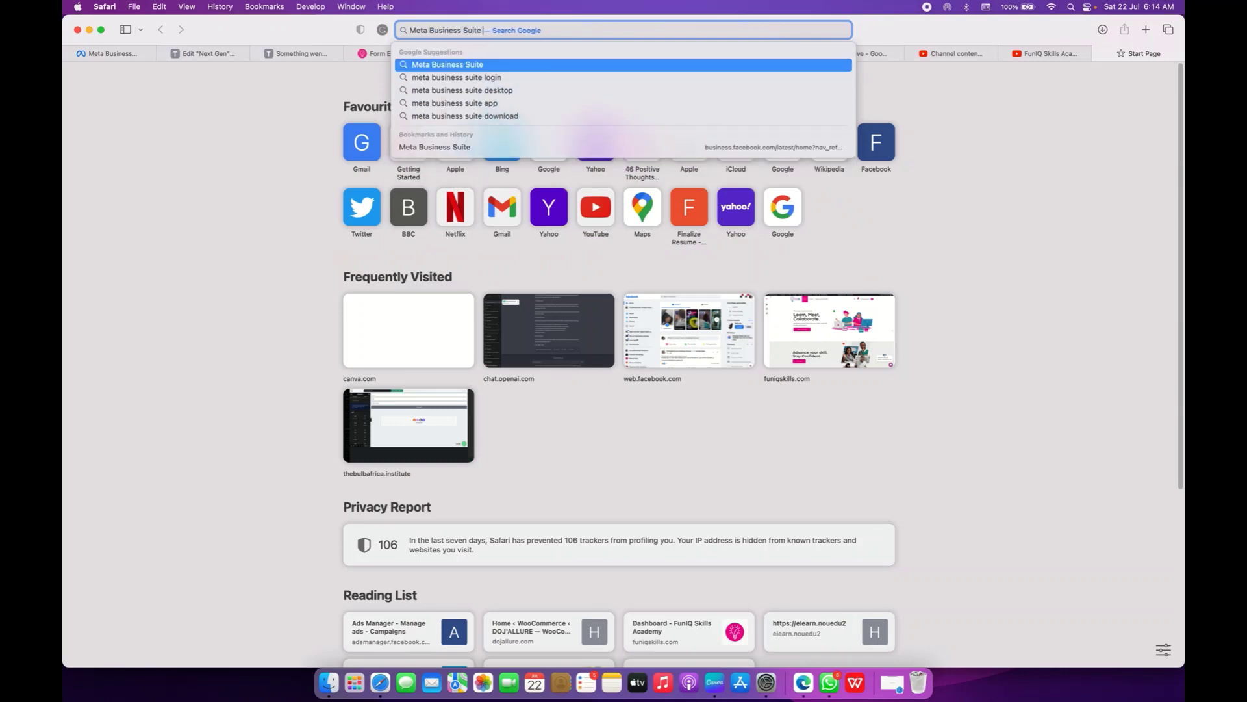
text(Google Play)
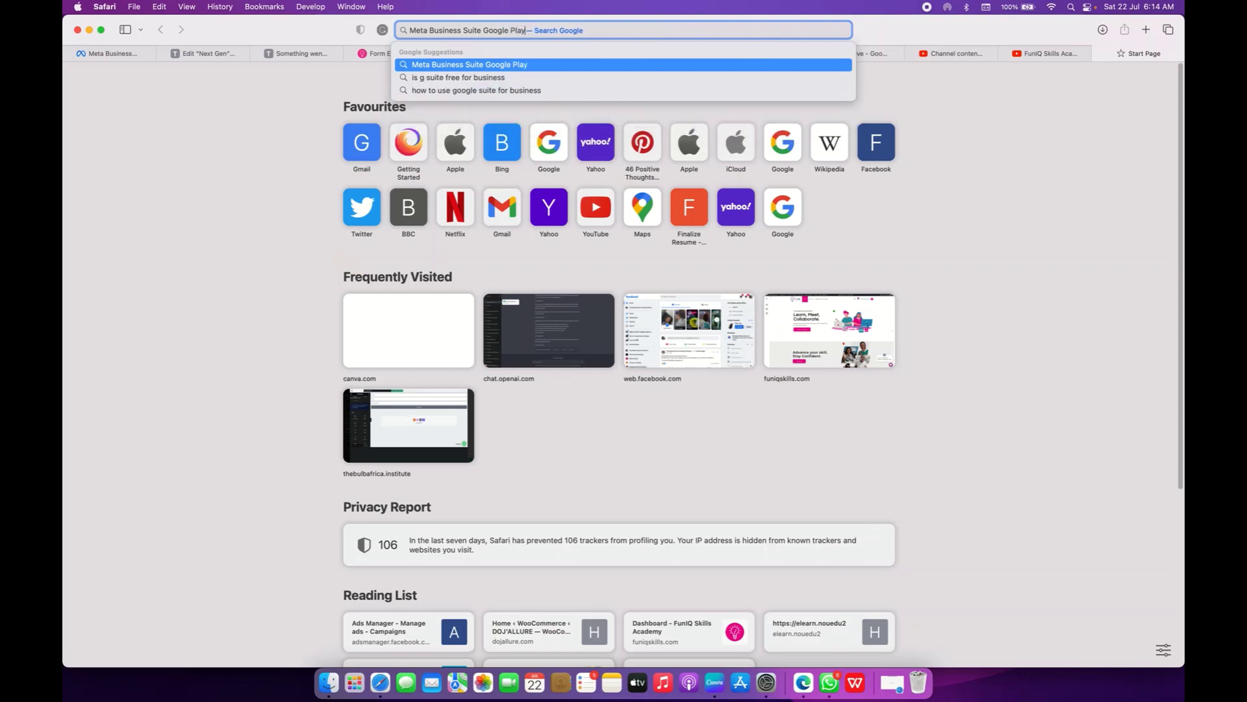
key(Escape)
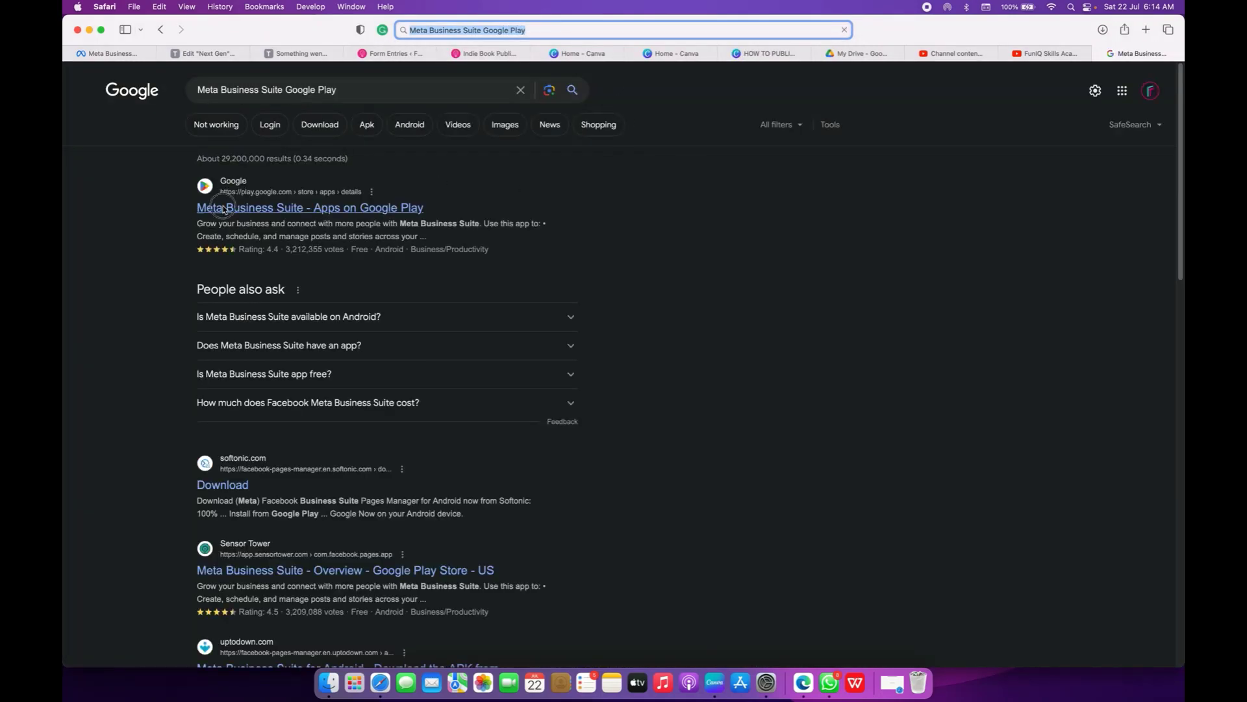
click(225, 208)
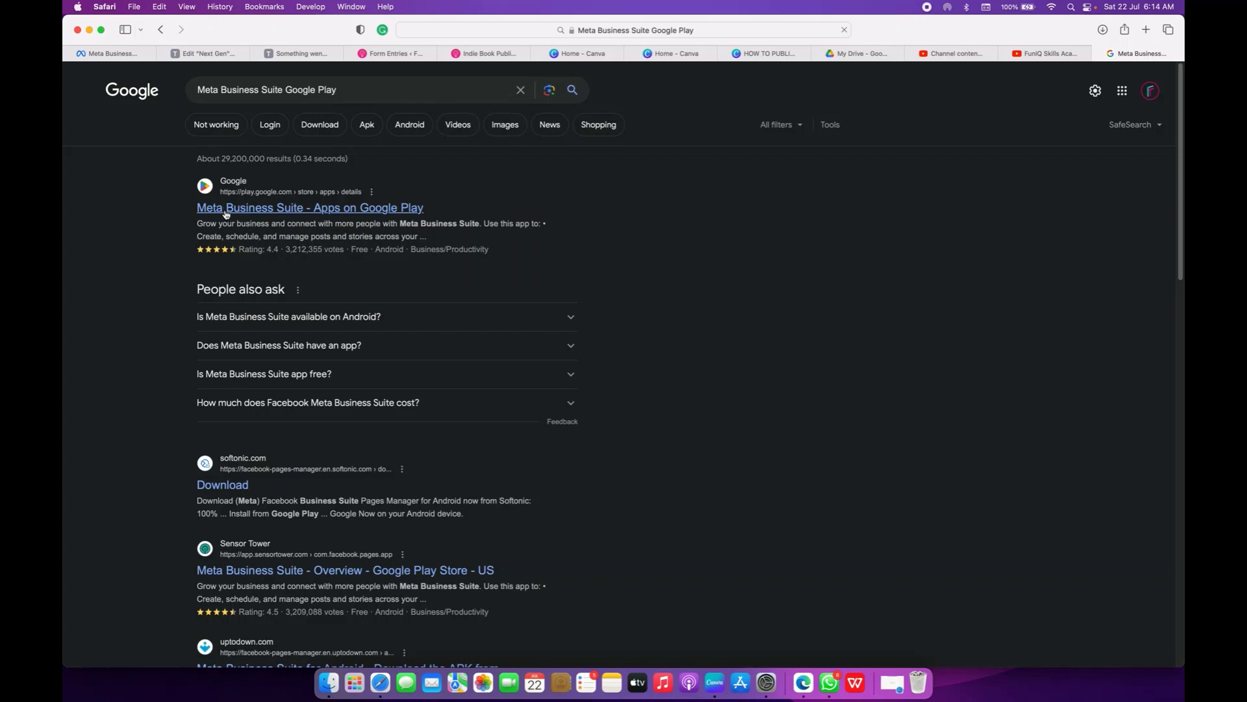
click(226, 211)
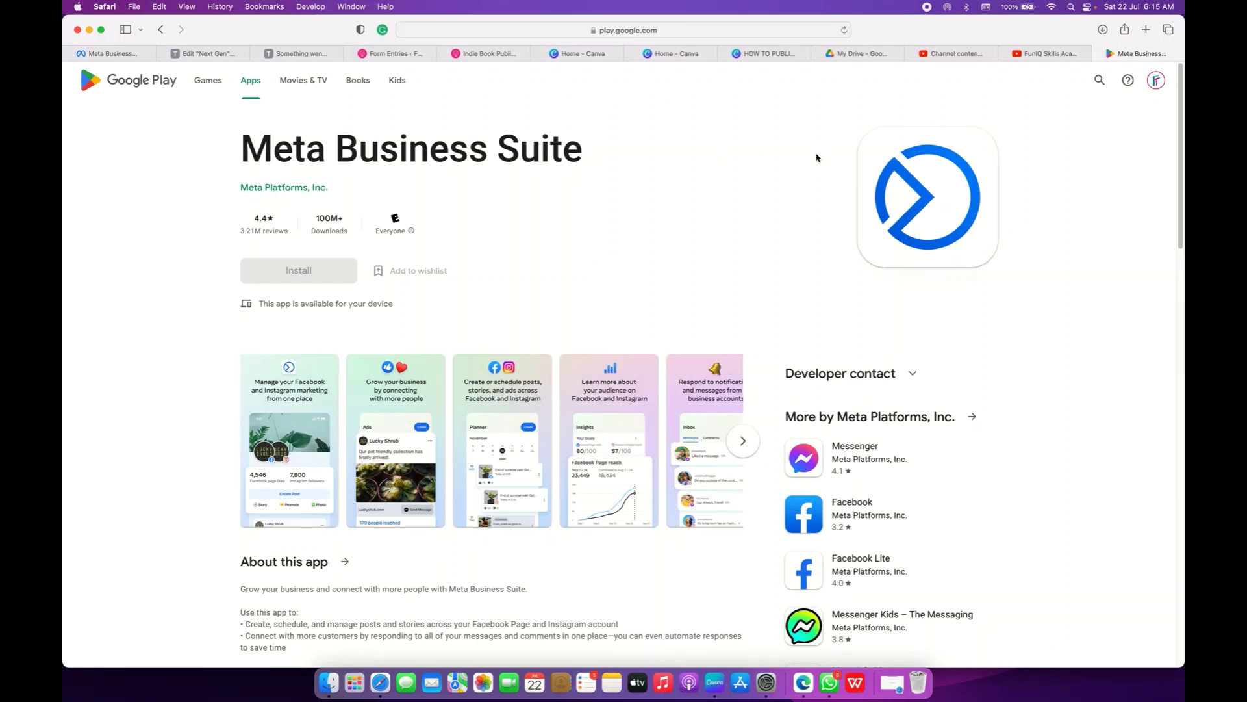
- Return to the Meta Business Suite home page and review the available business assets and the linked Facebook and Instagram profile details
click(111, 54)
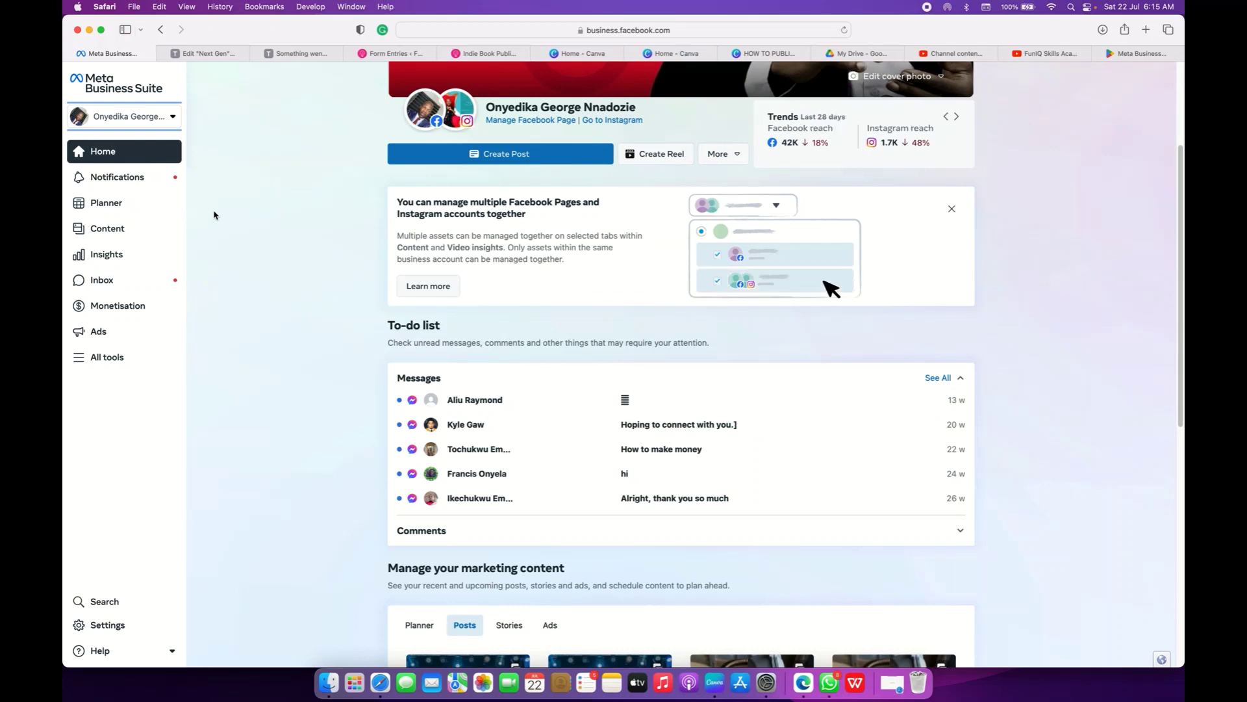
click(172, 123)
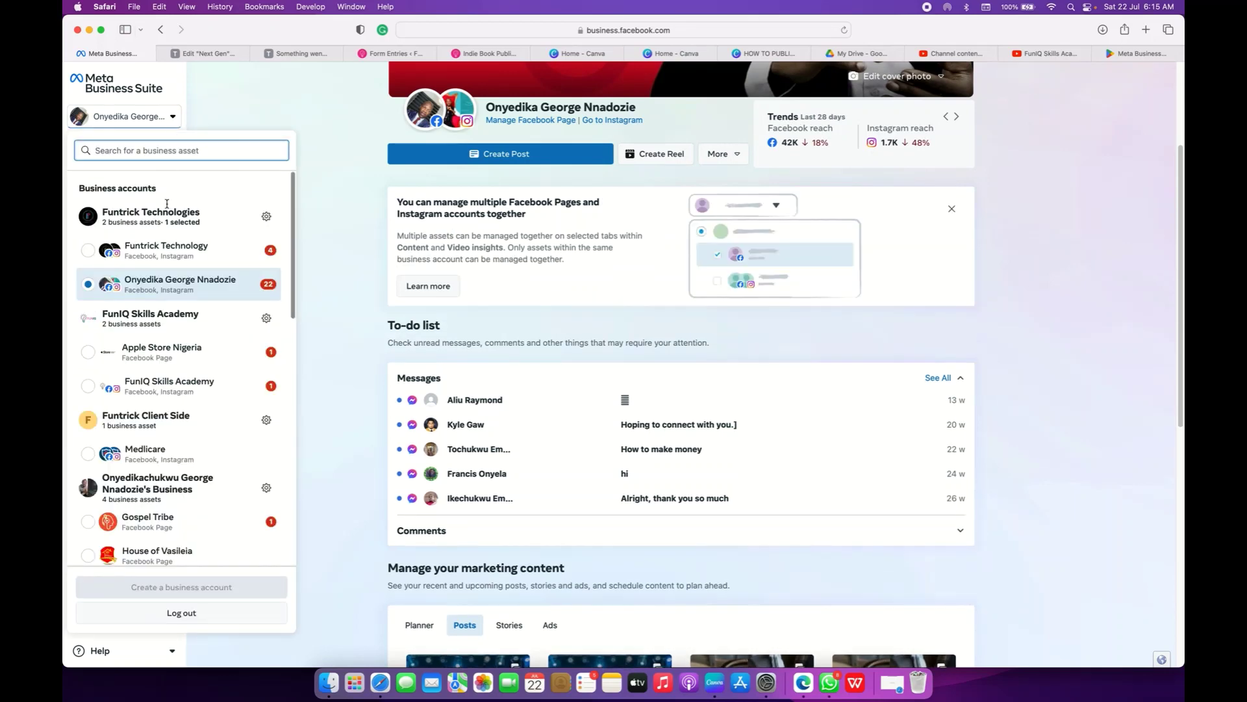
scroll(142, 280, down, 10)
scroll(142, 280, down, 5)
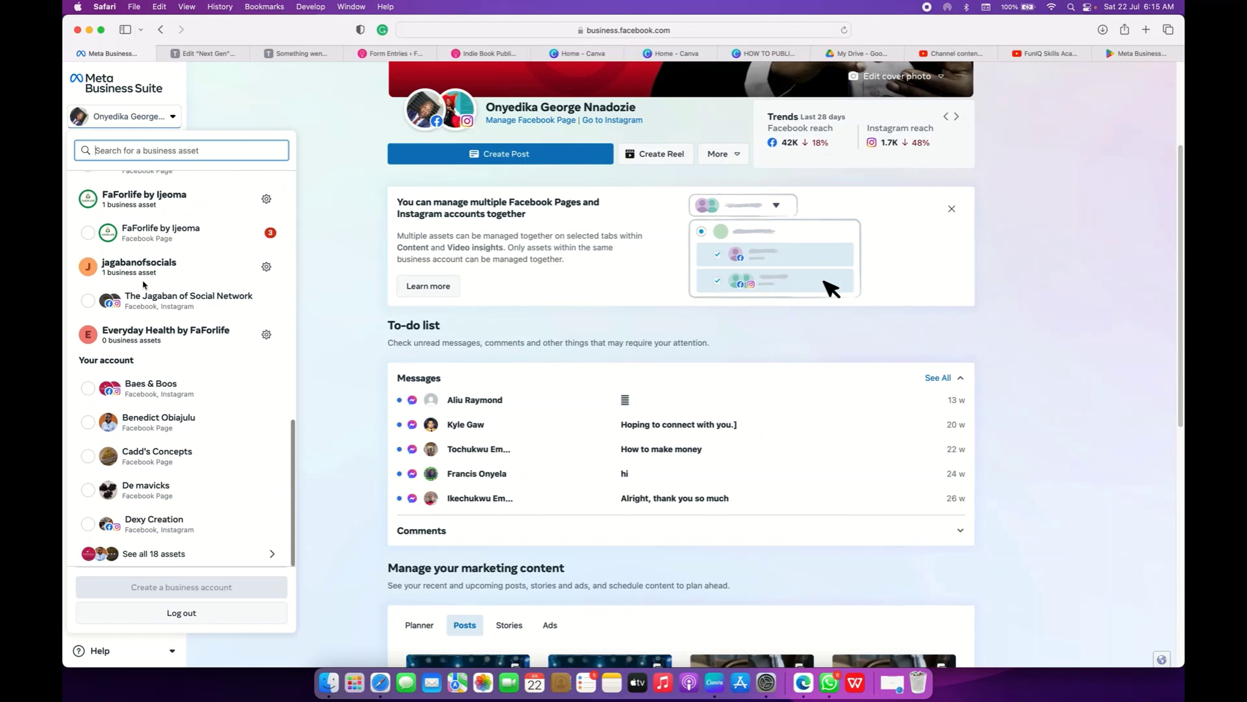
scroll(143, 284, up, 15)
click(139, 118)
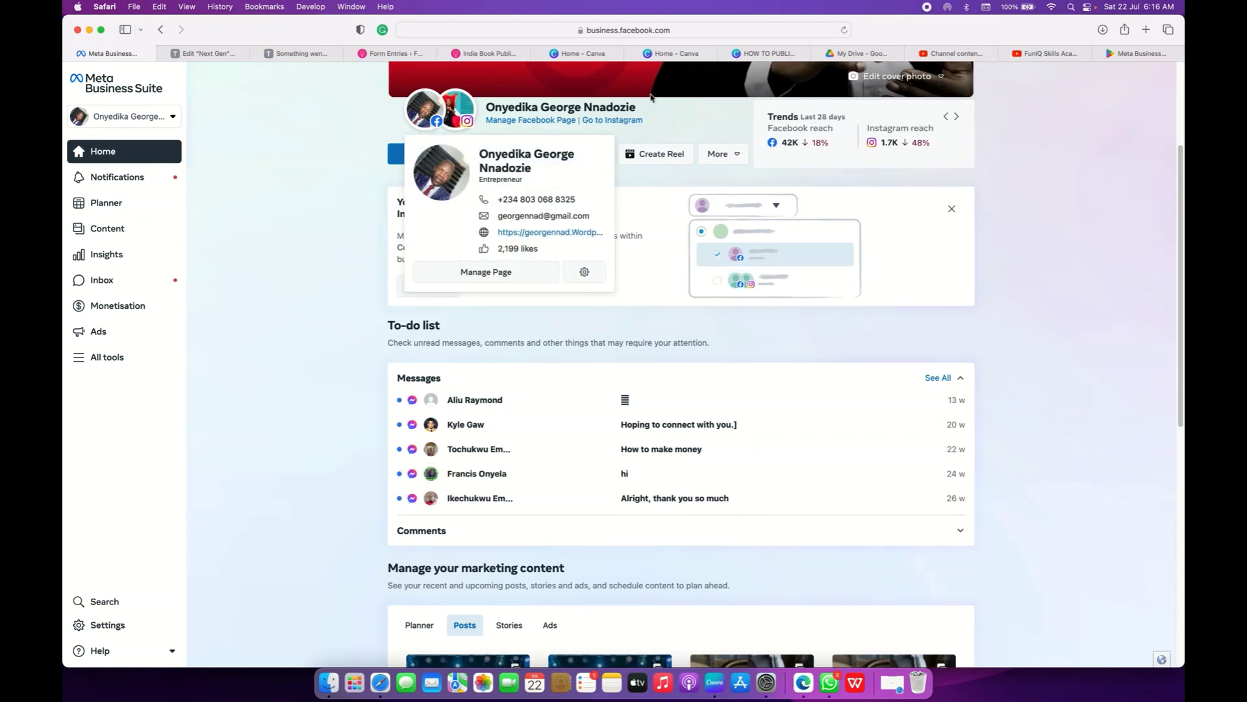
mouse_move(467, 112)
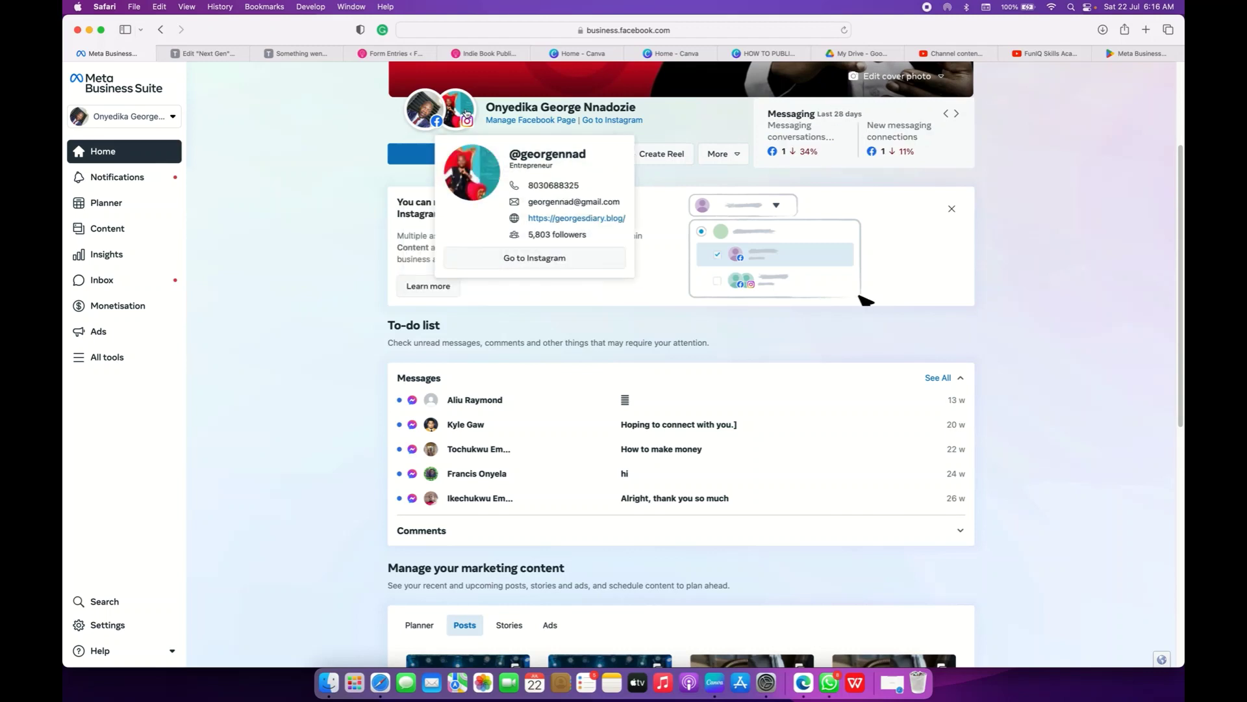
mouse_move(414, 117)
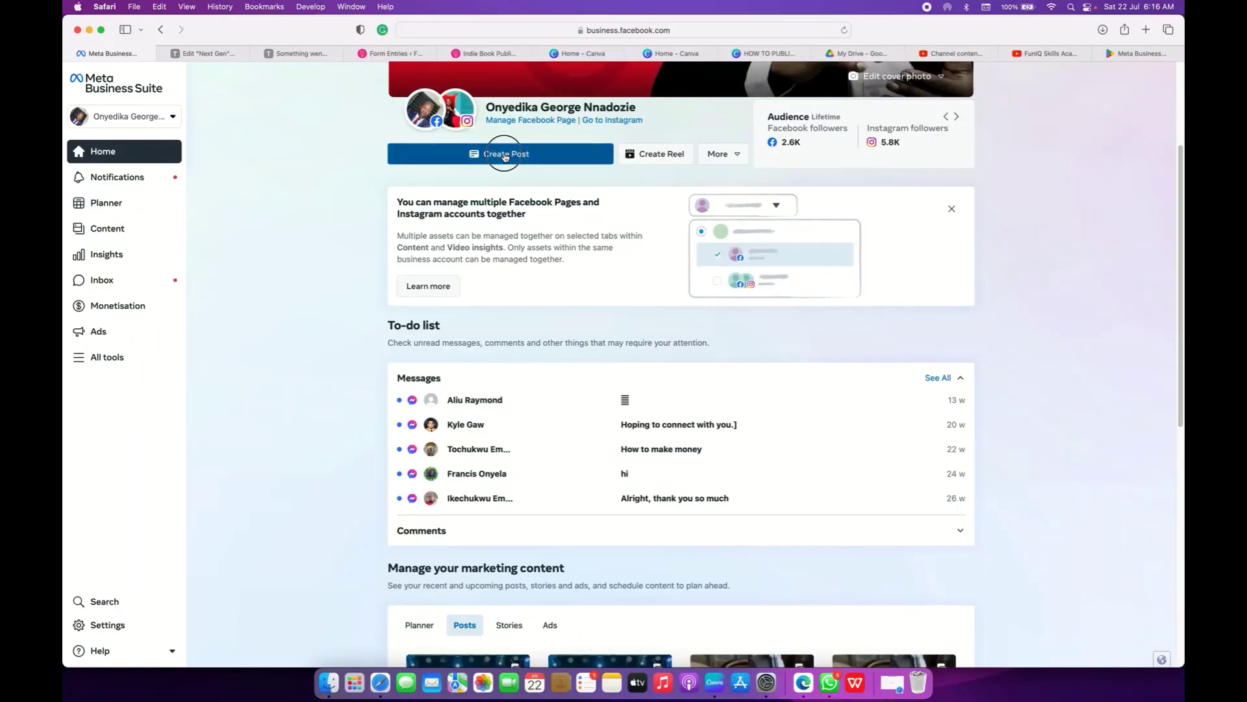
- Start a new post and add the linked Instagram account alongside the Facebook Page as a publishing destination
click(504, 154)
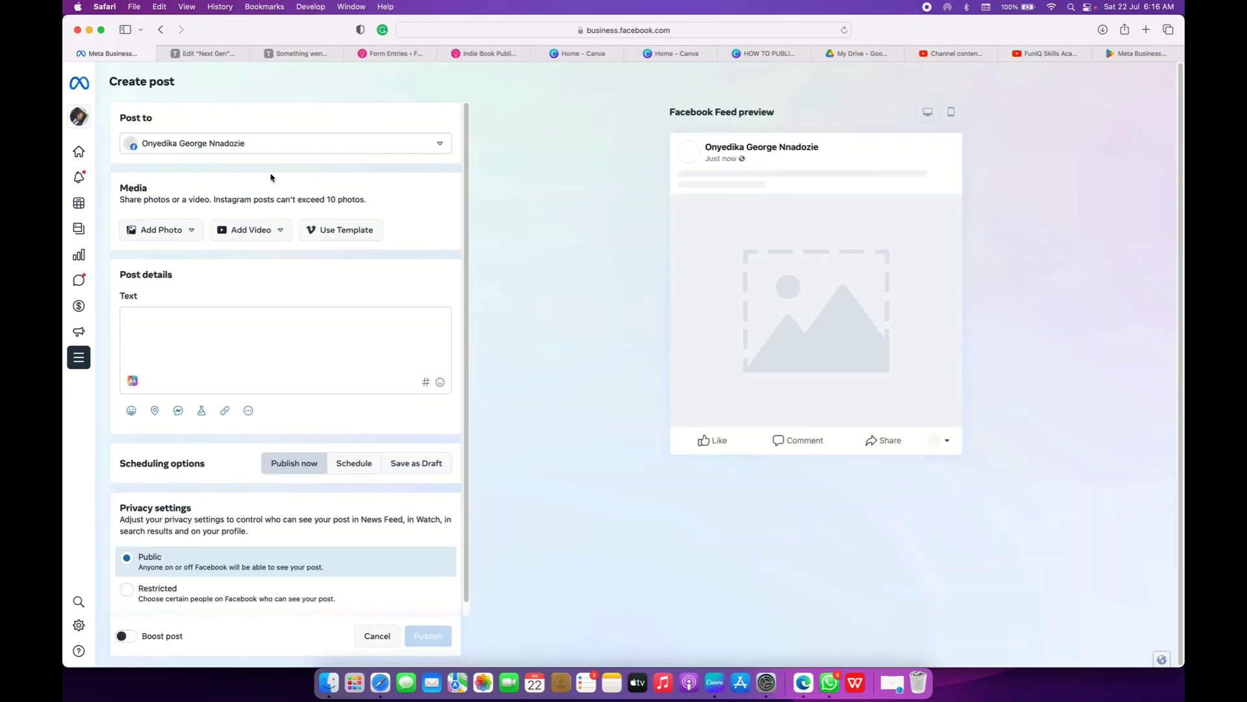
click(272, 154)
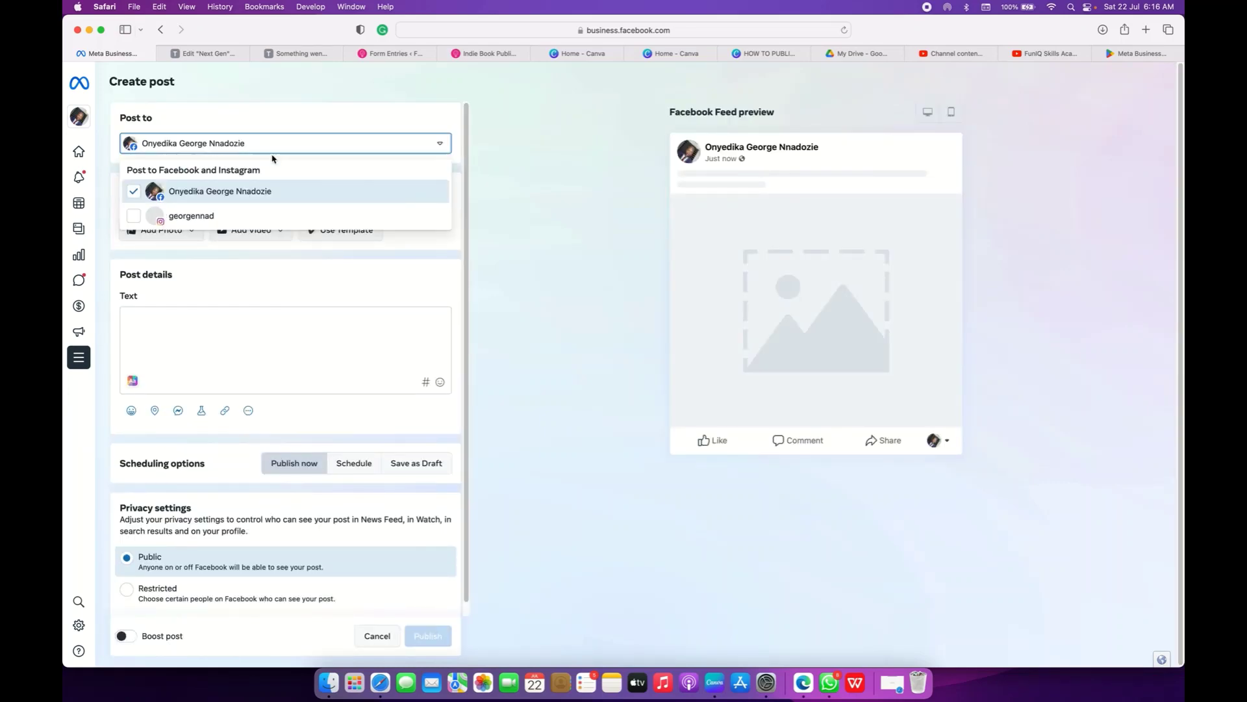
click(135, 216)
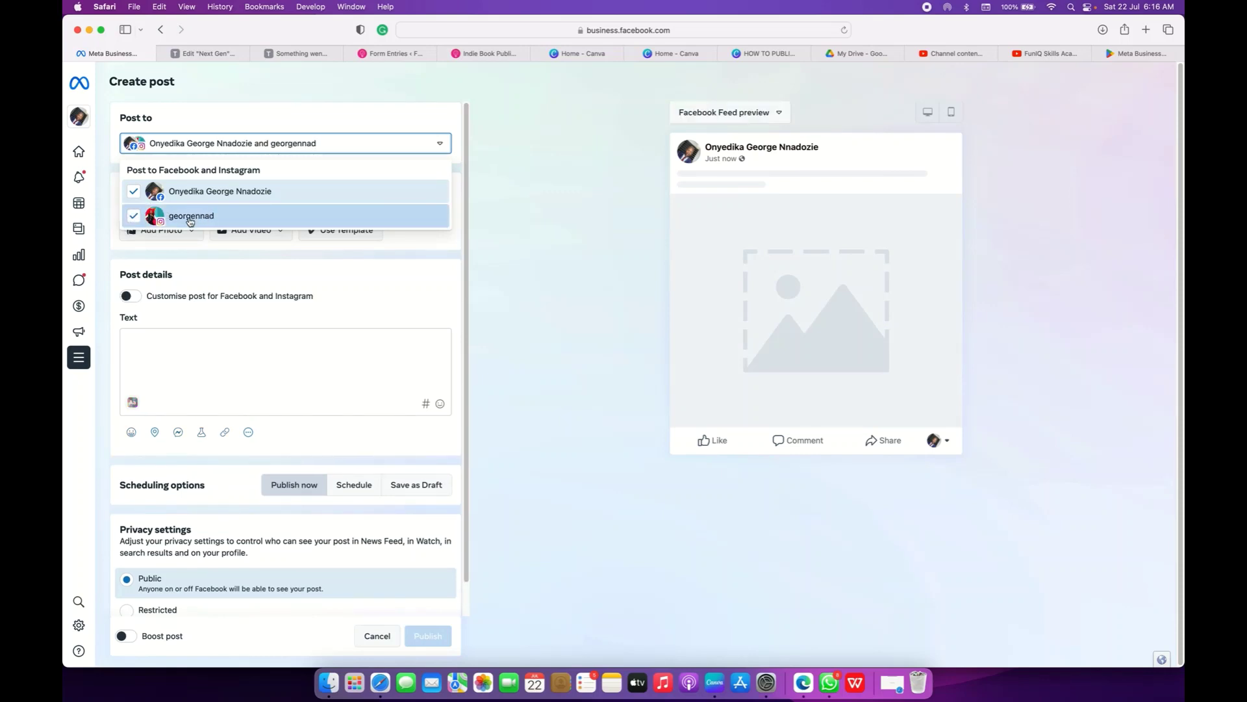
click(183, 114)
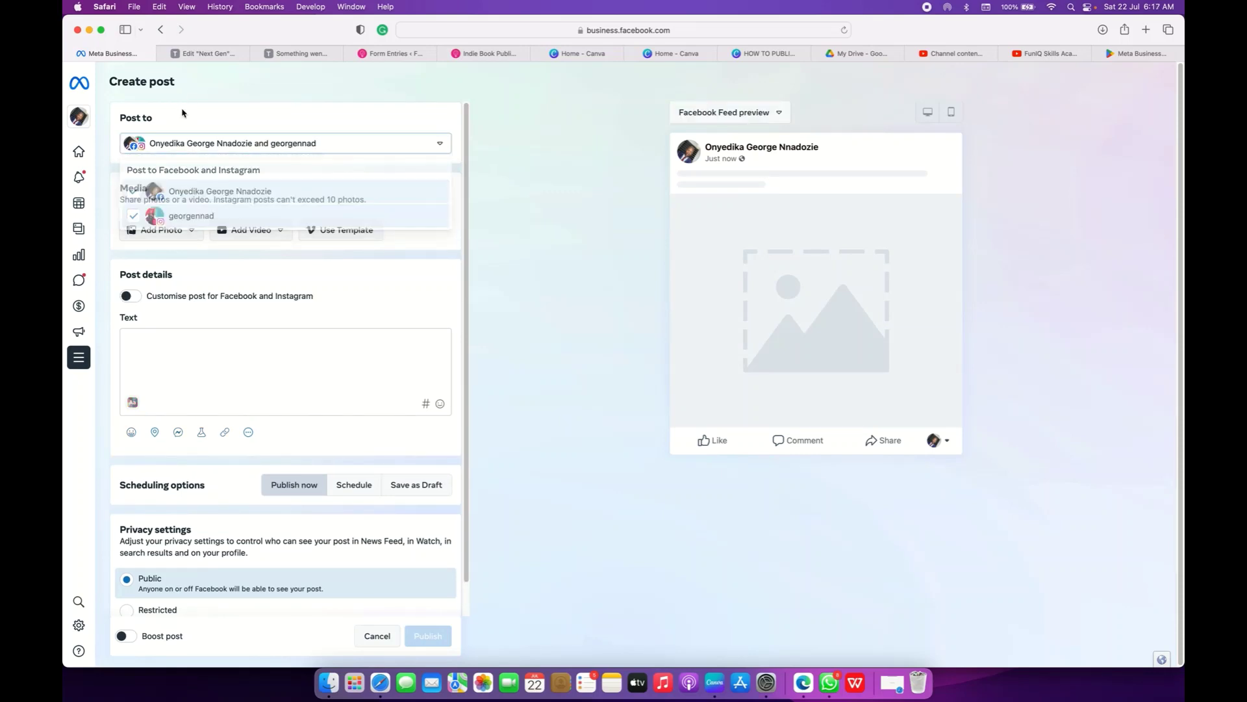
click(190, 145)
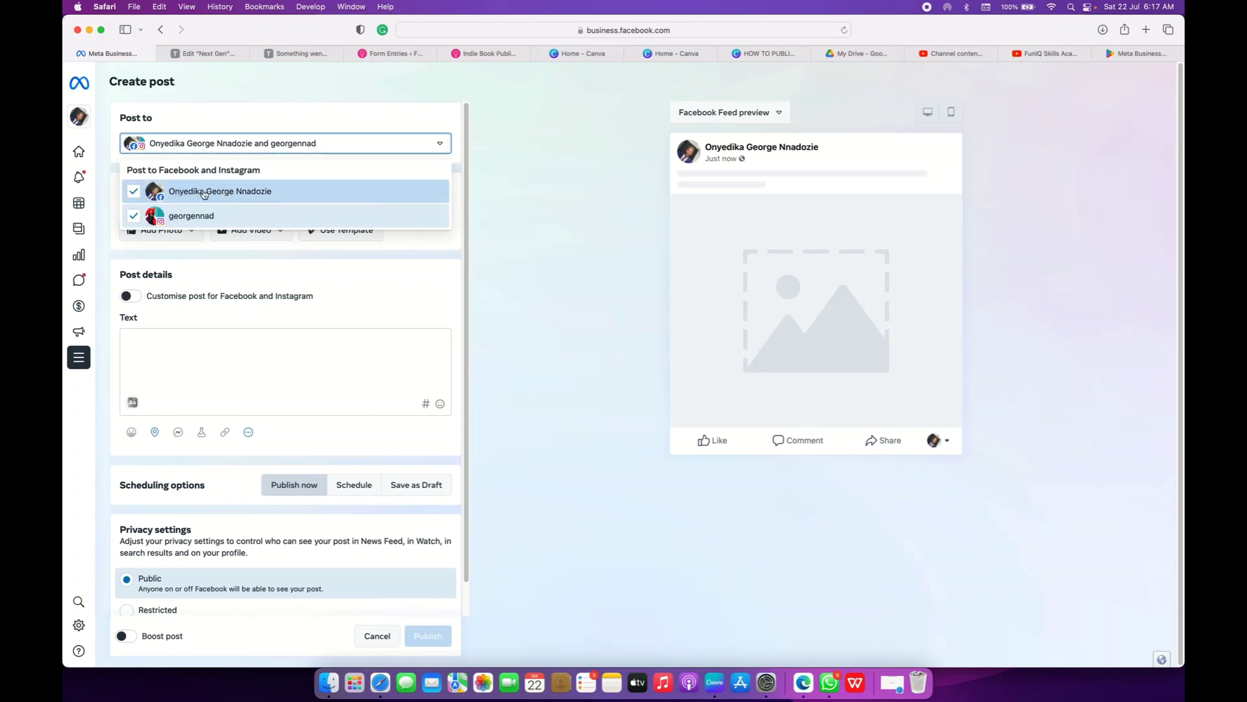
click(113, 240)
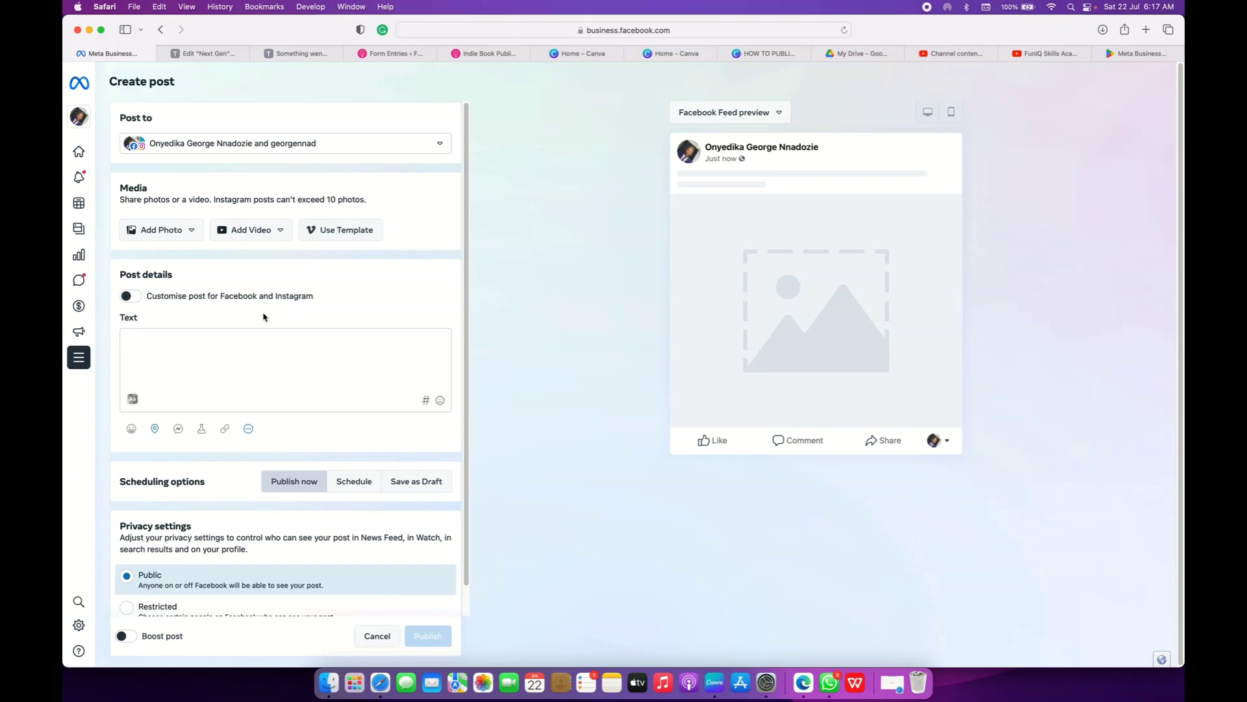
- Turn on customising the post separately for Facebook and Instagram, and place the cursor in the Facebook text
click(144, 352)
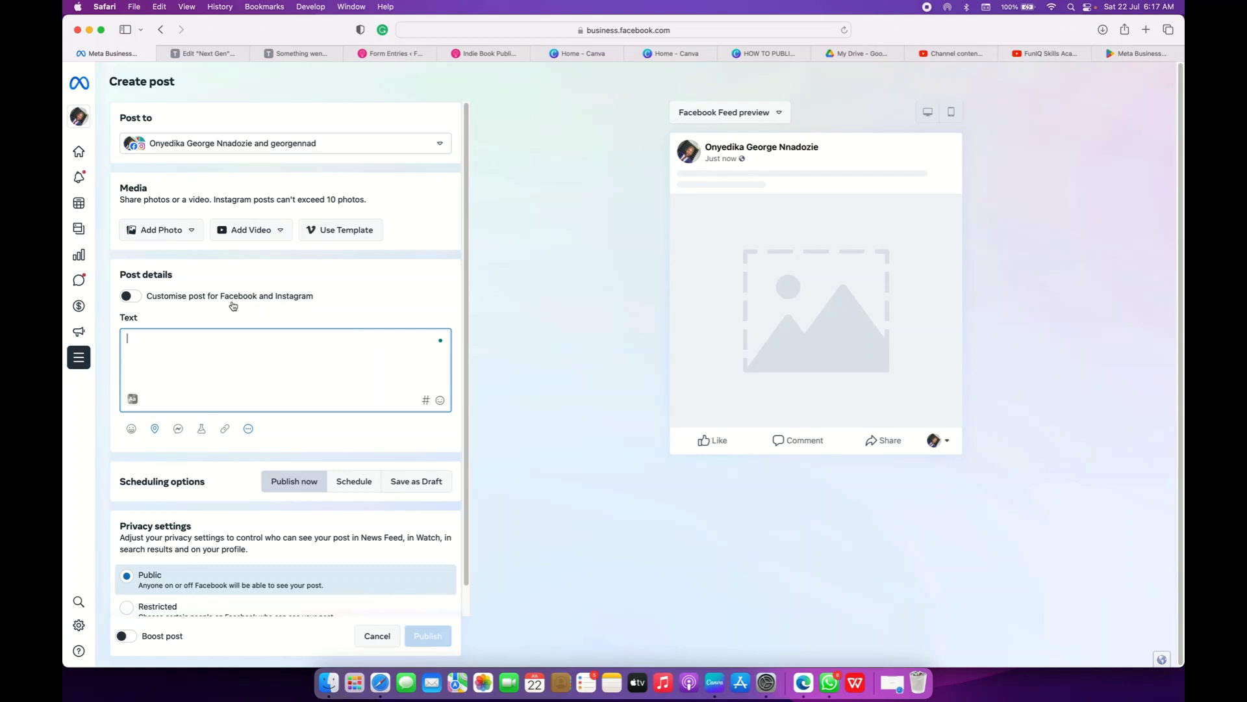
click(131, 296)
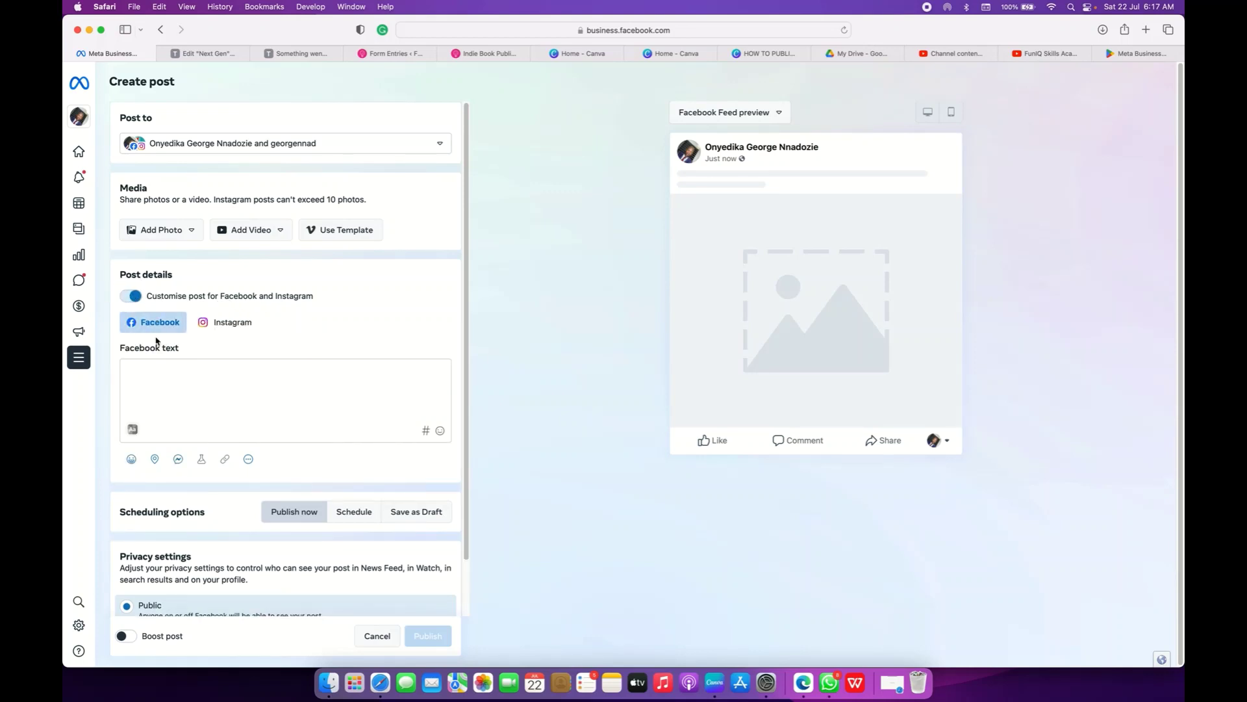
click(151, 371)
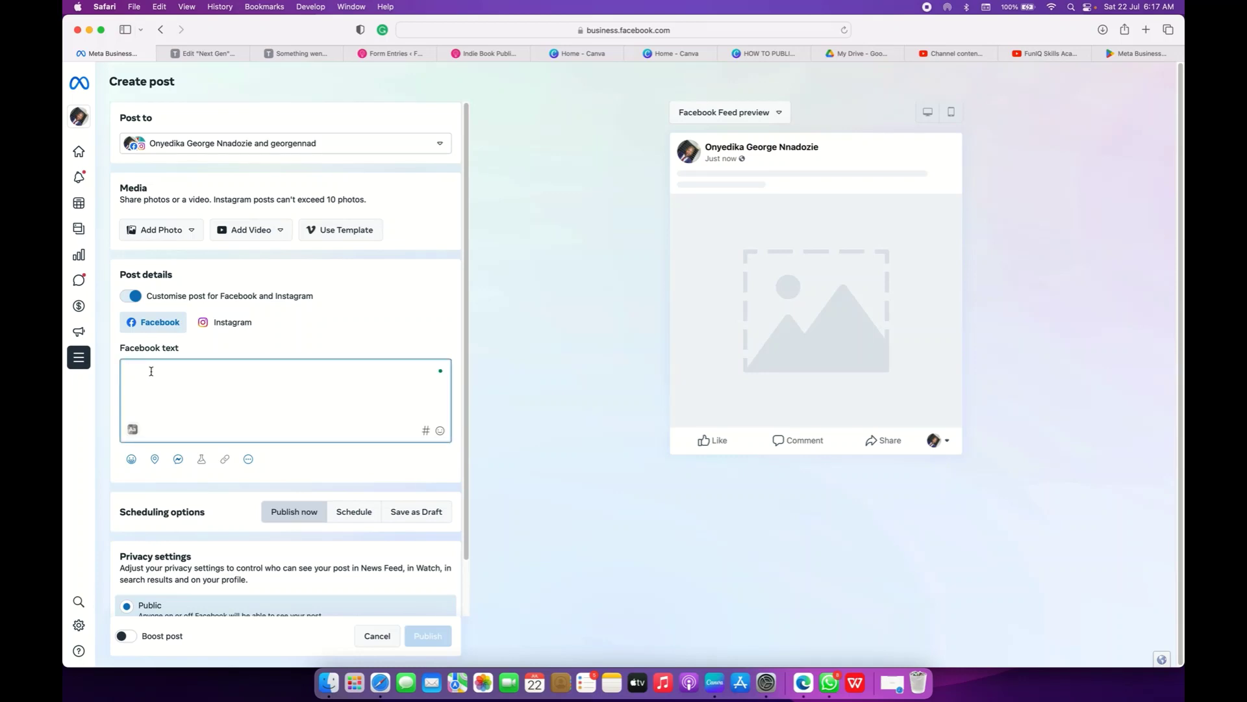
- Compare the Facebook and Instagram versions of the post details, including their text areas and feed previews
click(234, 323)
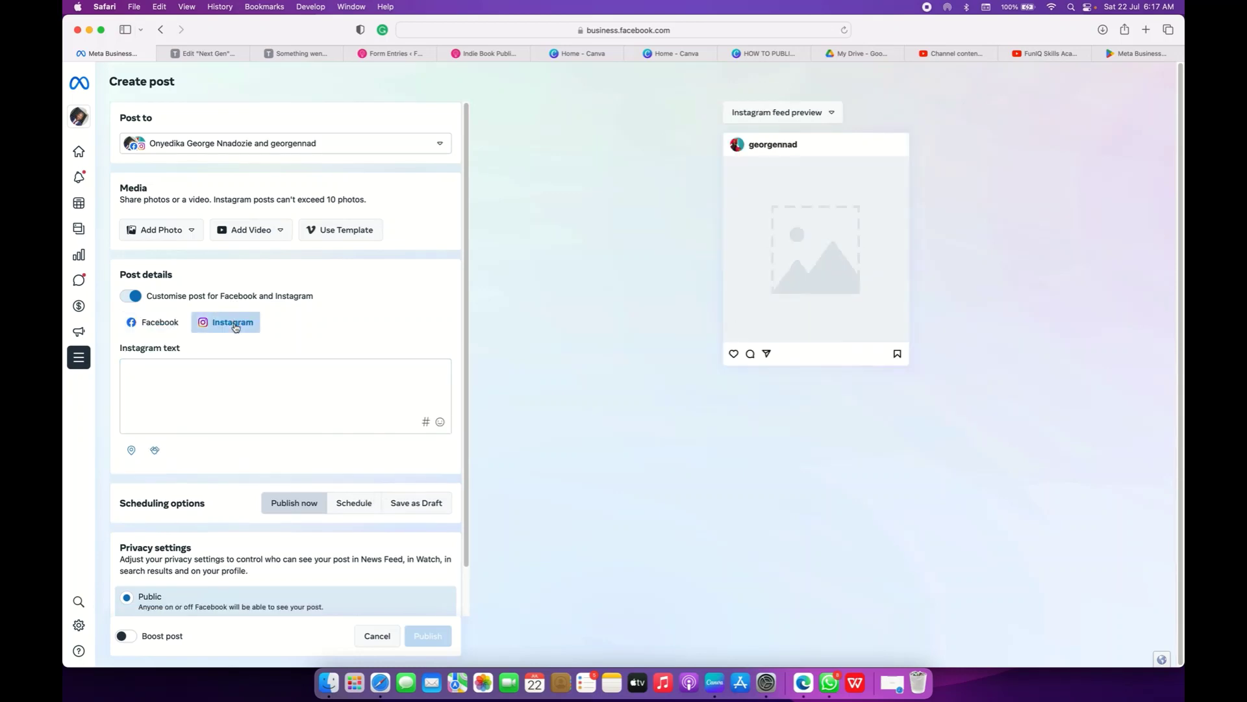
click(150, 325)
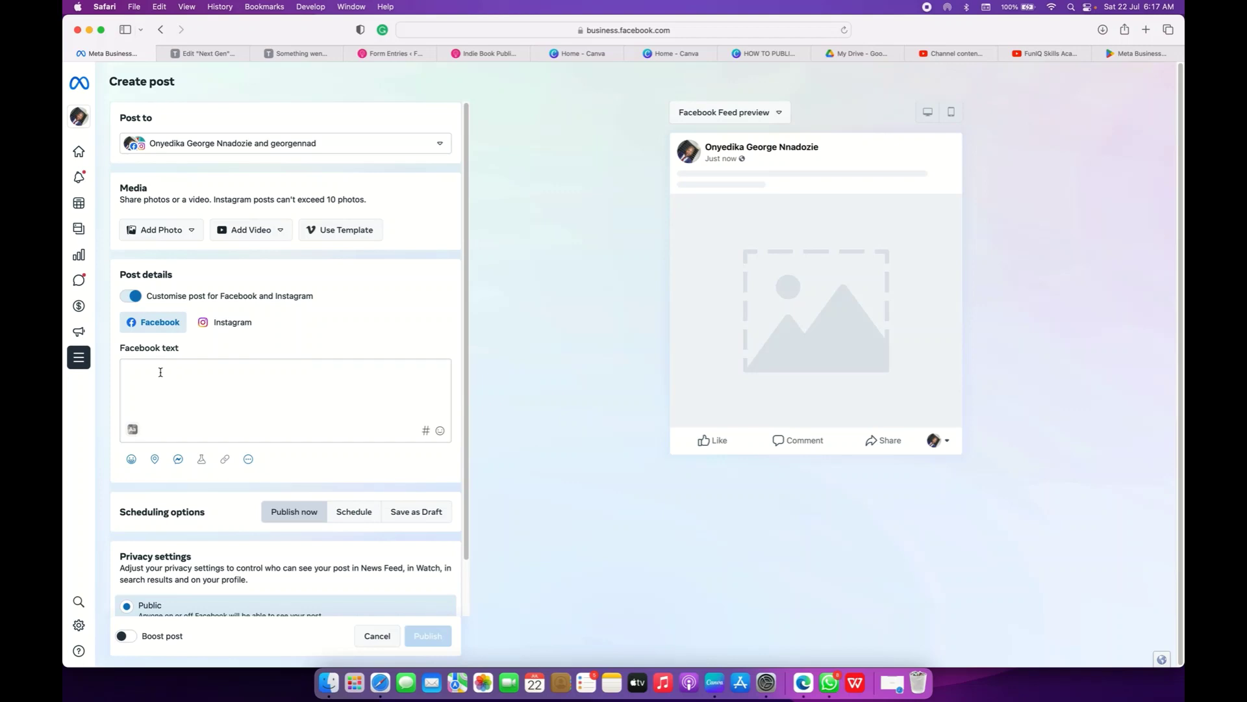
click(229, 326)
click(210, 368)
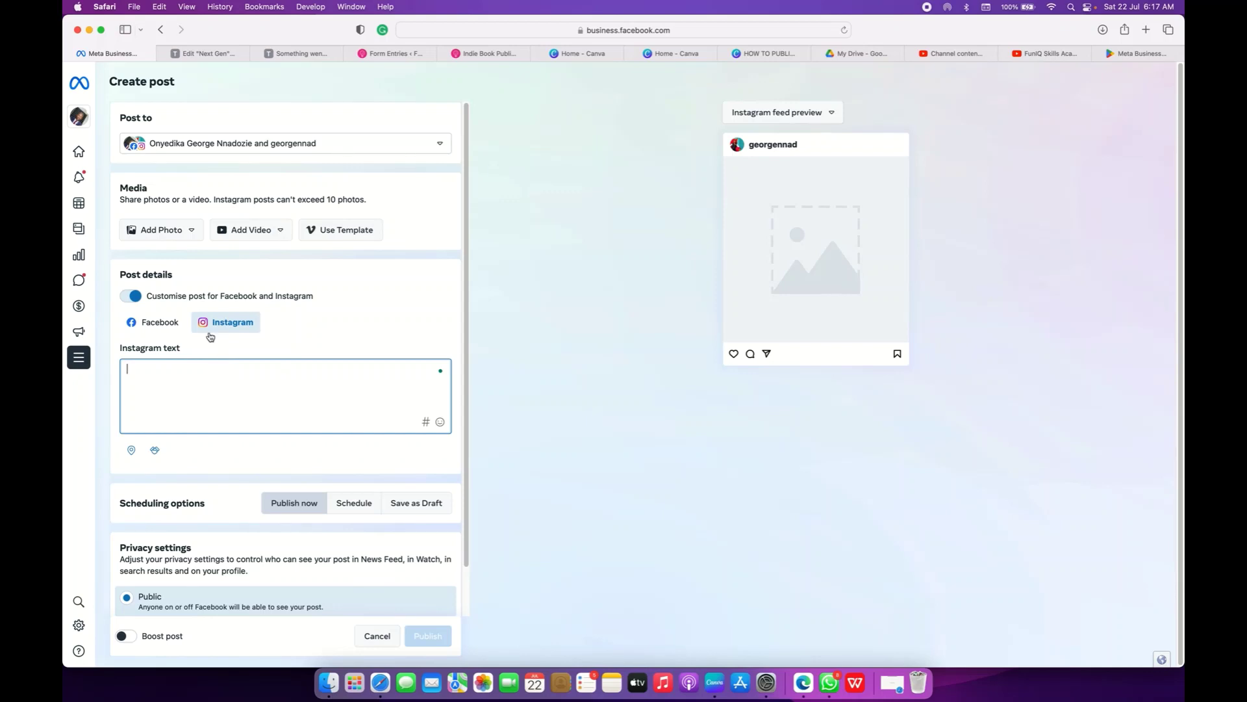
click(164, 326)
click(213, 332)
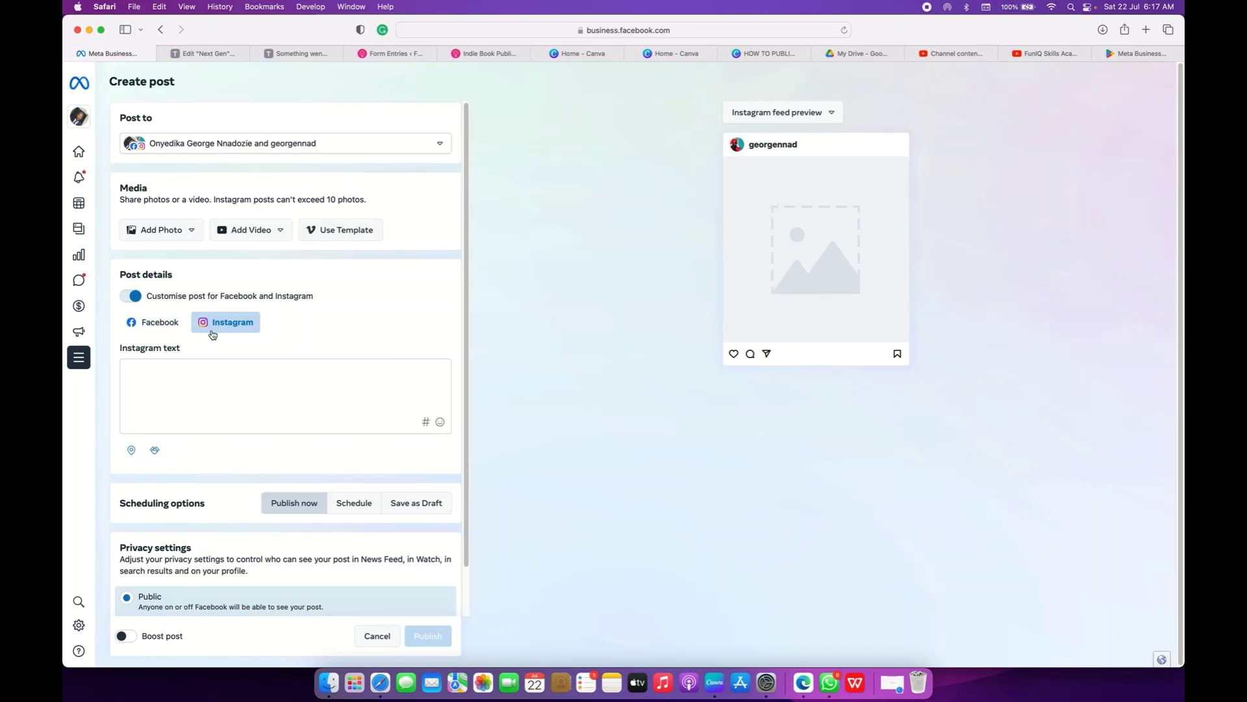
click(145, 368)
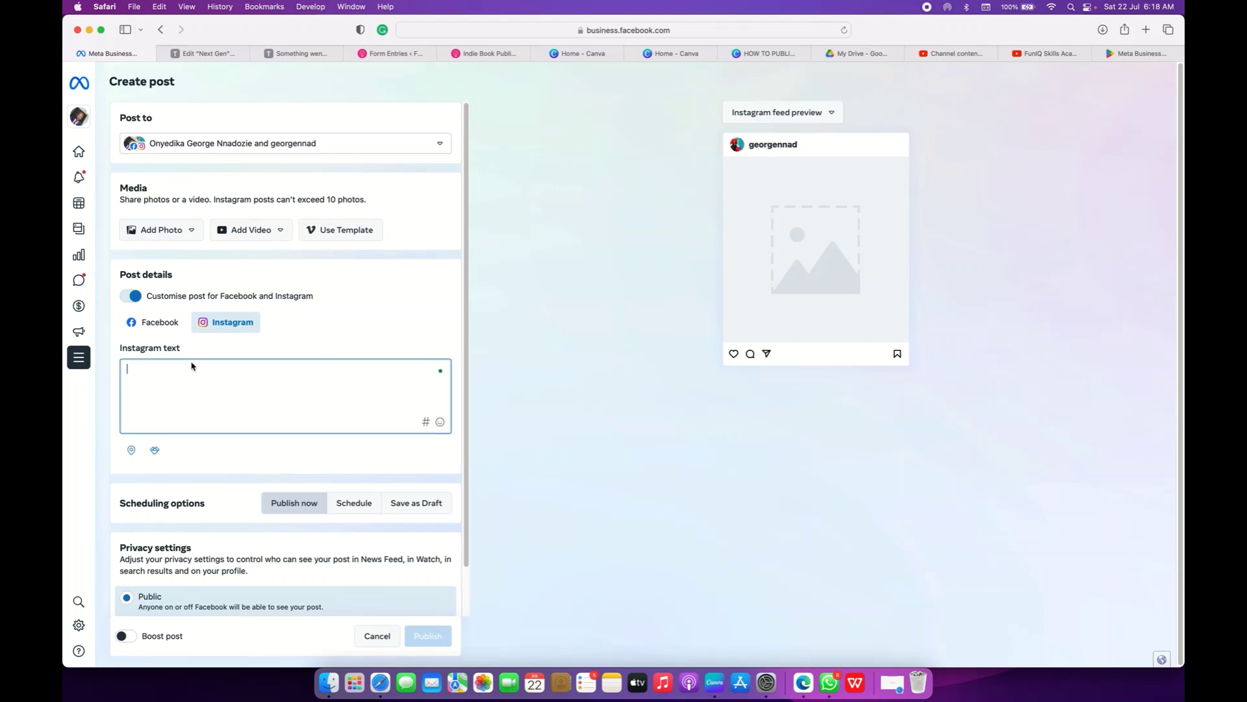
- Review the remaining post settings and switch the scheduling option from publishing immediately to Schedule
scroll(232, 342, down, 2)
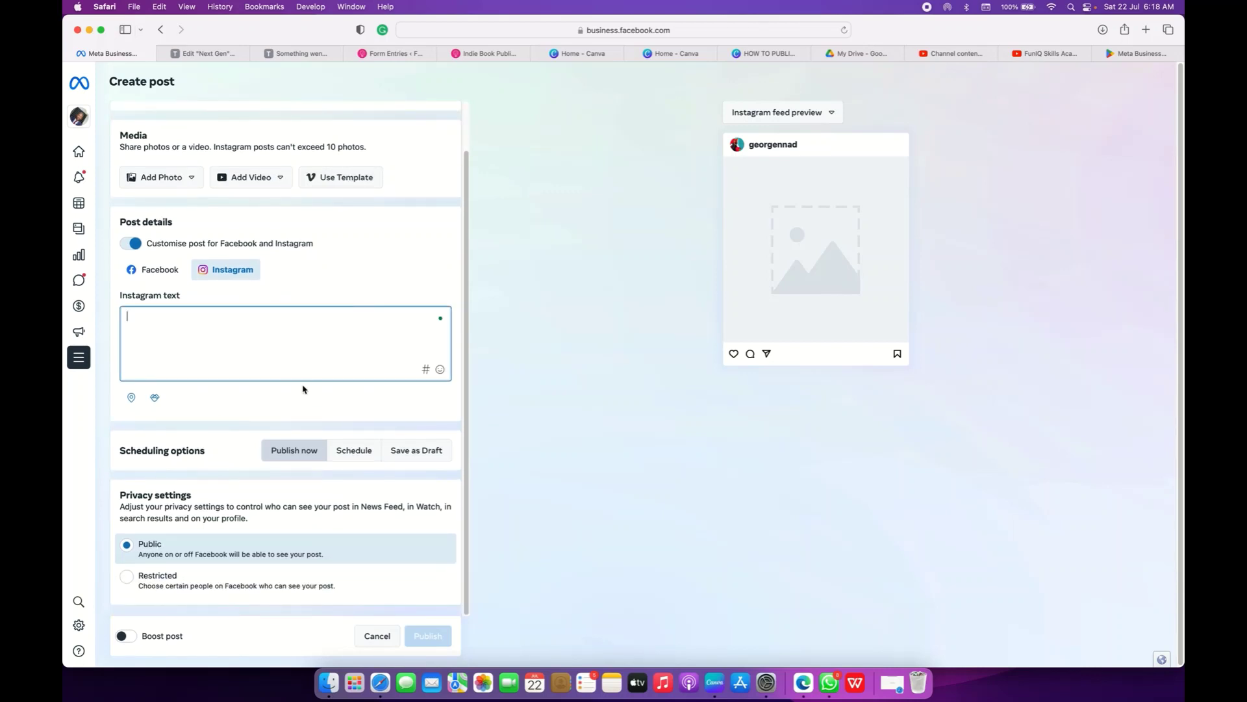
scroll(239, 353, up, 2)
scroll(237, 387, down, 2)
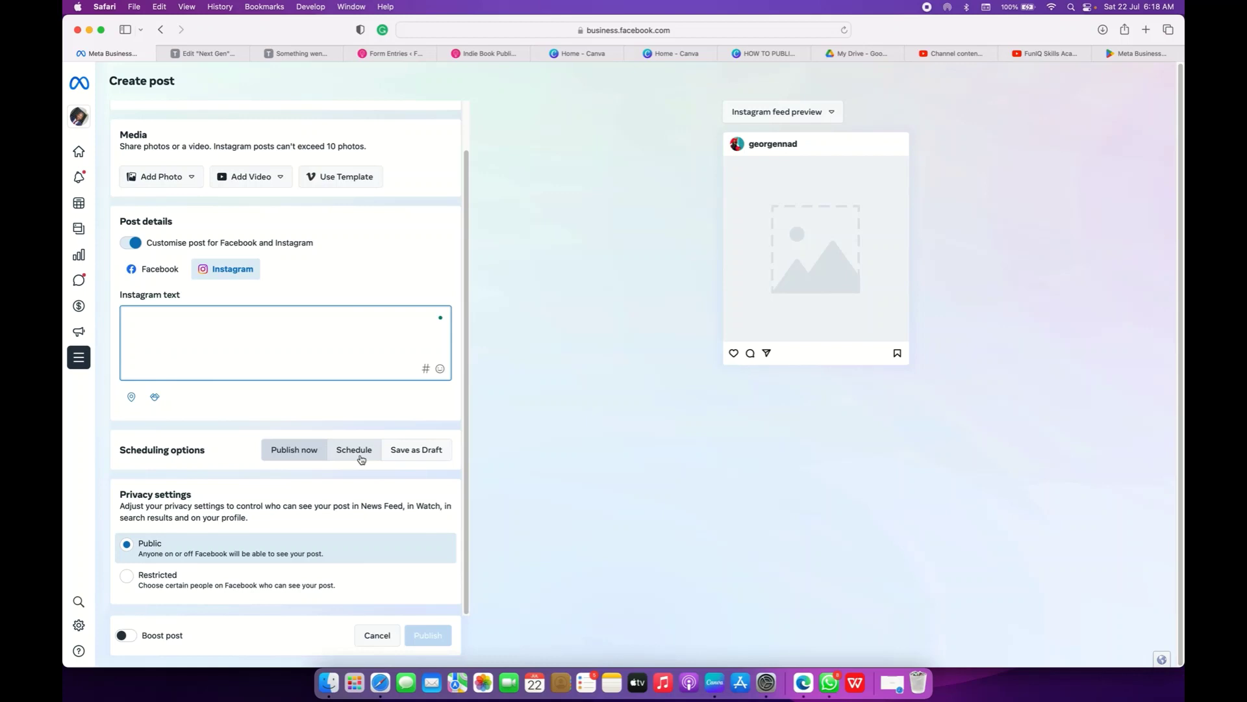
click(361, 458)
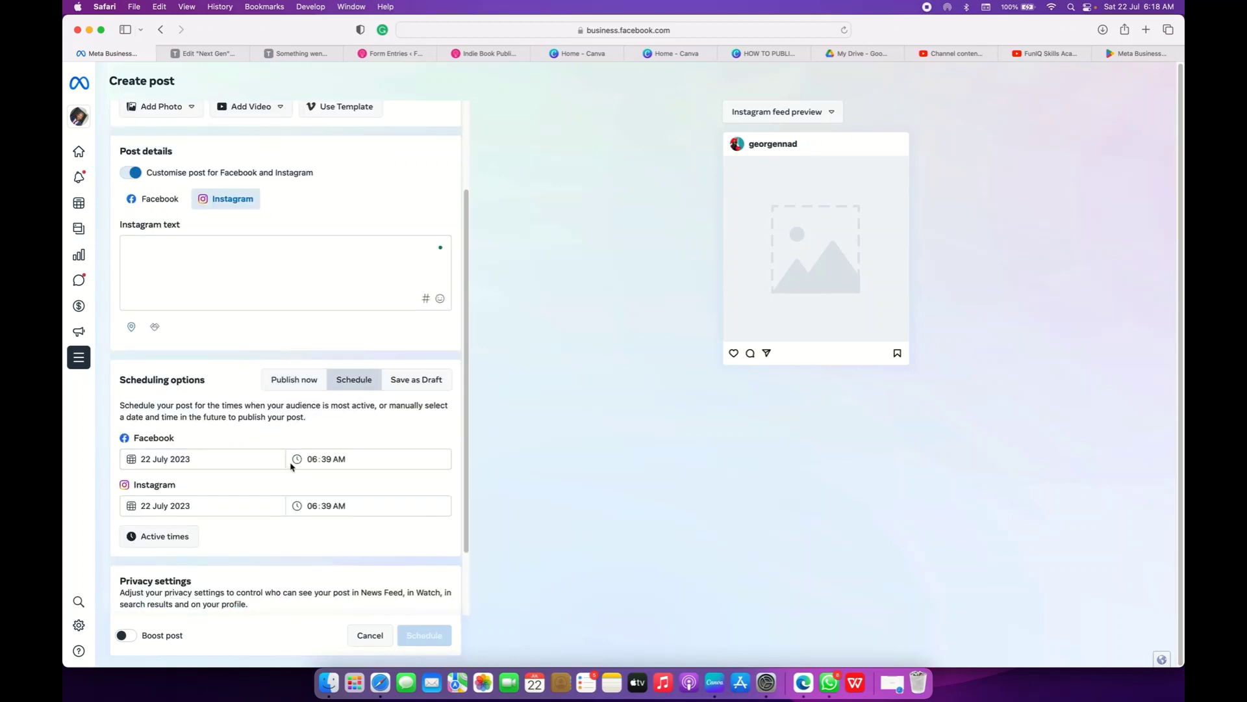
- Check which days in July and August 2023 can be selected as the Facebook publishing date
click(204, 459)
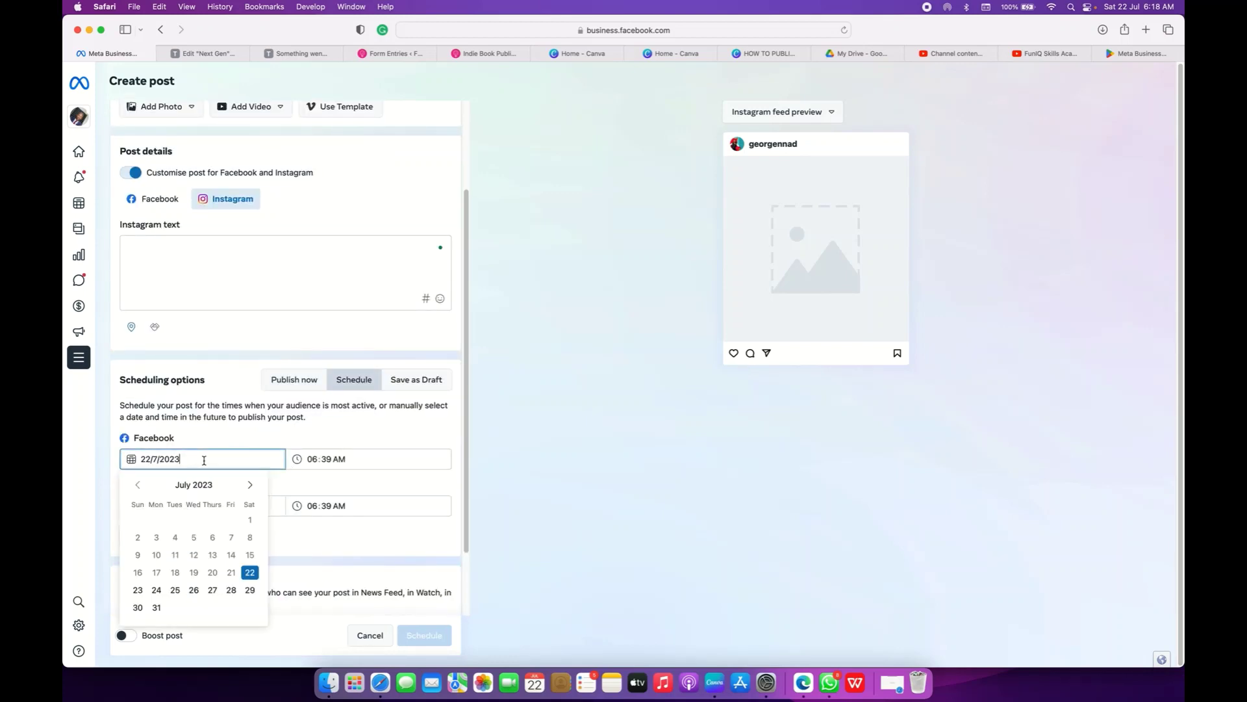
click(249, 484)
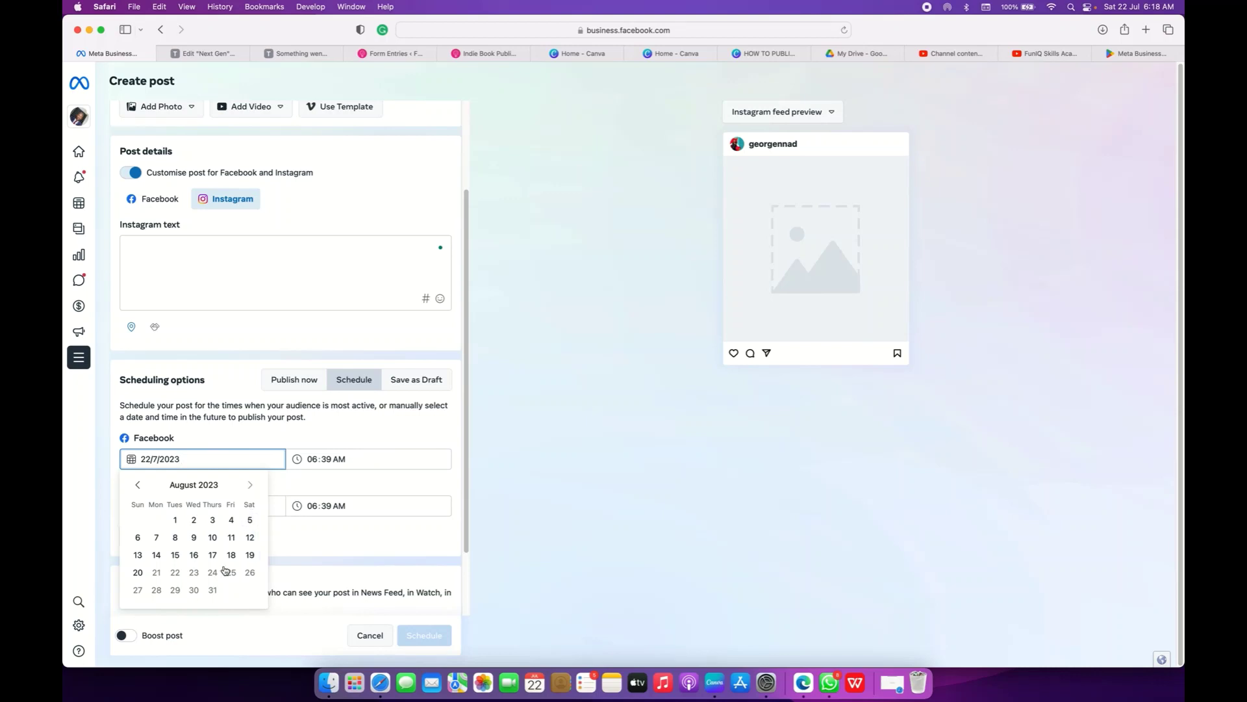
click(137, 485)
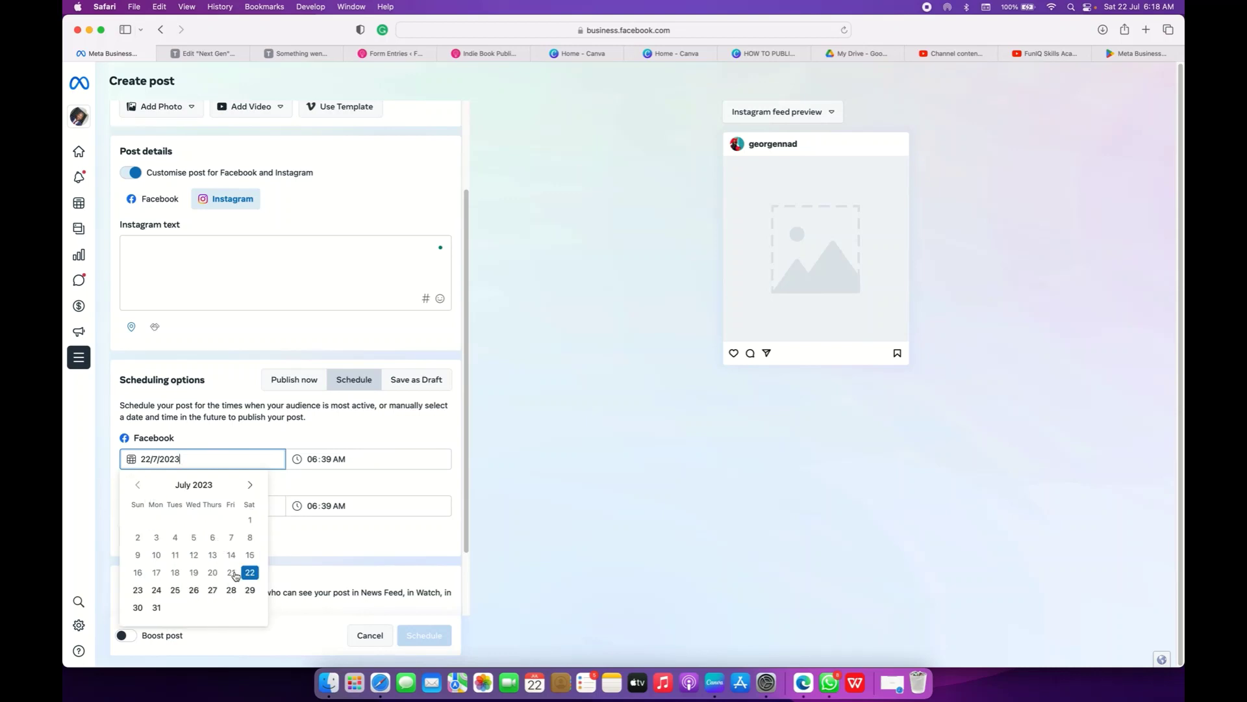
click(250, 485)
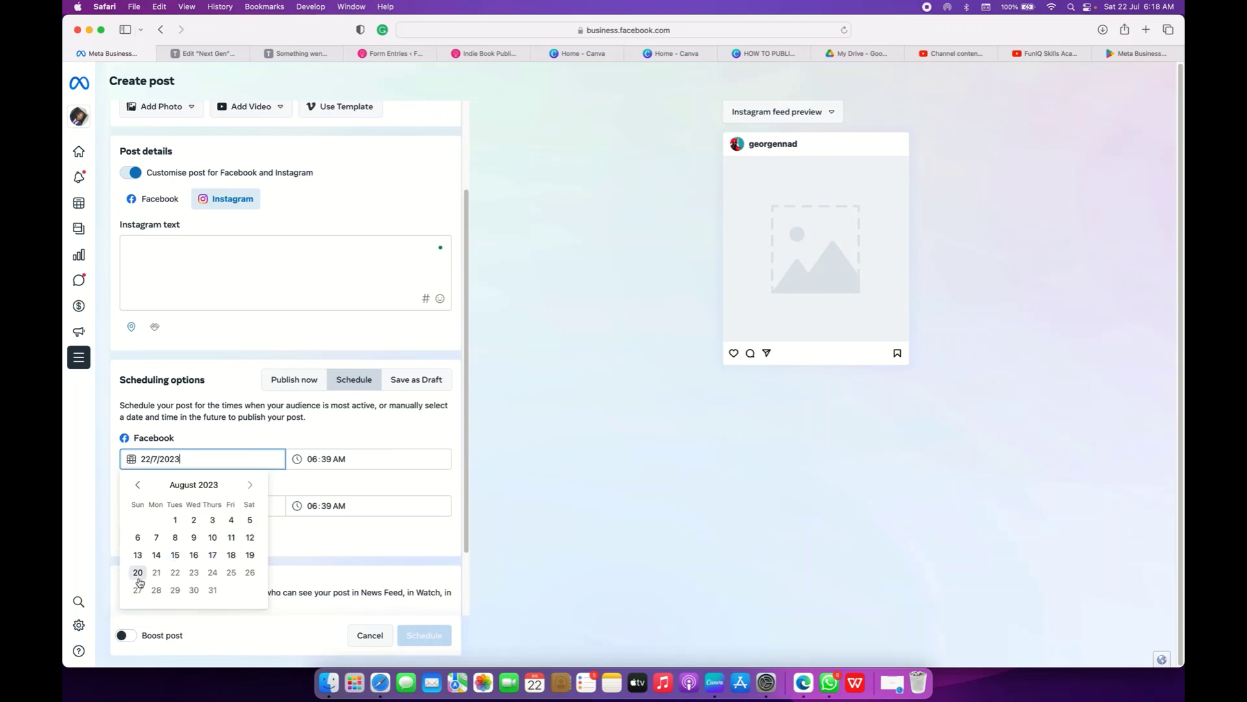
click(137, 485)
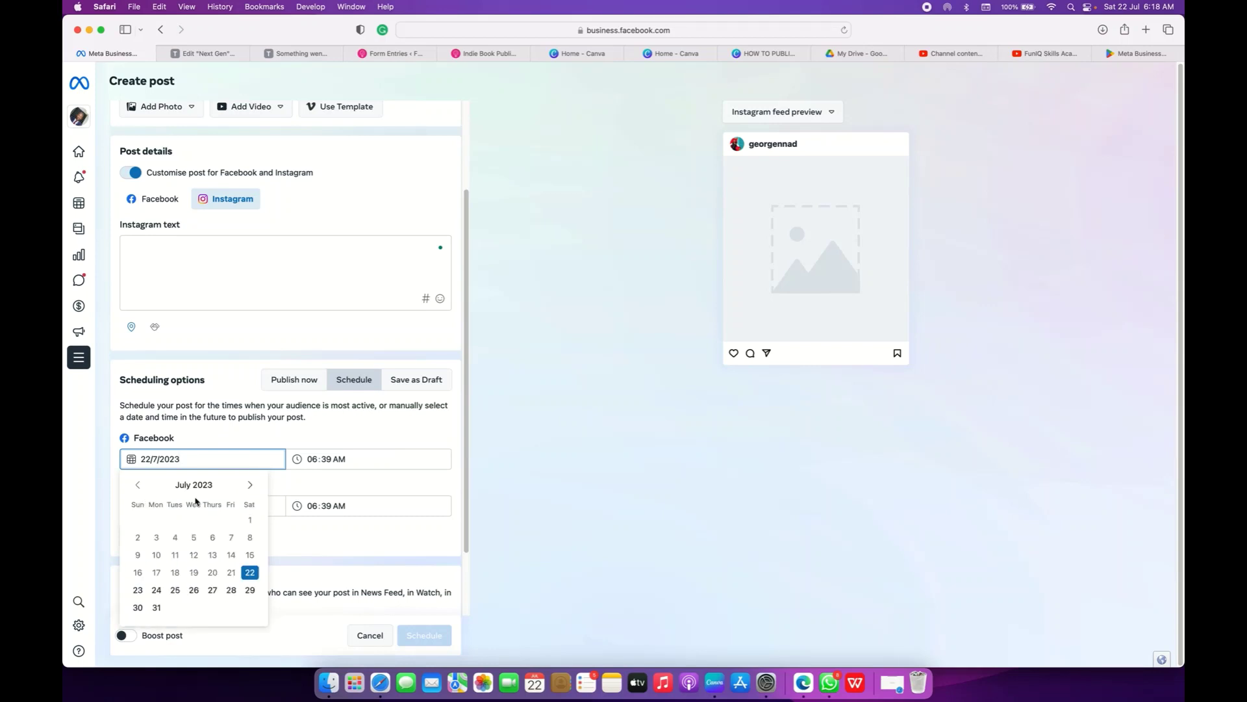
click(254, 494)
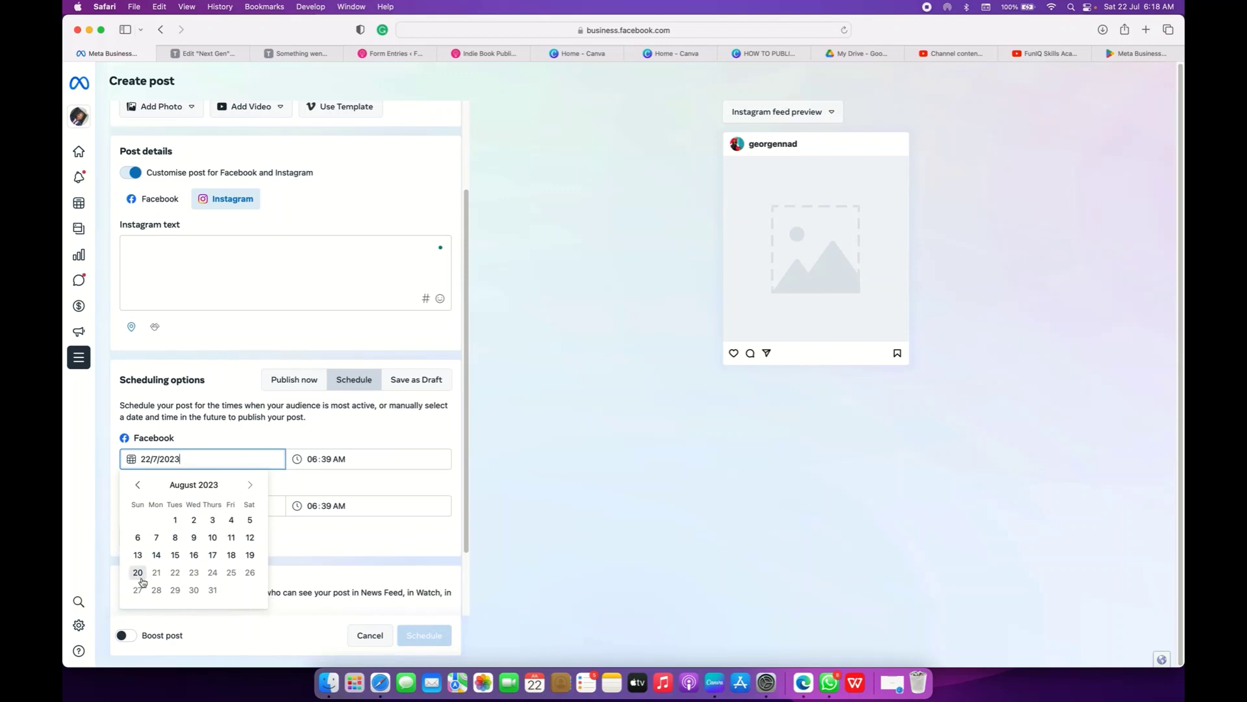
click(237, 445)
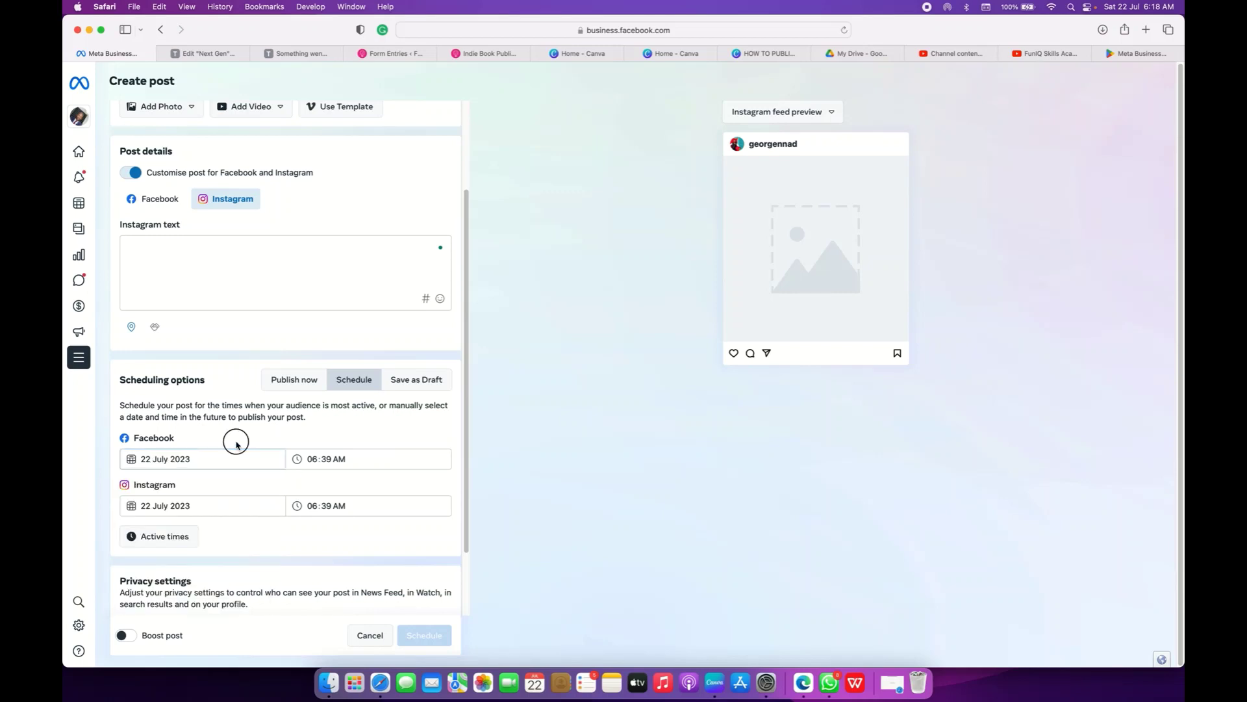
- Inspect the Facebook publishing time, and re-examine the July and August 2023 calendars for the scheduling range
click(334, 459)
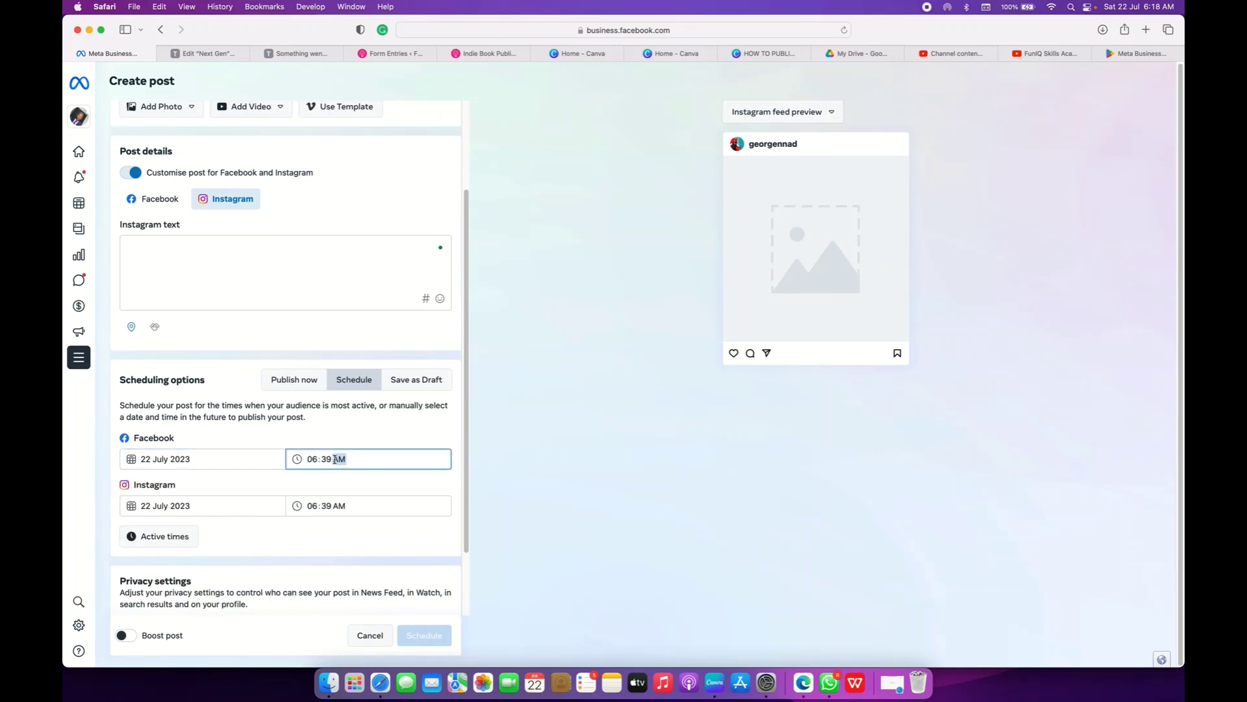
click(217, 463)
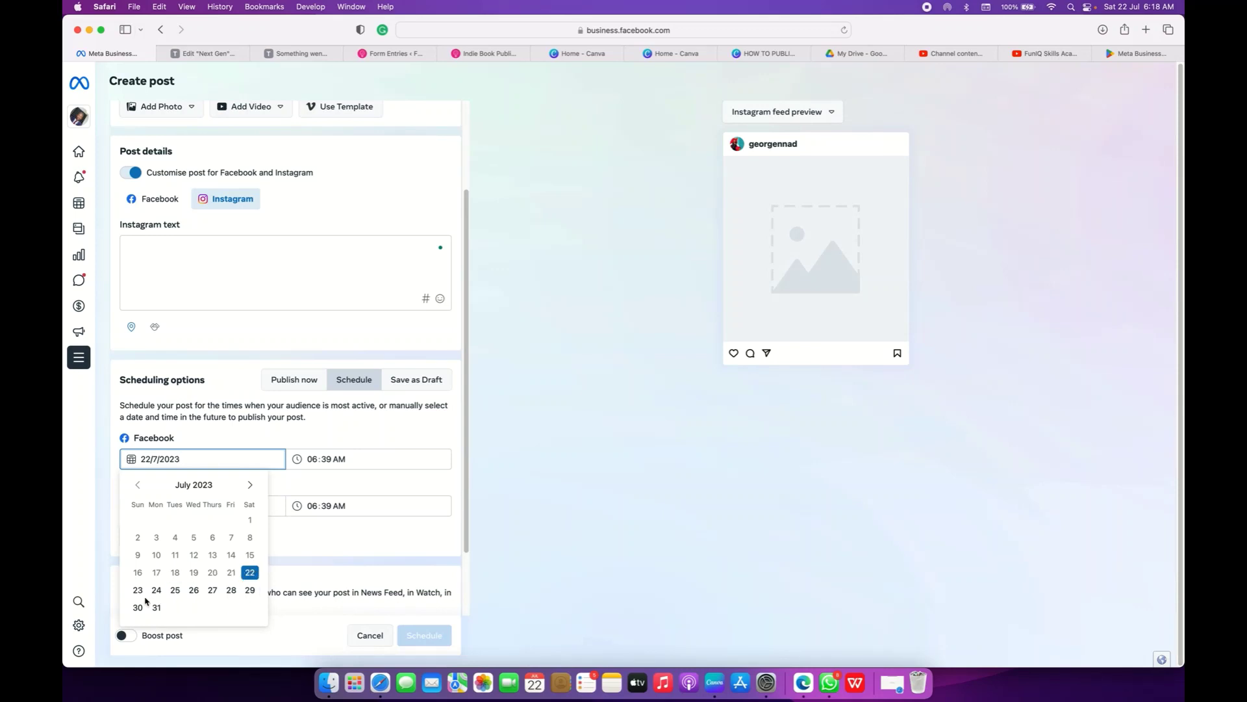
click(250, 485)
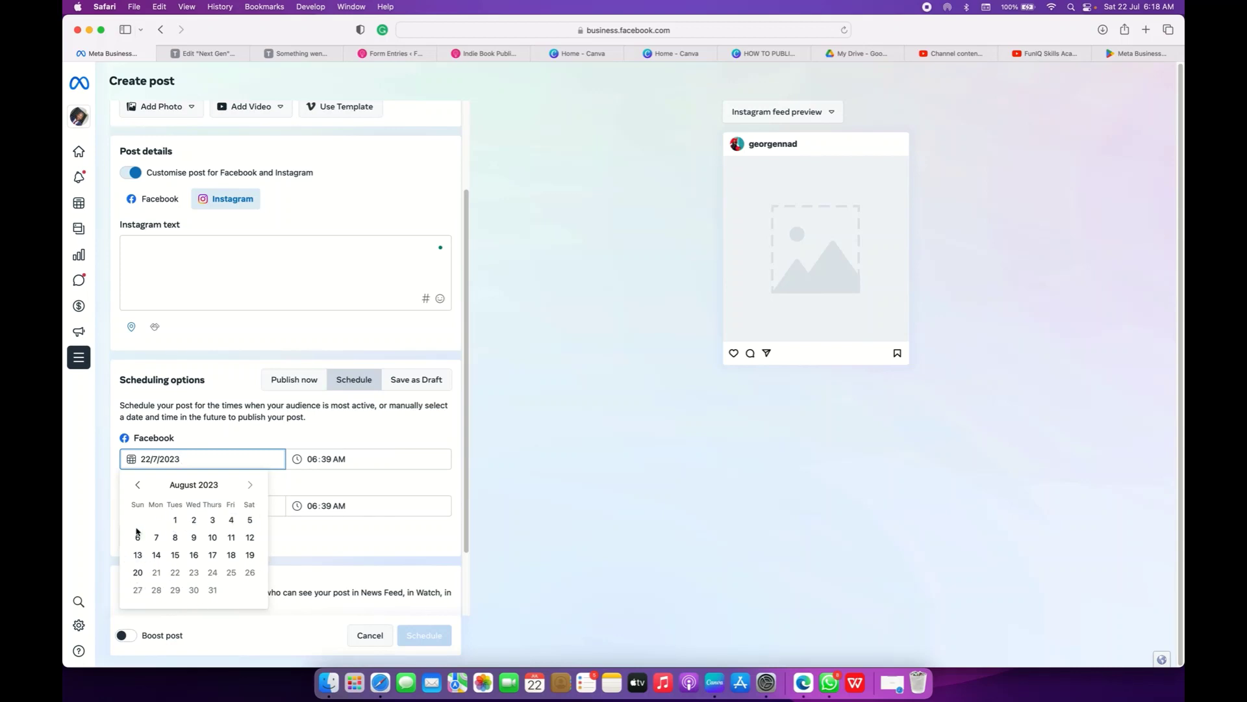
click(137, 485)
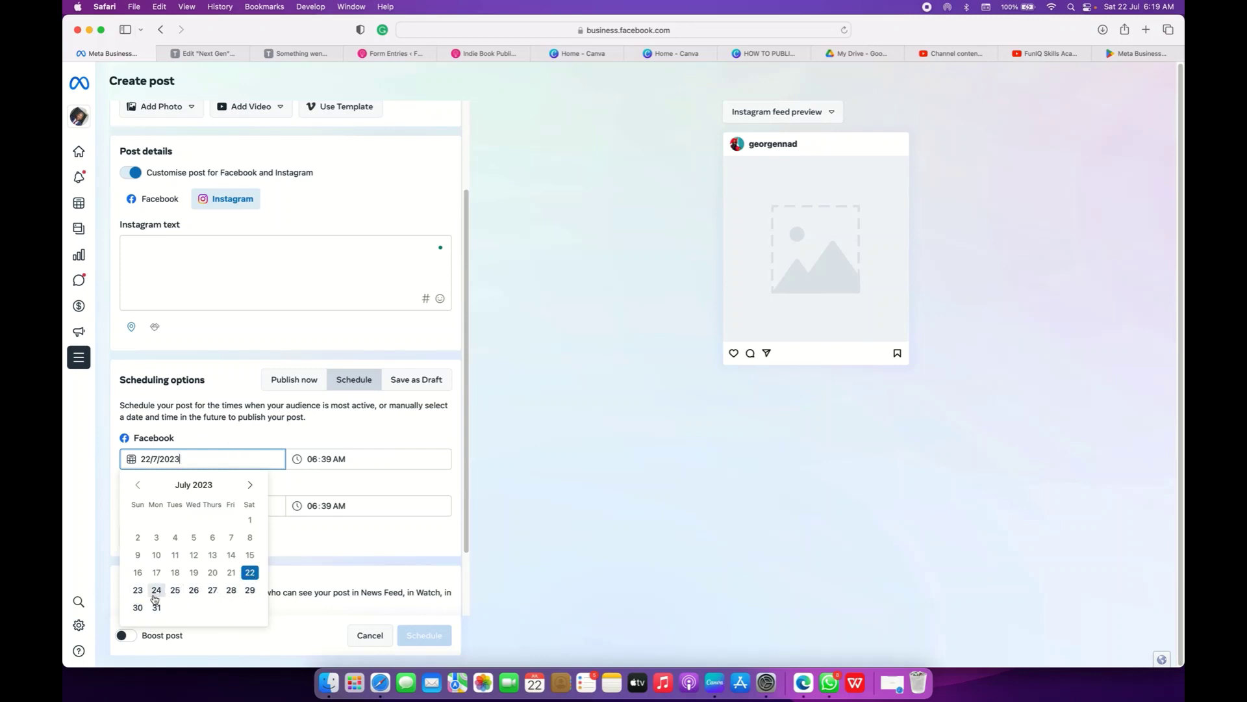
click(249, 485)
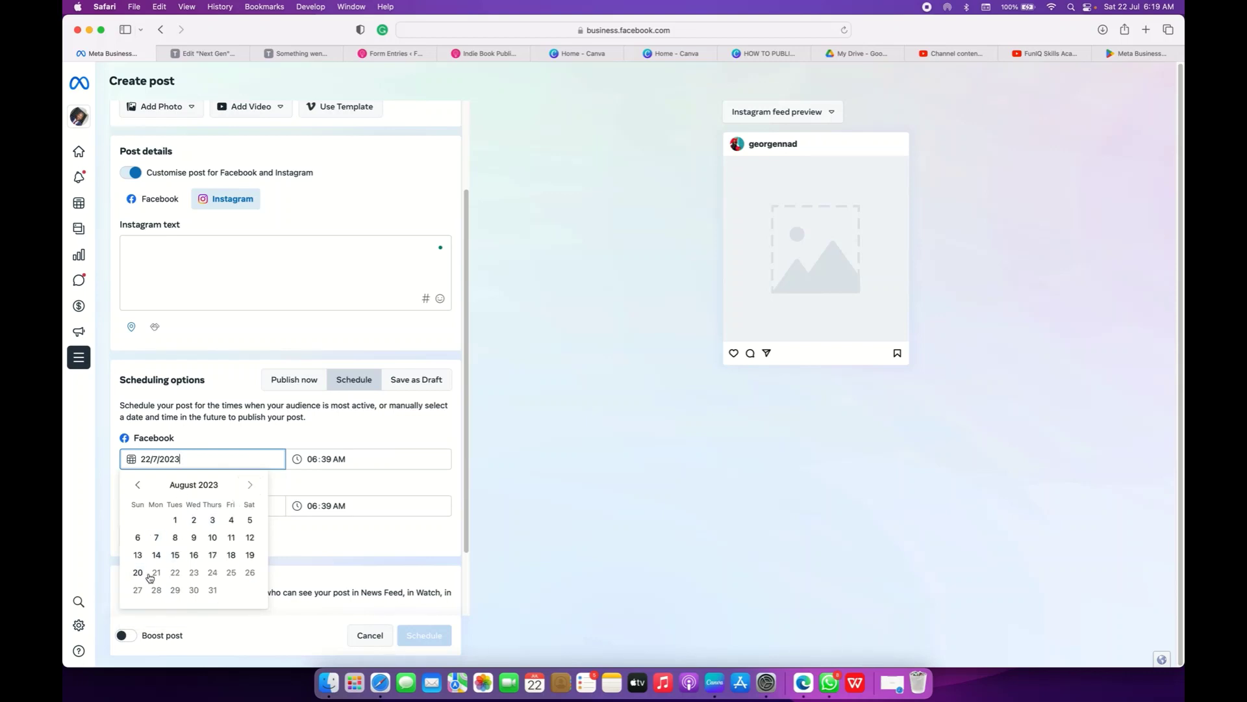
click(287, 441)
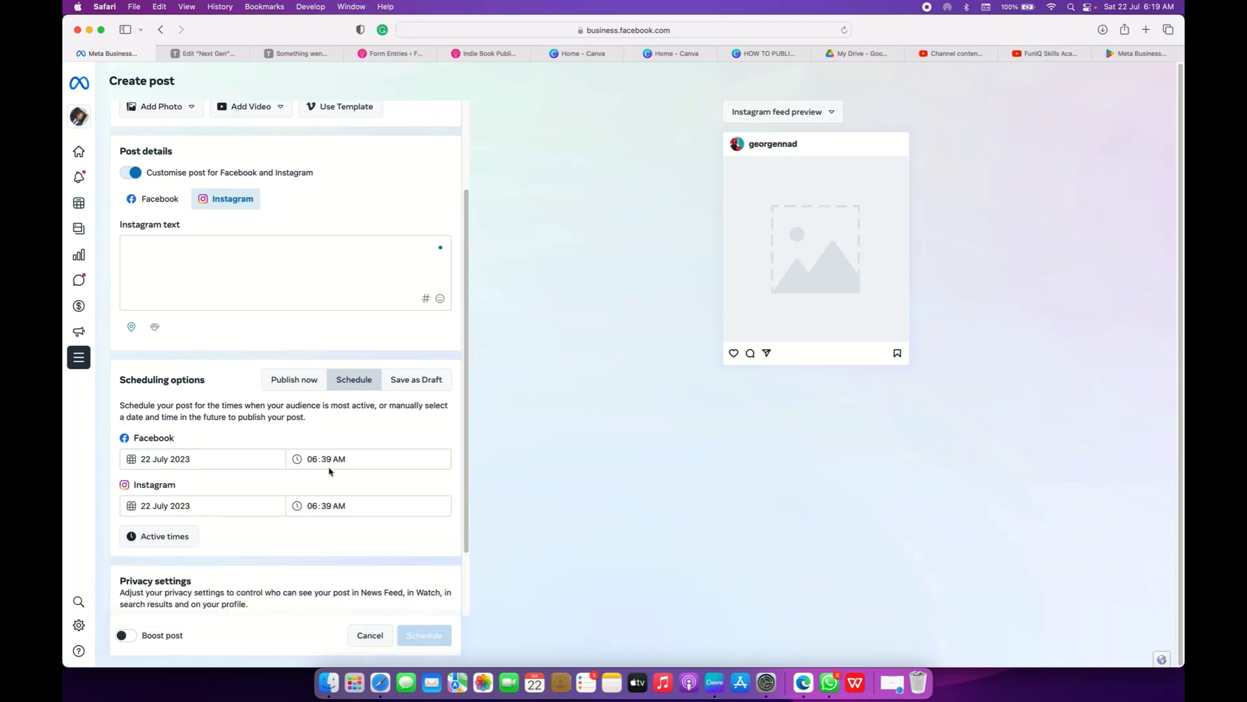
- Review the suggested active times for Facebook and Instagram, and close them without saving a schedule
click(326, 463)
click(166, 539)
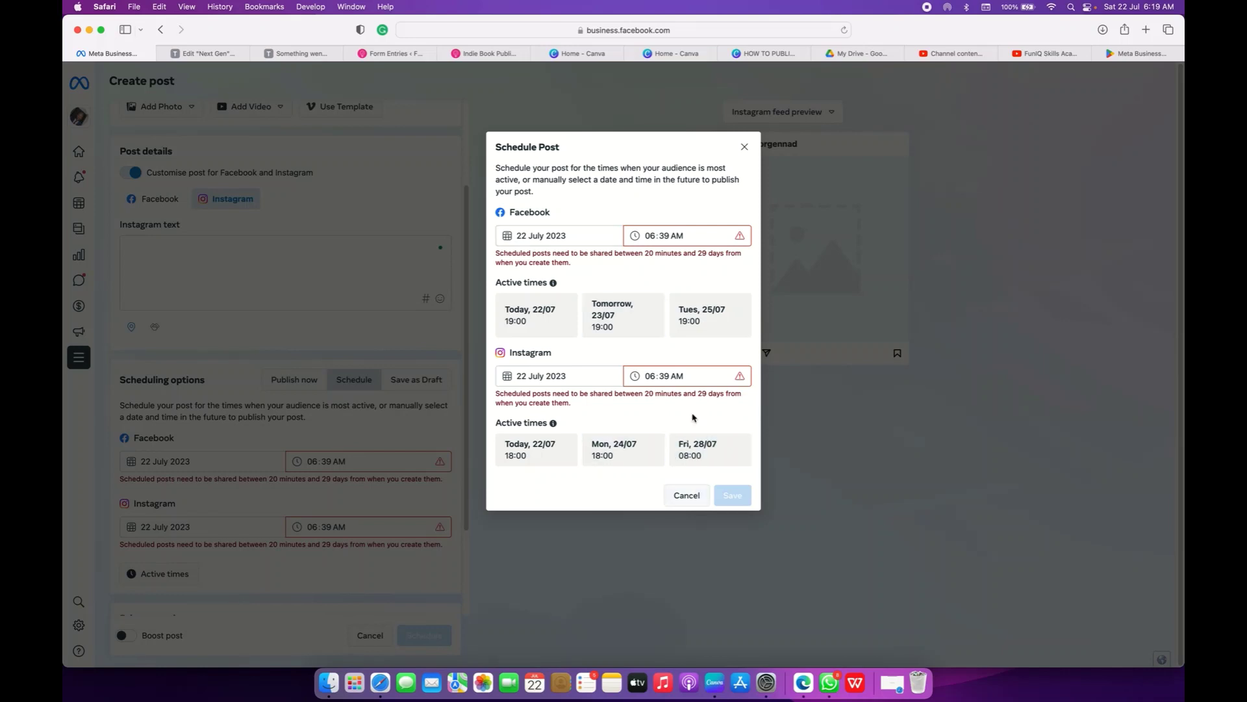
click(686, 496)
- Set the post's privacy to Restricted and limit the Facebook audience age to 15+
scroll(300, 359, down, 3)
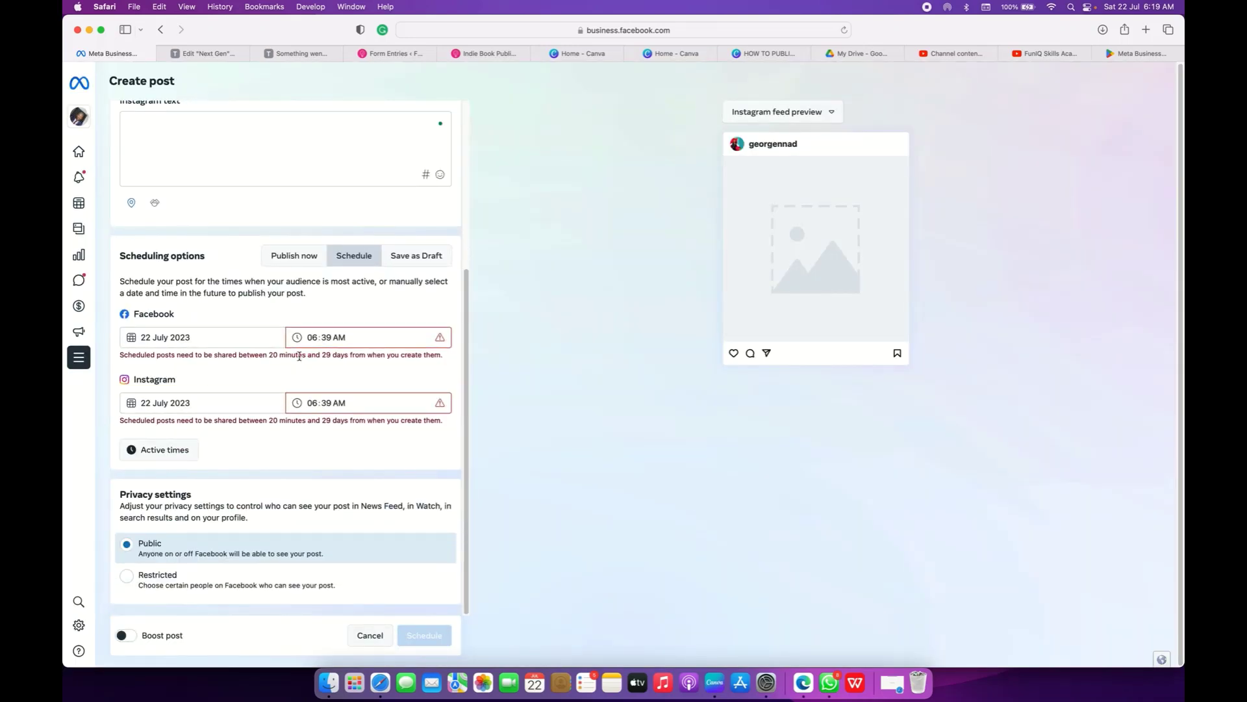
click(154, 583)
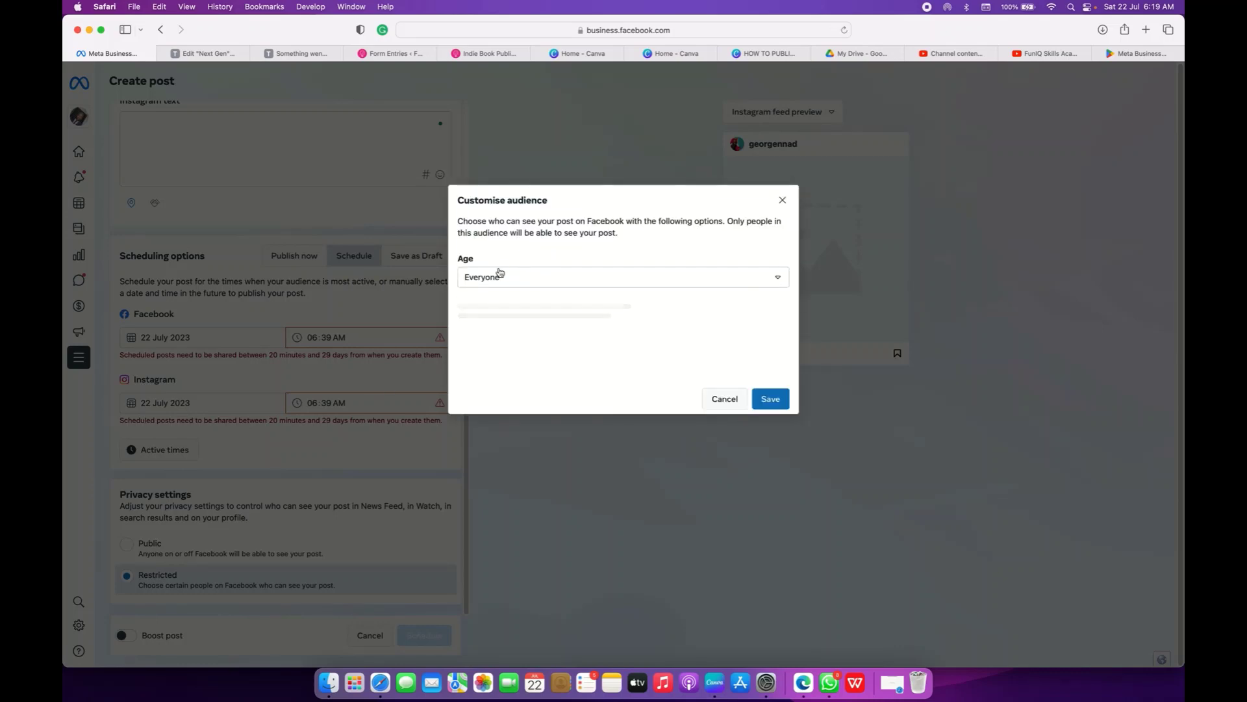
click(522, 282)
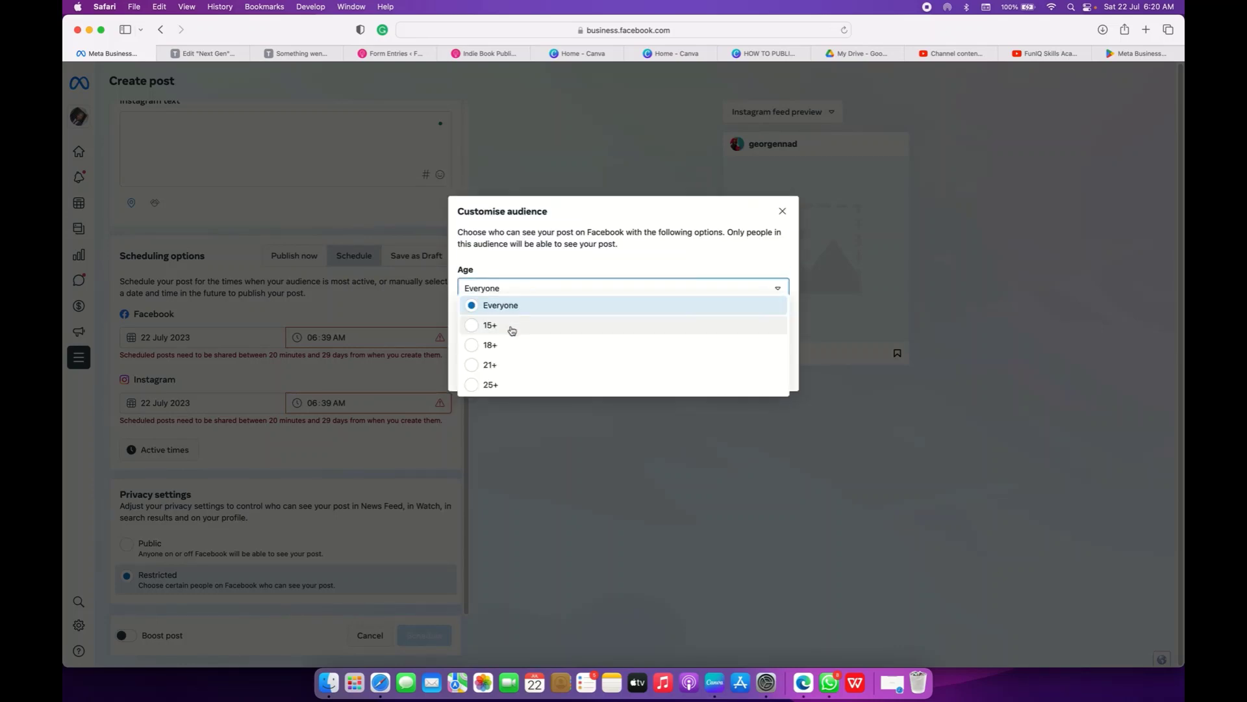
click(553, 278)
click(534, 288)
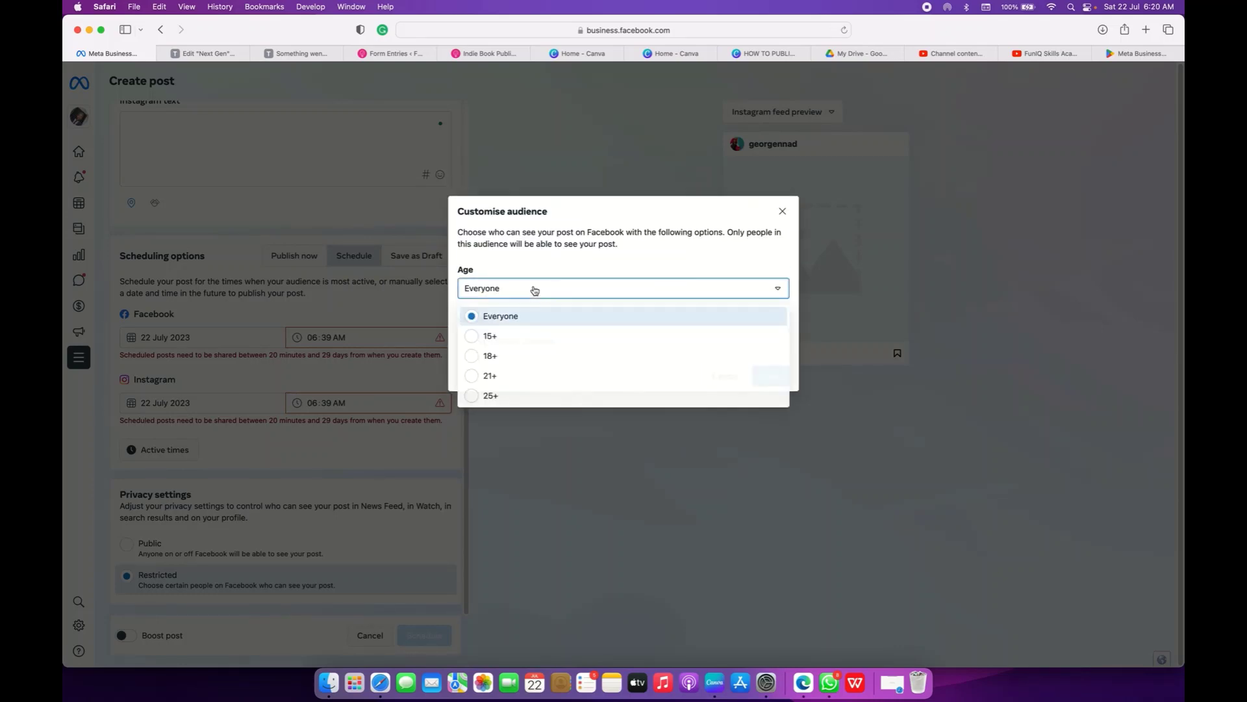
click(518, 337)
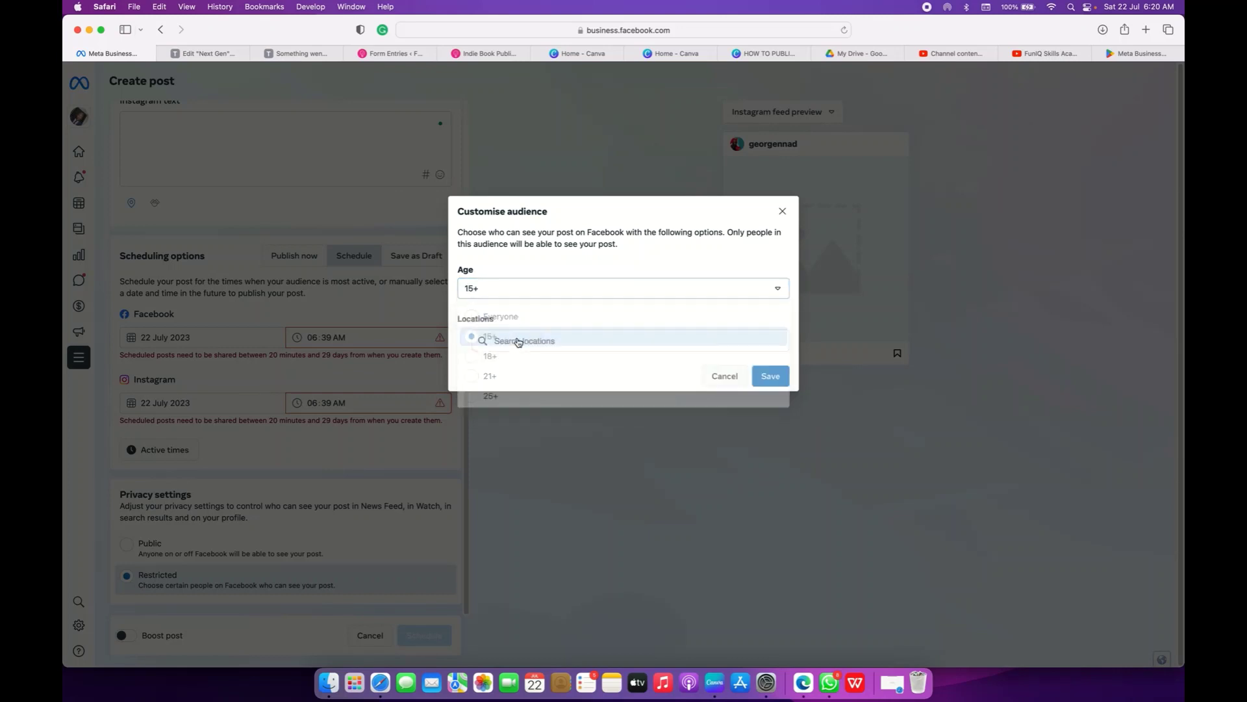
- Try the 18+ and 21+ audience age limits, and set the age back to Everyone
click(519, 294)
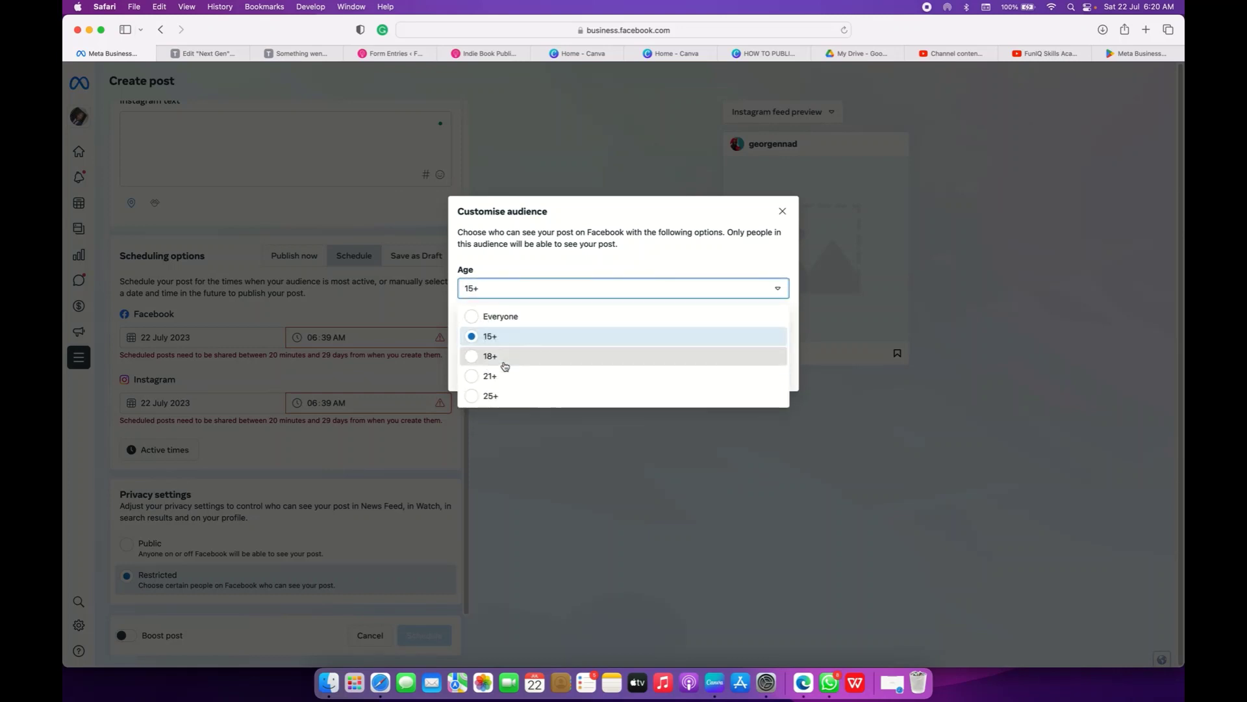
click(505, 360)
click(537, 295)
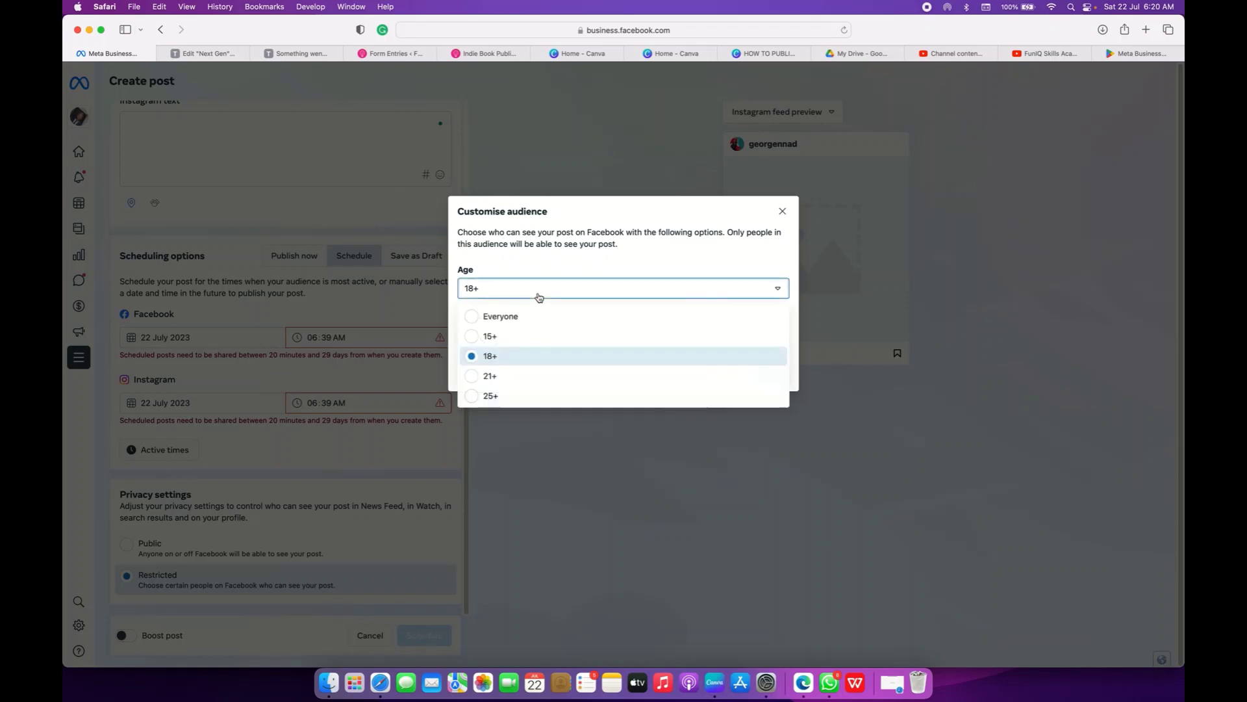
click(493, 380)
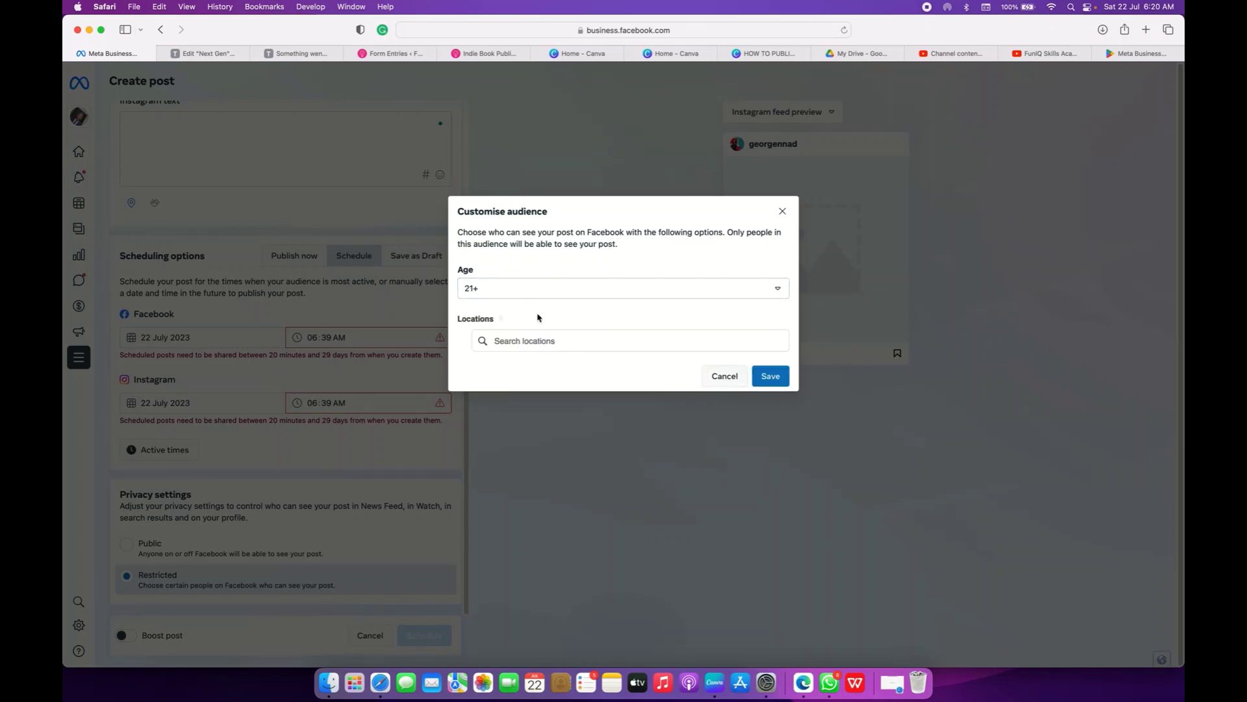
click(546, 295)
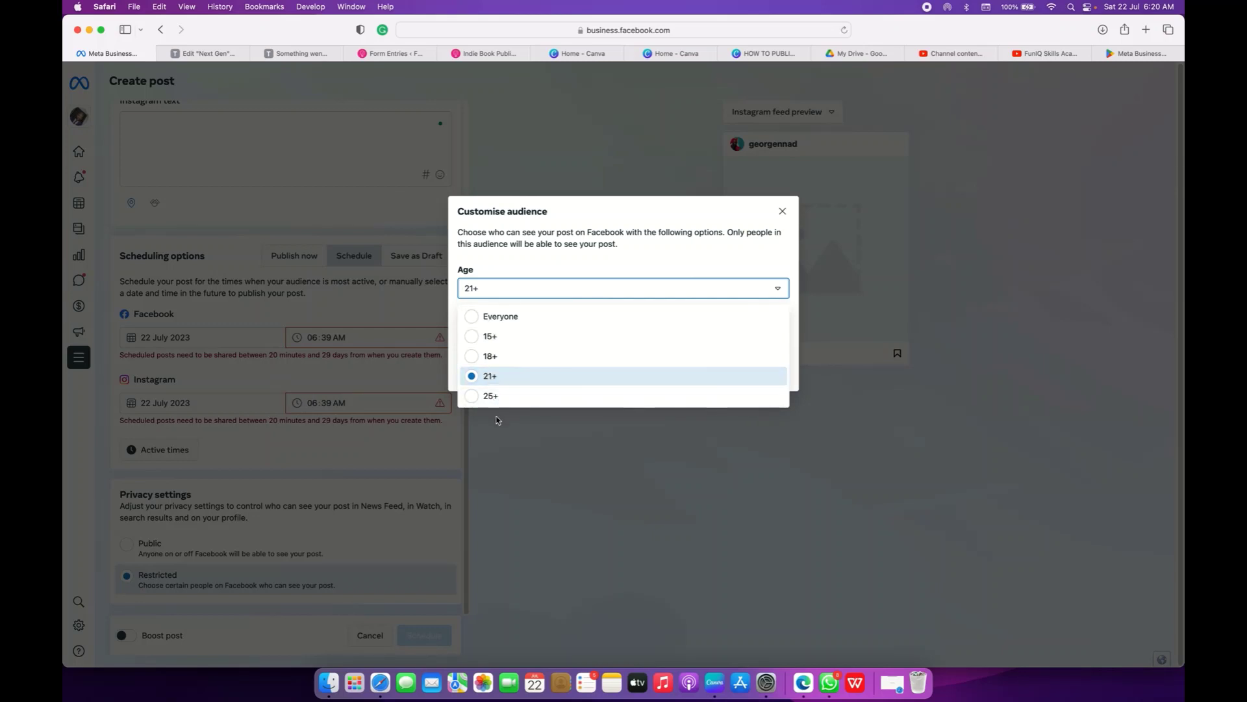
click(501, 316)
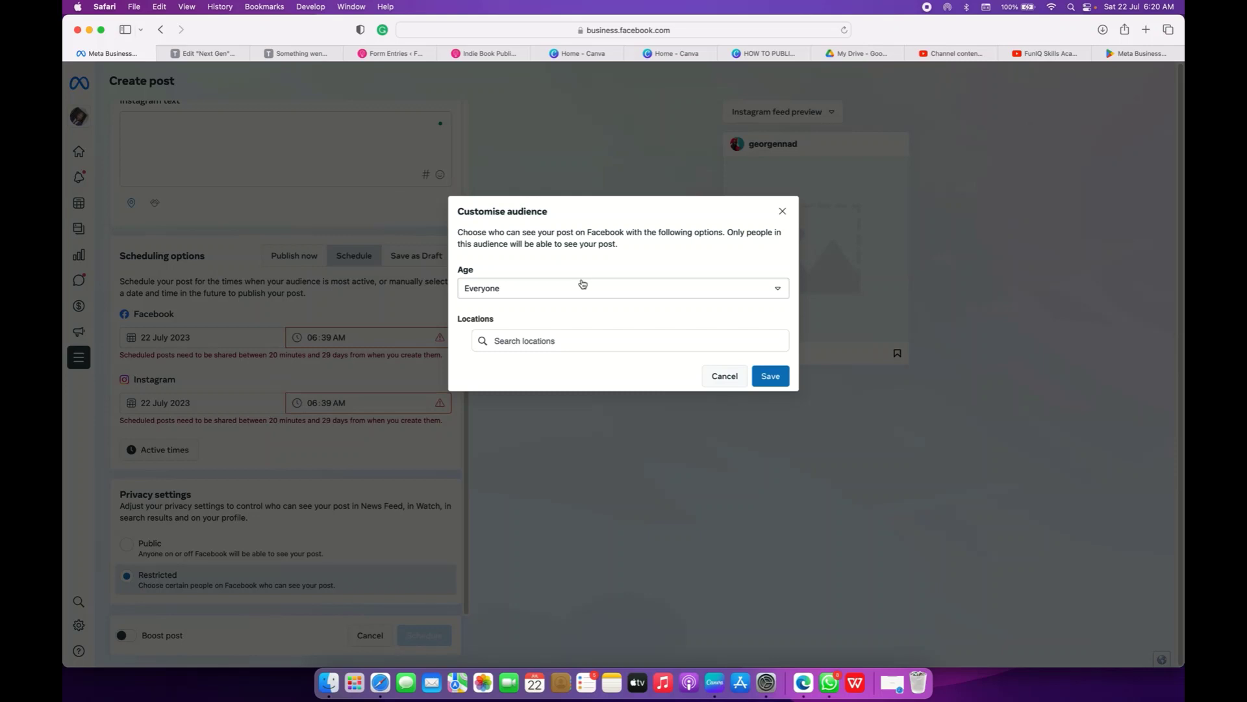
- Add United States as an audience location, and cancel the audience customisation
click(545, 339)
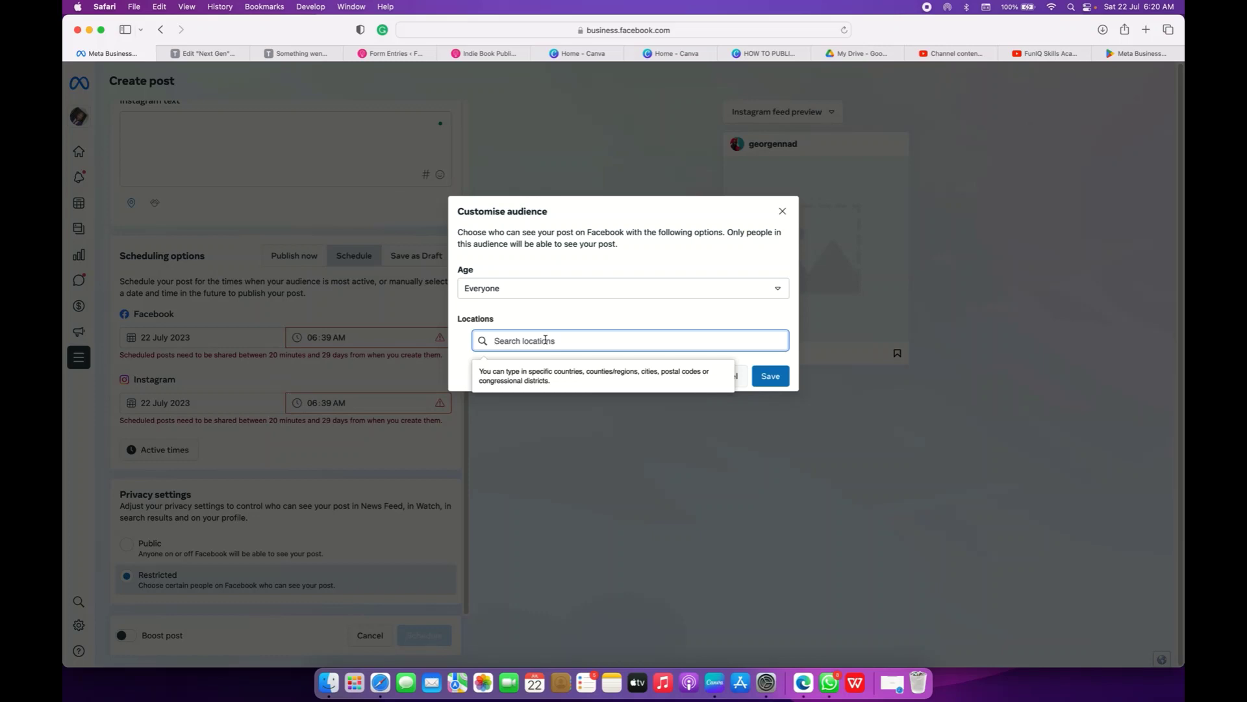
text(Unite)
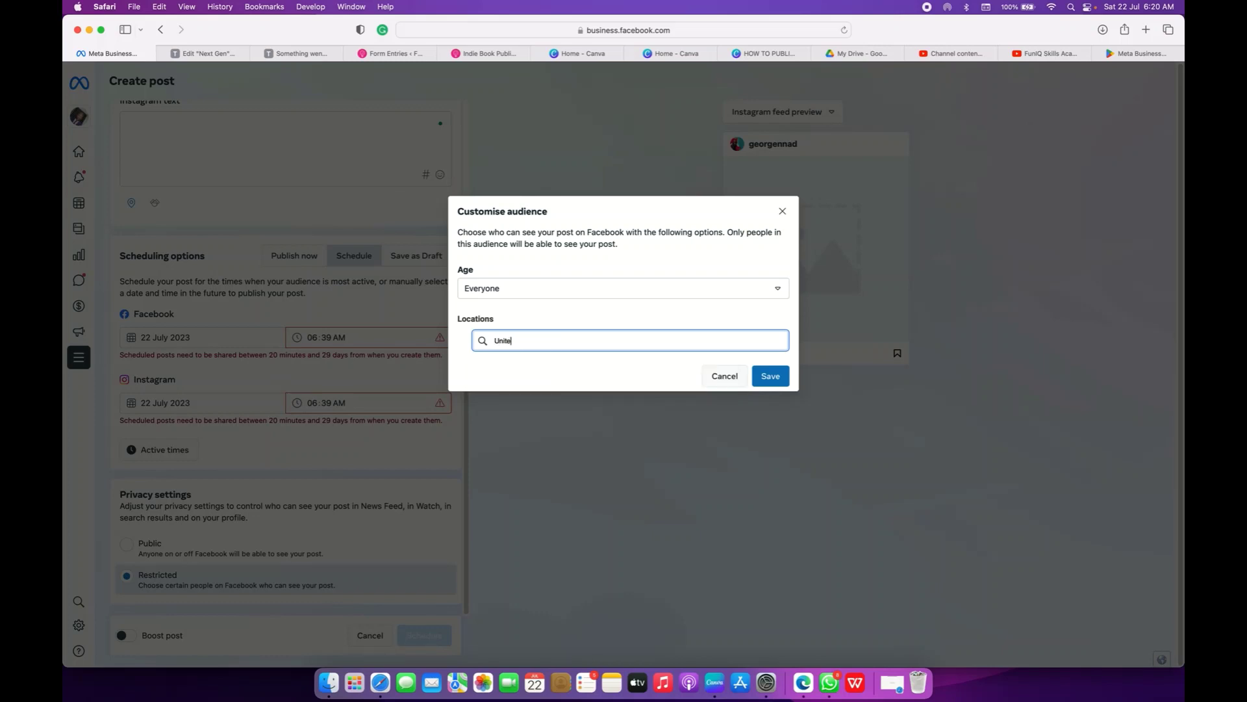
text(d States)
click(536, 365)
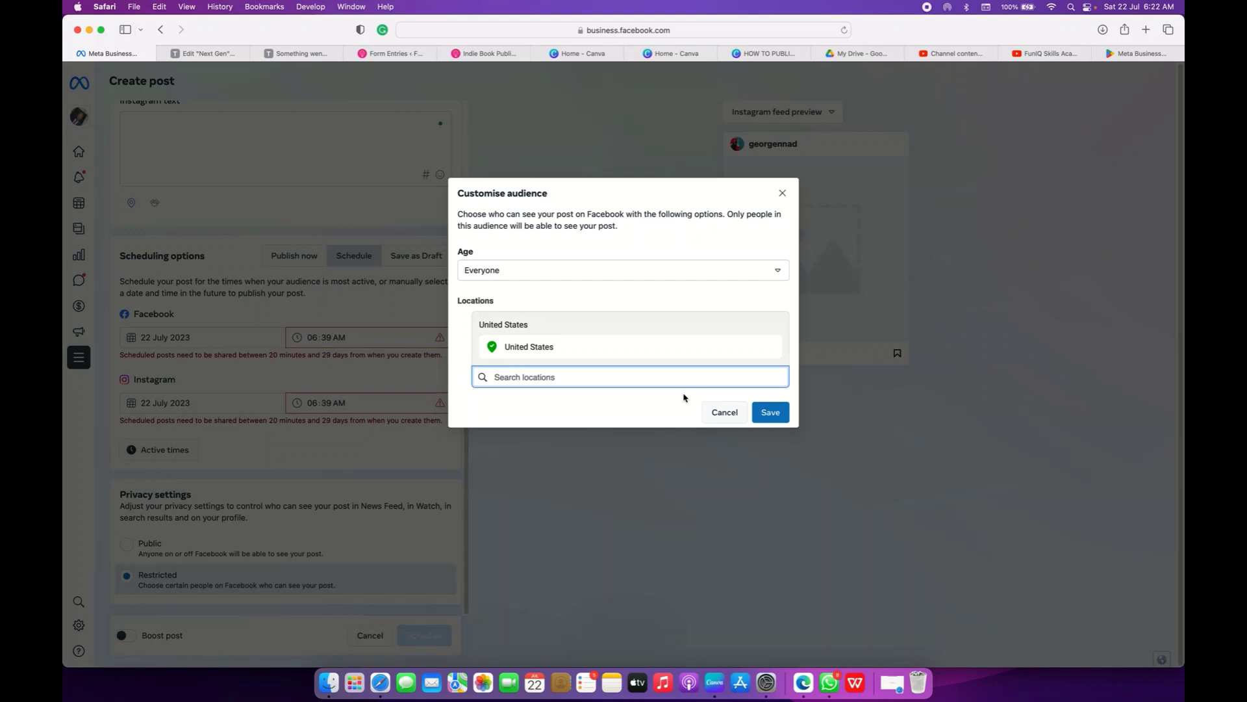
click(725, 413)
- Leave the post draft for the home page and show the additional content creation options beyond posts and reels
scroll(246, 261, up, 4)
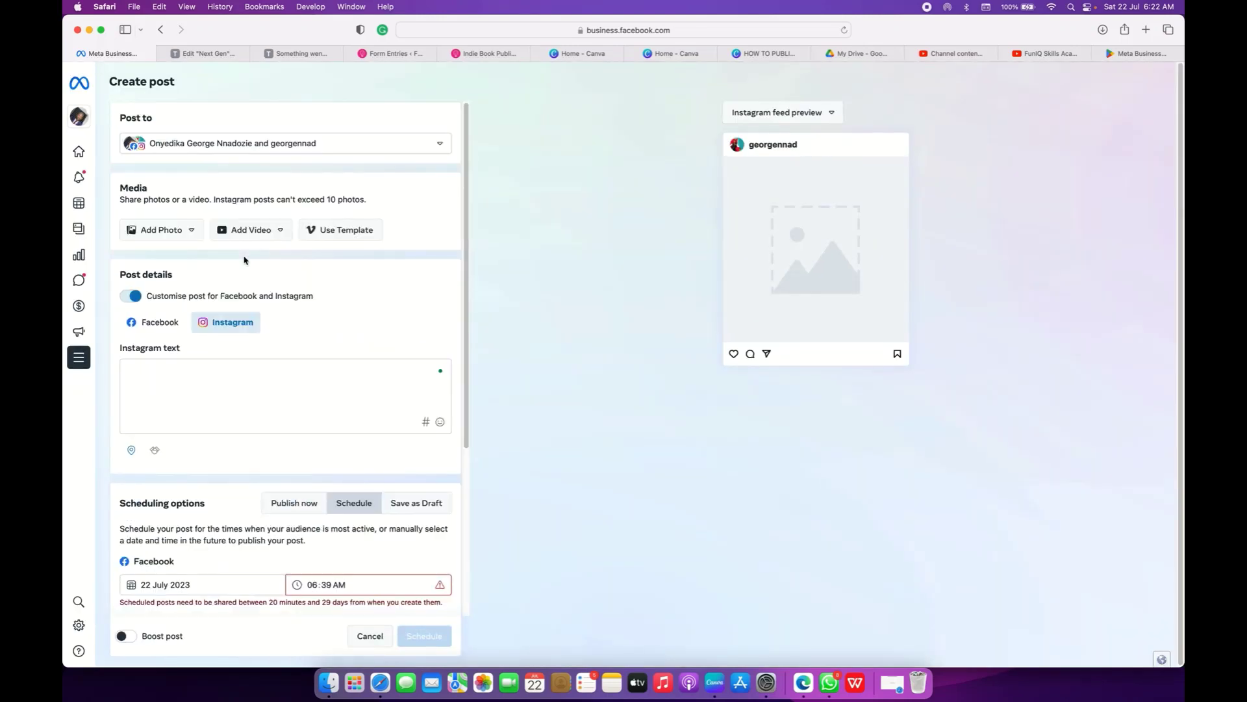
mouse_move(82, 95)
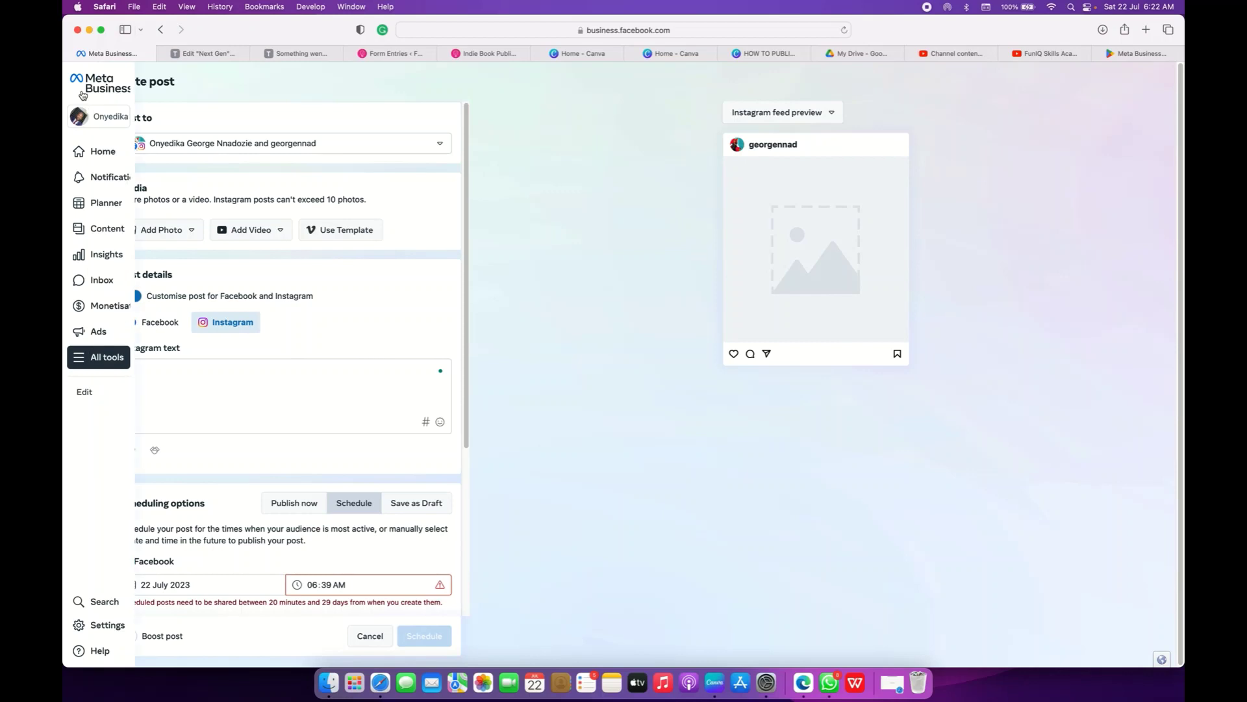
click(104, 159)
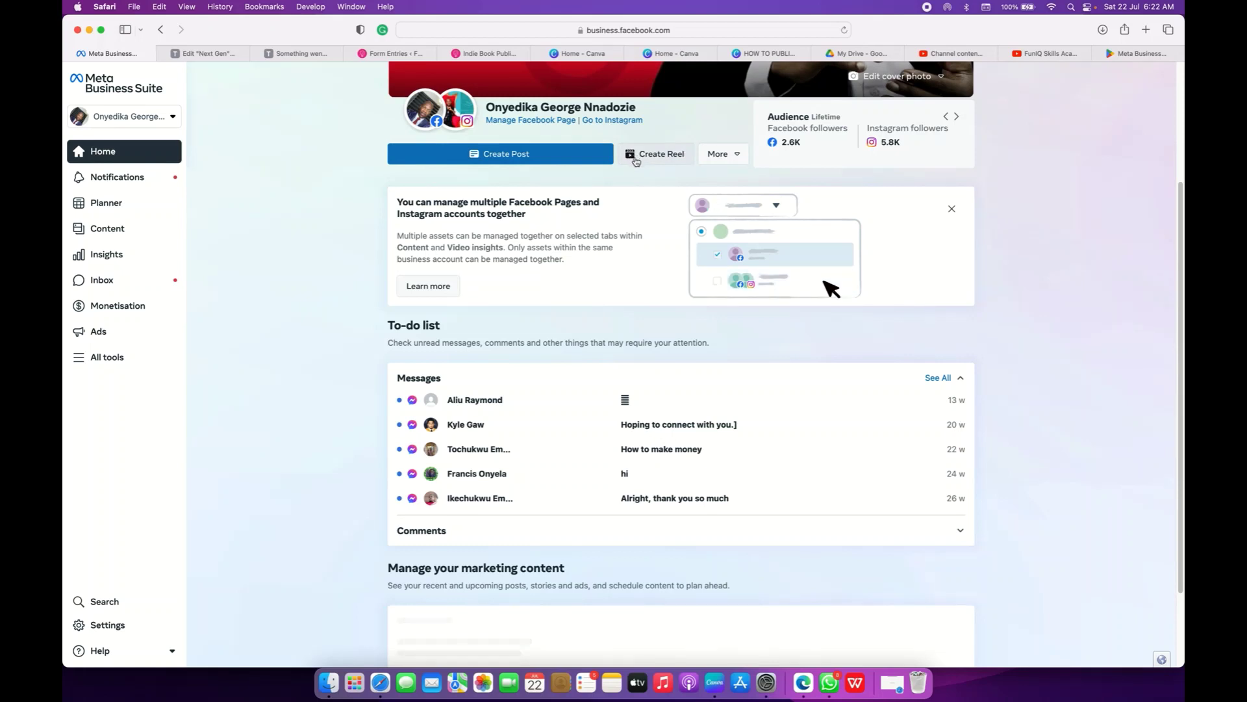
mouse_move(452, 112)
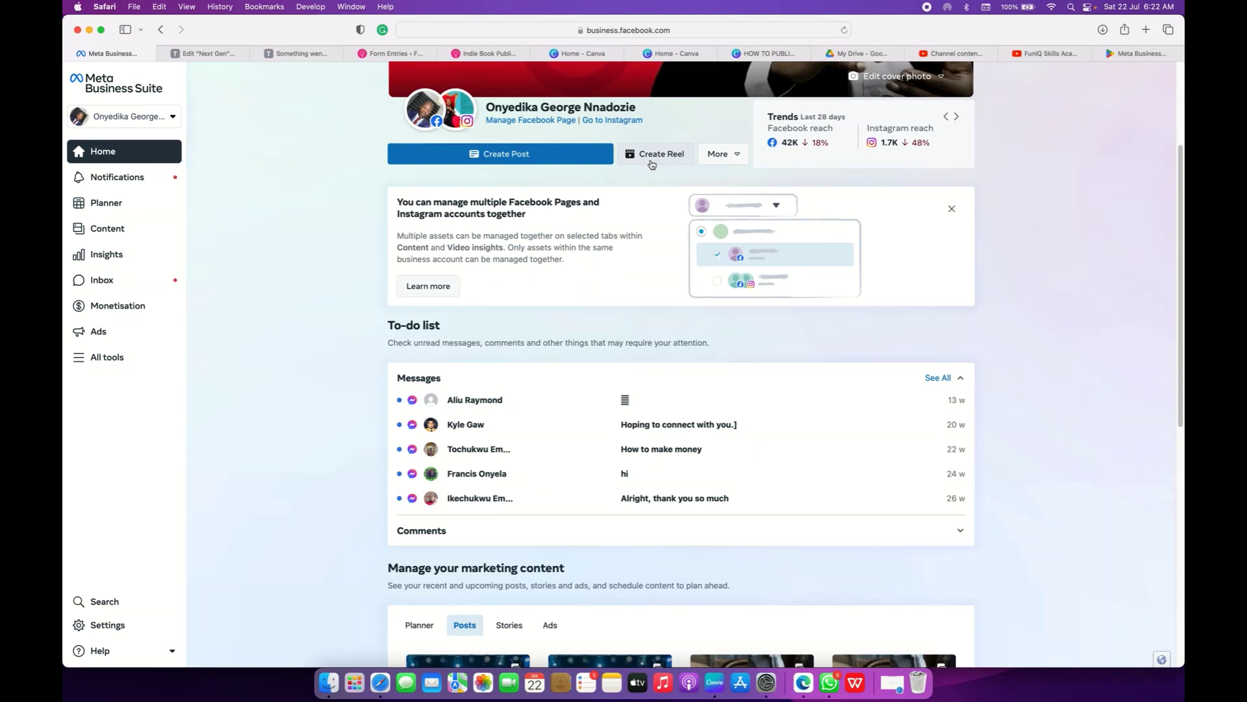
click(718, 155)
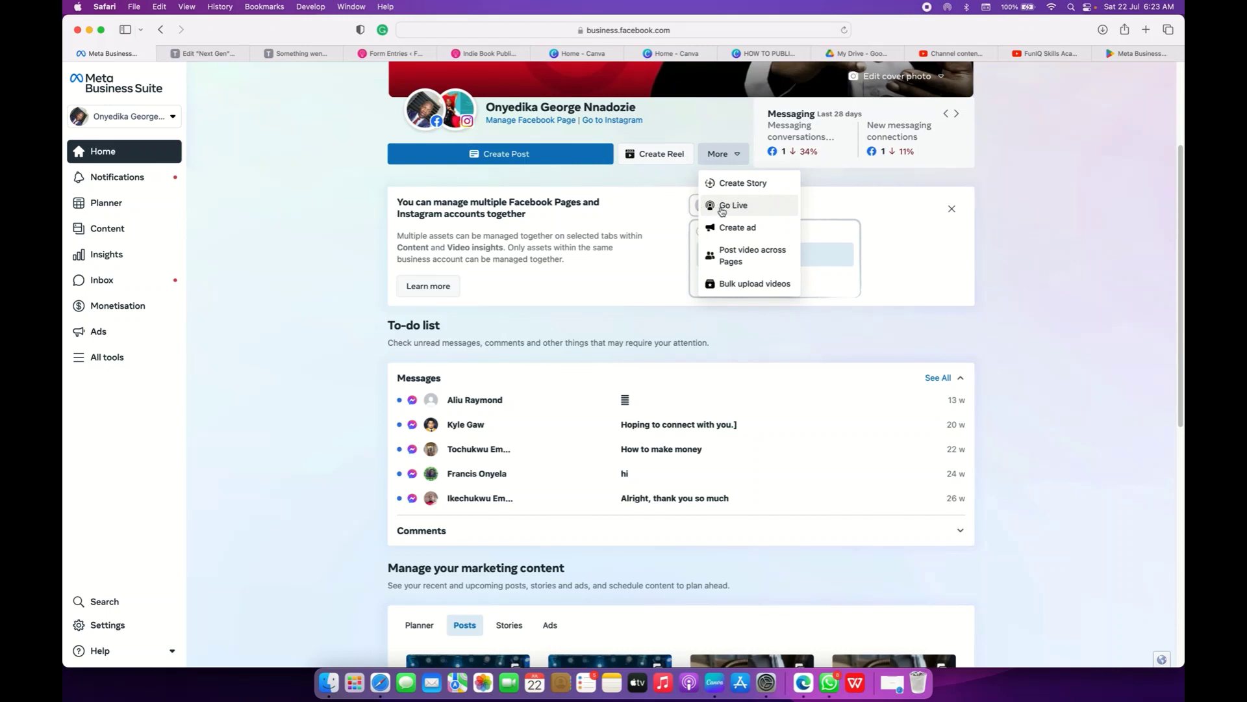
- Open the live video creation page and review its Go live and Create live video event options
click(739, 207)
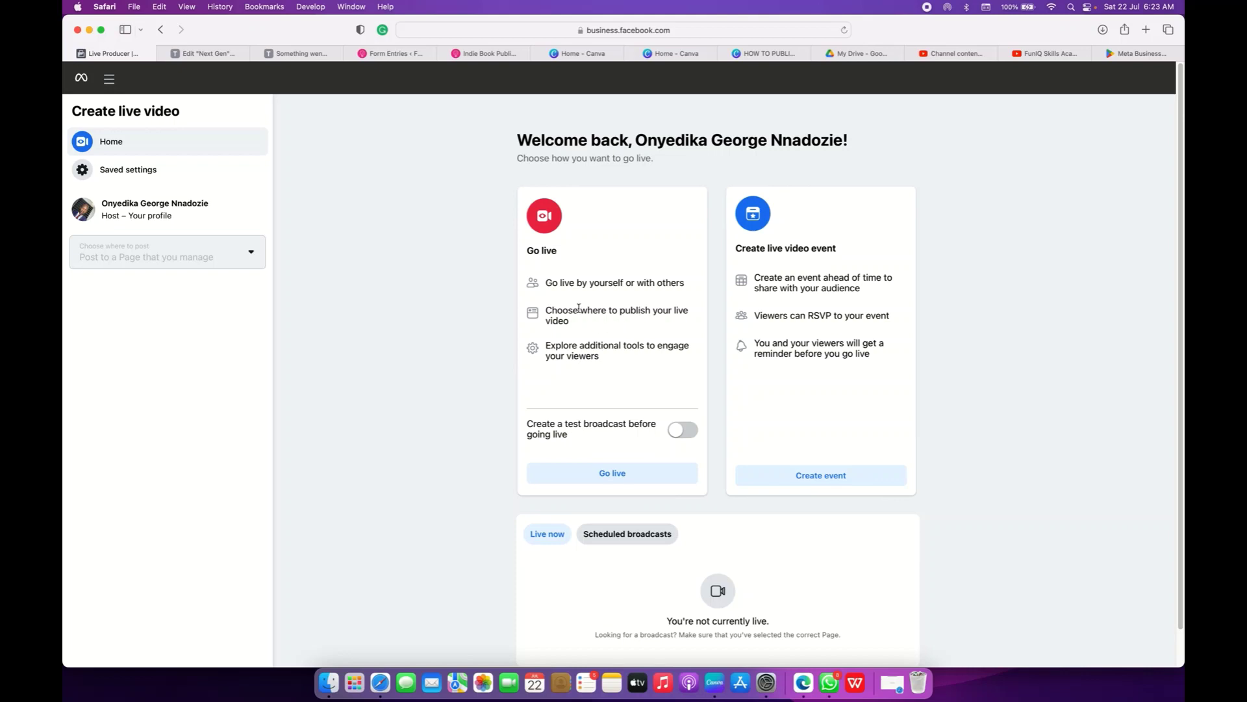
scroll(616, 284, down, 1)
scroll(617, 246, up, 1)
click(841, 441)
click(813, 486)
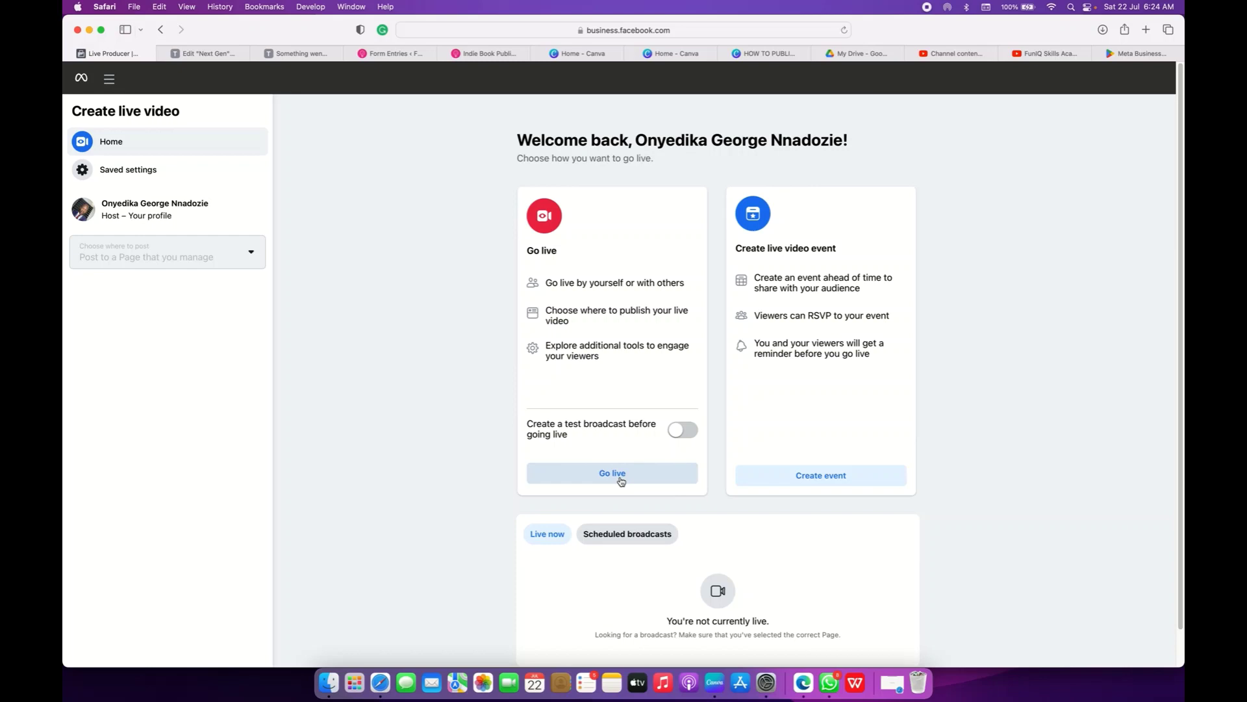
- Turn on the test broadcast option for going live and proceed to the live stream setup
click(676, 432)
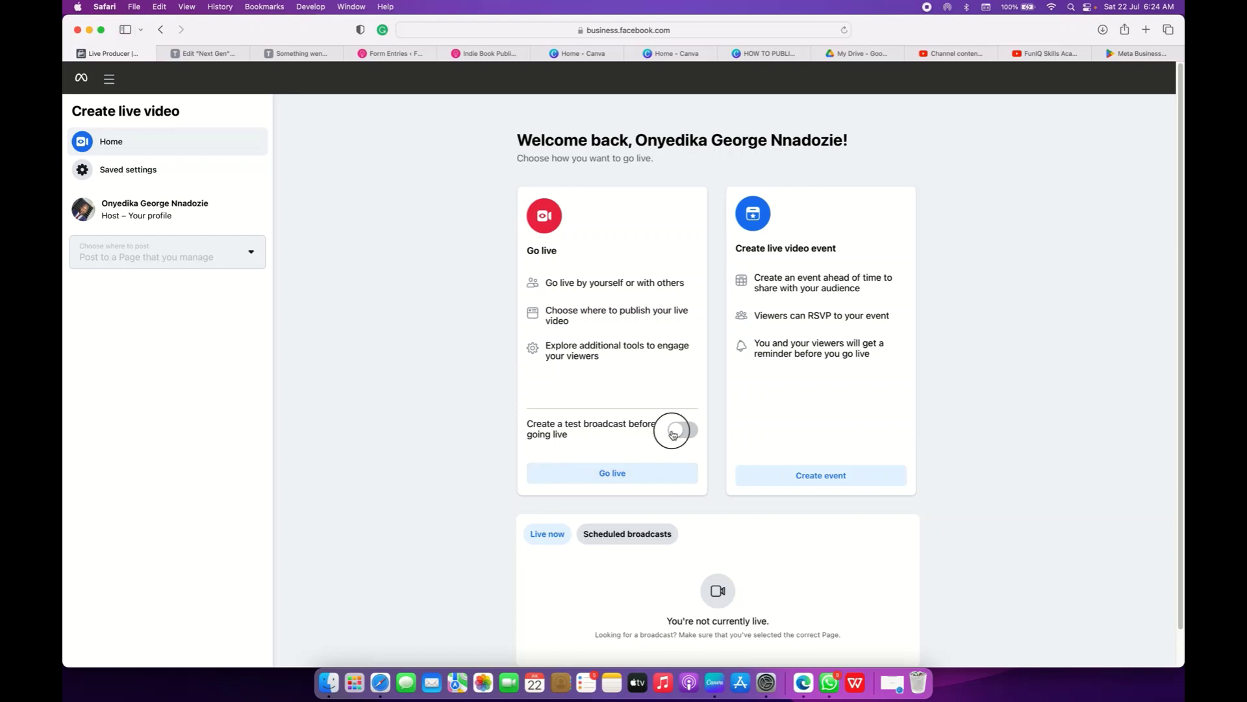
click(676, 432)
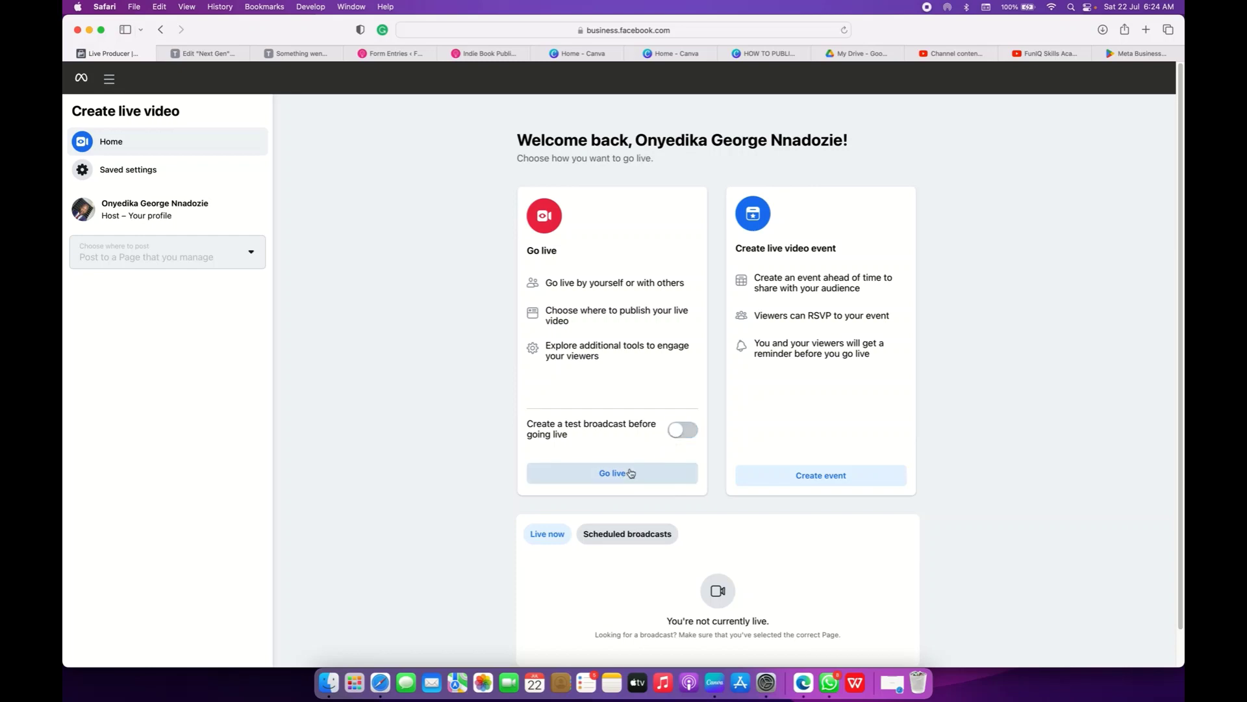
click(673, 434)
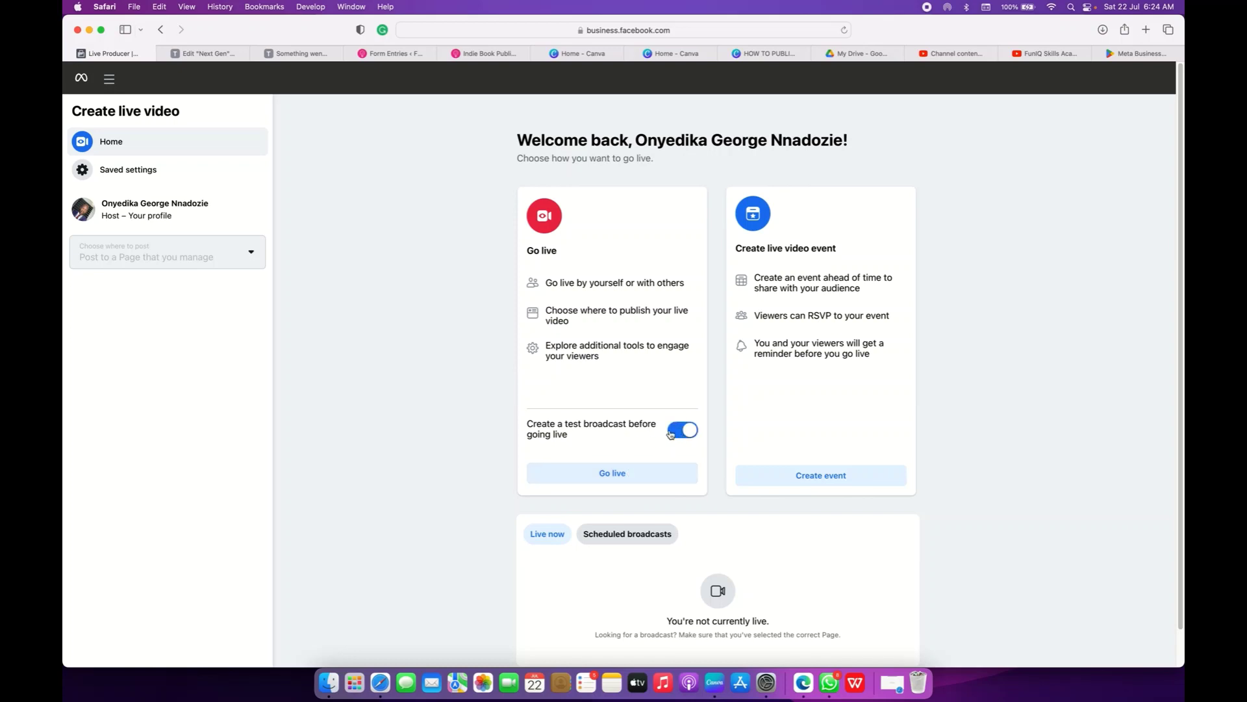
click(672, 433)
click(693, 433)
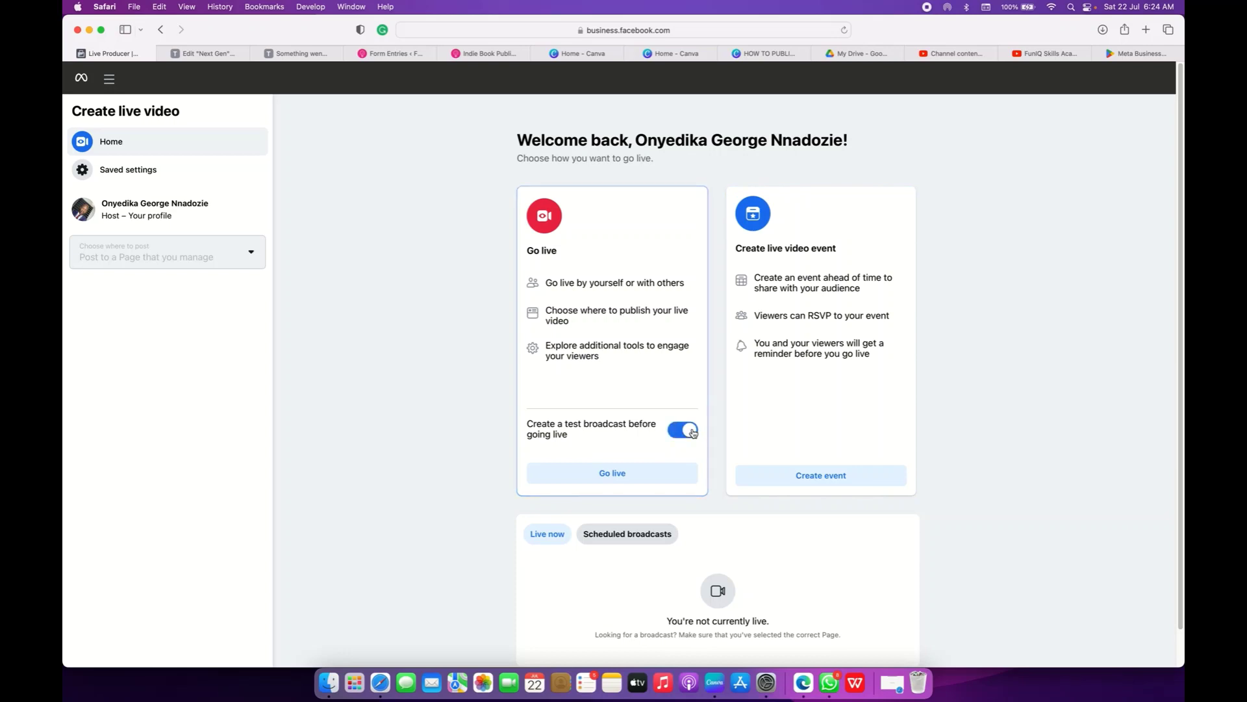
click(619, 479)
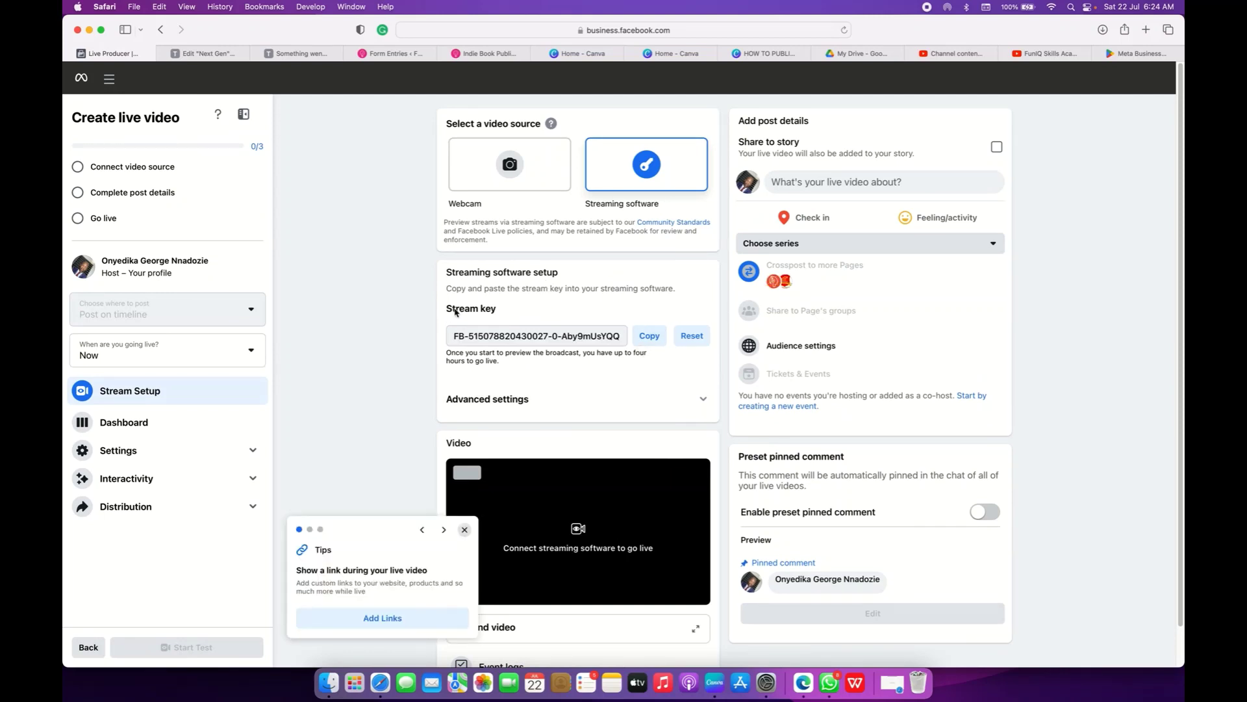
- Enable Share to story for the live video and dismiss the setup tips
click(464, 529)
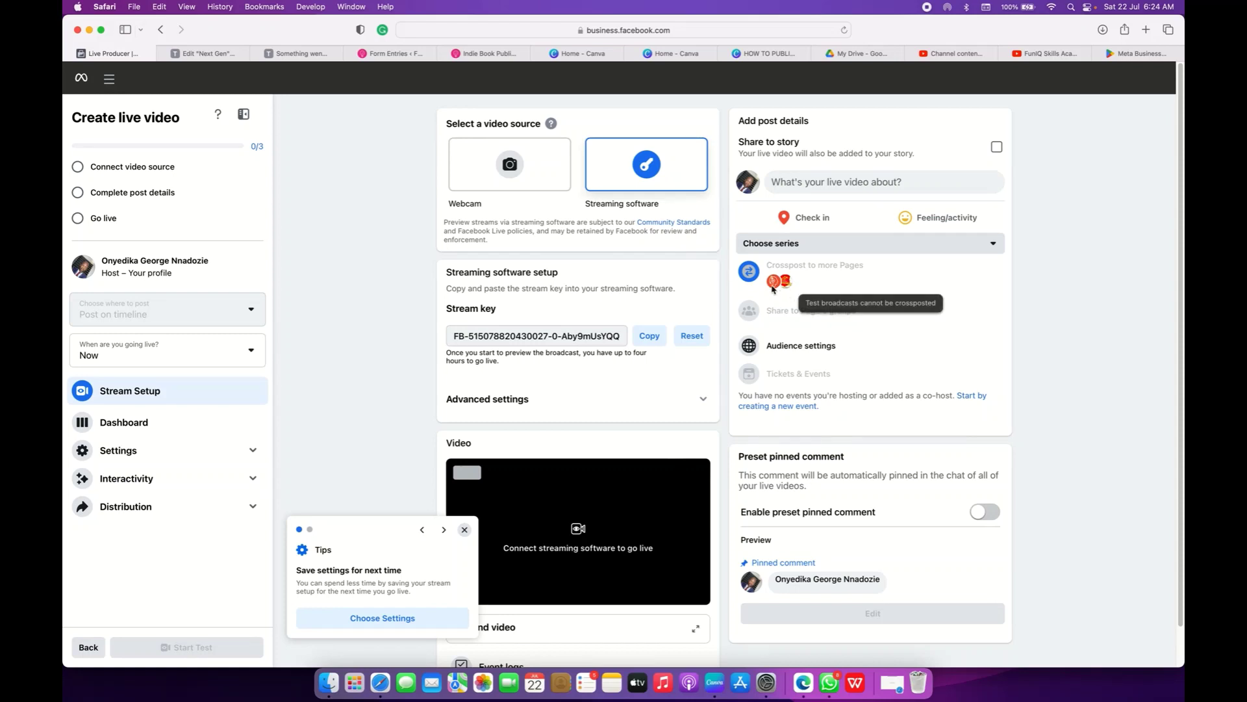
click(997, 148)
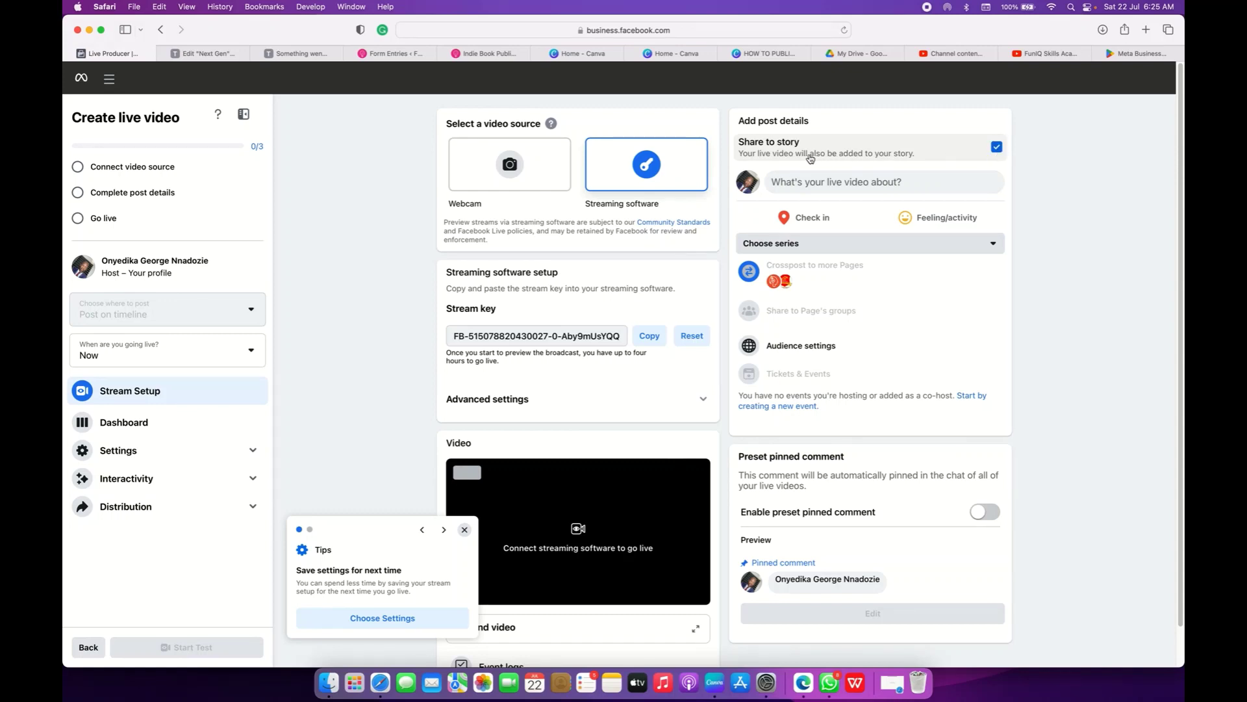
scroll(944, 170, down, 1)
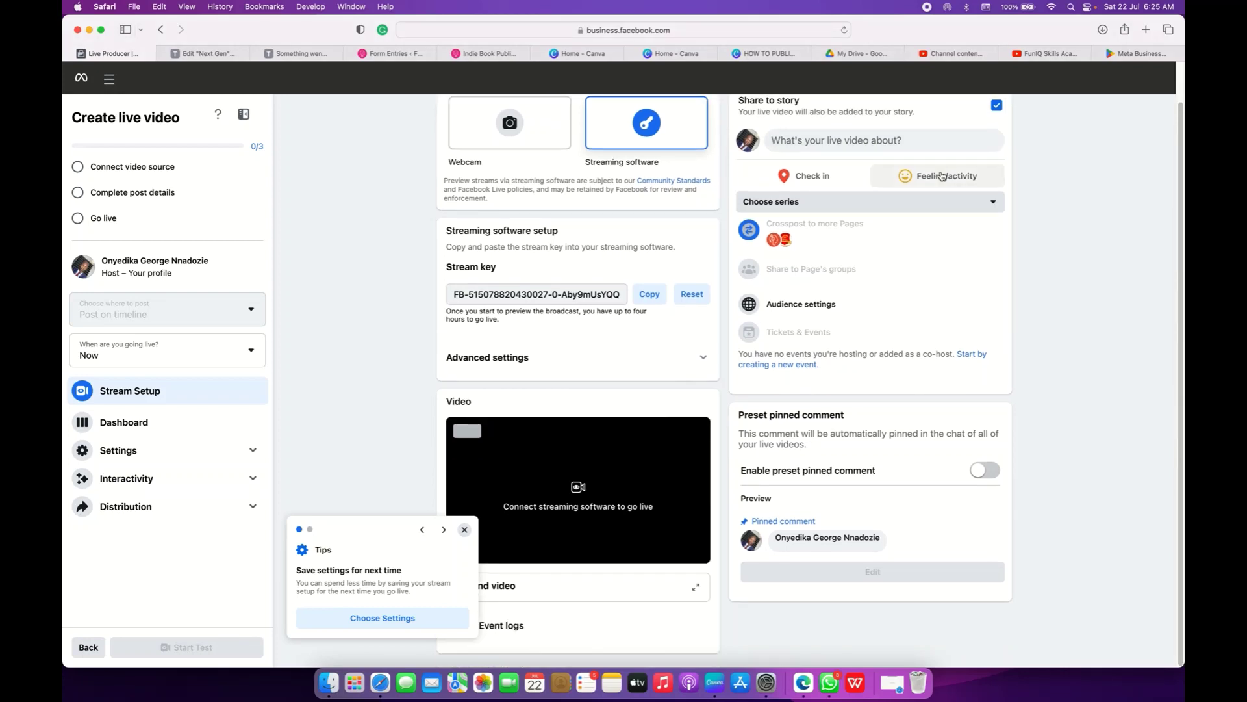
click(465, 530)
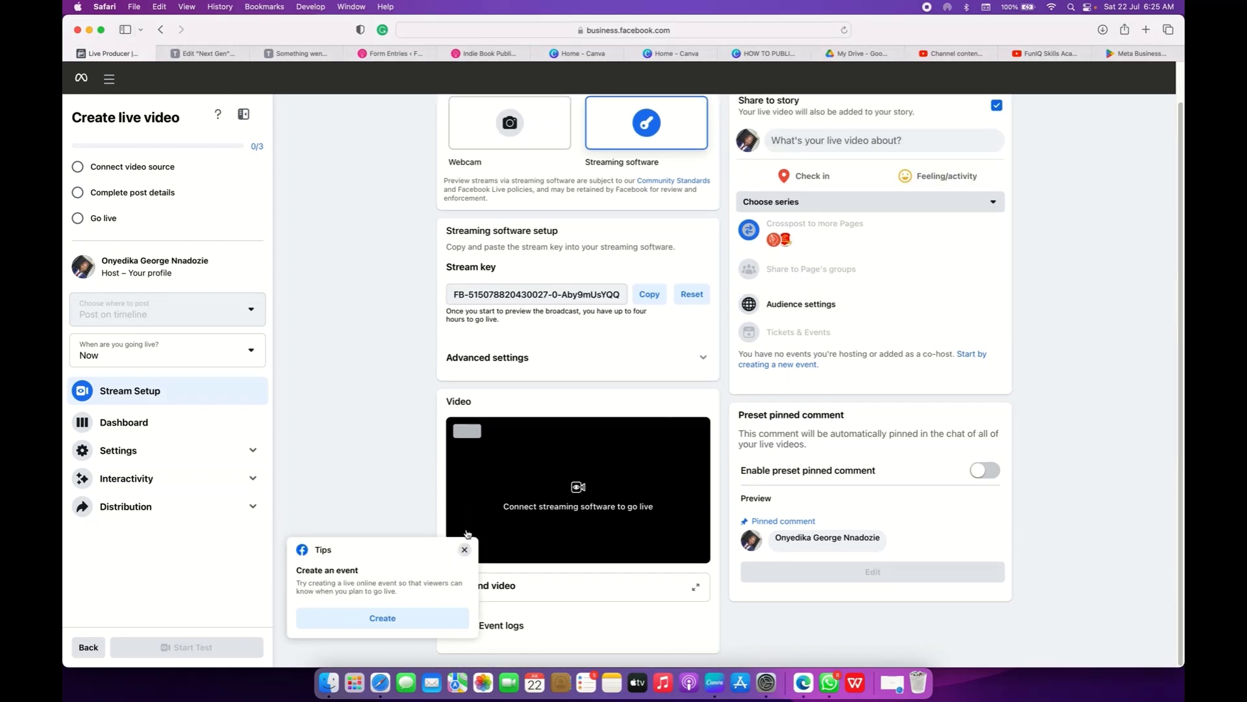
click(464, 550)
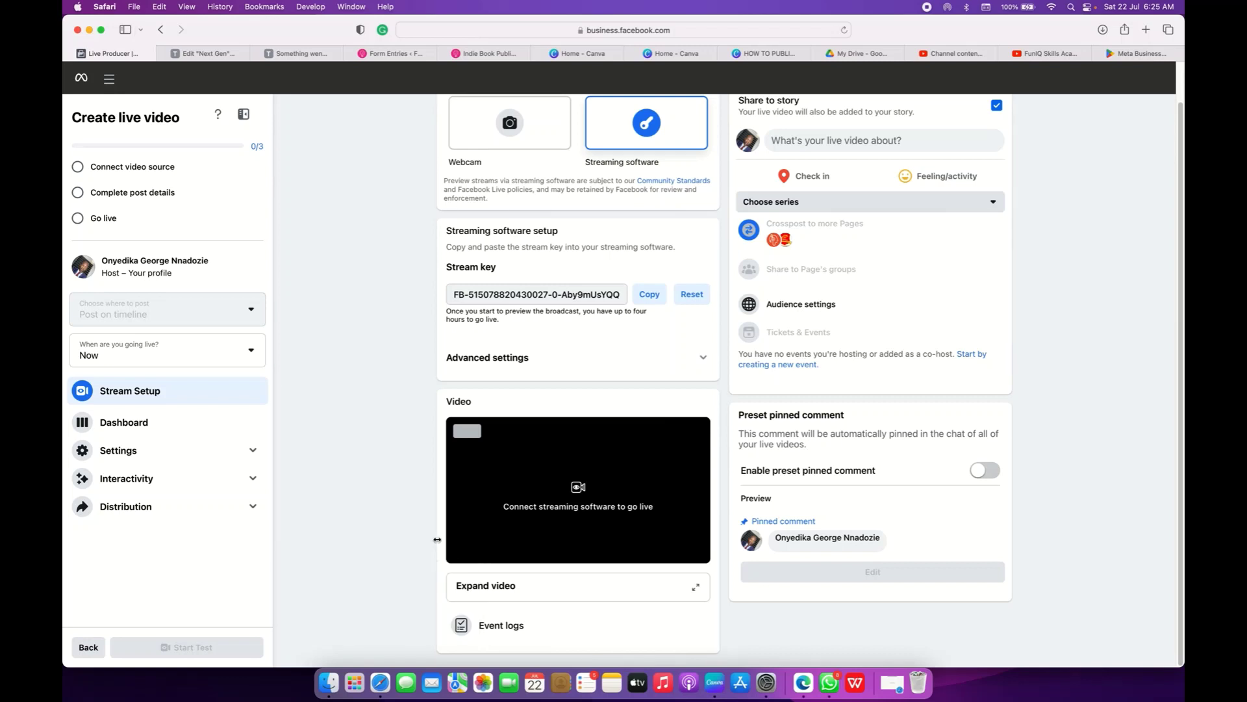
- Examine the live video's advanced streaming settings and its Settings, Distribution and Interactivity options
click(577, 354)
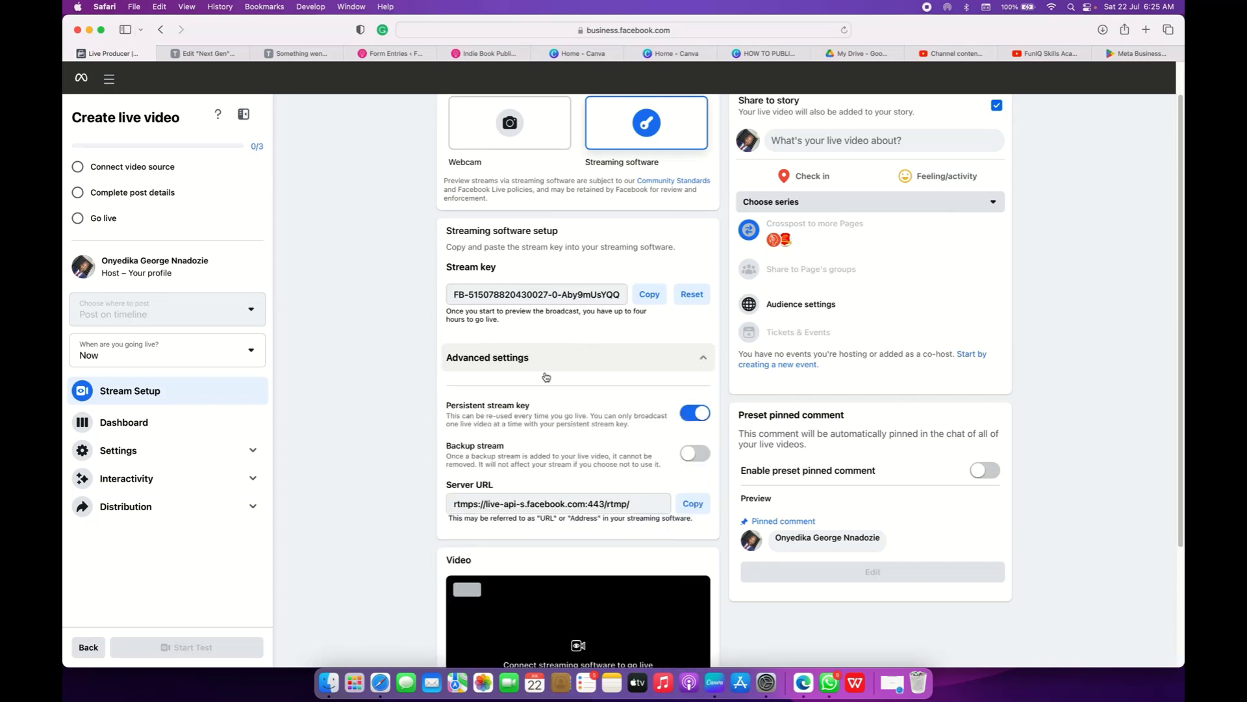
click(661, 357)
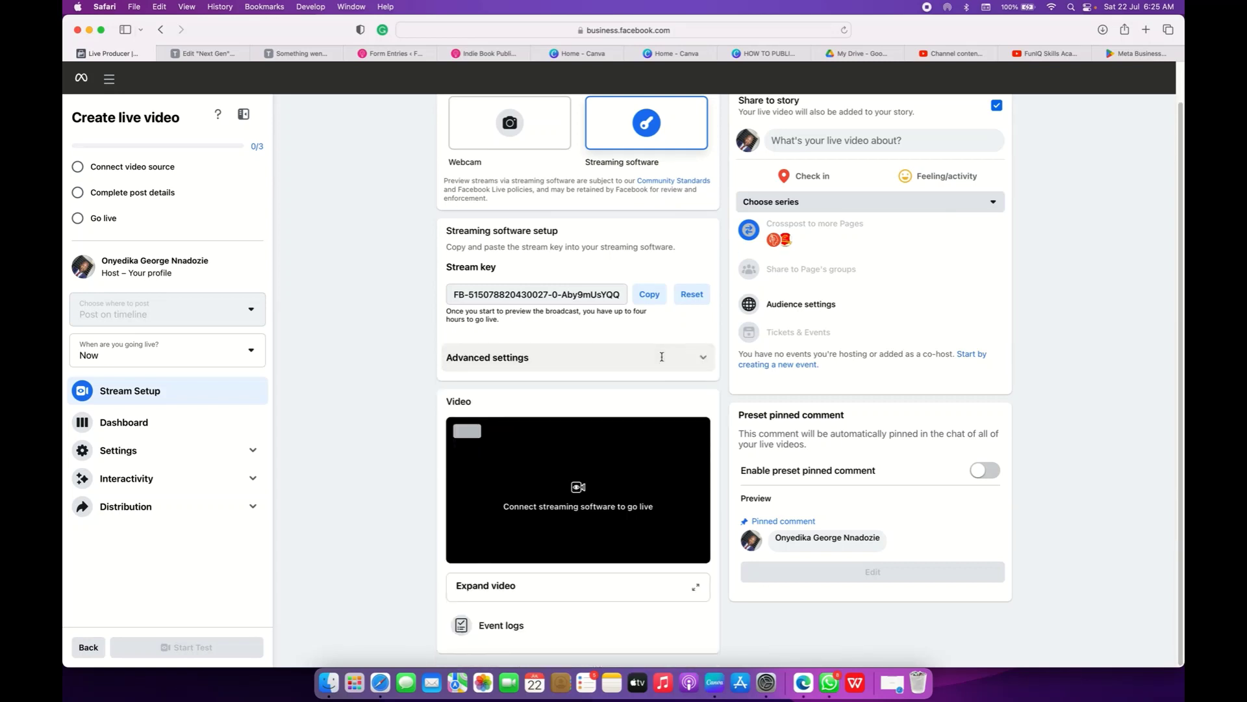
click(253, 452)
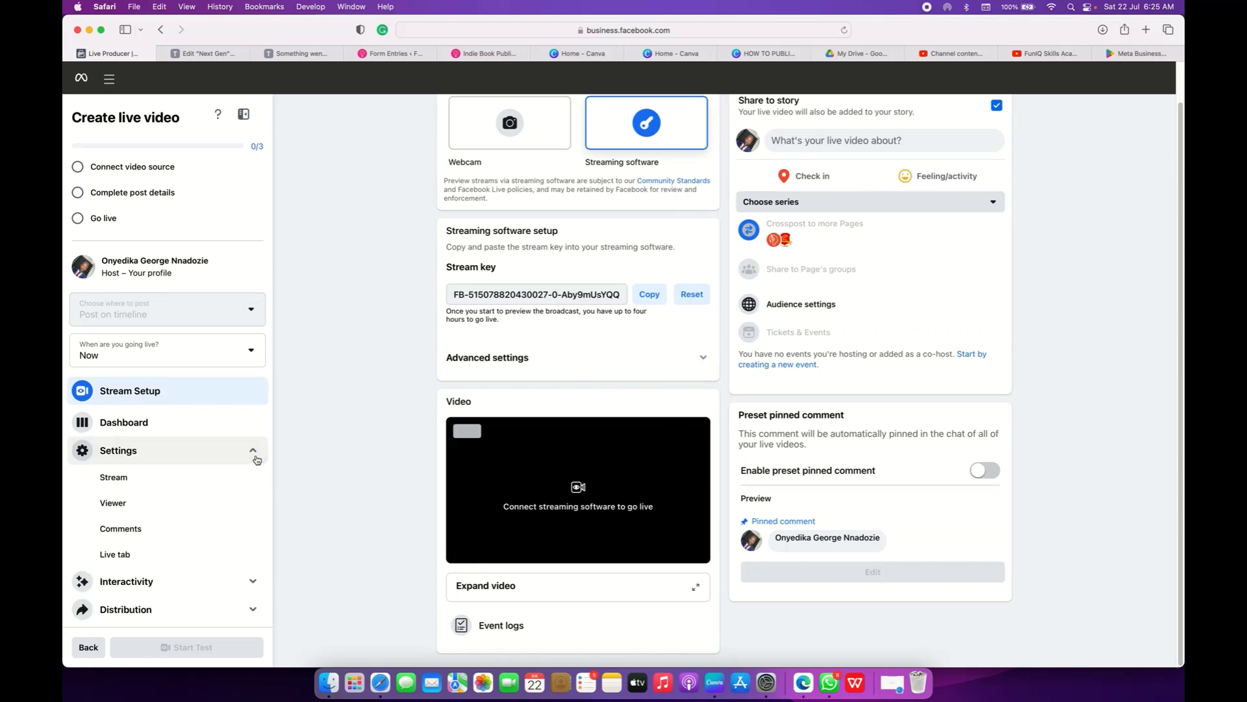
click(255, 454)
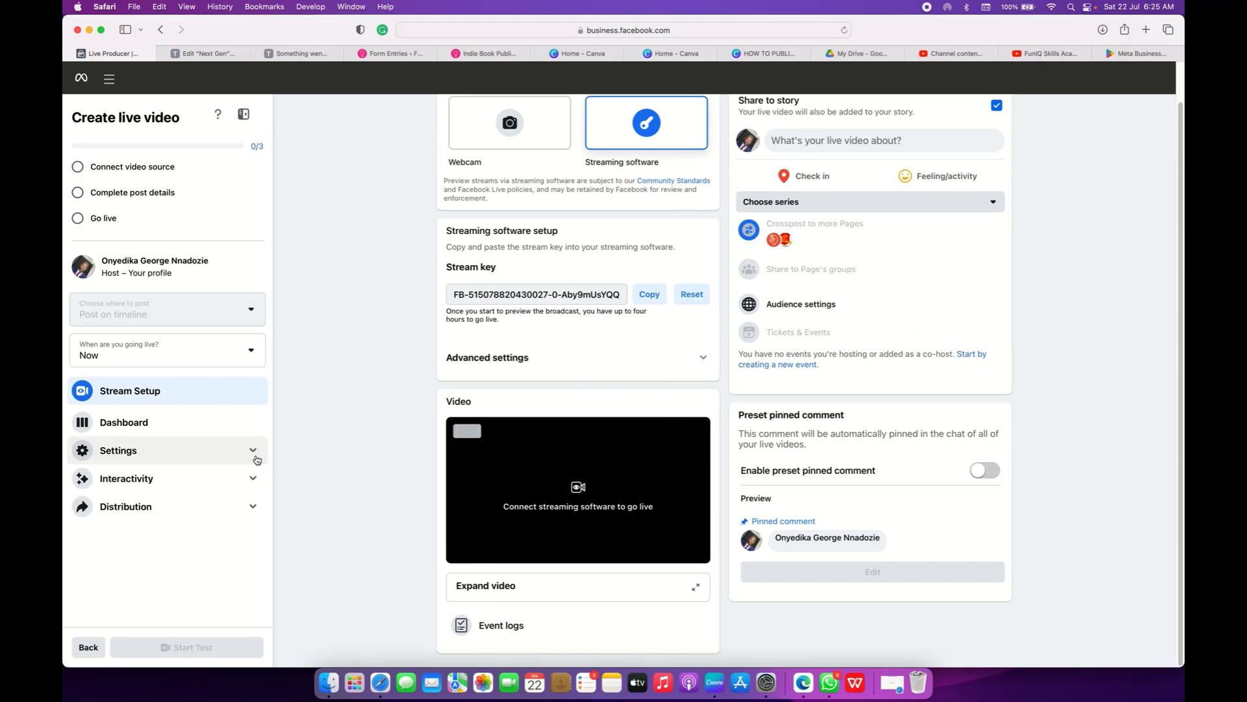
click(253, 507)
click(253, 480)
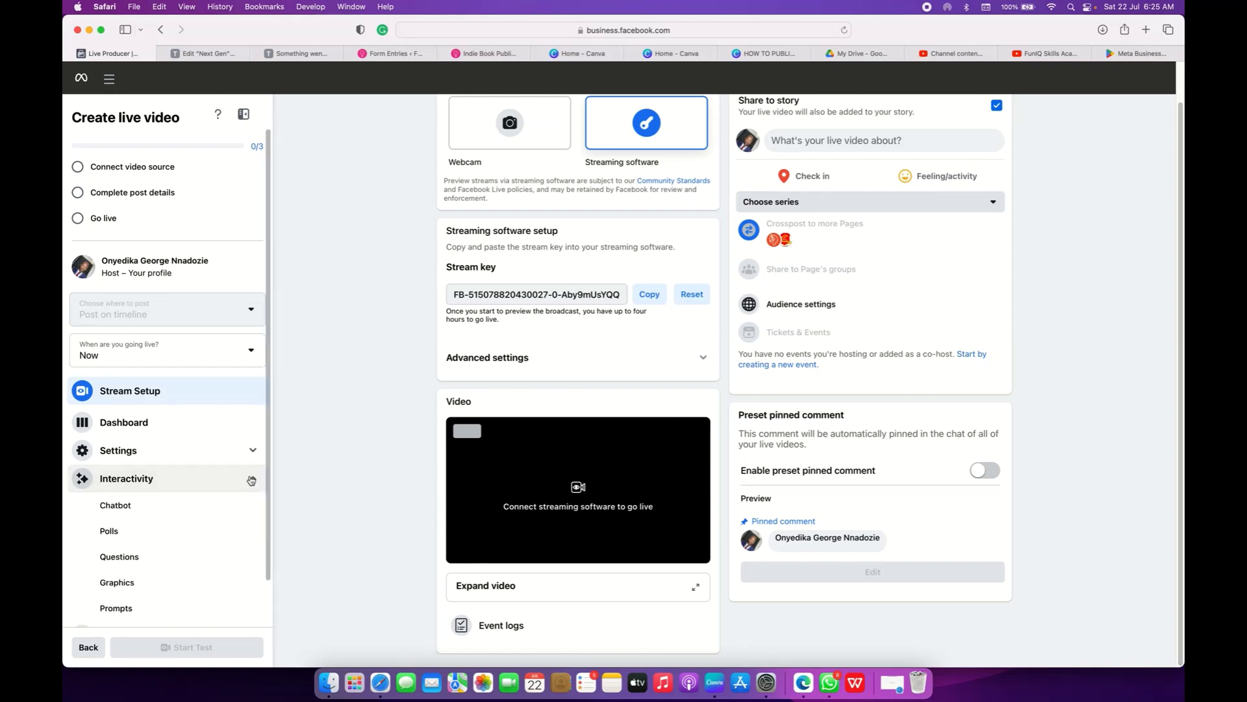
- Leave the live video setup for the home page and switch from Paulnams & De Unveilers to the account owner's own Page
click(163, 31)
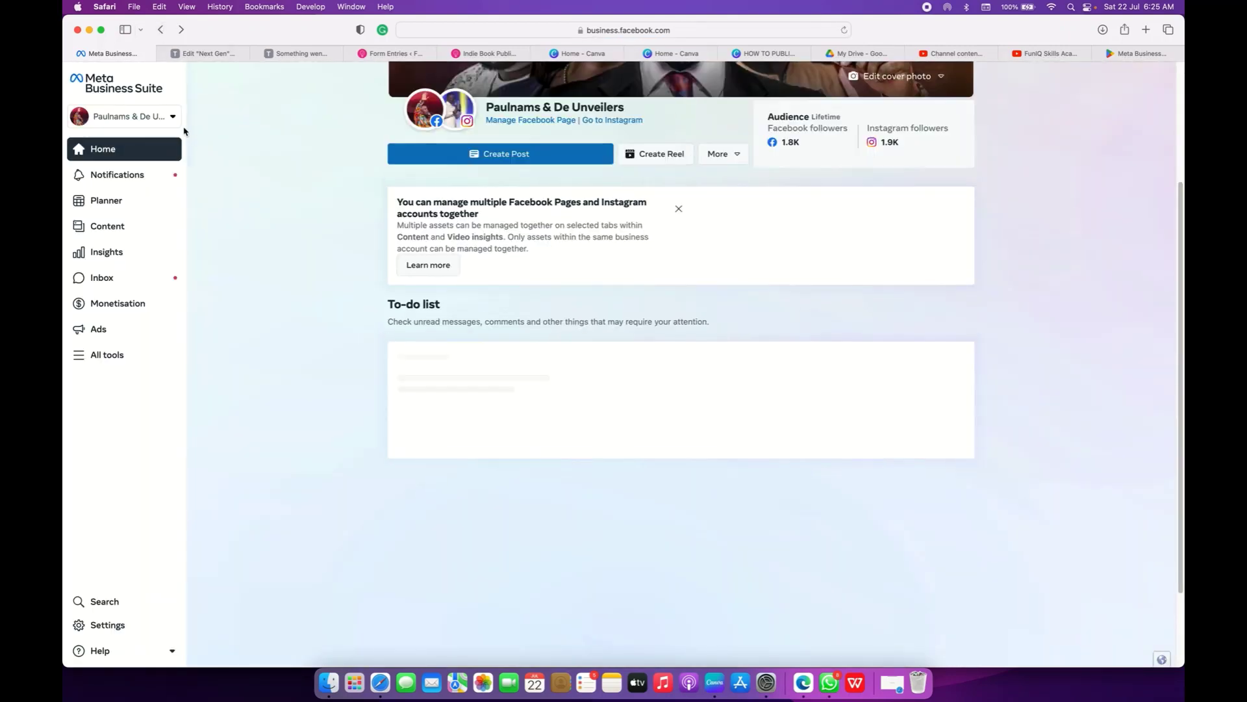
click(167, 118)
click(203, 243)
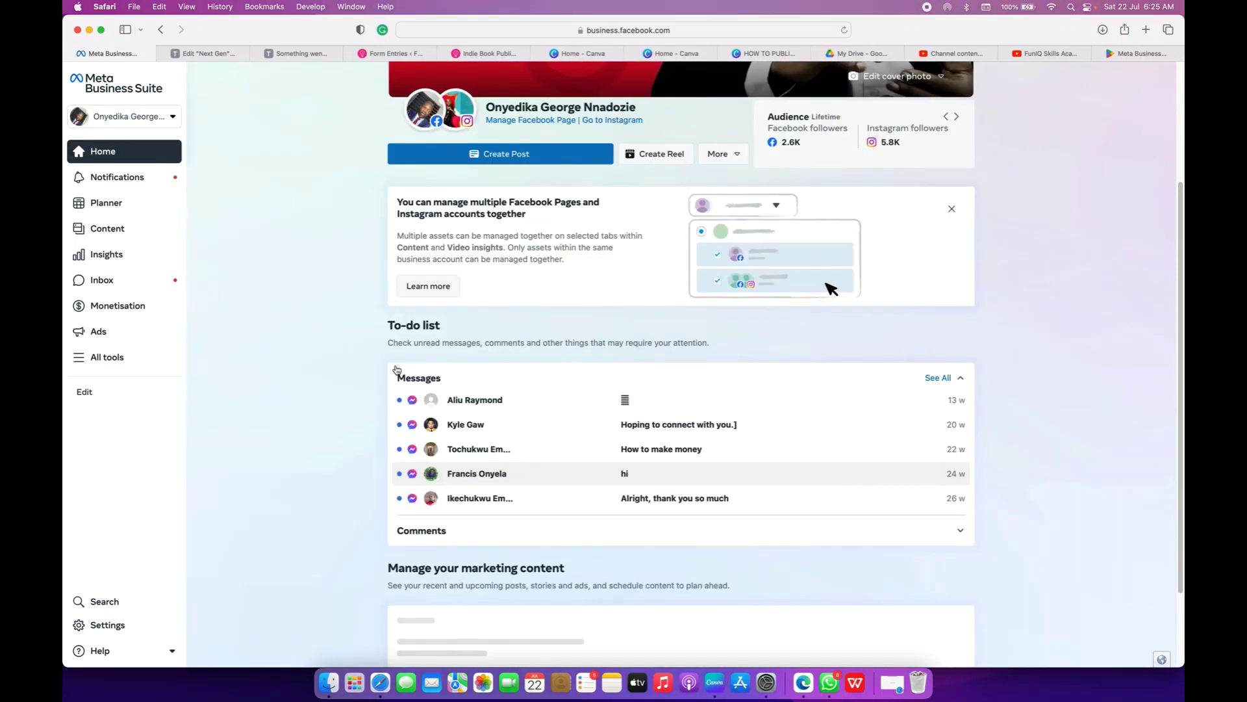
scroll(520, 334, up, 3)
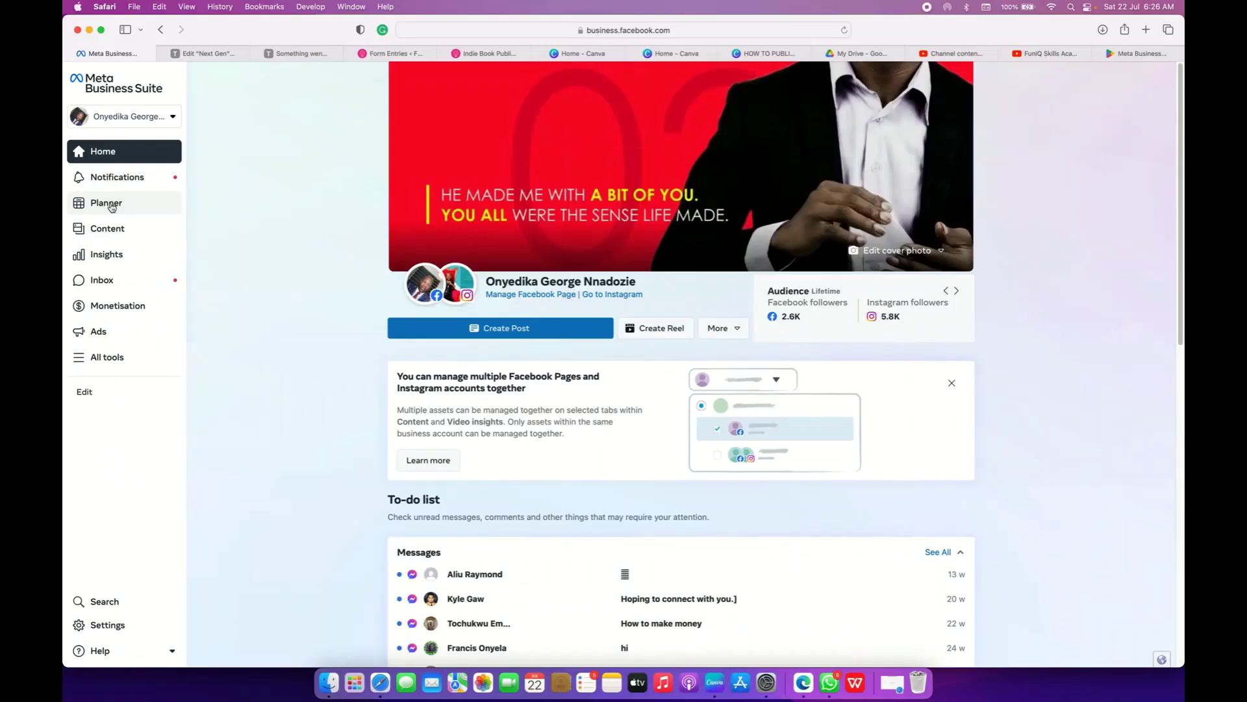
- Open the Planner in a separate browser tab and switch its calendar to the month view
right_click(112, 205)
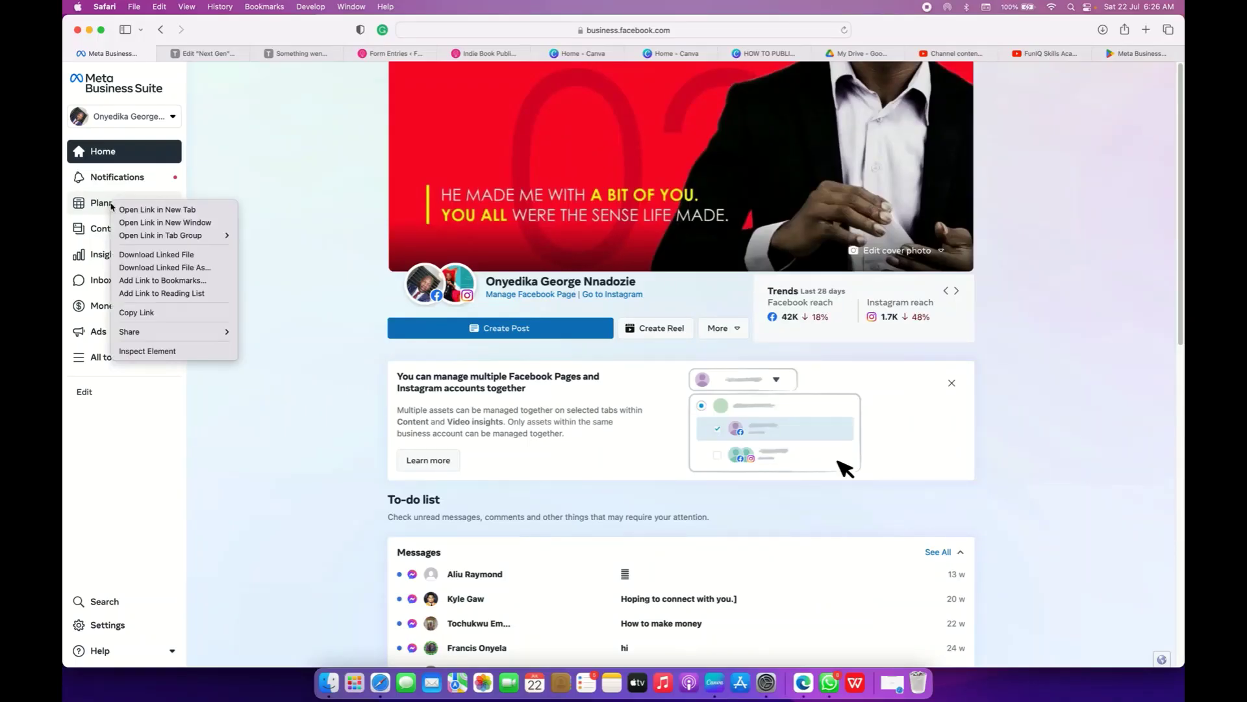
click(145, 215)
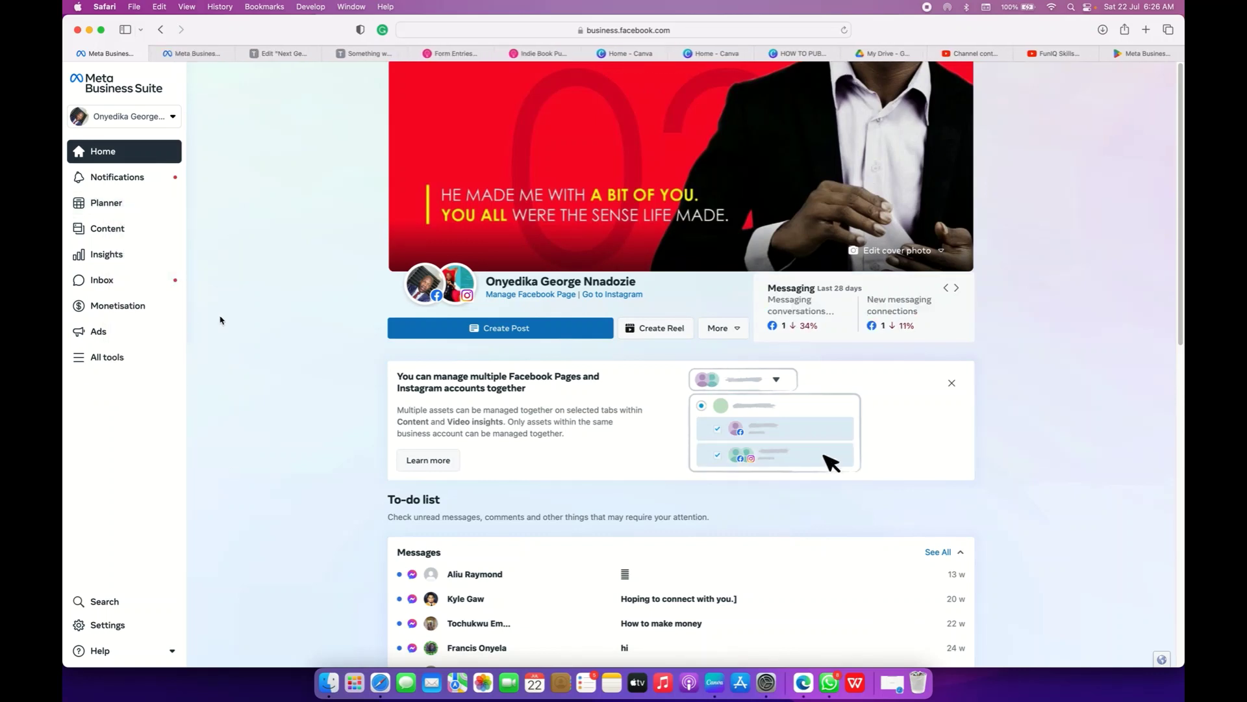
click(198, 53)
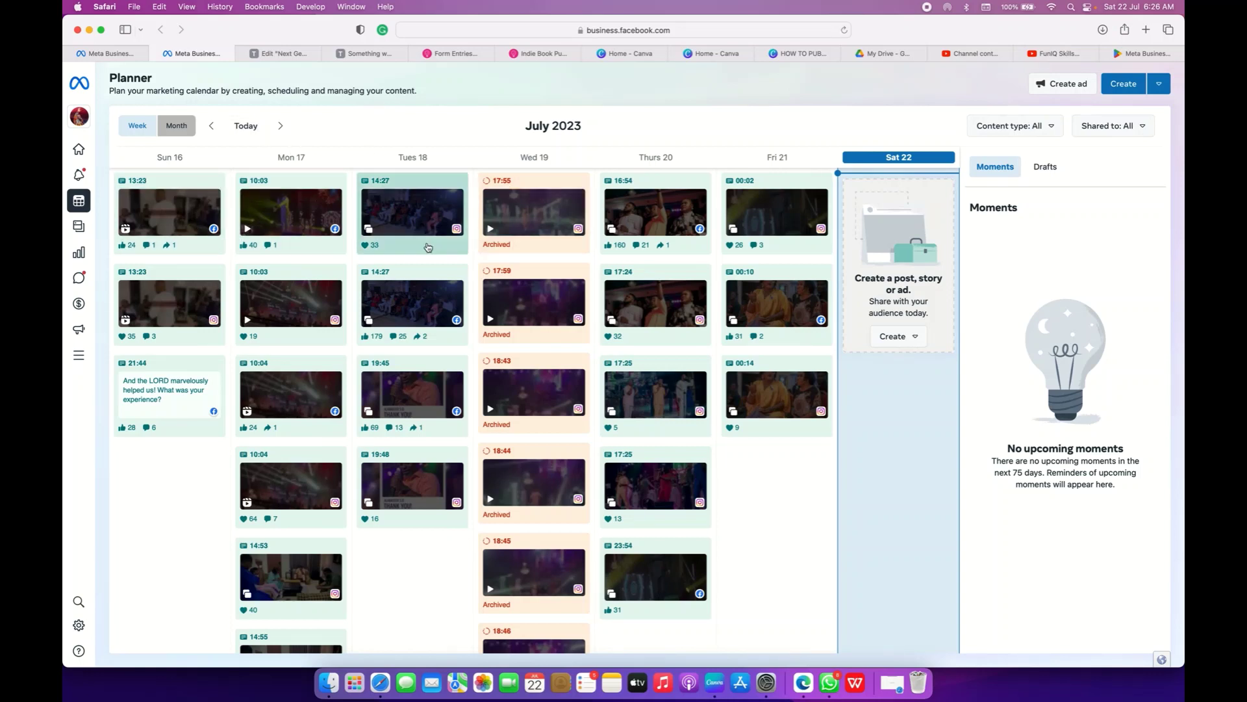
click(177, 127)
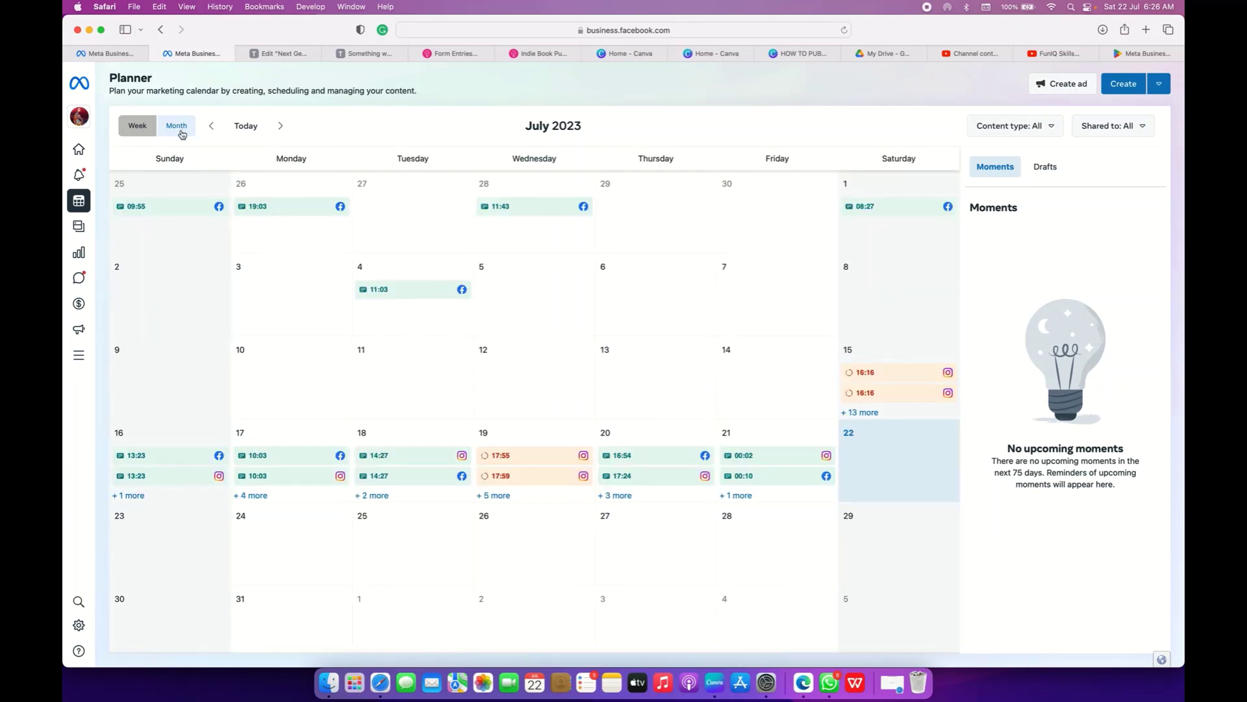
- Compare the Planner's month and week views and browse the monthly calendar ahead to October 2023
scroll(448, 361, down, 1)
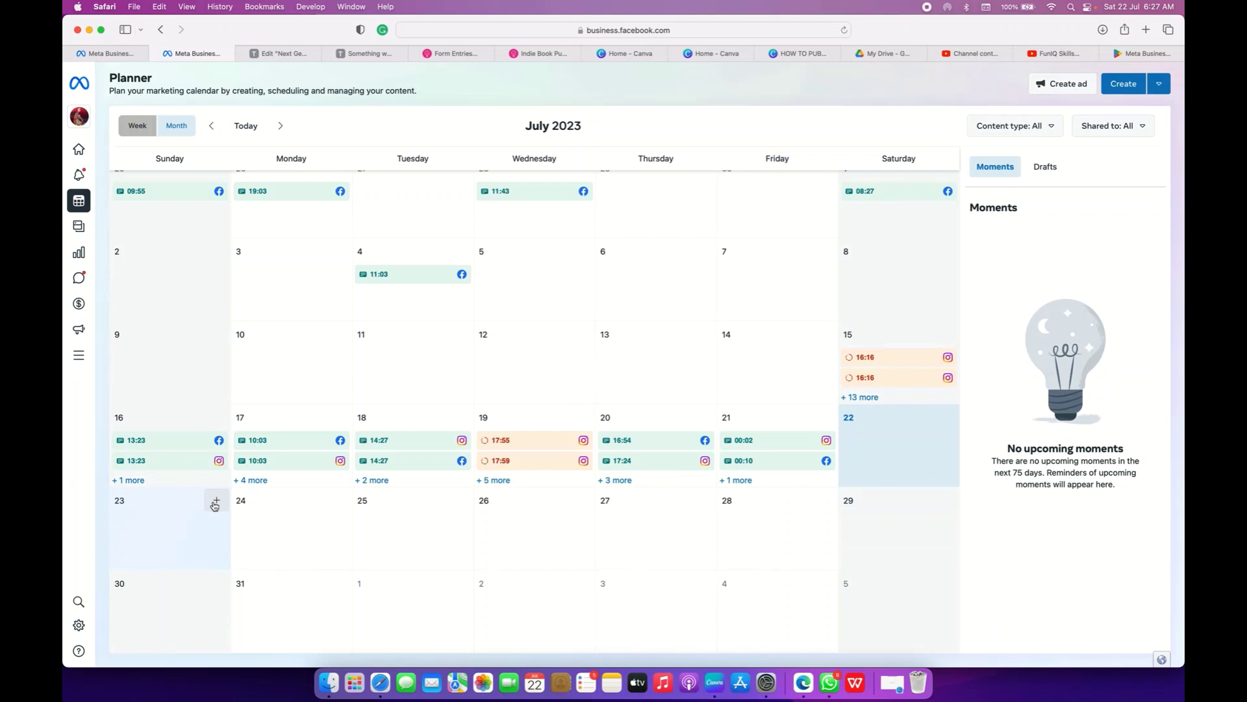
click(215, 504)
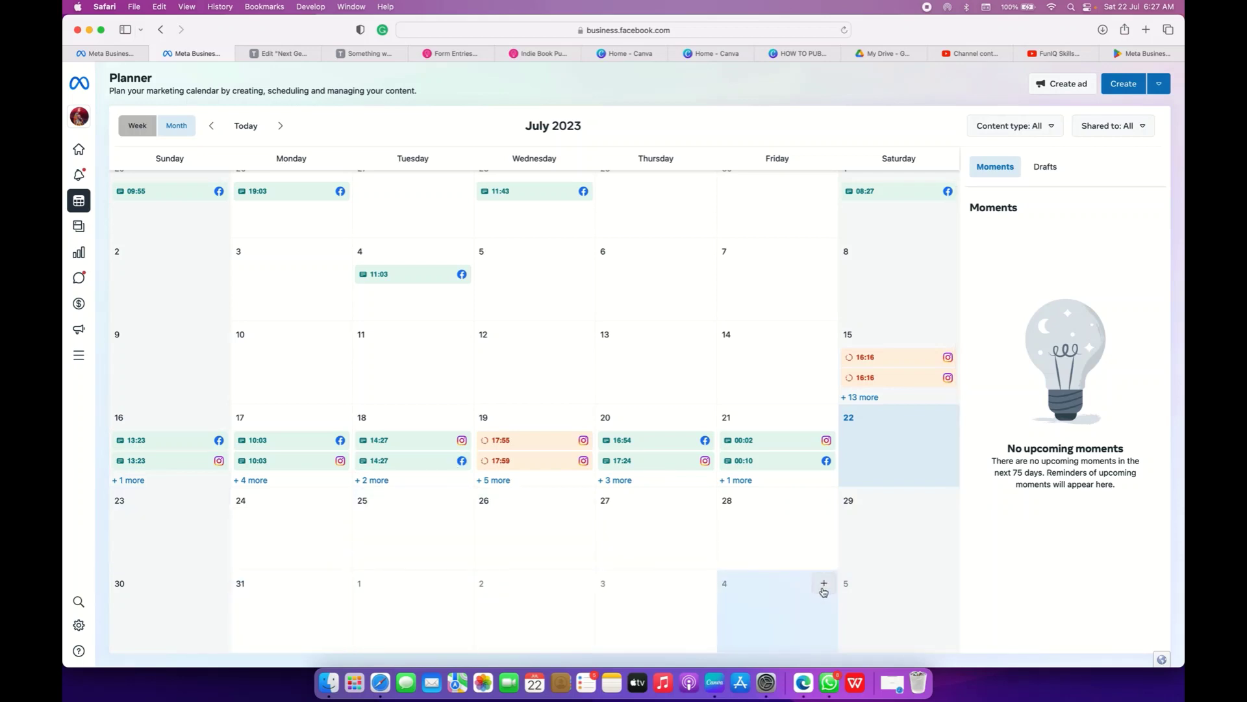
click(135, 126)
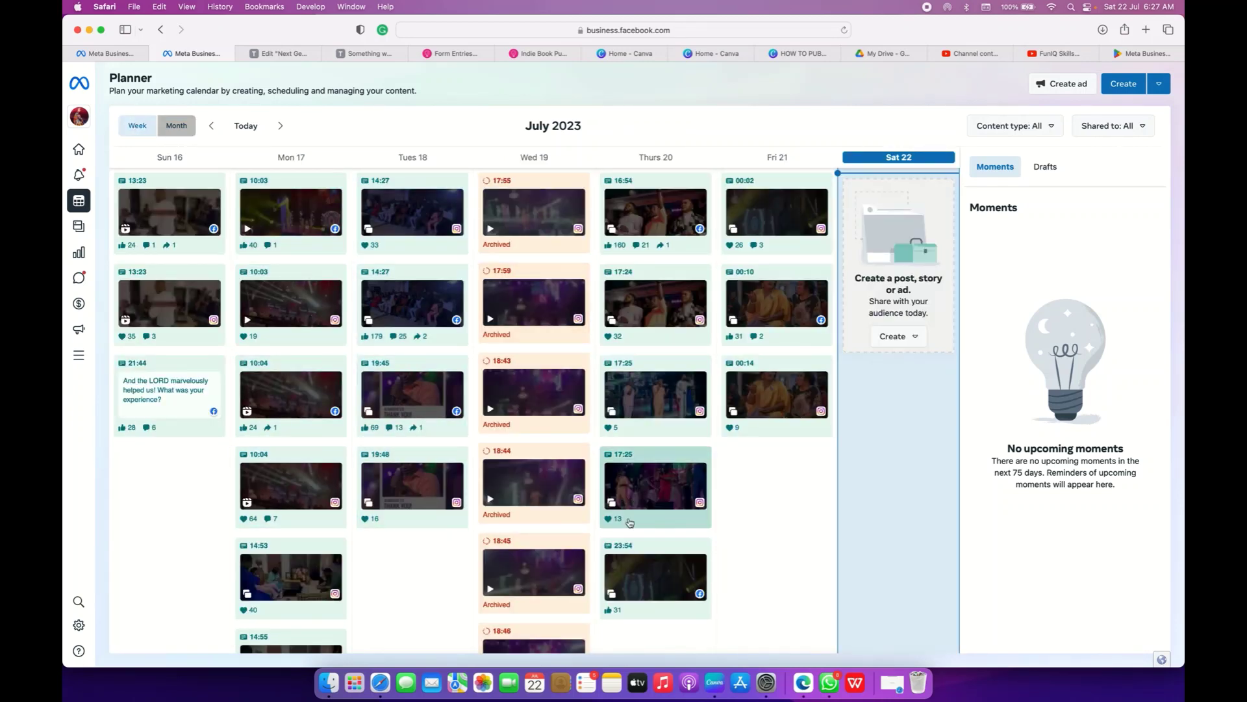
click(182, 130)
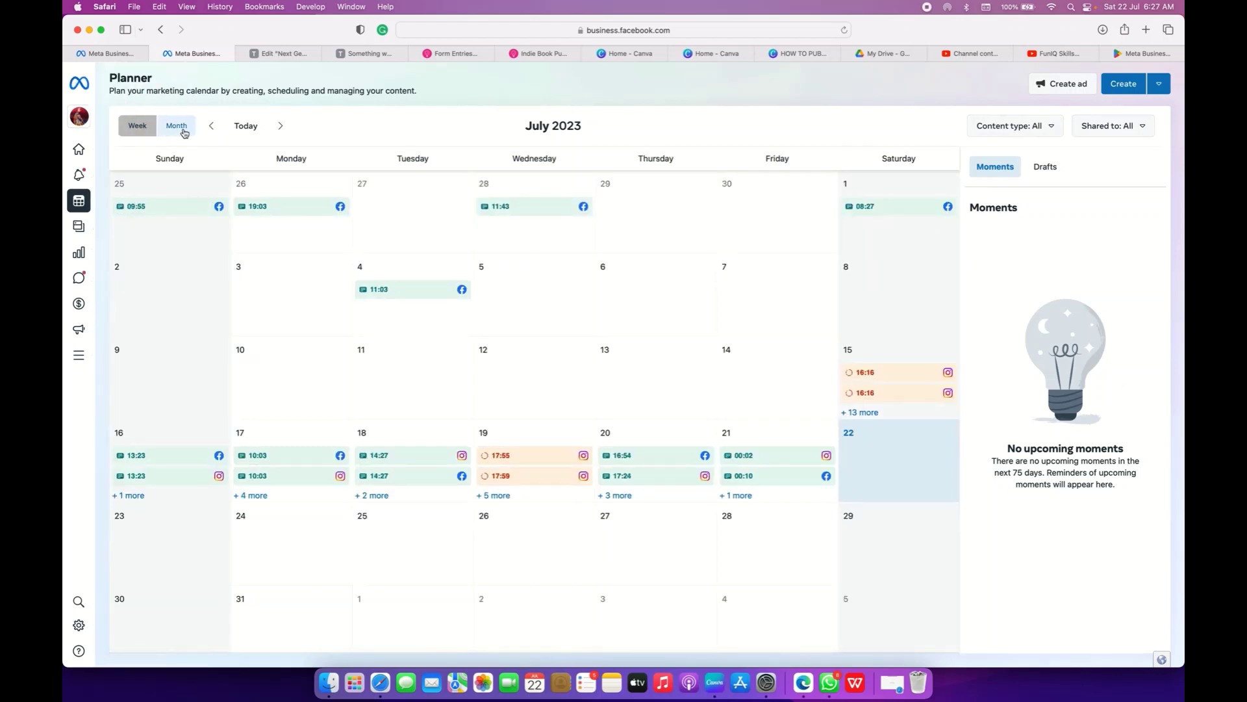
click(279, 127)
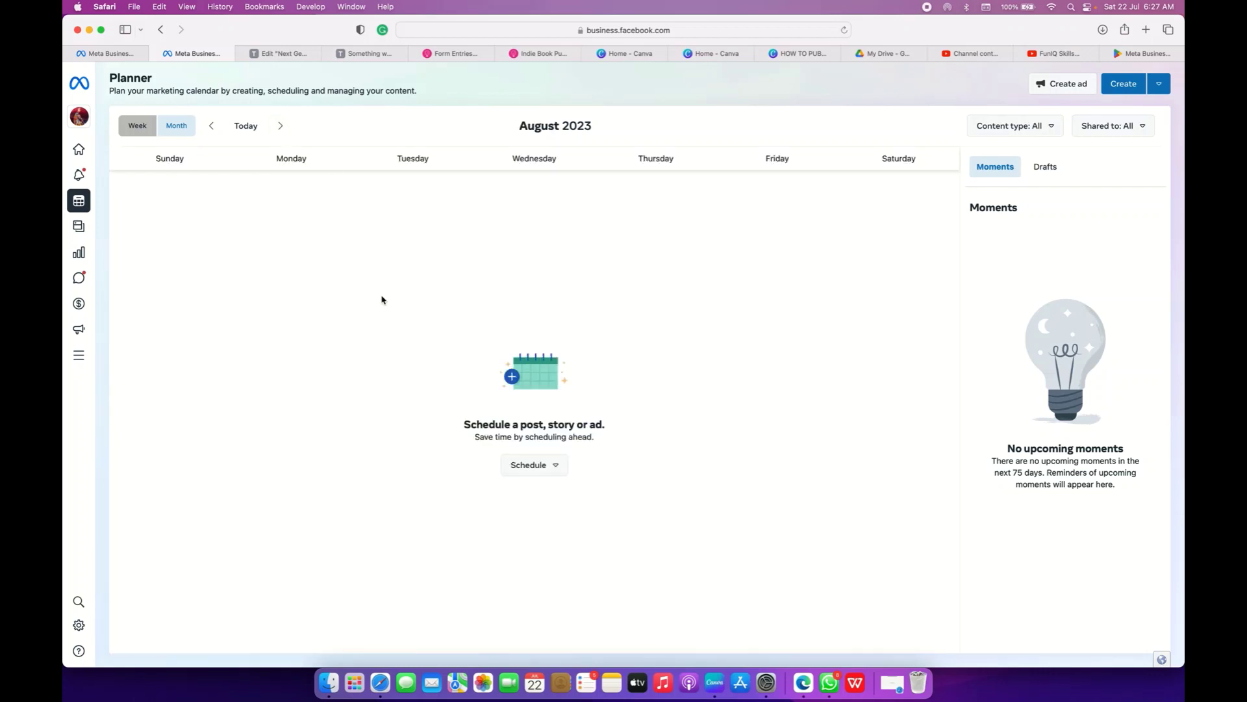
click(280, 127)
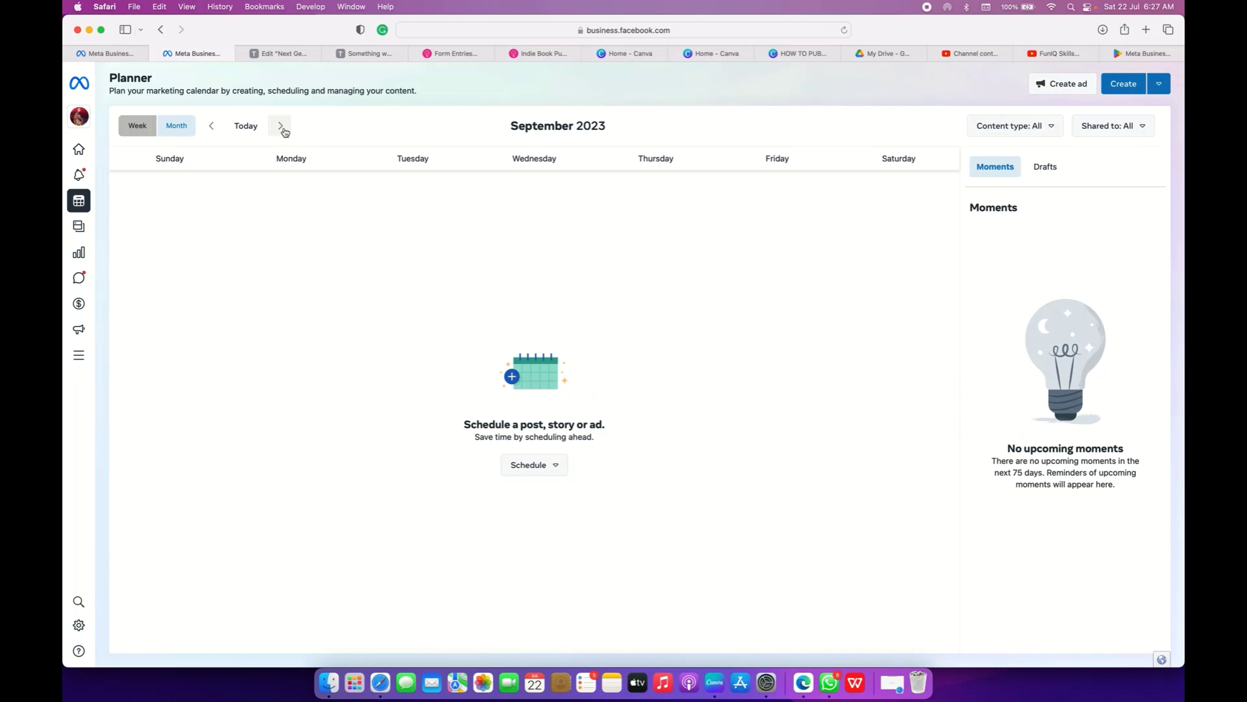
click(282, 128)
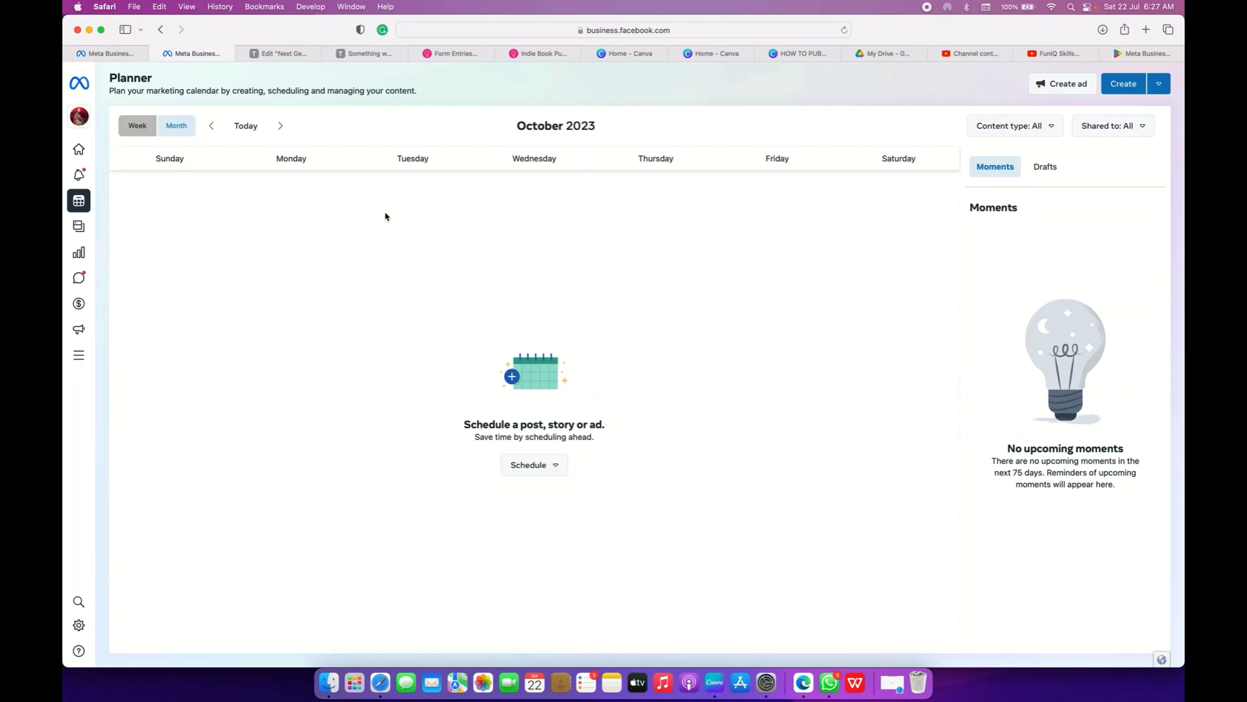
- Open the Content page and select the four most recent published posts in the posts and reels list
mouse_move(75, 233)
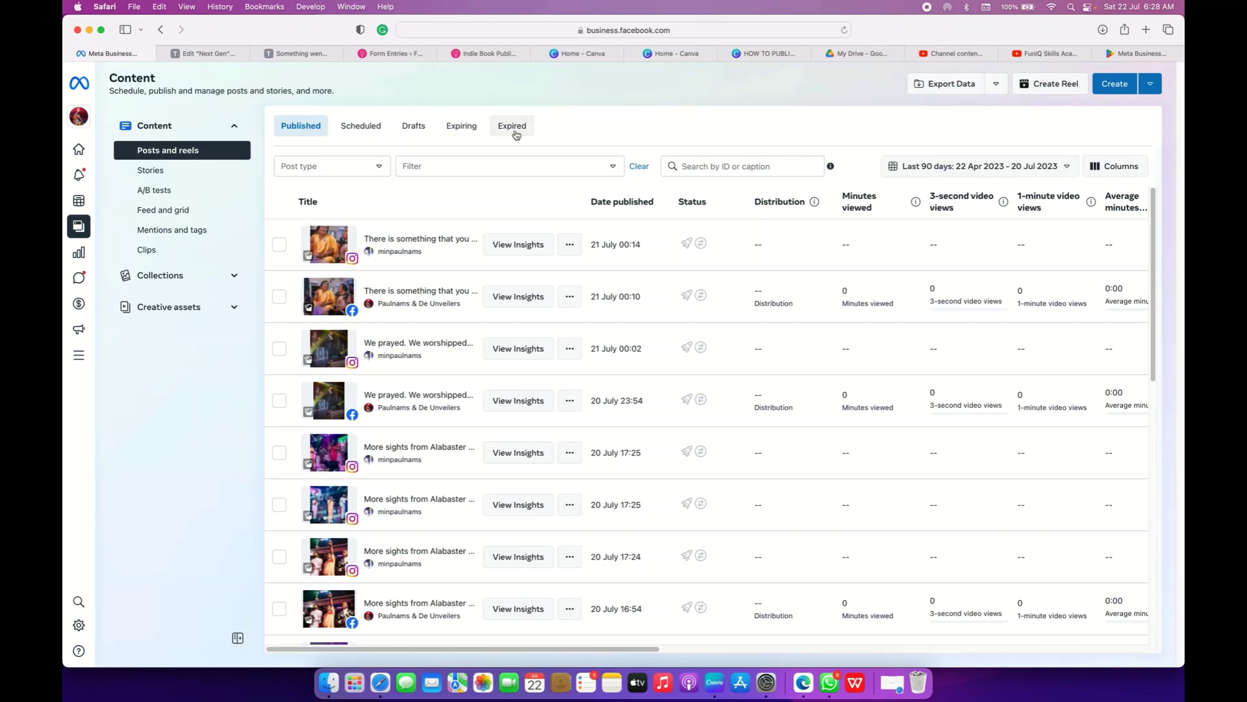
click(279, 247)
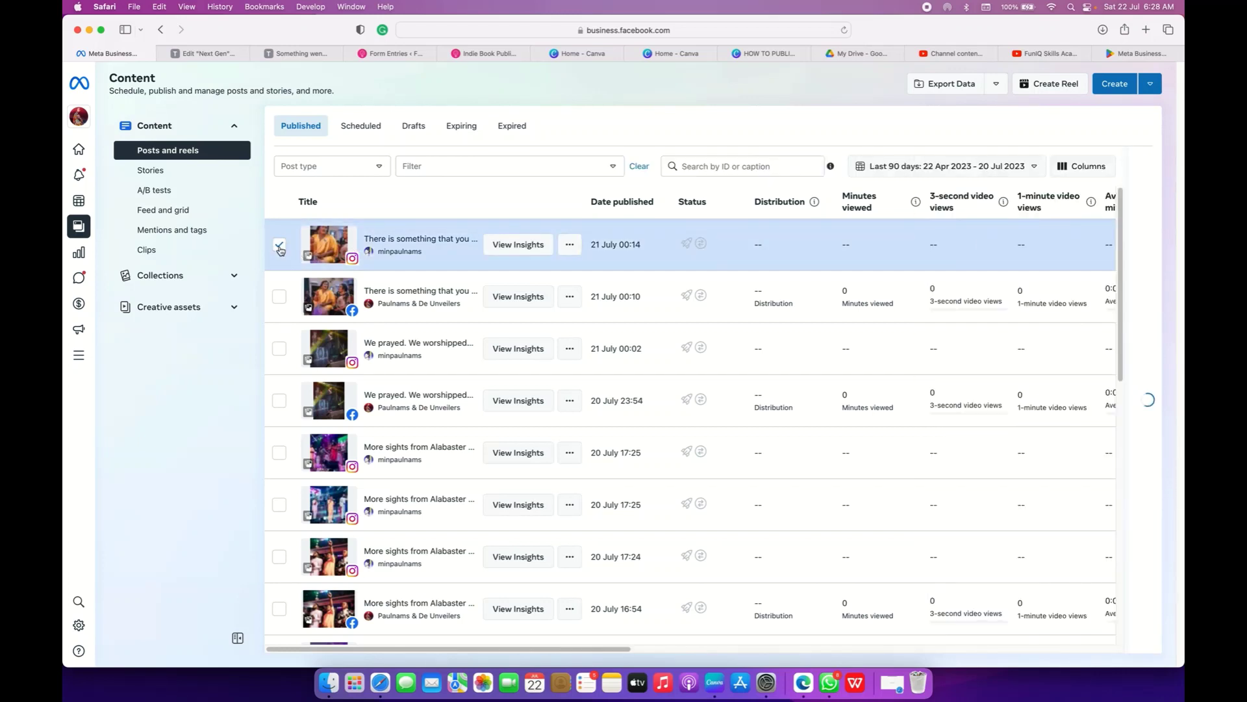
click(278, 300)
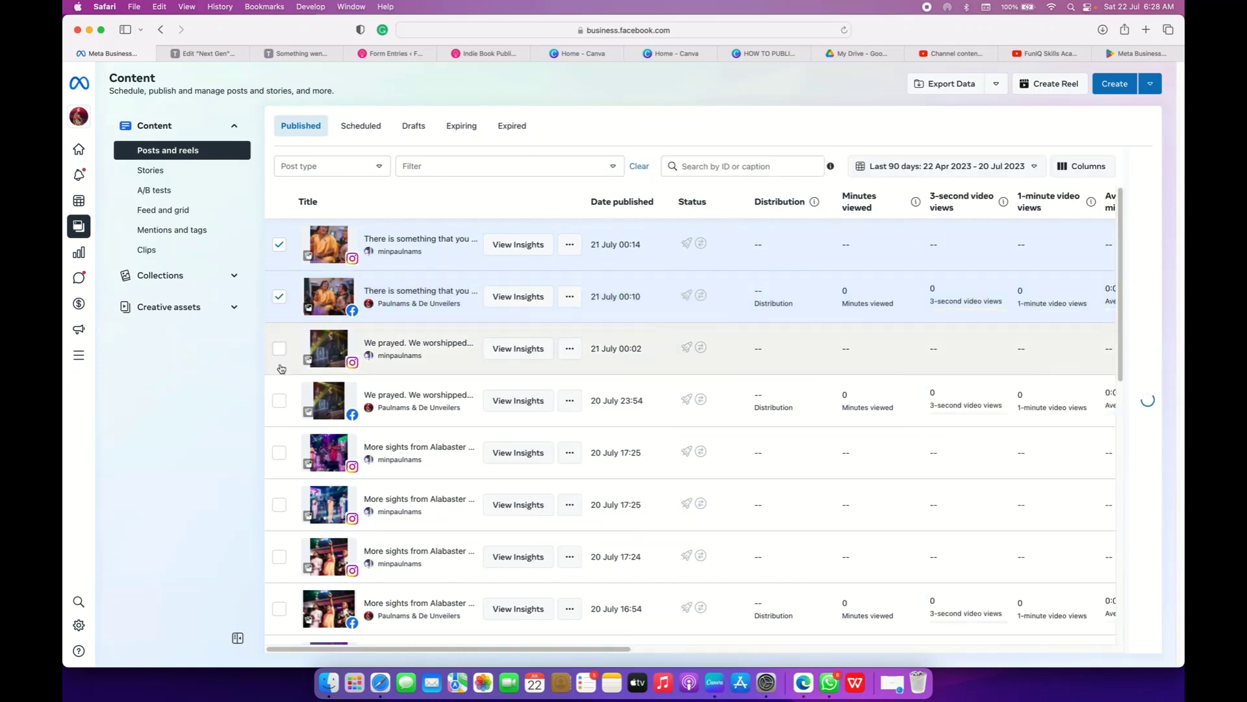
click(280, 400)
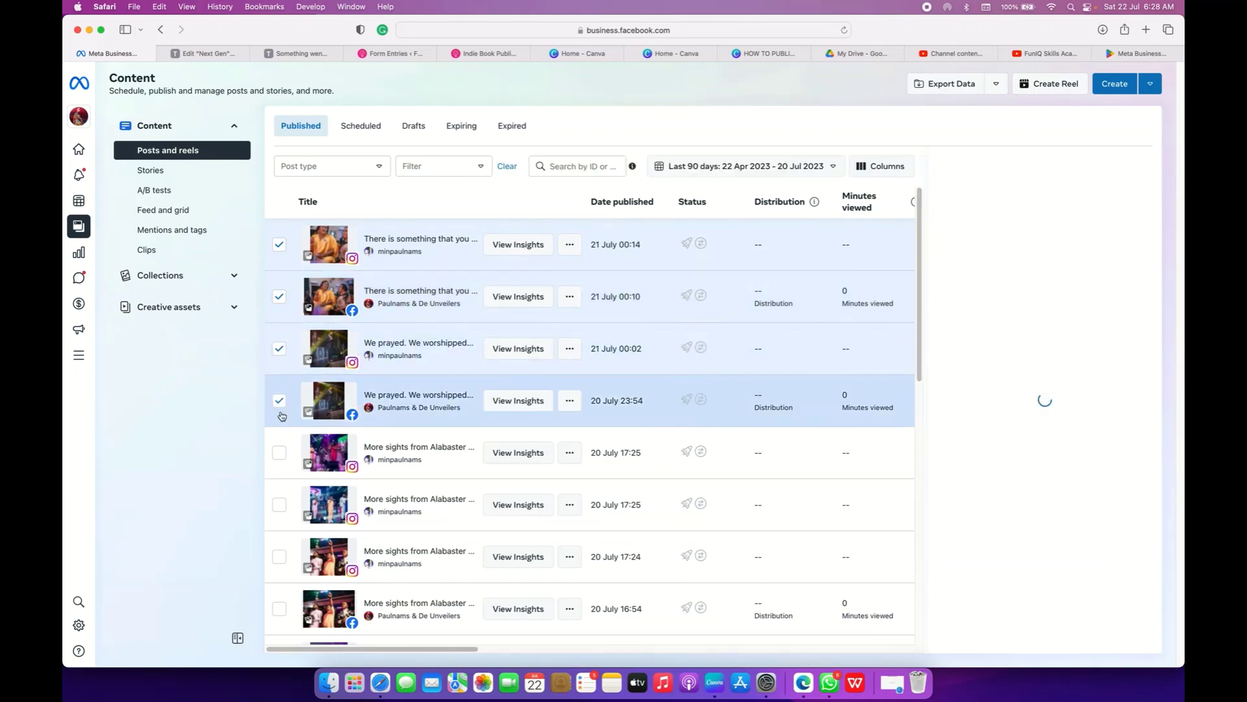
- Add the fifth most recent published post to the selection and return to the home page
click(279, 454)
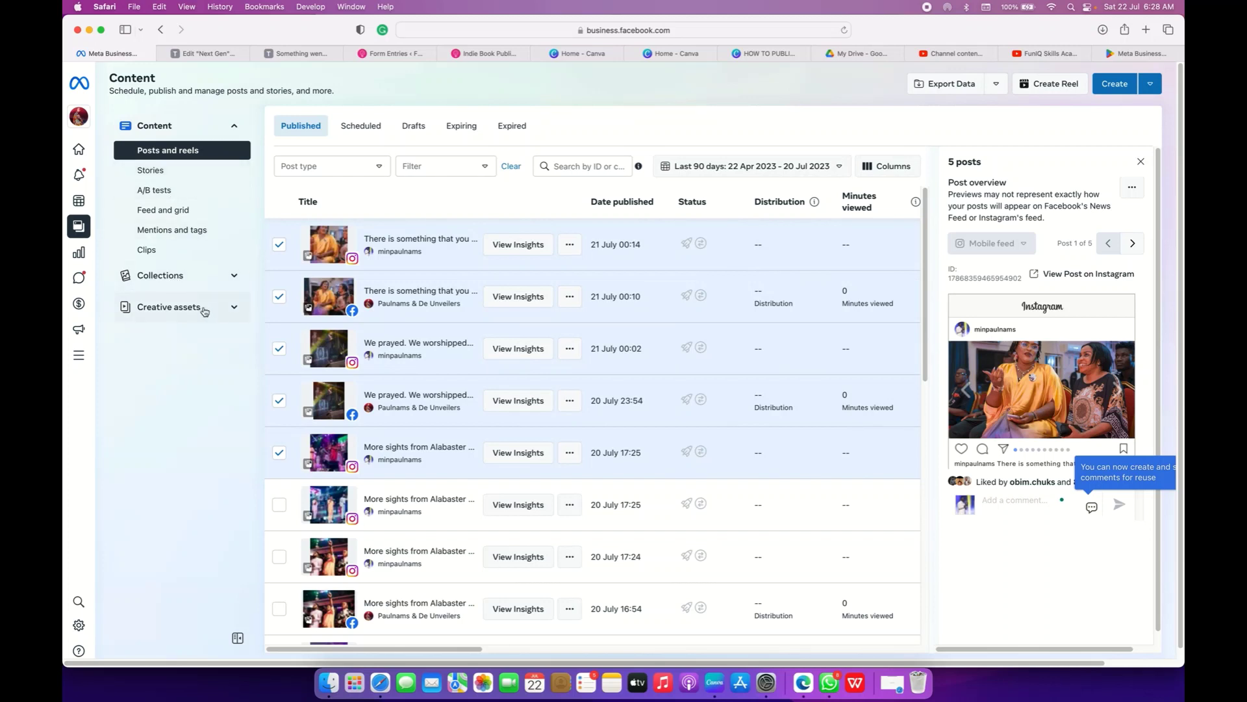
click(159, 31)
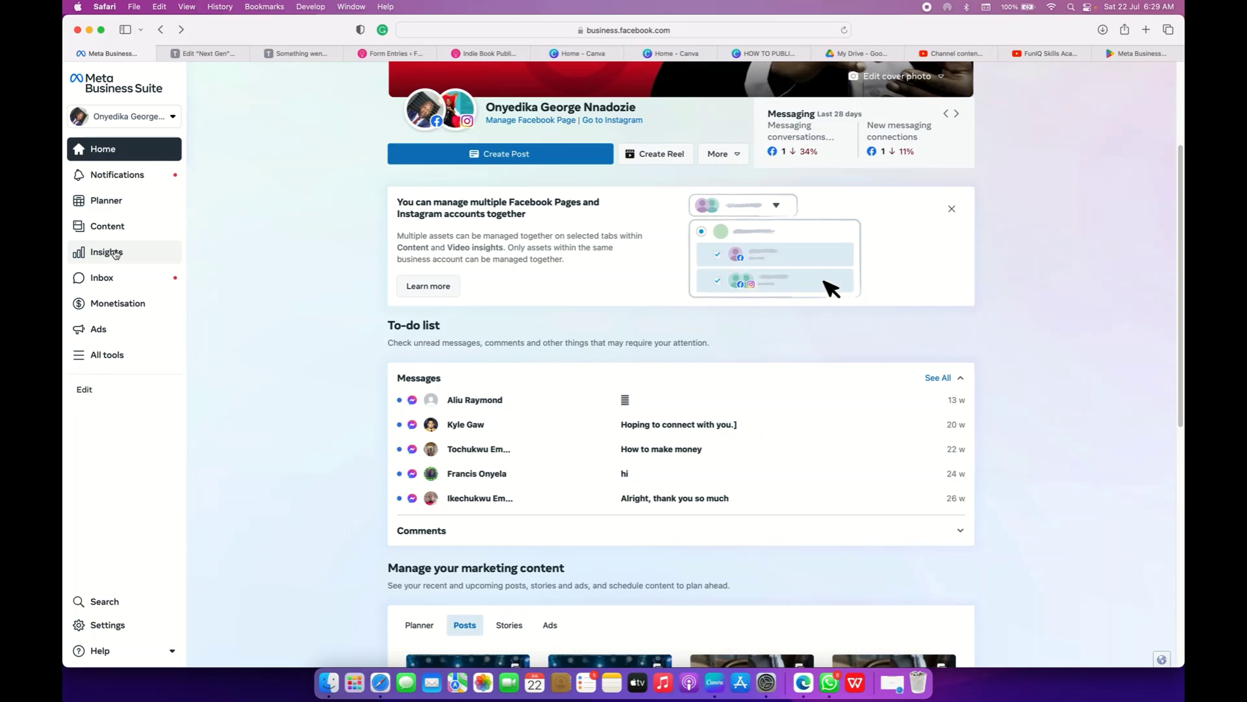
- Open Insights past the weekly review summary and switch the reporting to the second ad account in the list
click(113, 253)
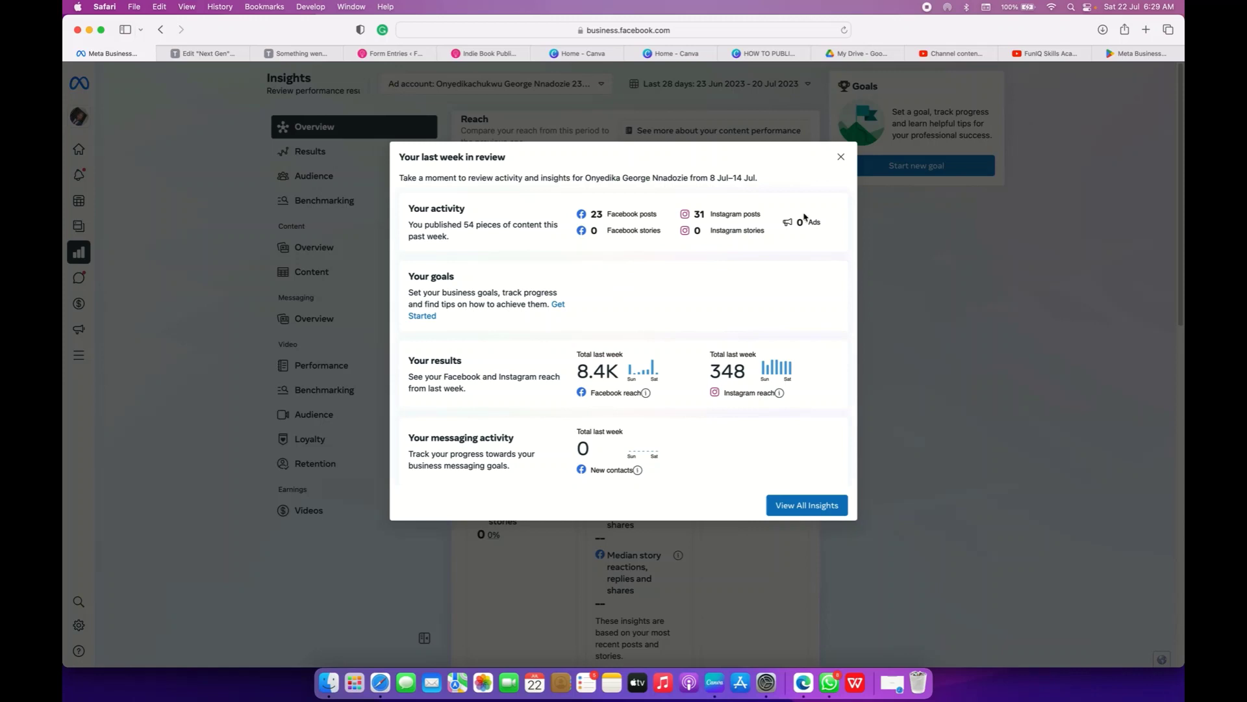
click(840, 158)
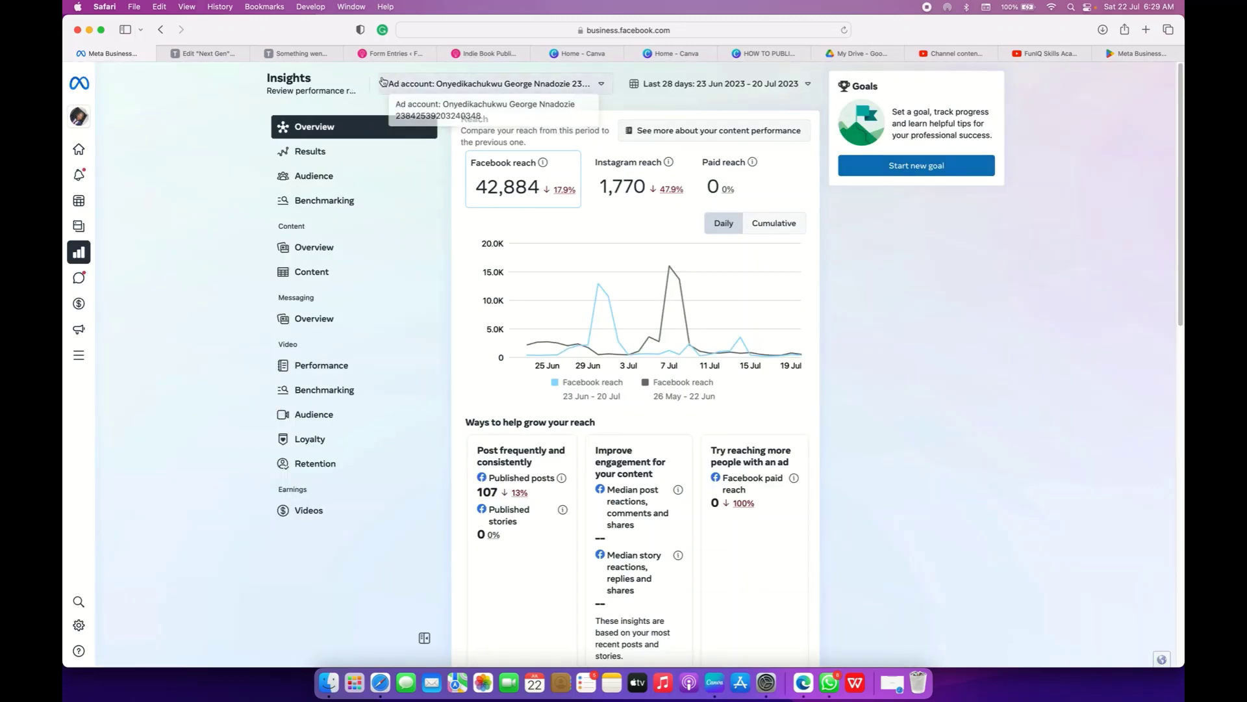
click(447, 90)
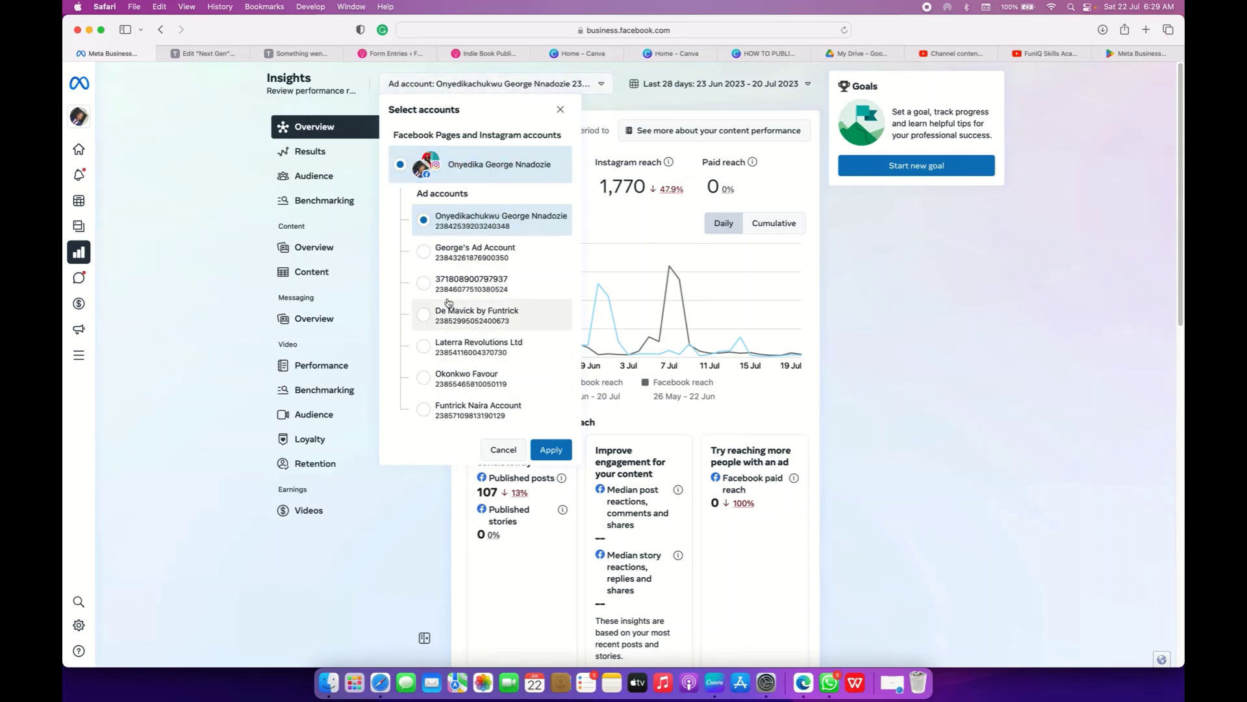
click(477, 253)
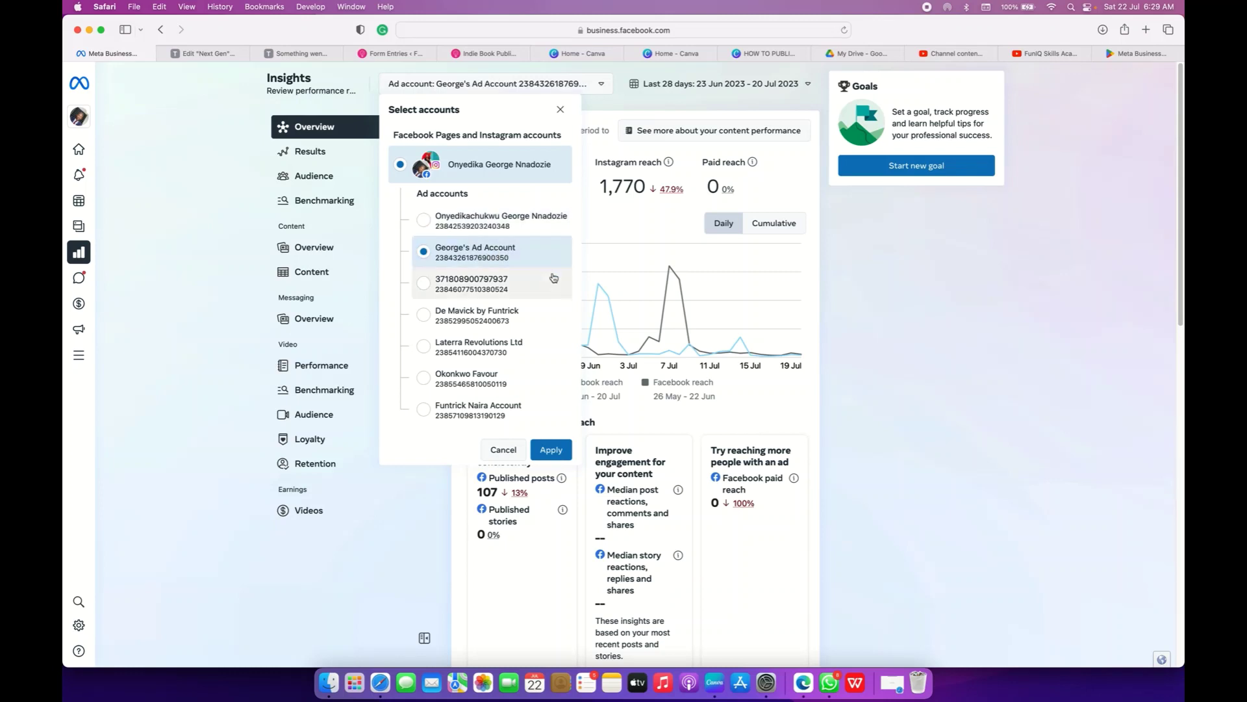
click(560, 451)
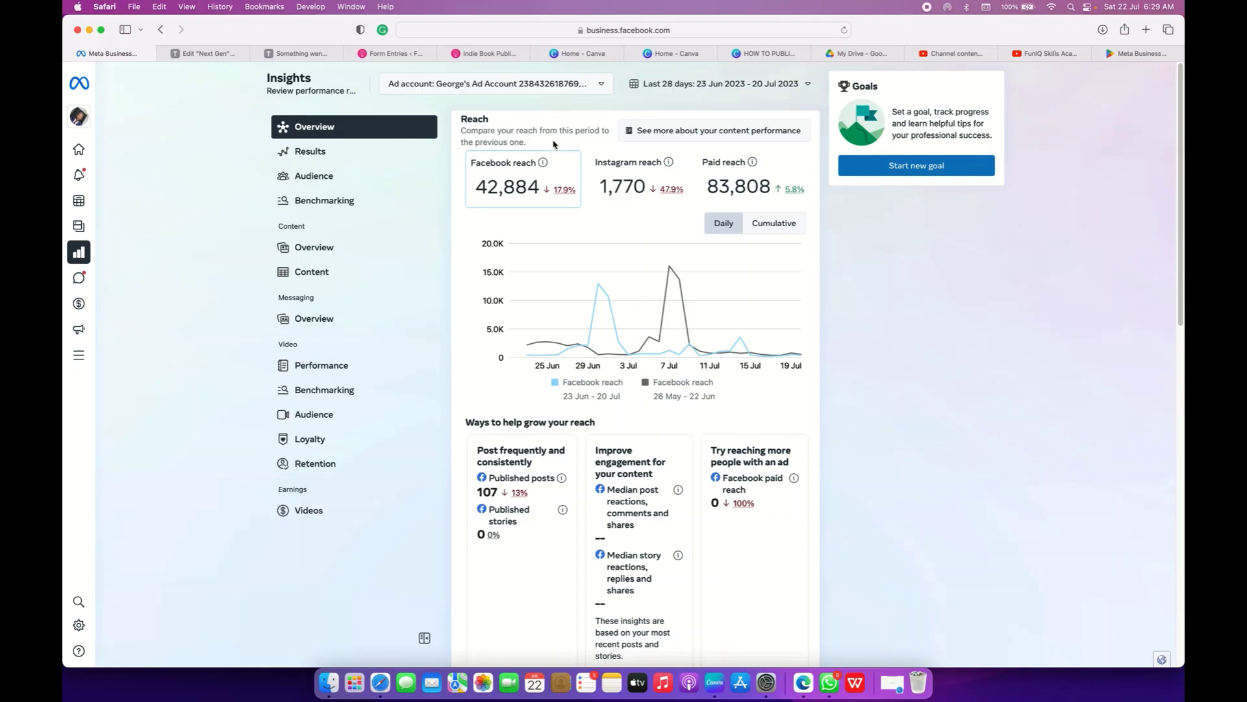
- Review the Insights overview, covering reach, audience, messaging and the video summary
scroll(580, 299, down, 10)
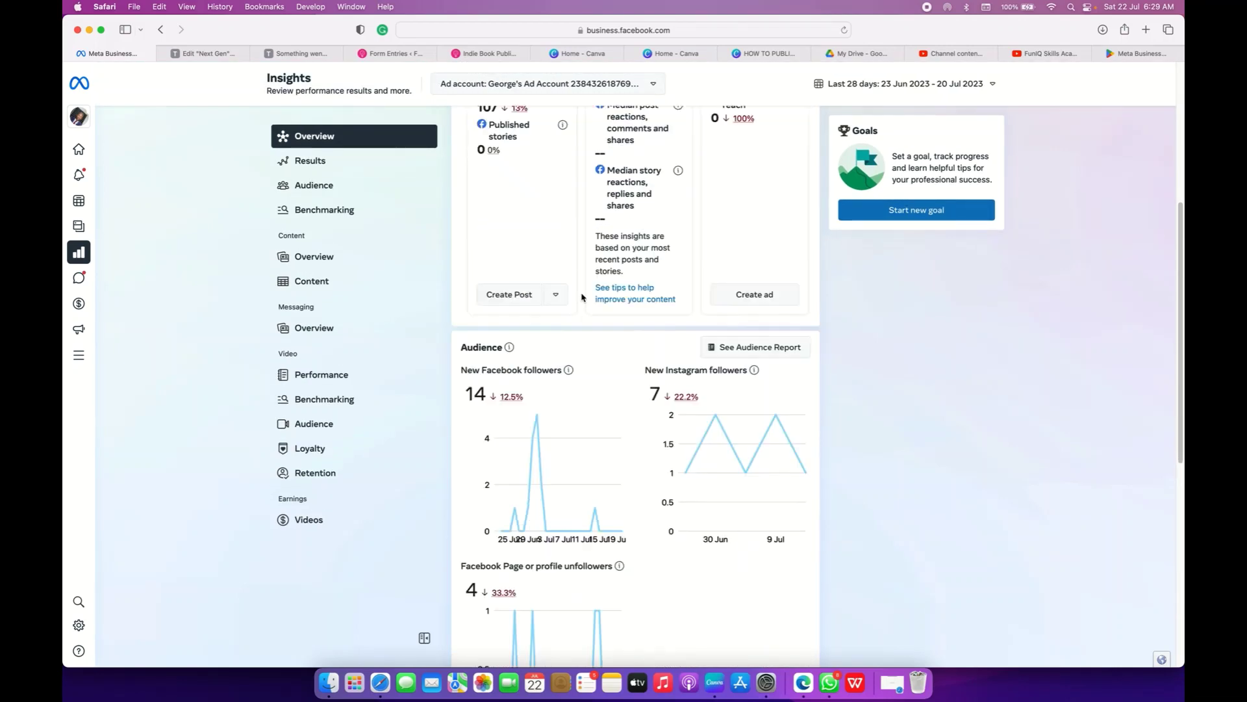
scroll(582, 297, down, 10)
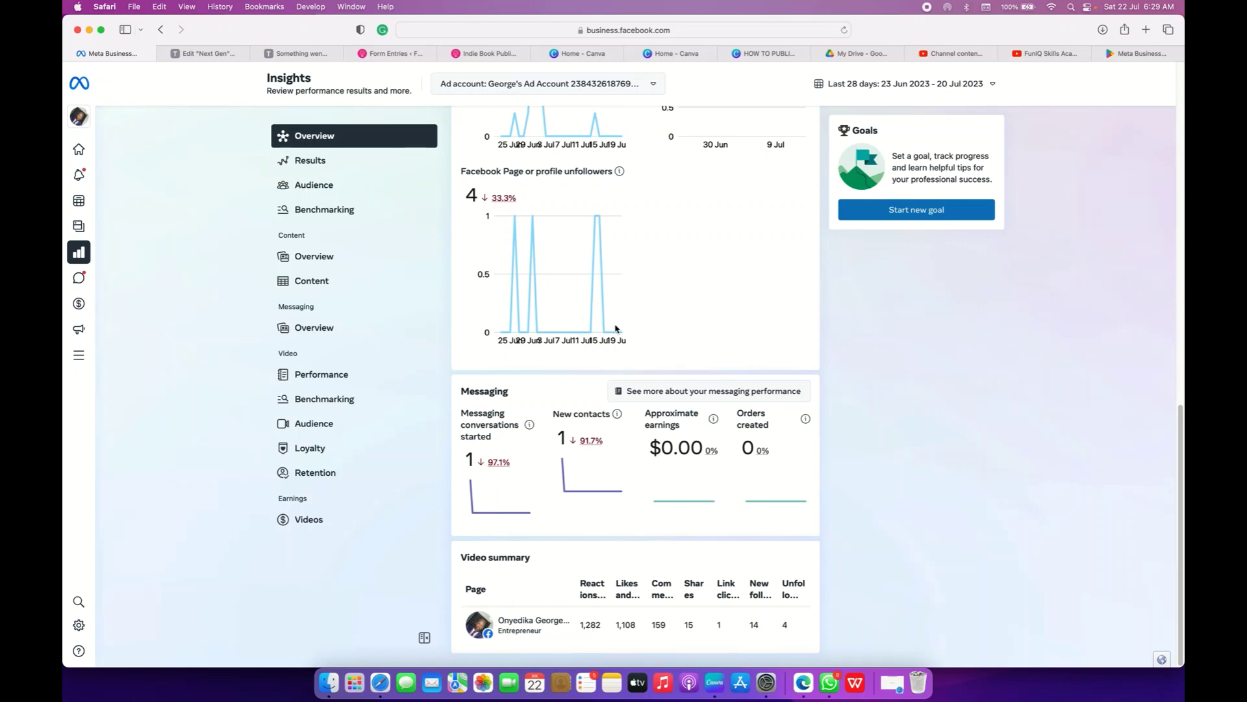
scroll(584, 299, up, 20)
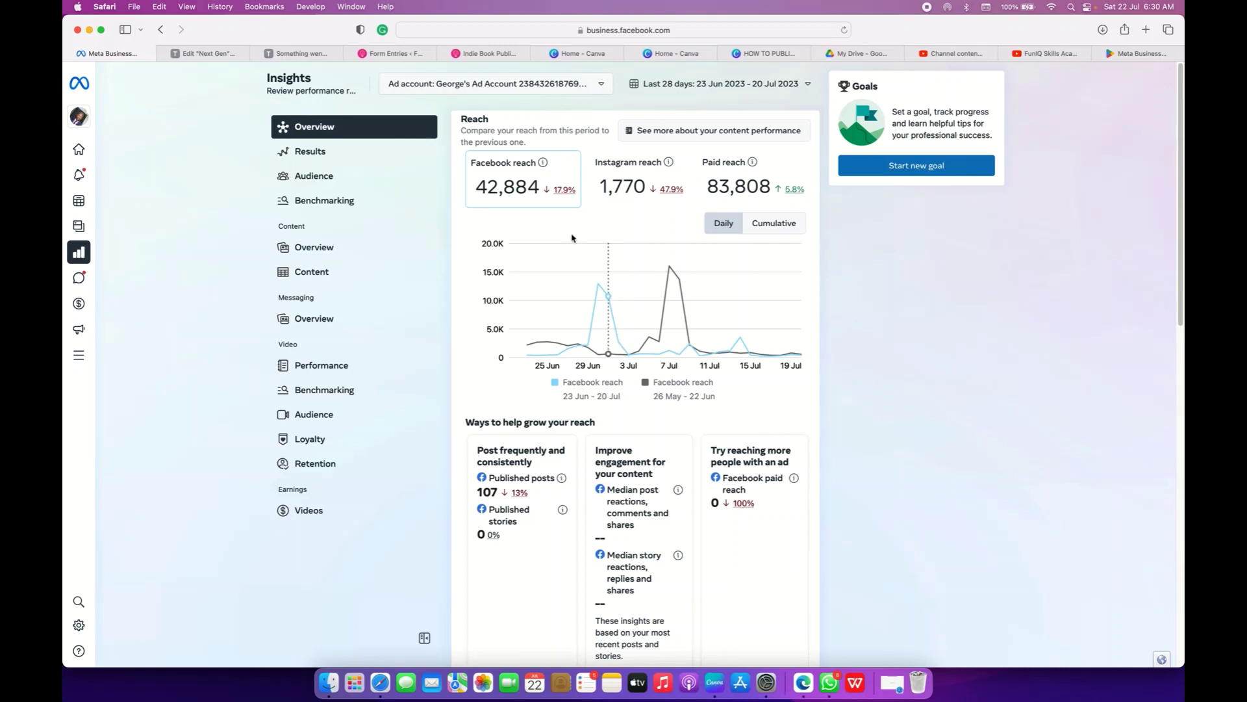
- Examine the Results insights for reach, visits, new follows and ad trends, and show the export formats for Ad trends
click(324, 153)
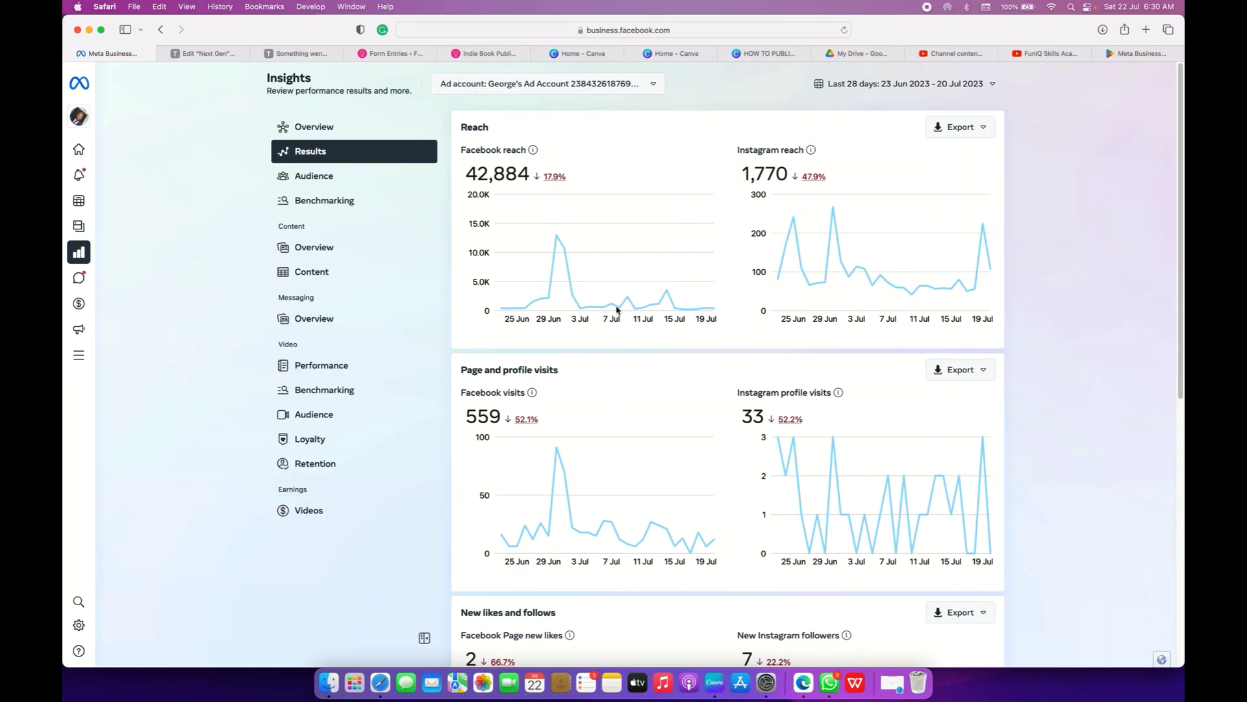
mouse_move(81, 86)
mouse_move(591, 265)
scroll(744, 359, down, 5)
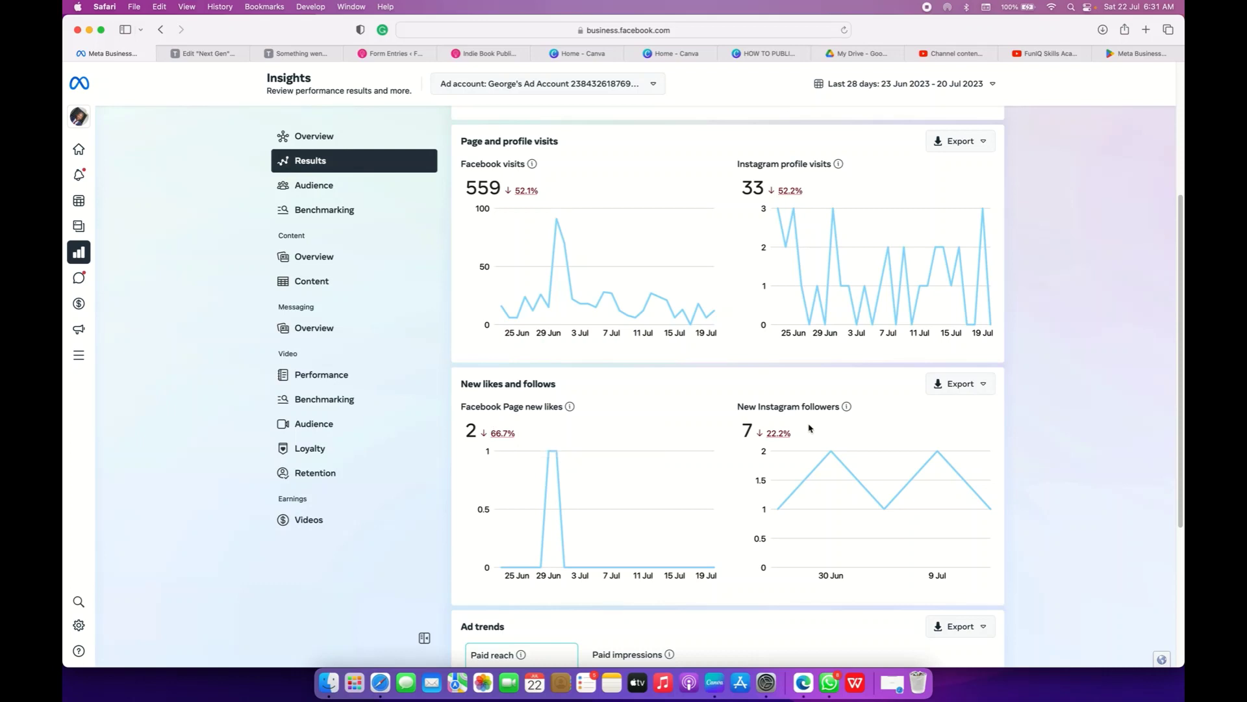
scroll(753, 435, down, 5)
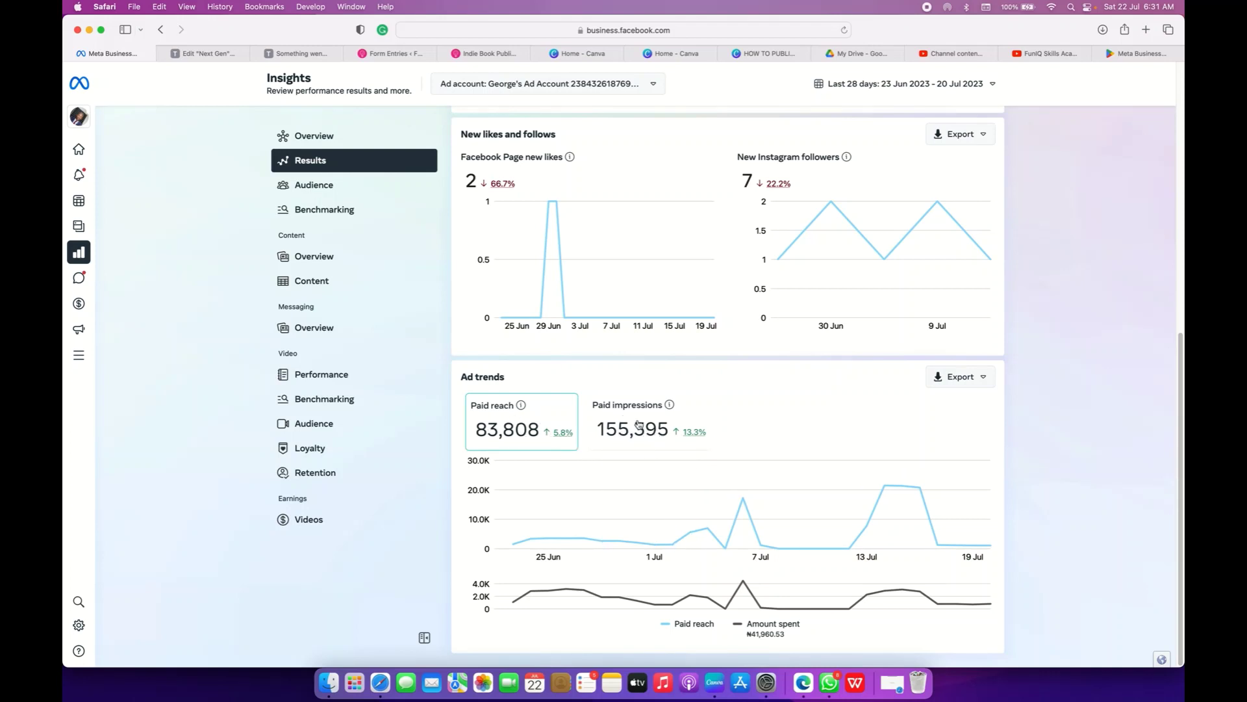
click(964, 383)
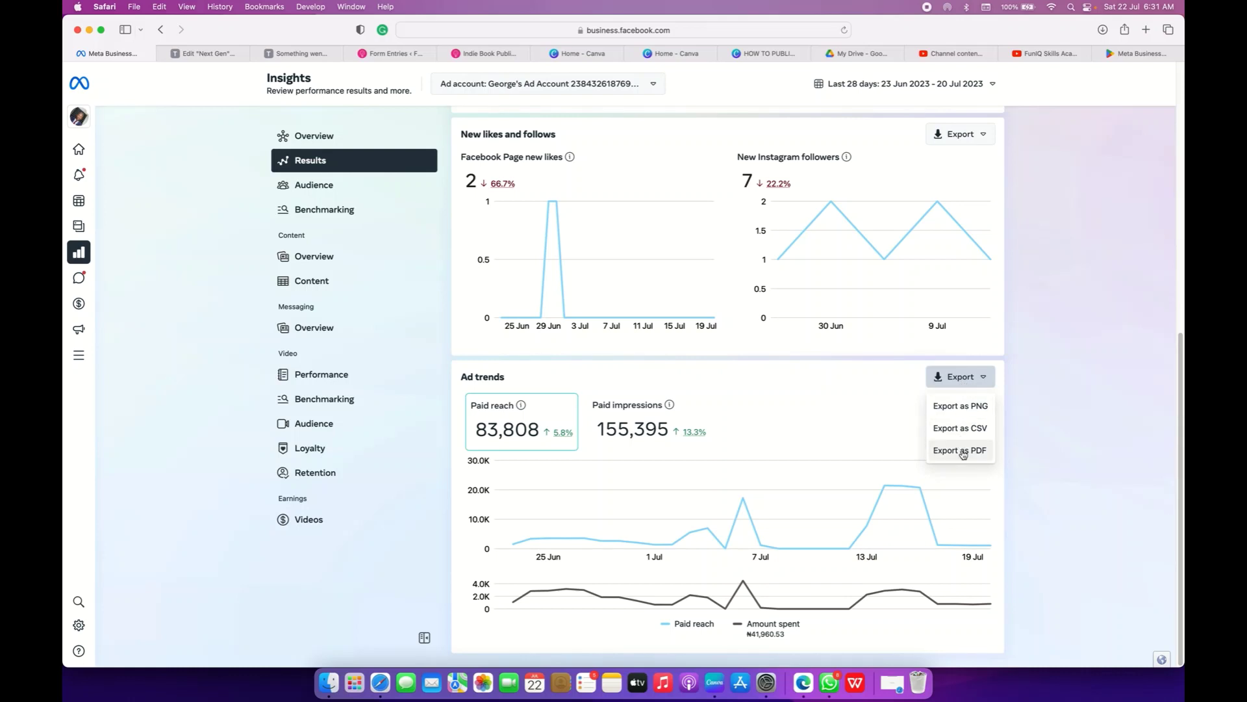
- Open the Audience insights and examine the Facebook and Instagram follower totals with their age and gender breakdowns
click(312, 187)
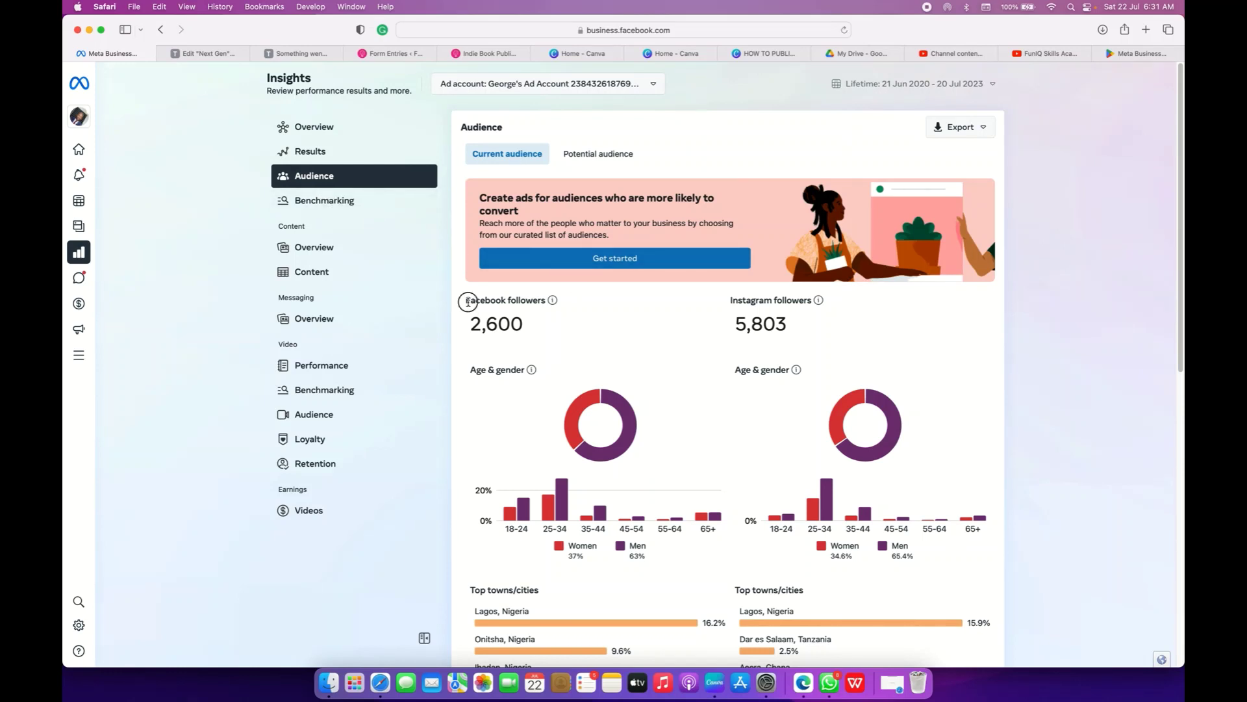
drag(465, 300, 551, 307)
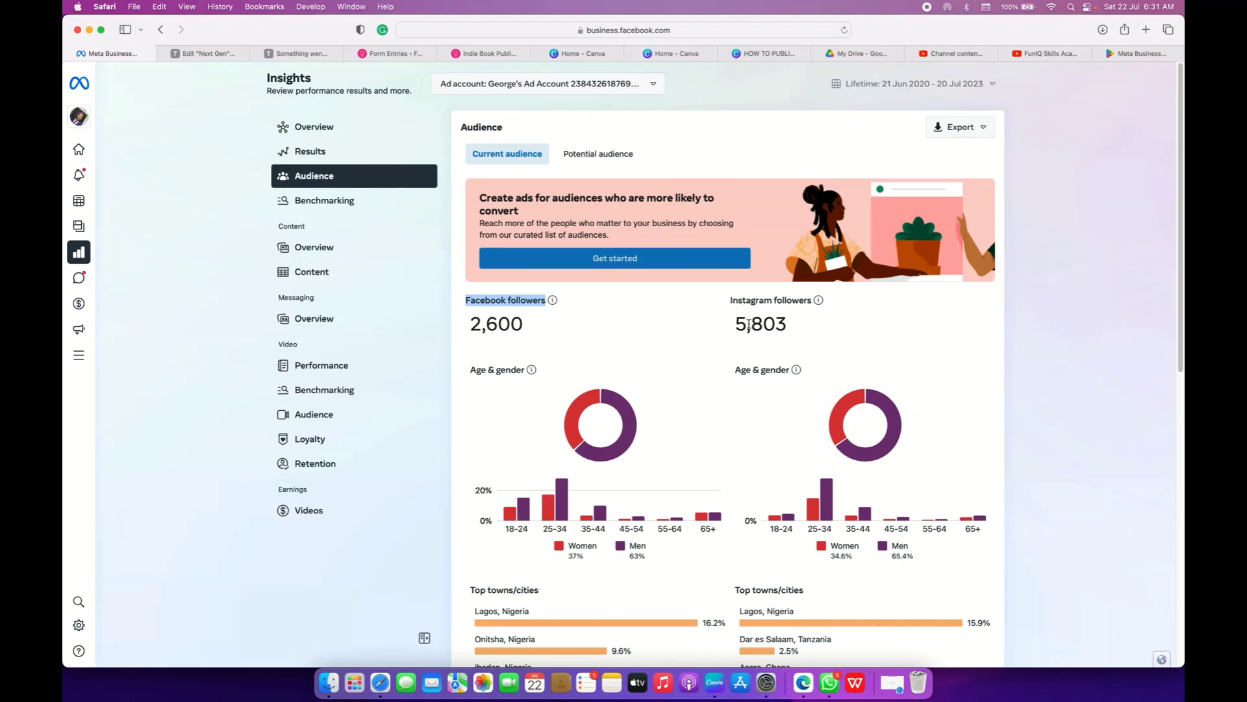
scroll(756, 323, down, 5)
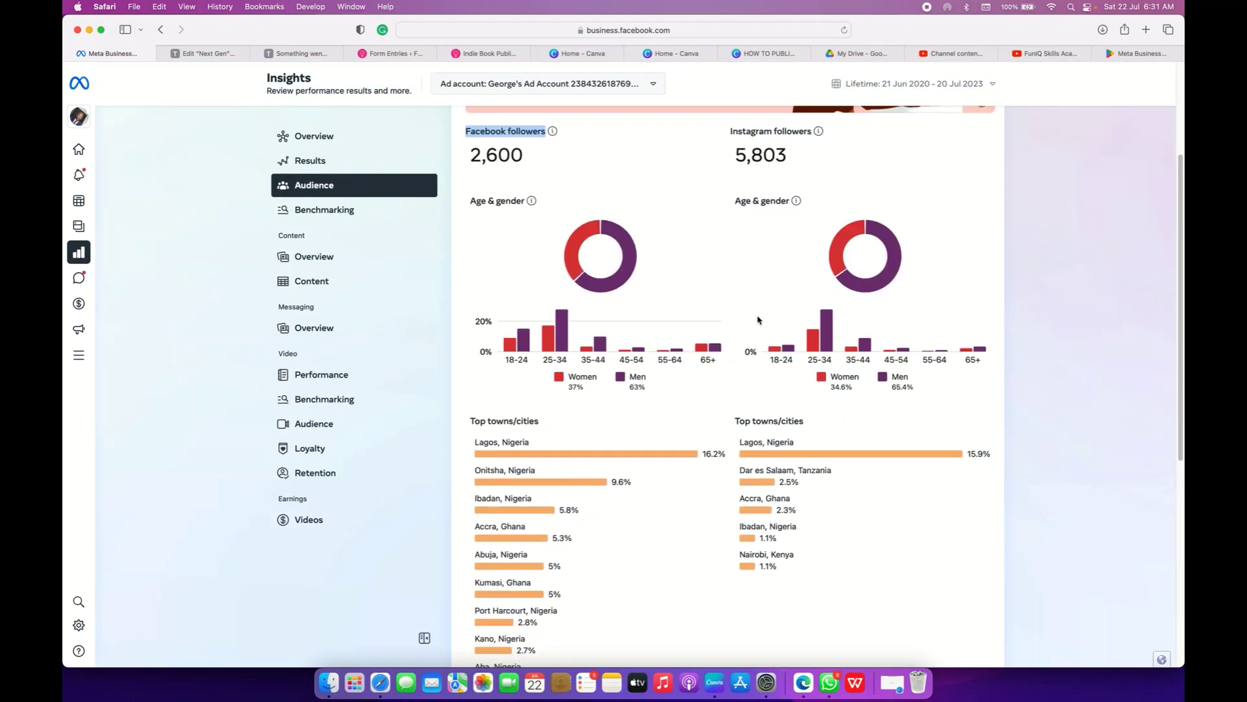
scroll(674, 270, up, 1)
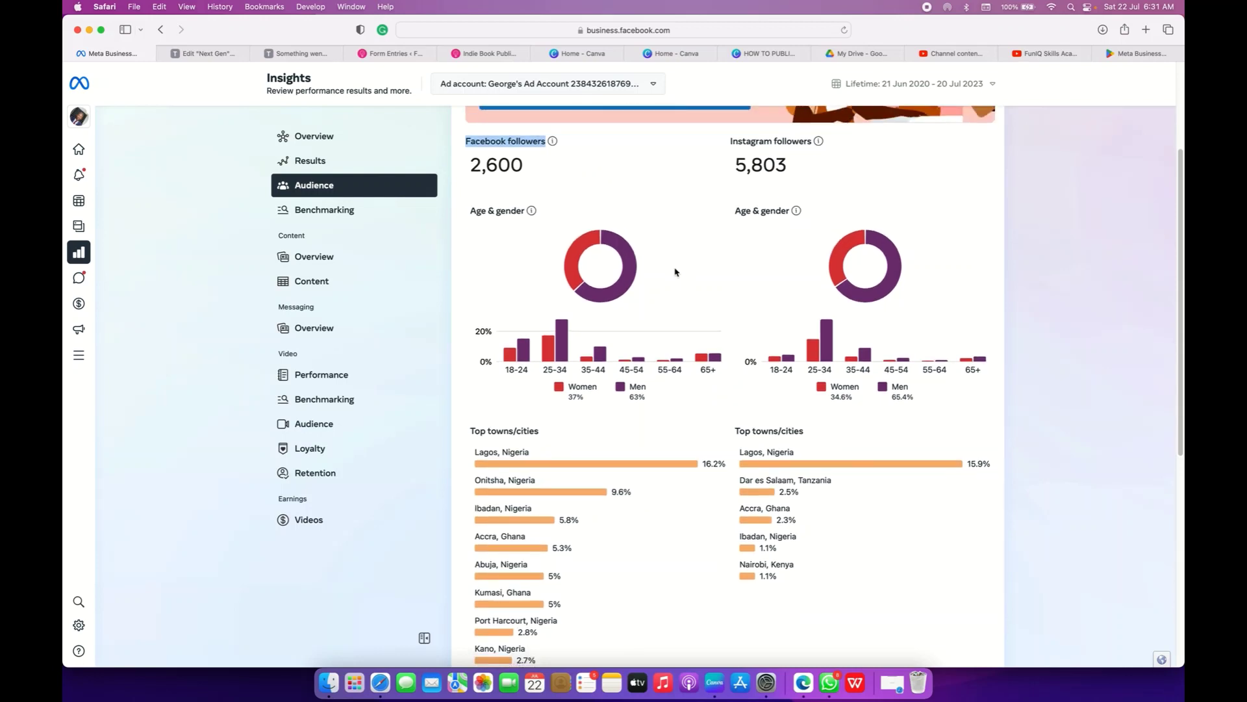
scroll(675, 272, down, 1)
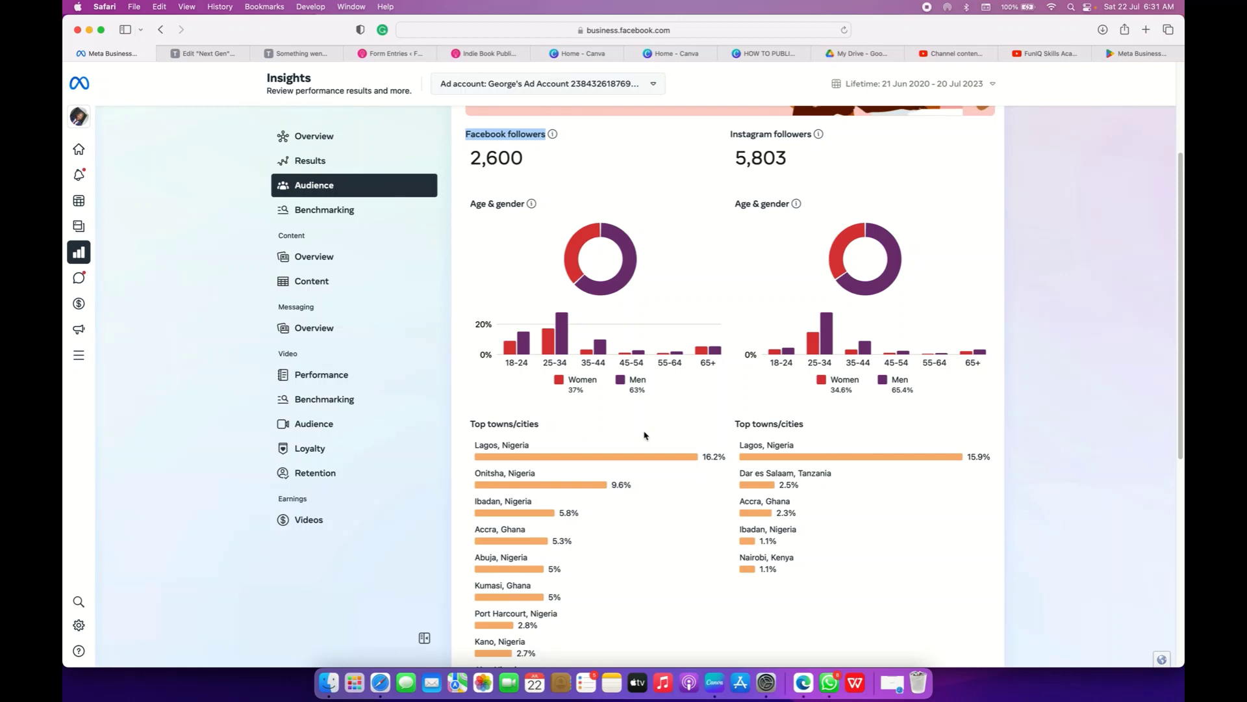
scroll(645, 434, up, 5)
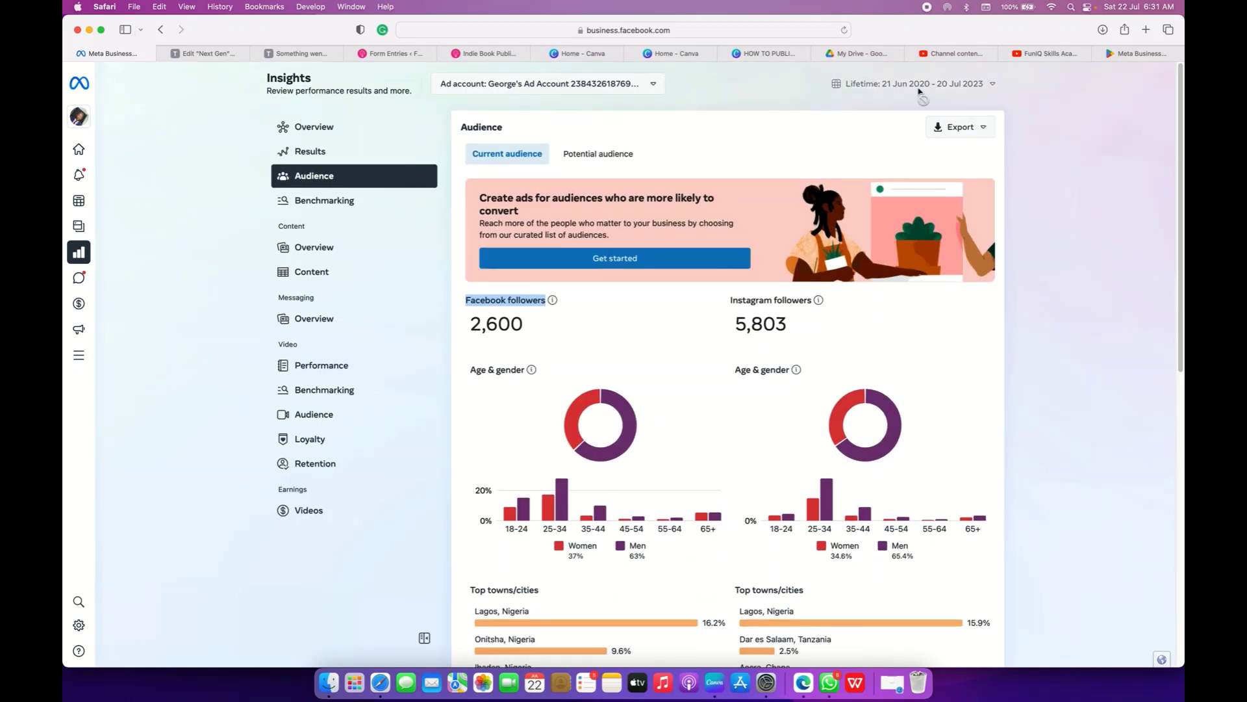
- Compare the top towns/cities and top countries of the Facebook and Instagram audiences, returning to the follower and age charts
scroll(622, 306, down, 15)
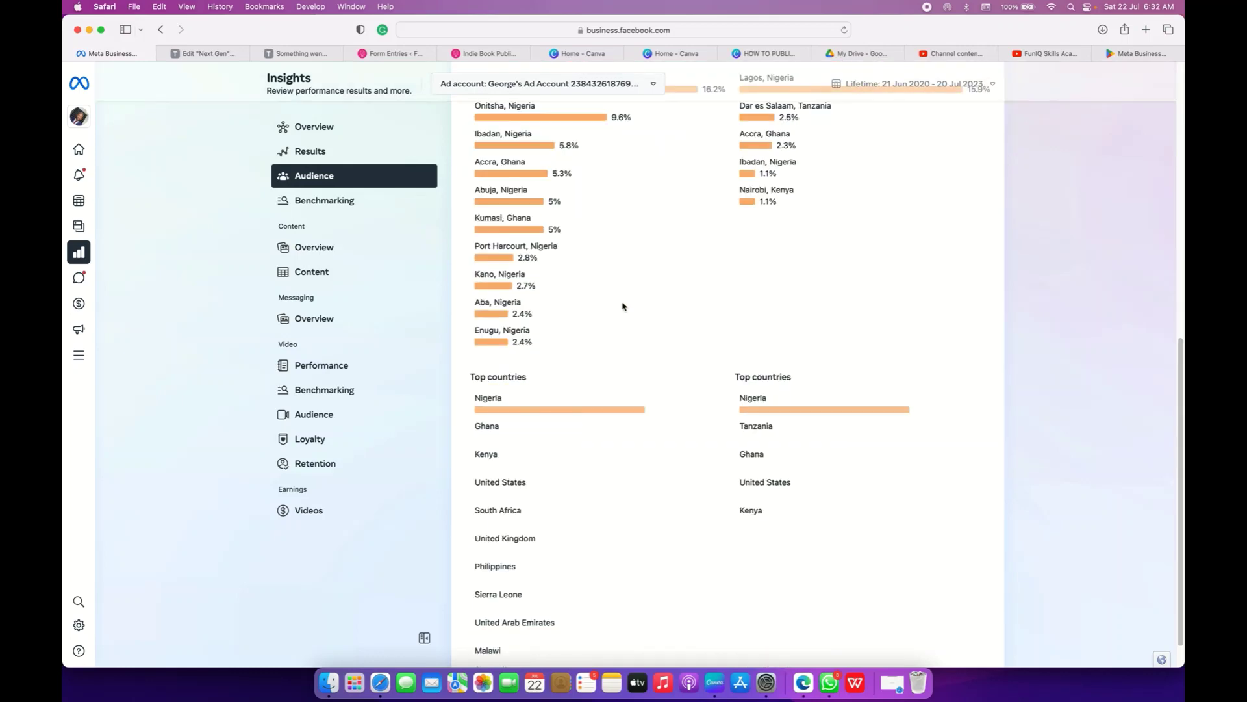
scroll(623, 306, up, 6)
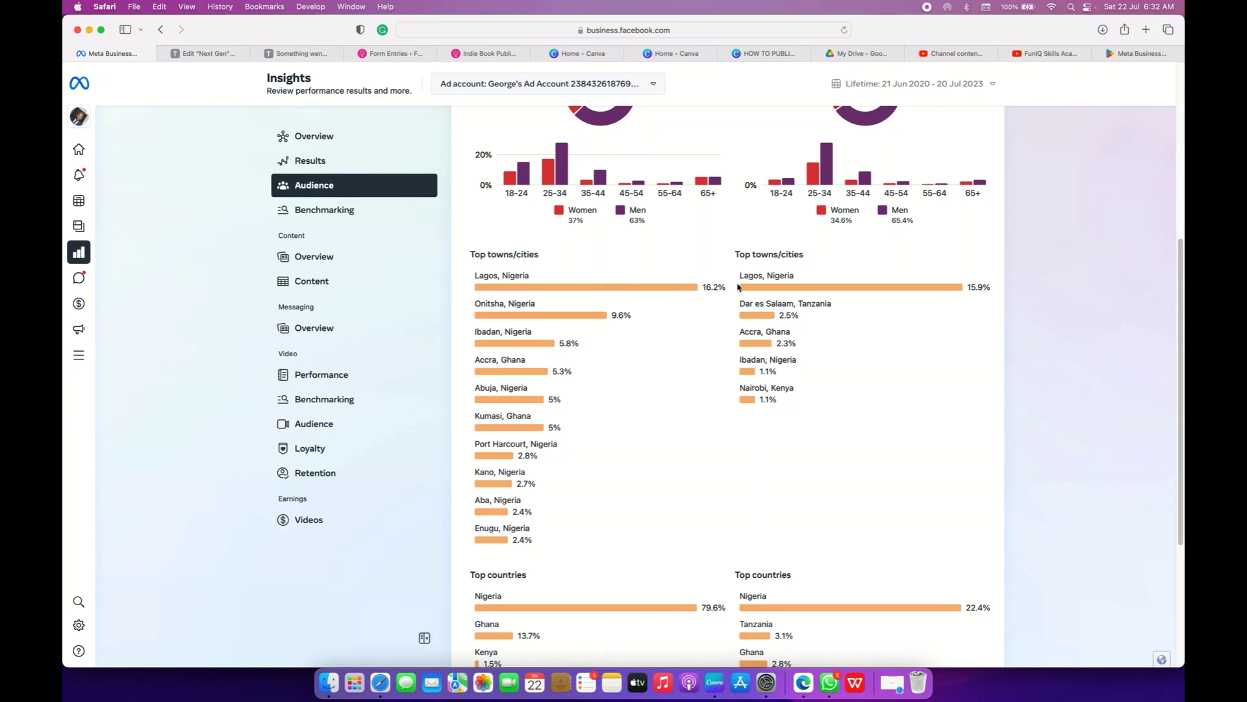
scroll(729, 287, up, 3)
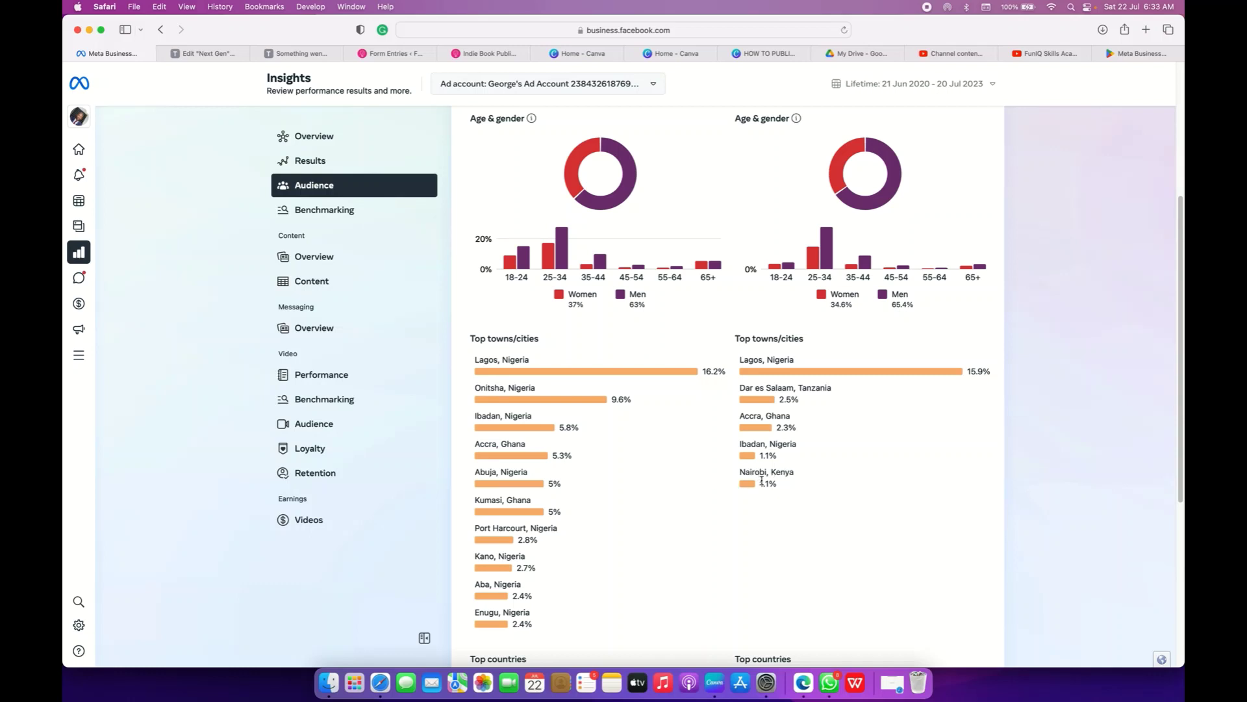
scroll(649, 403, down, 2)
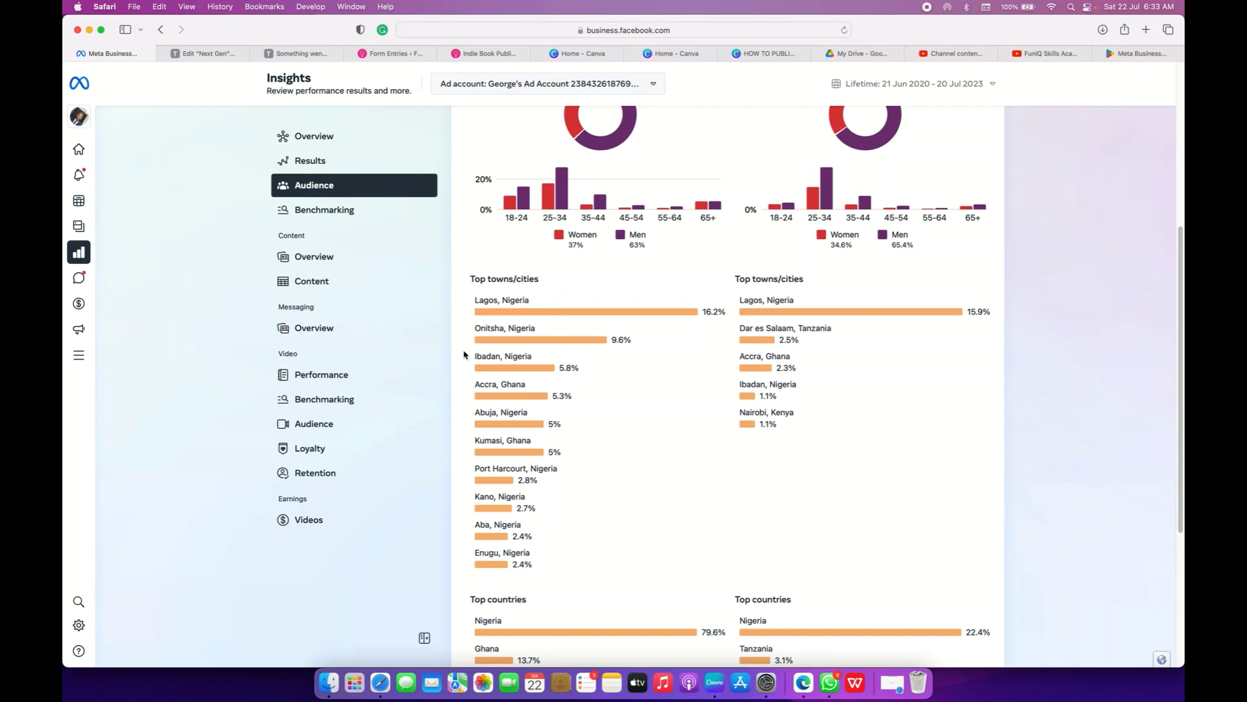
scroll(772, 297, down, 5)
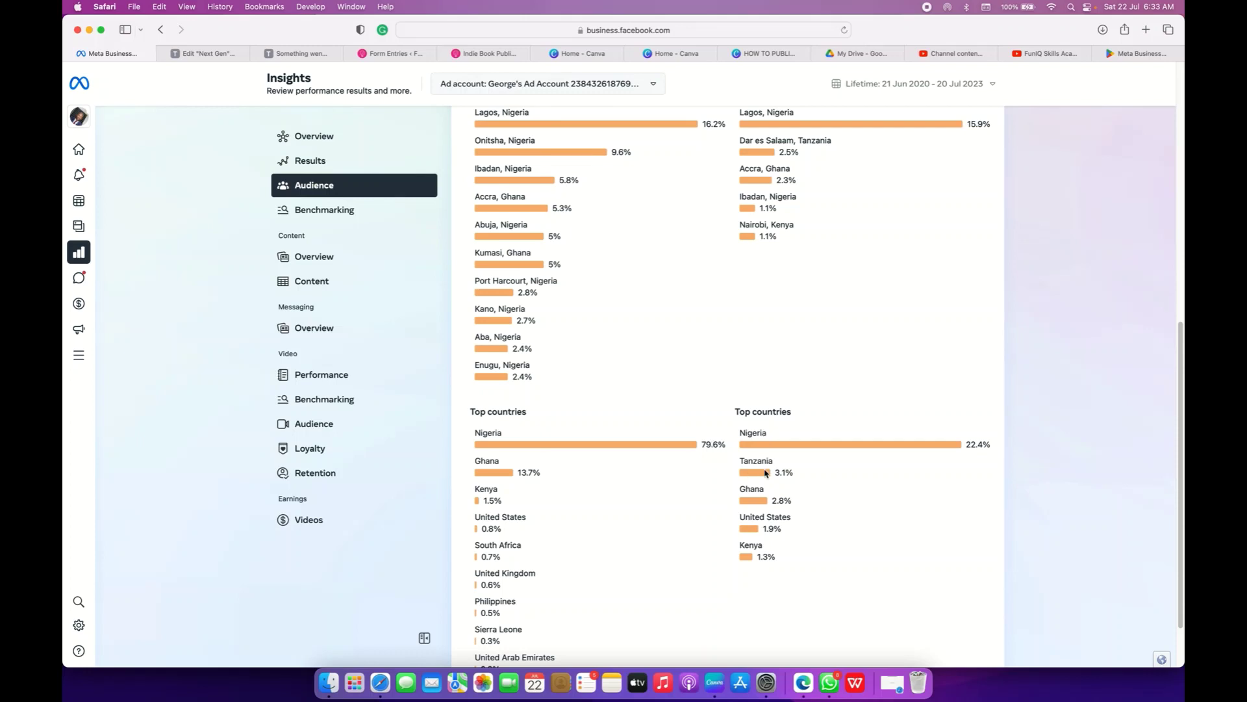
scroll(705, 407, down, 3)
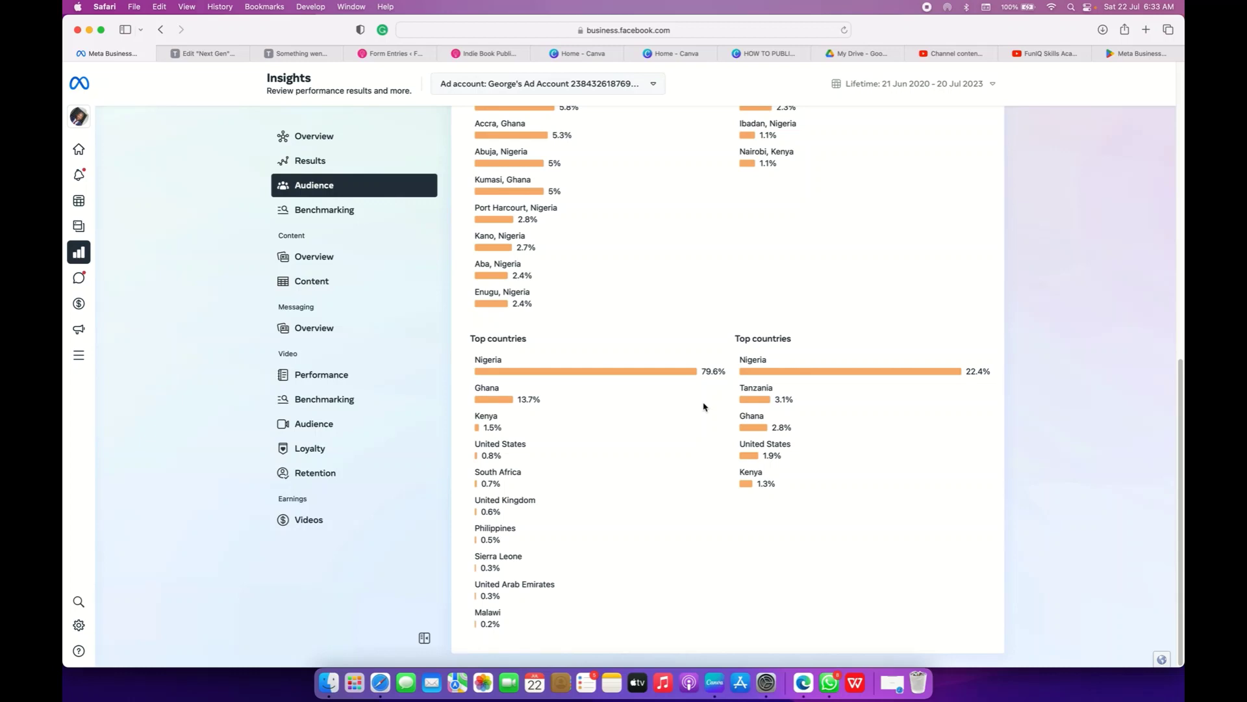
scroll(704, 407, up, 15)
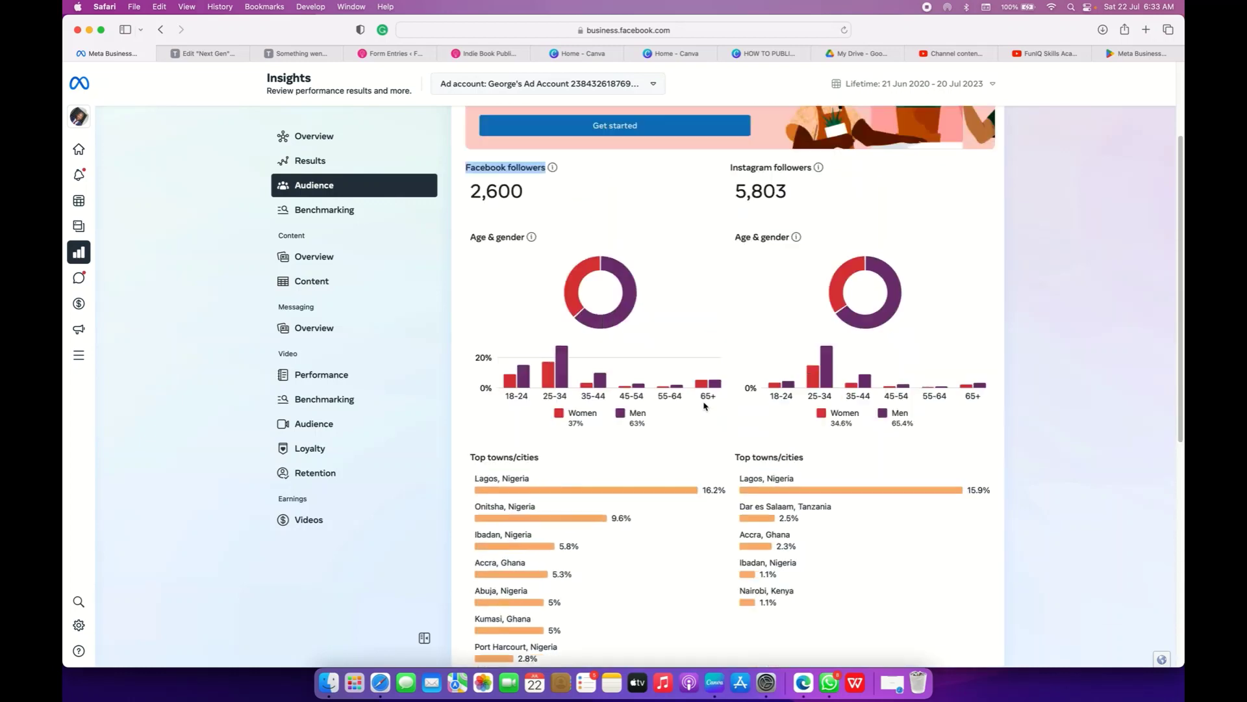
scroll(704, 407, up, 4)
scroll(705, 406, down, 3)
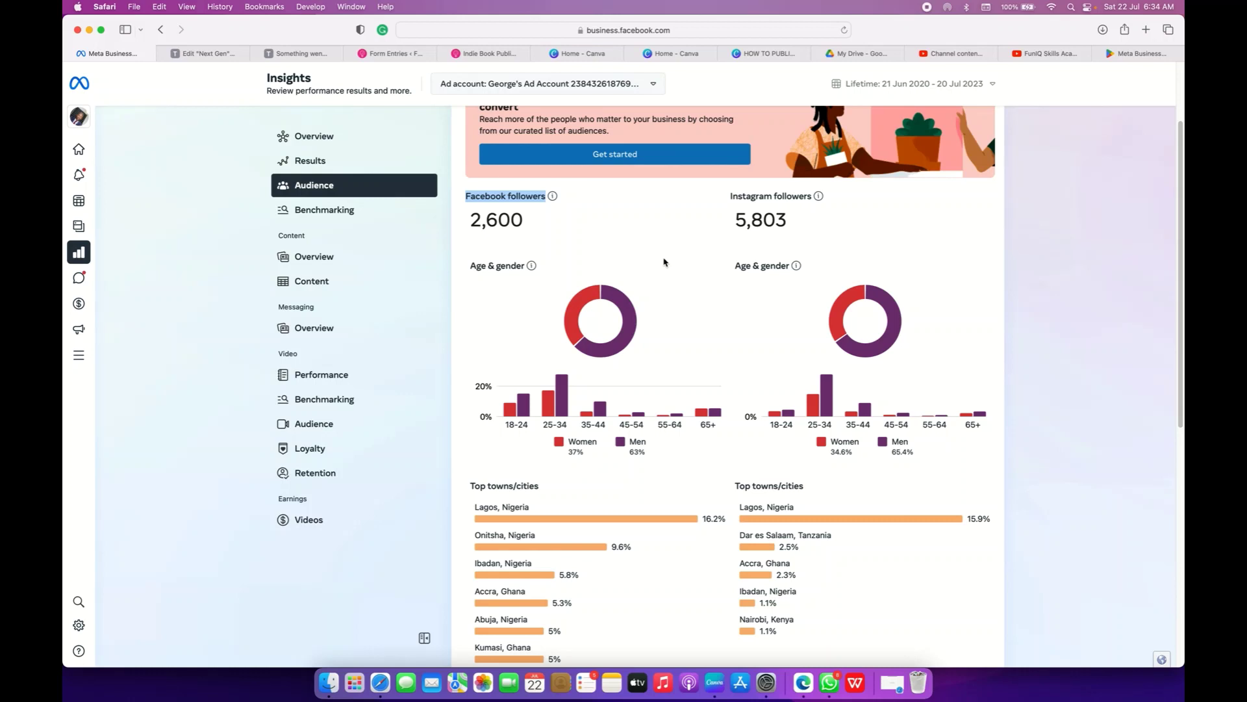
- Open Benchmarking and compare the Instagram account's published content, followers and content interactions with similar businesses
click(329, 209)
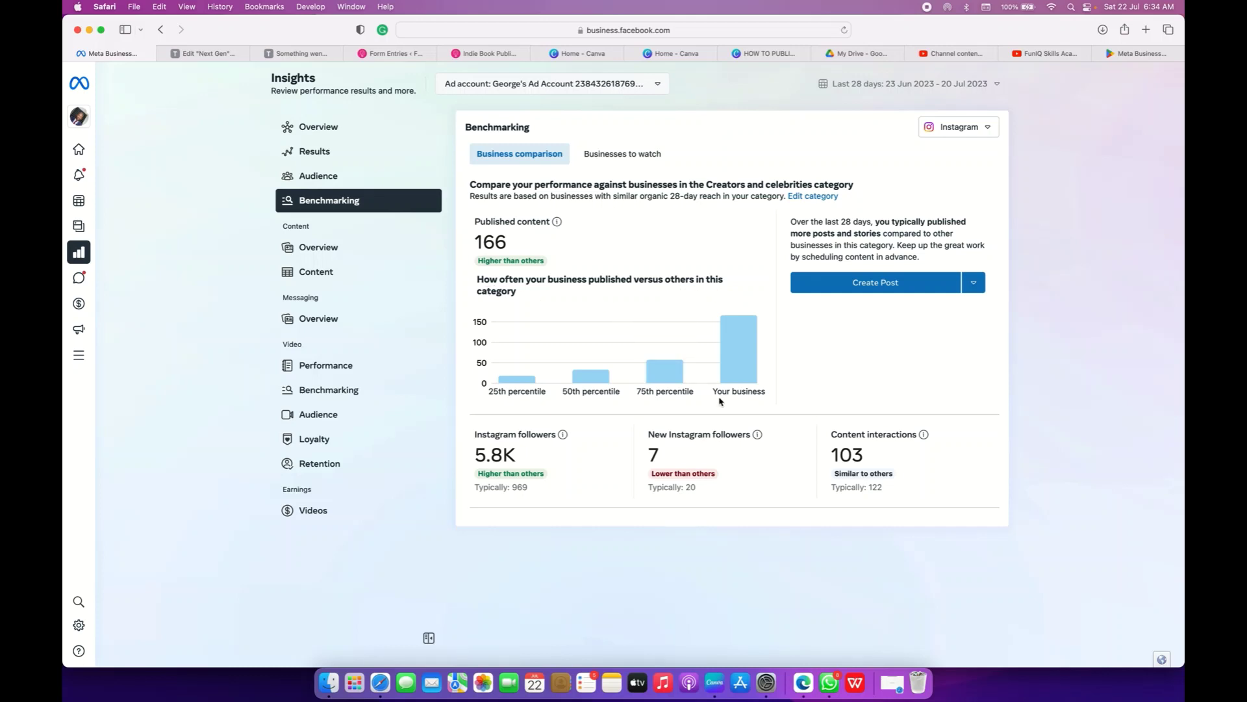
mouse_move(740, 342)
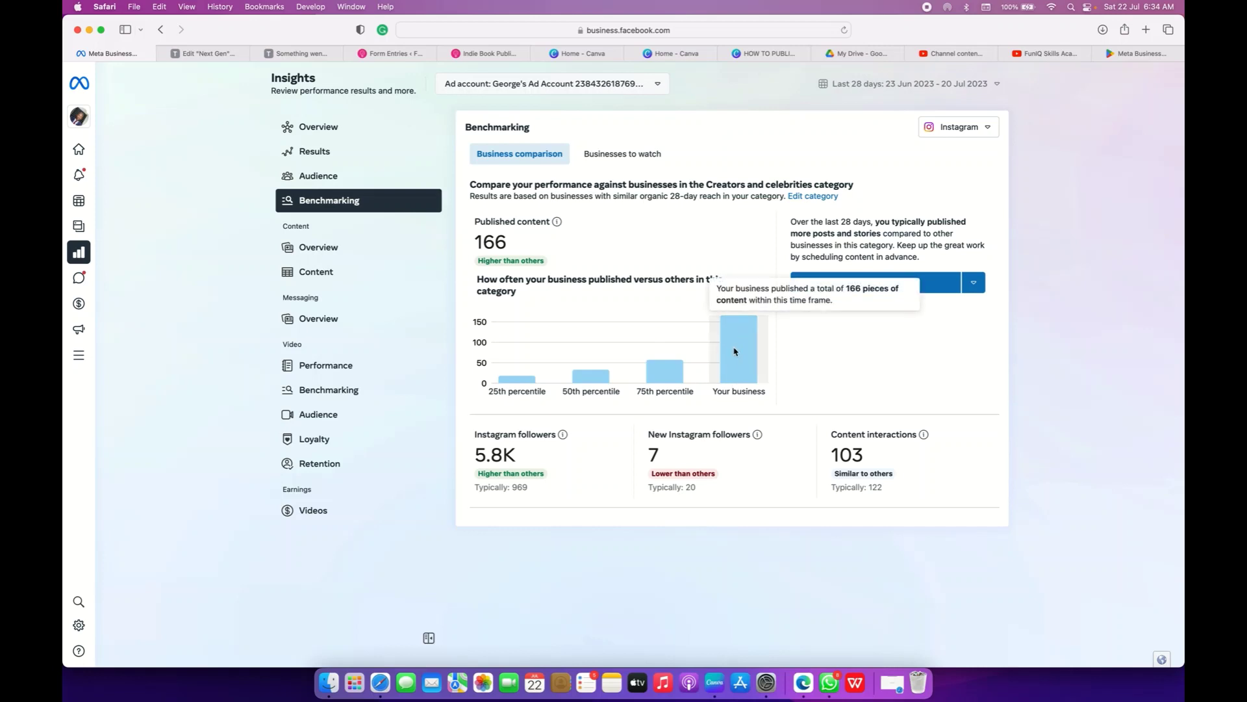
mouse_move(514, 382)
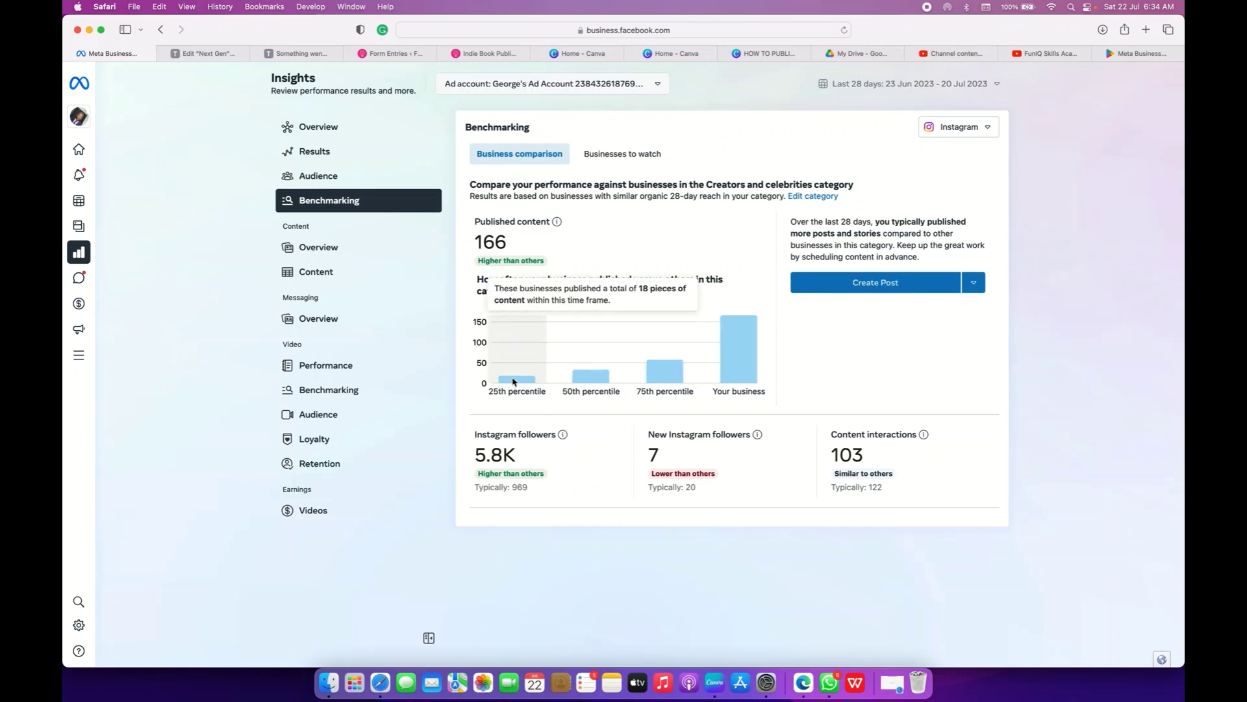
mouse_move(673, 381)
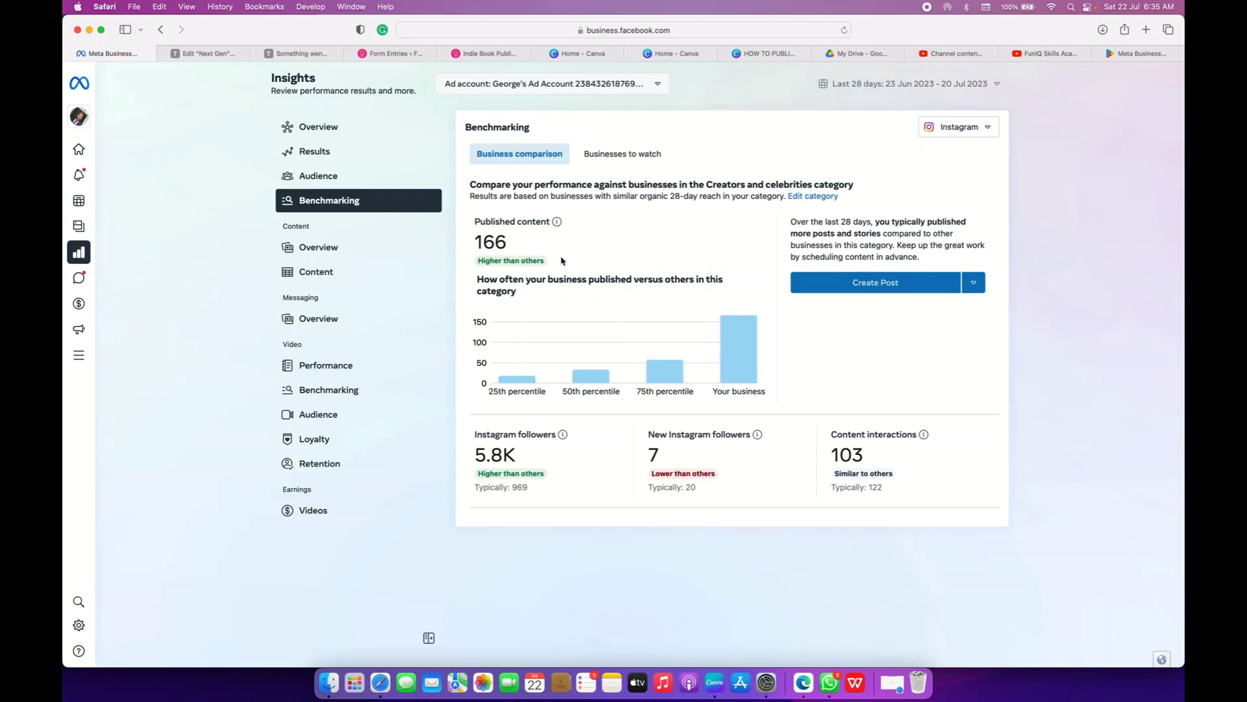
drag(478, 259, 547, 259)
drag(480, 473, 548, 472)
drag(836, 477, 893, 474)
mouse_move(597, 362)
- Add landwey.ng to the Instagram businesses to watch in Benchmarking and show the options available for its entry
click(606, 155)
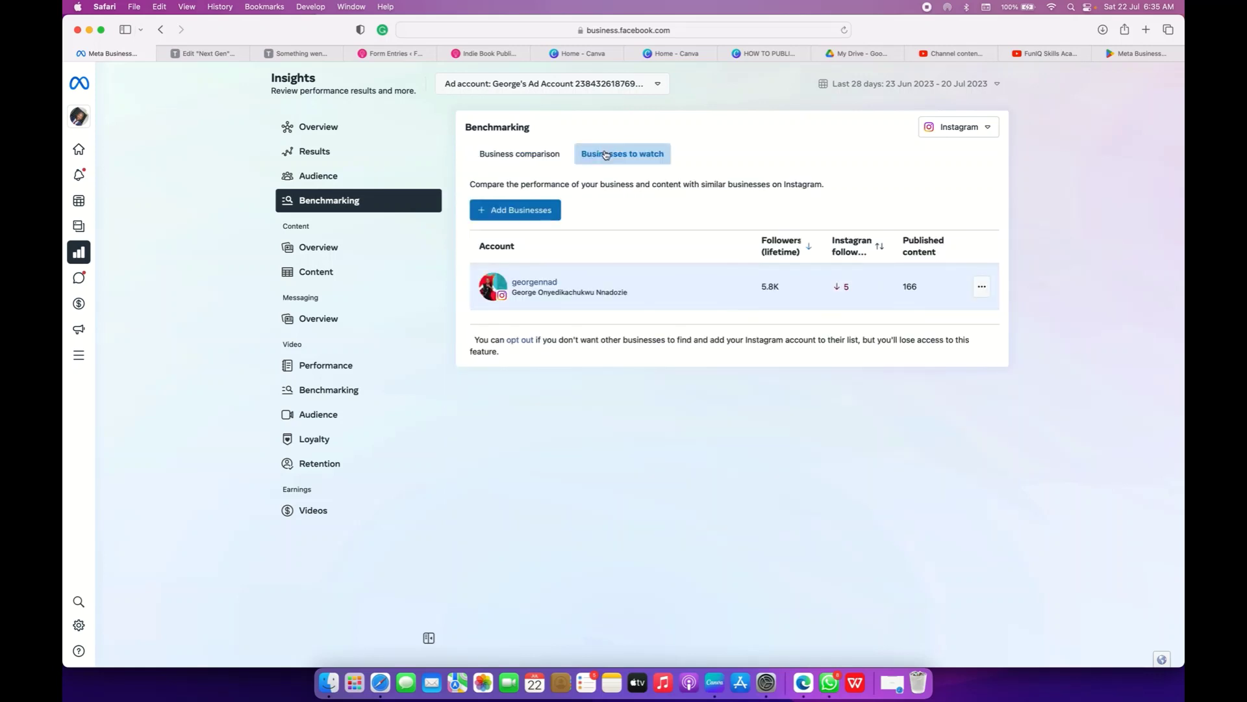
click(497, 215)
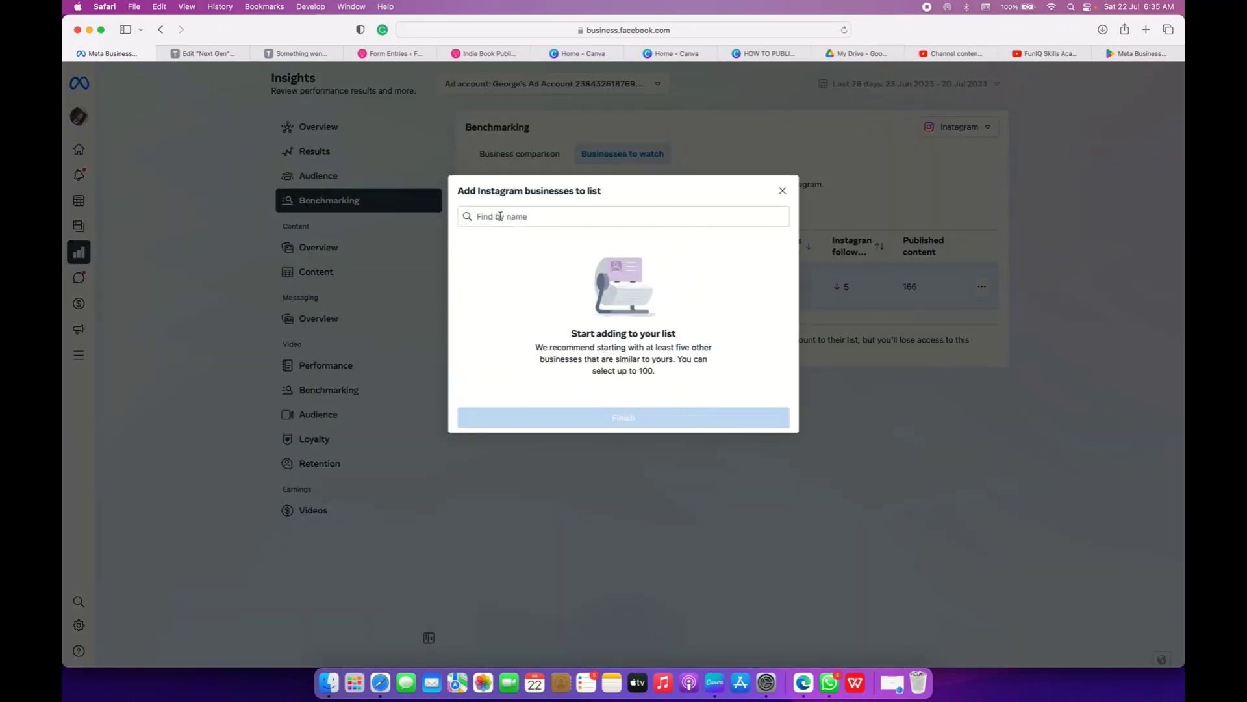
click(501, 217)
text(L)
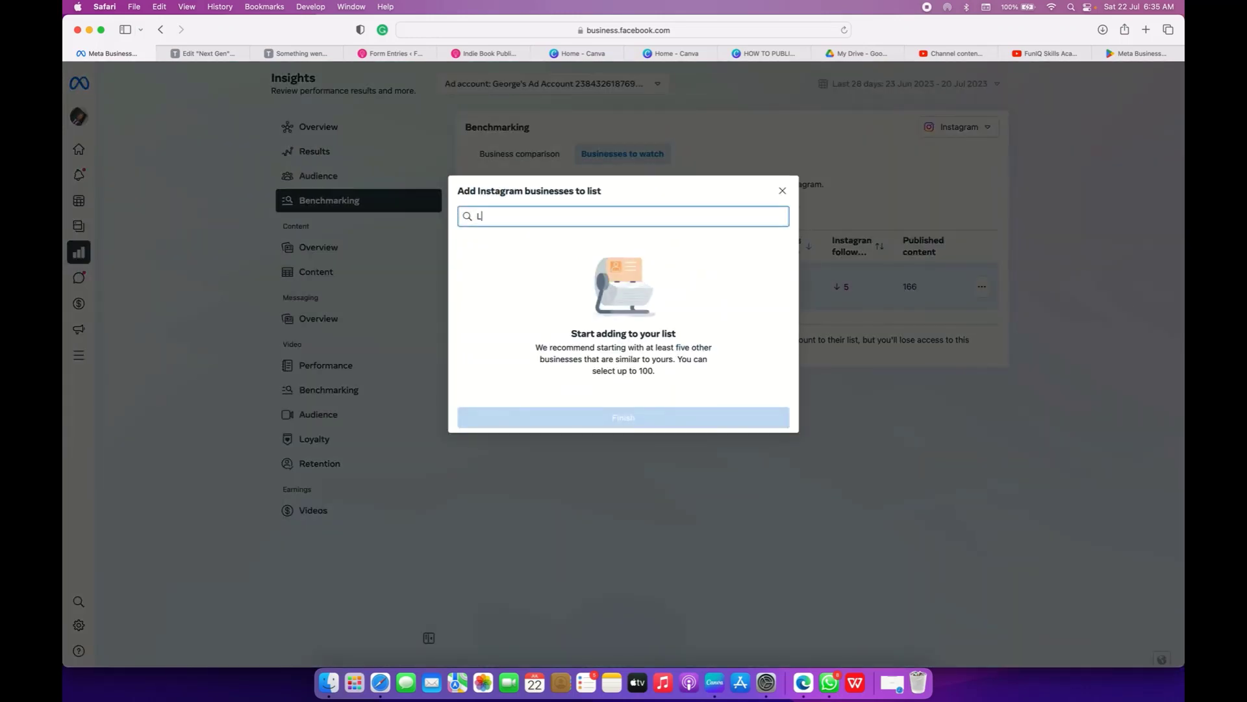
text(andwey)
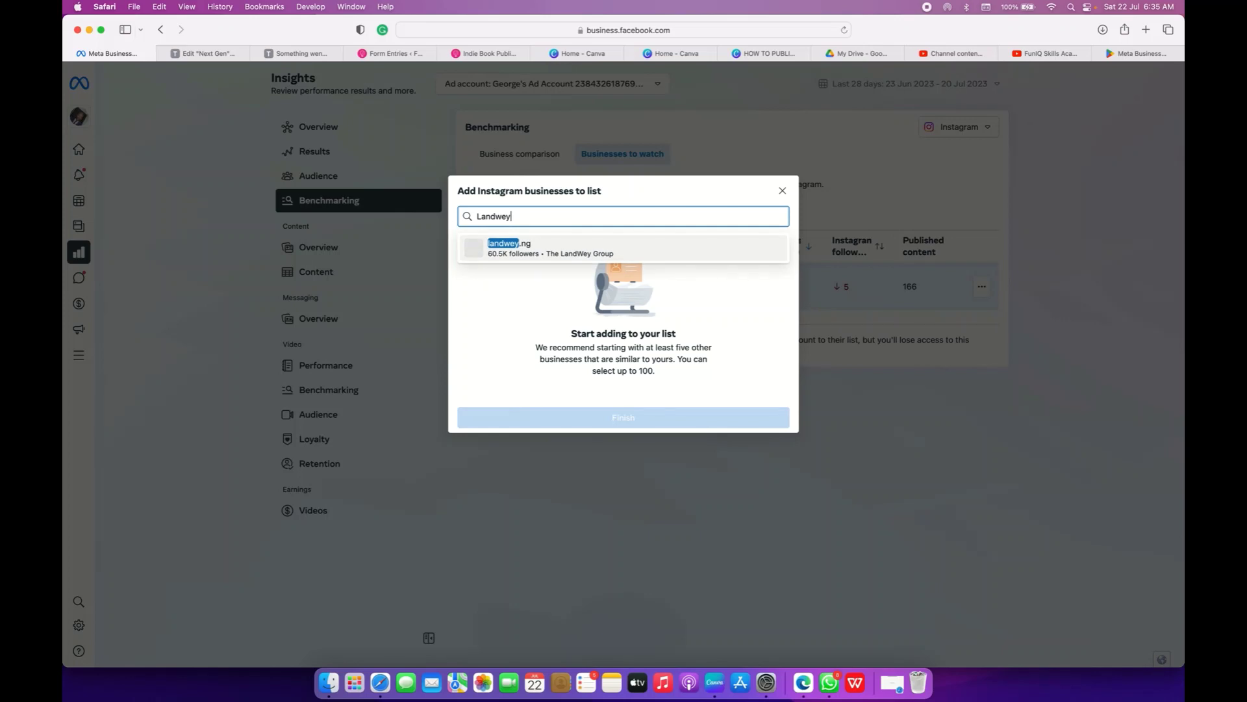
click(660, 257)
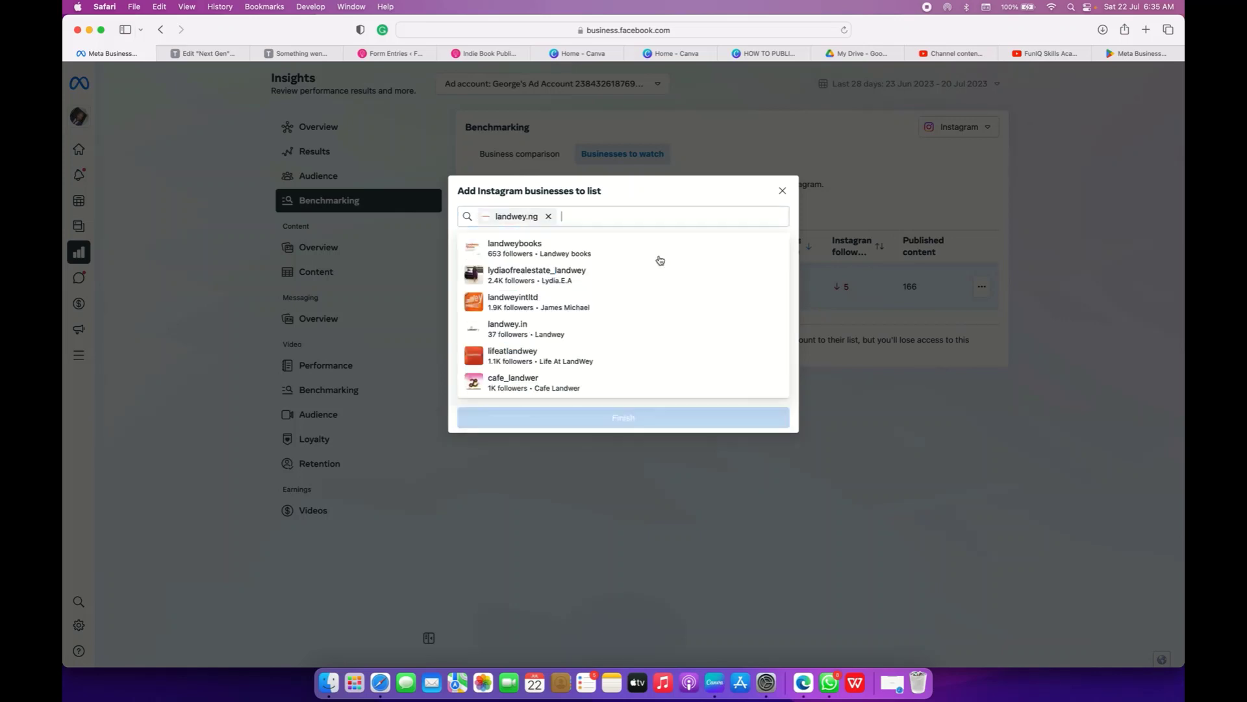
click(642, 424)
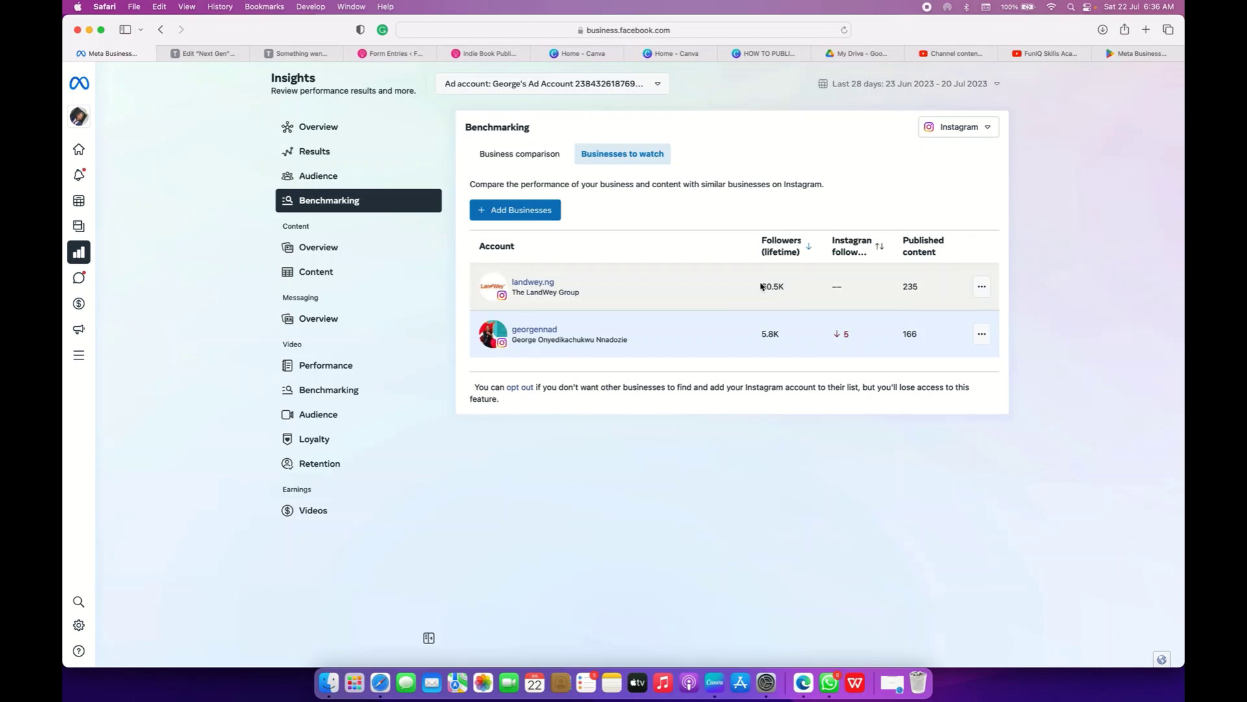
click(982, 294)
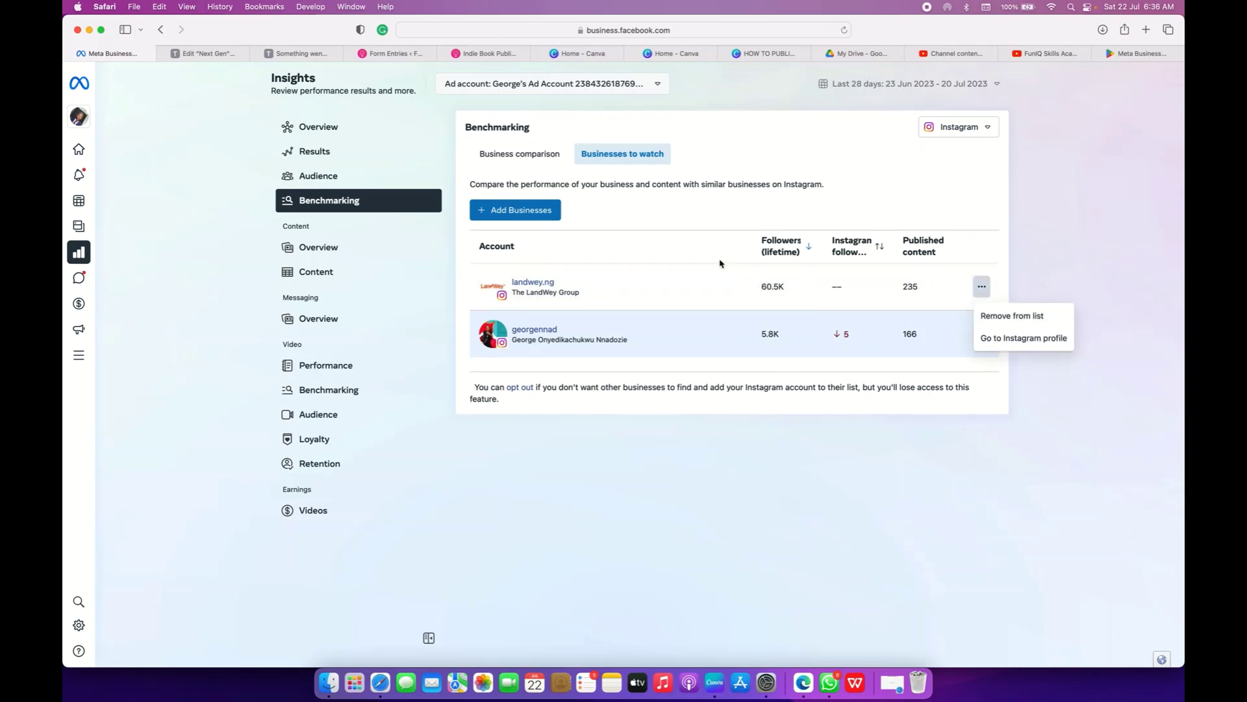
click(942, 306)
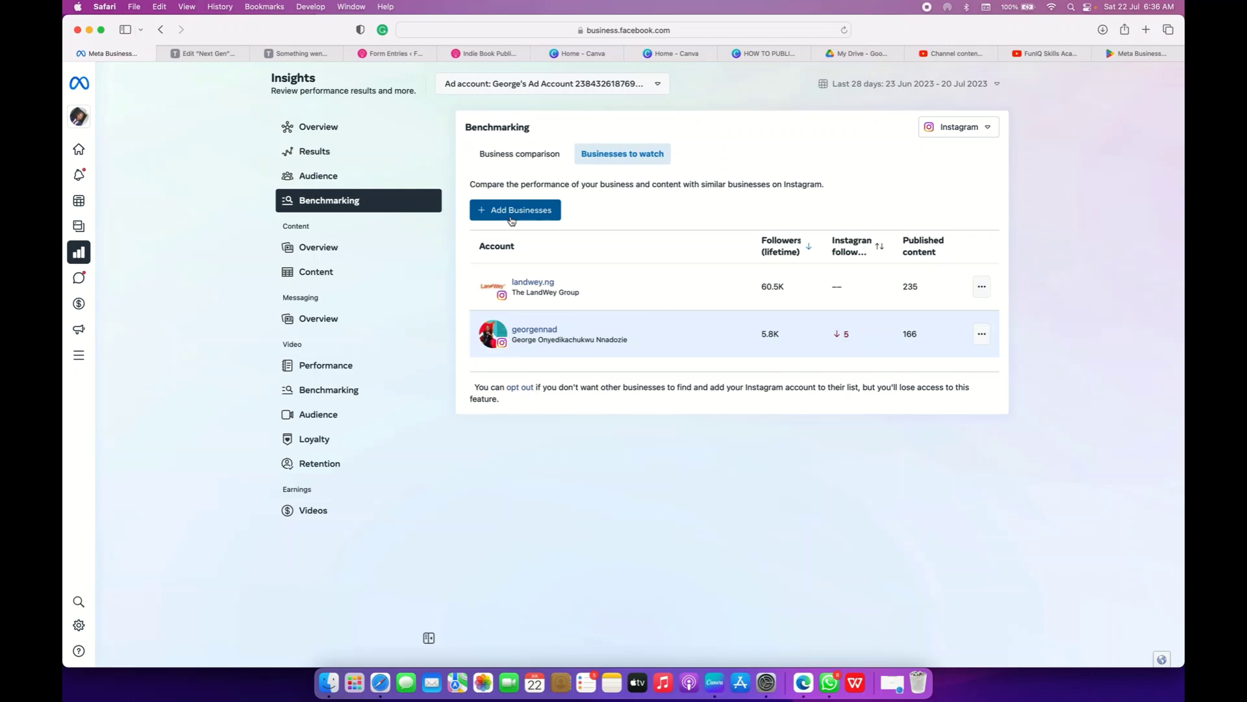
- Open the Content overview insights and examine the Facebook posts' reach, engagement and top-performing organic posts
click(332, 246)
click(328, 276)
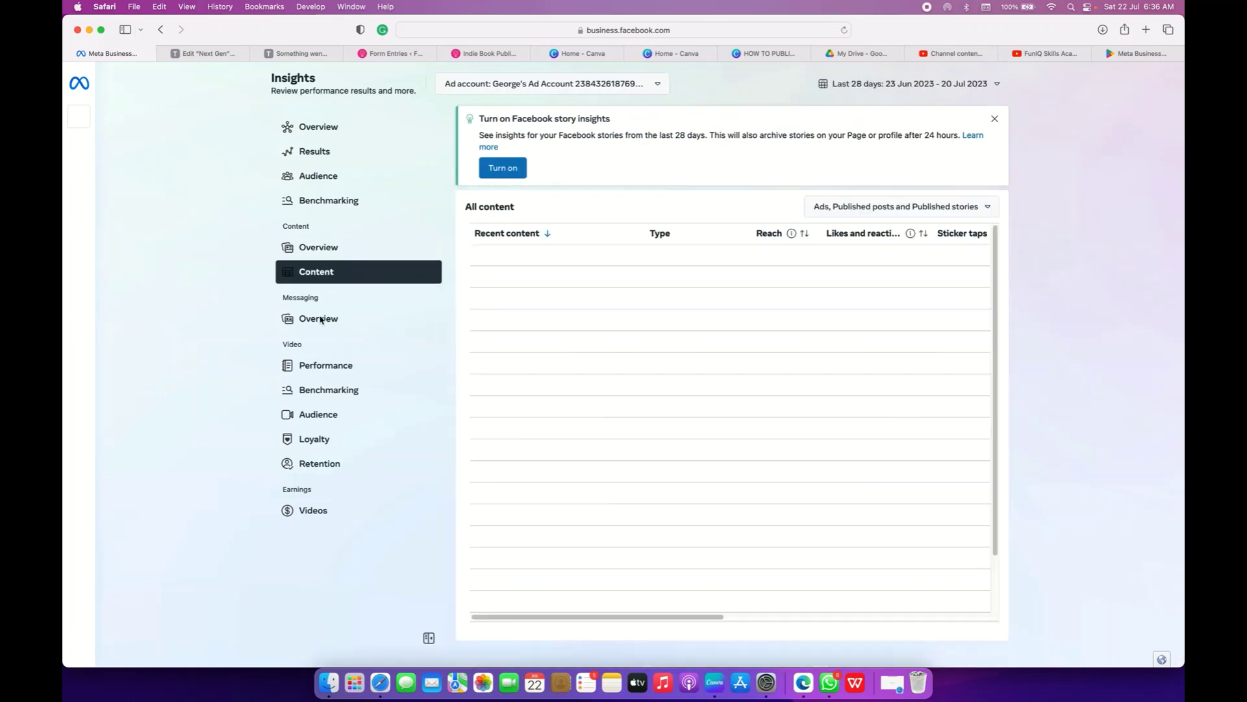
click(312, 251)
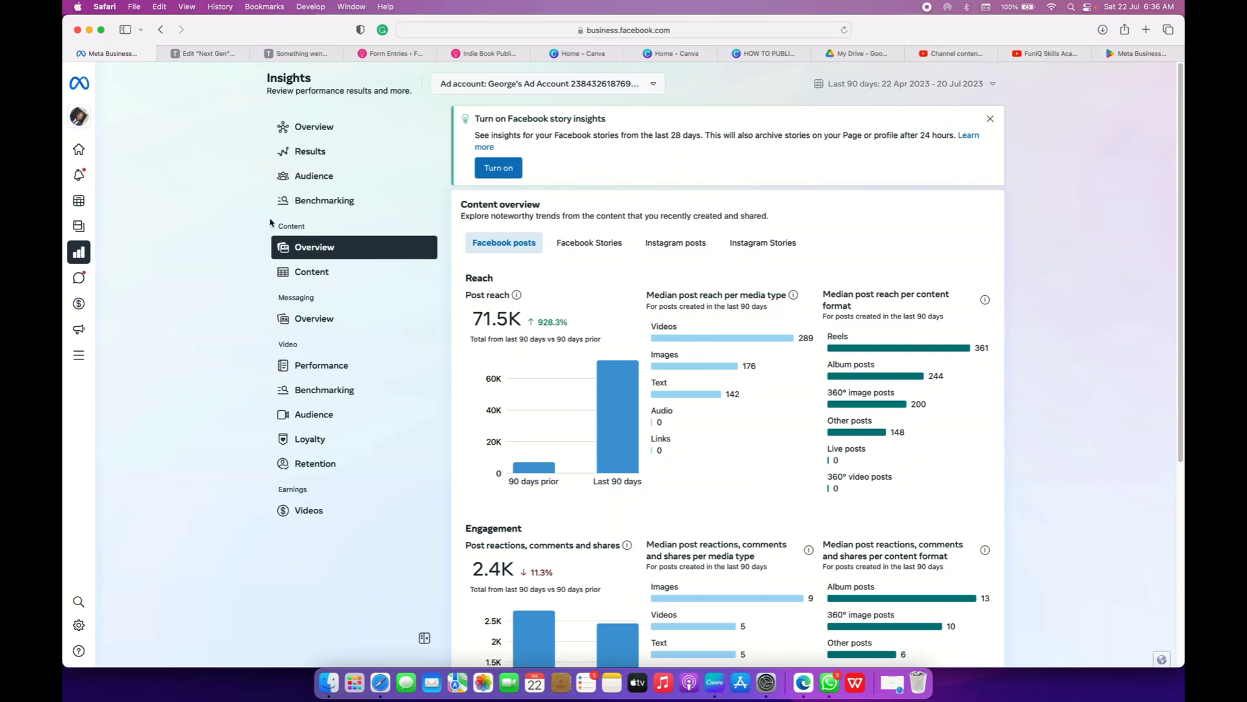
scroll(715, 239, down, 2)
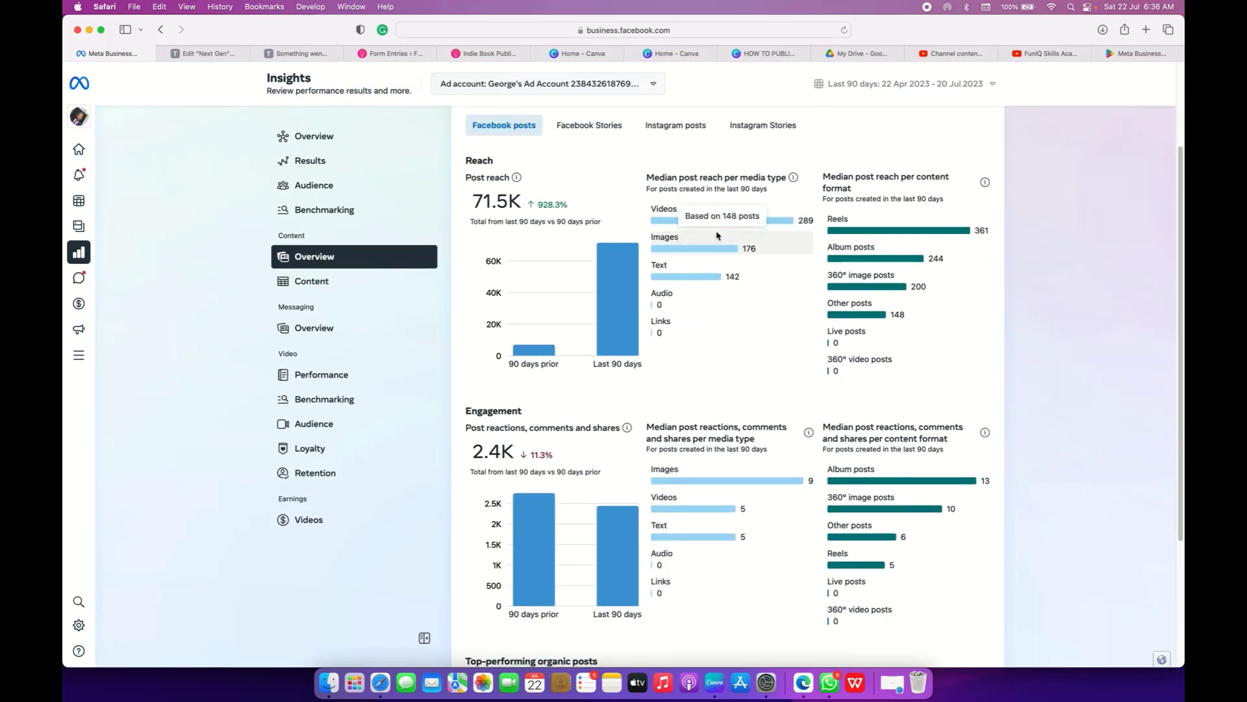
scroll(717, 234, up, 3)
scroll(717, 235, down, 1)
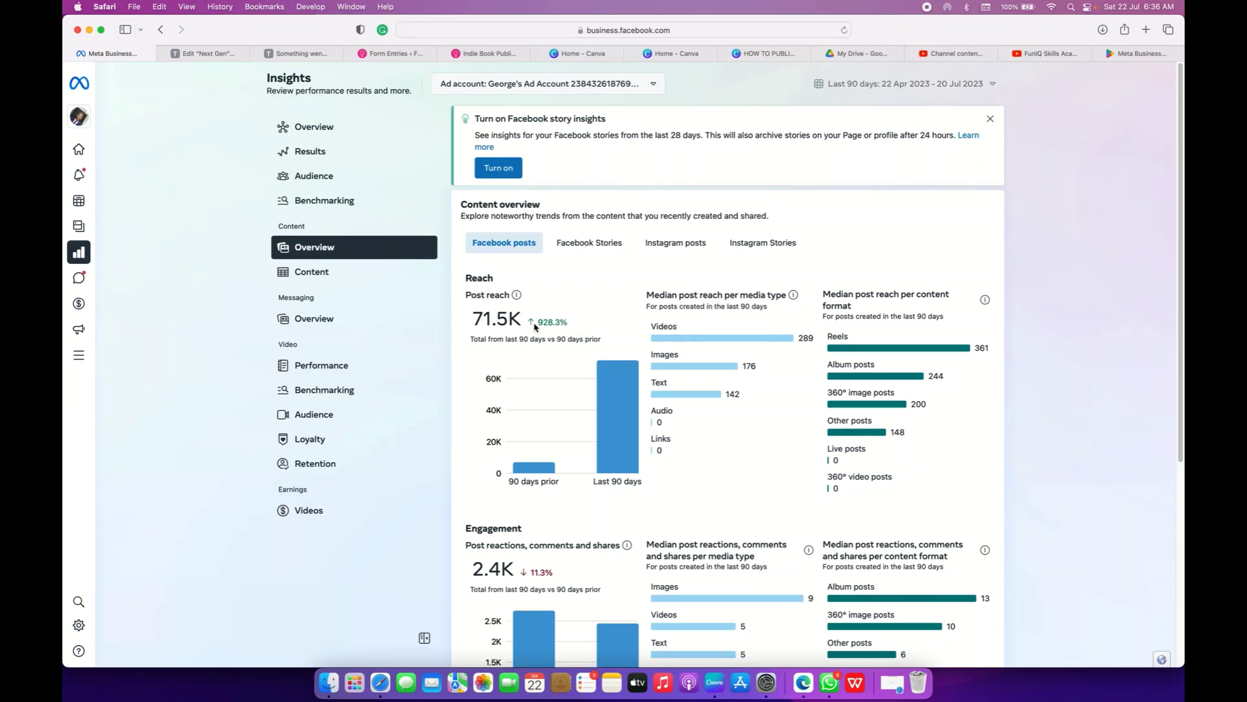
drag(569, 325, 544, 326)
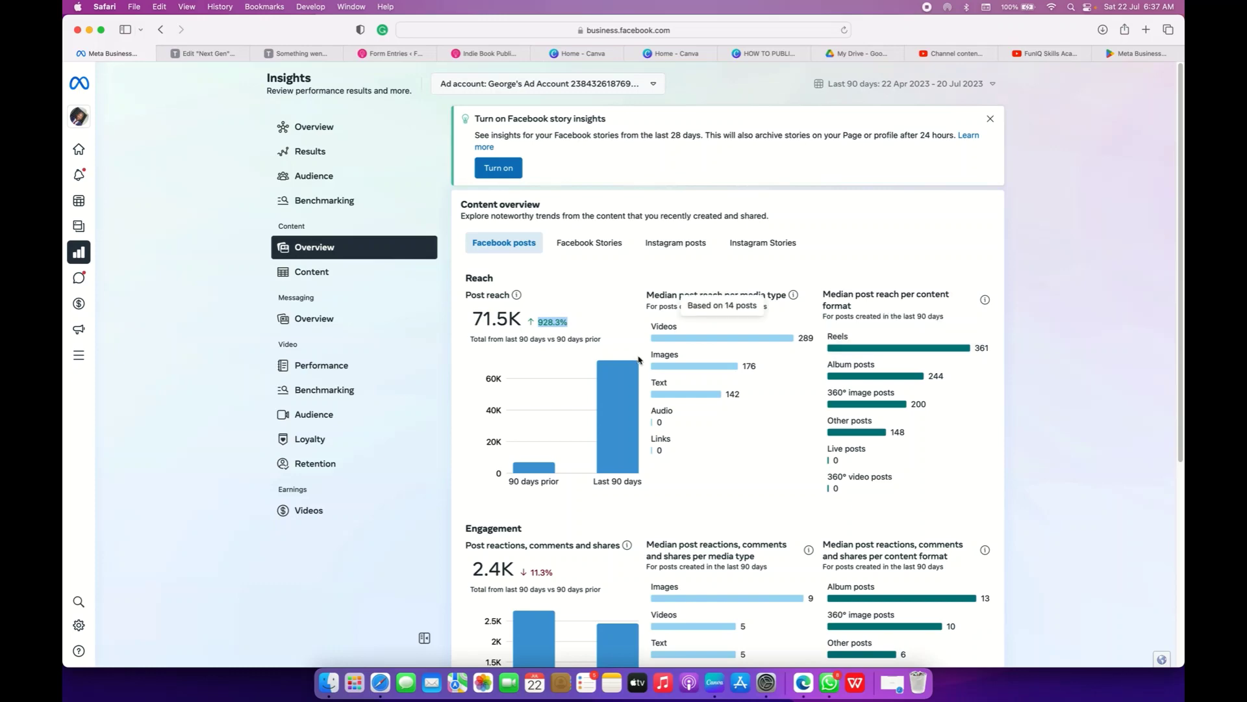
scroll(646, 362, down, 5)
scroll(646, 363, down, 2)
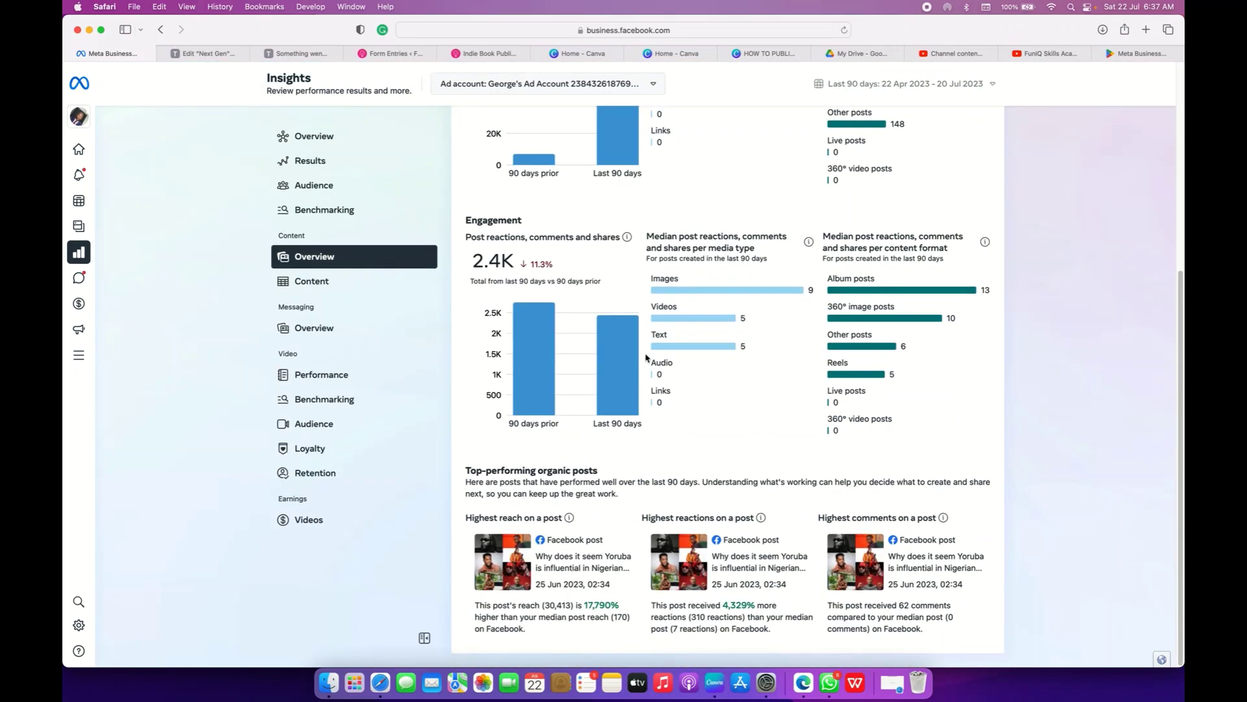
- Turn on Facebook story insights from the Content overview
scroll(646, 356, up, 7)
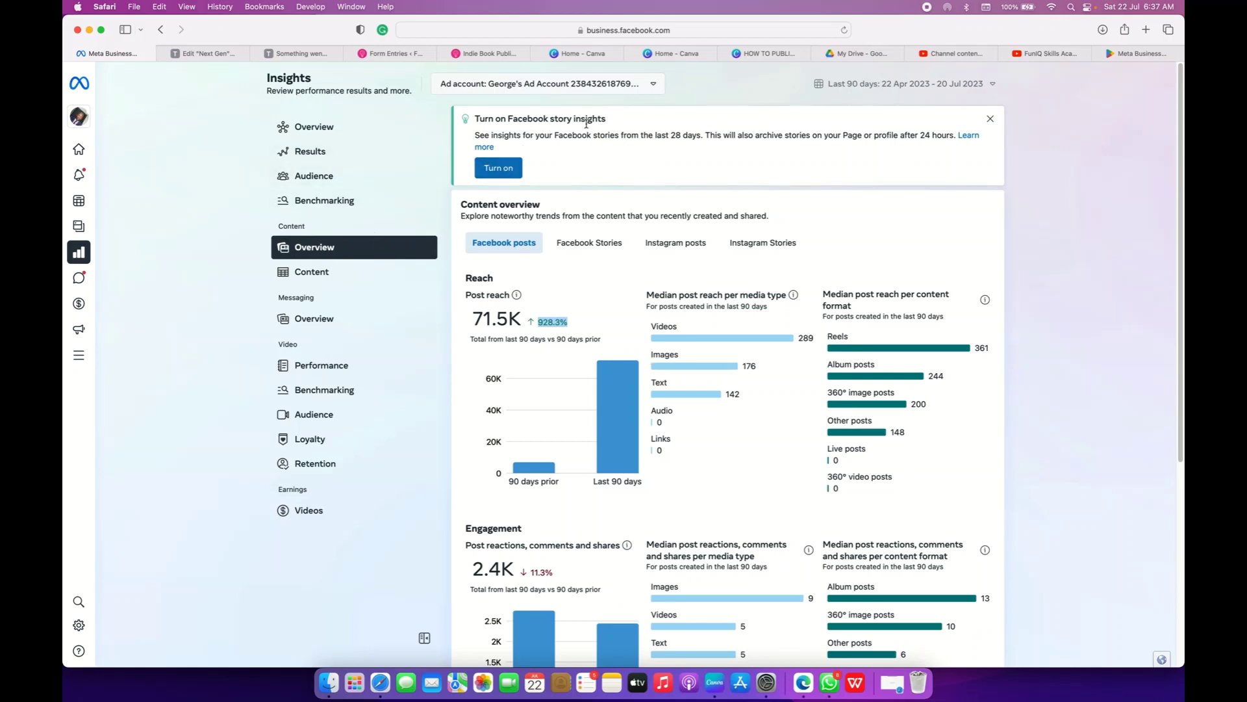
click(501, 173)
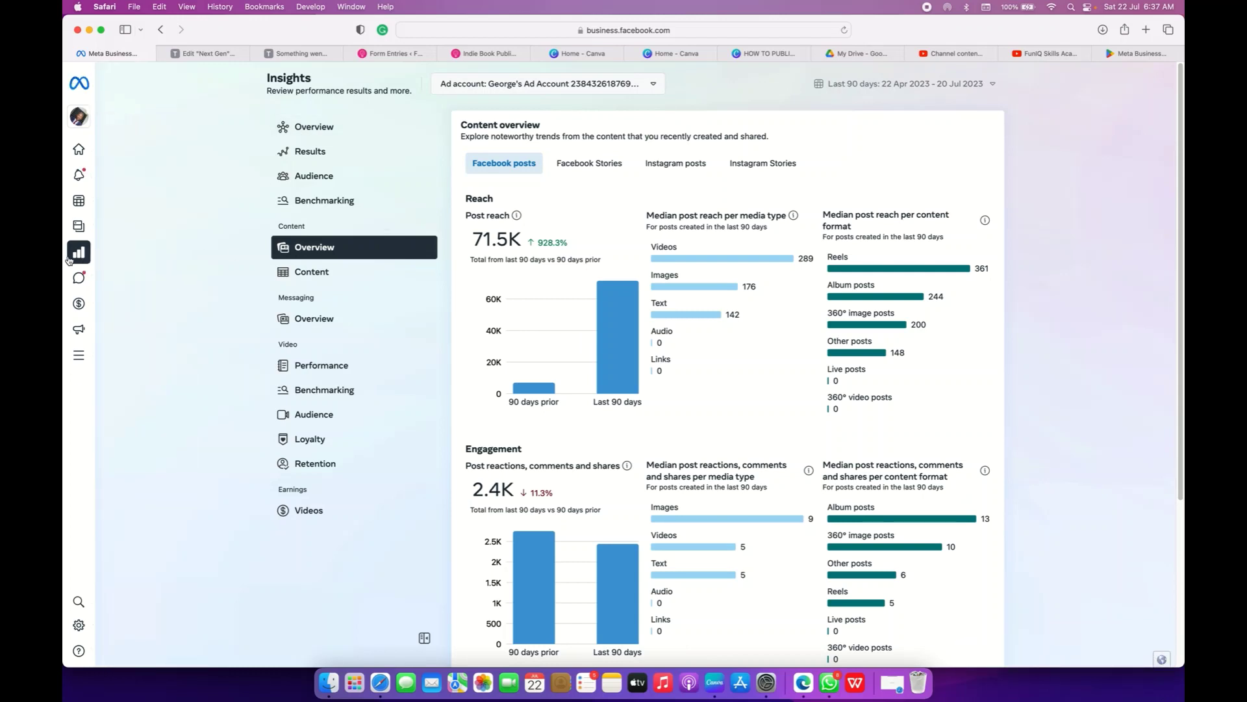
- Open Monetisation and examine the Page's status overview and the Education resources on content monetisation, branded content and fan subscriptions
mouse_move(66, 258)
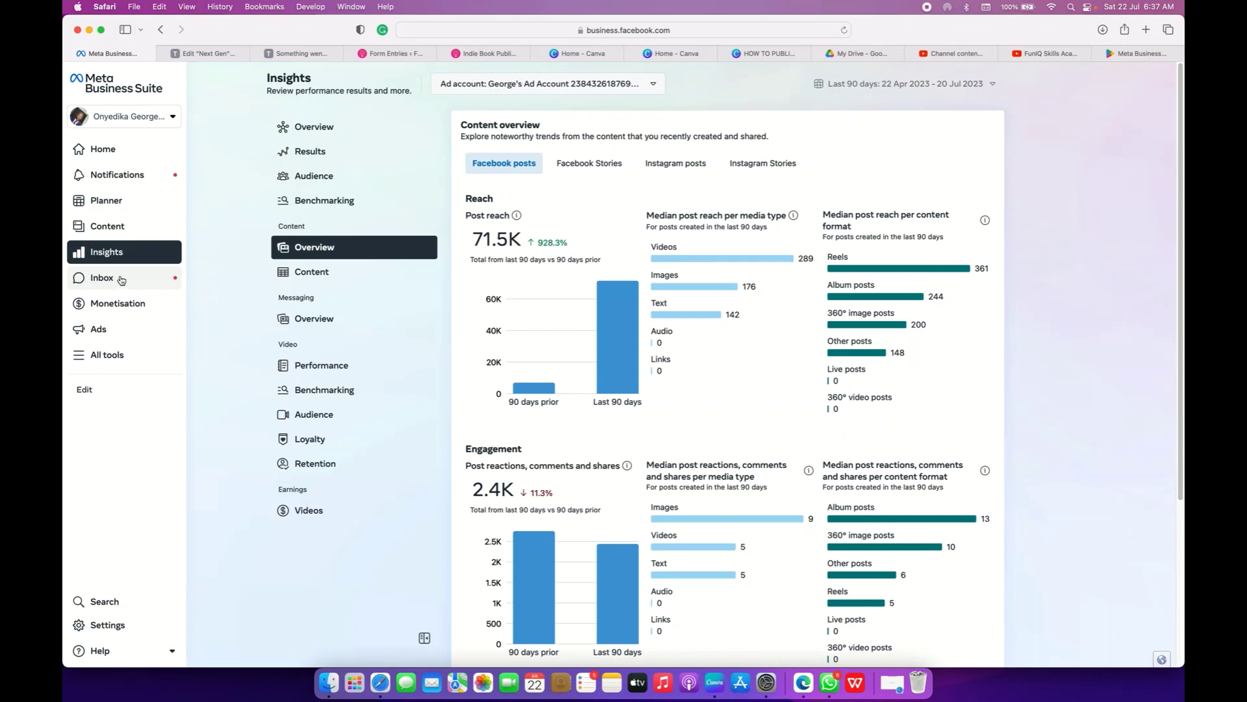
click(119, 310)
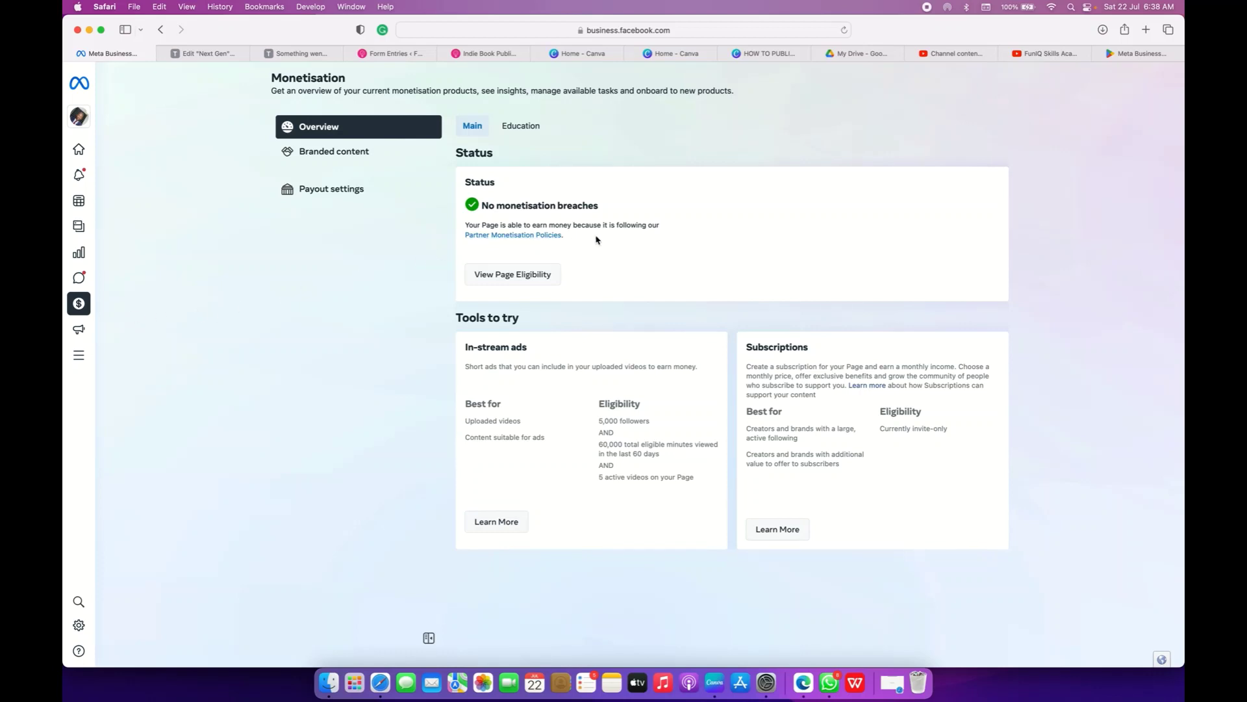
click(502, 268)
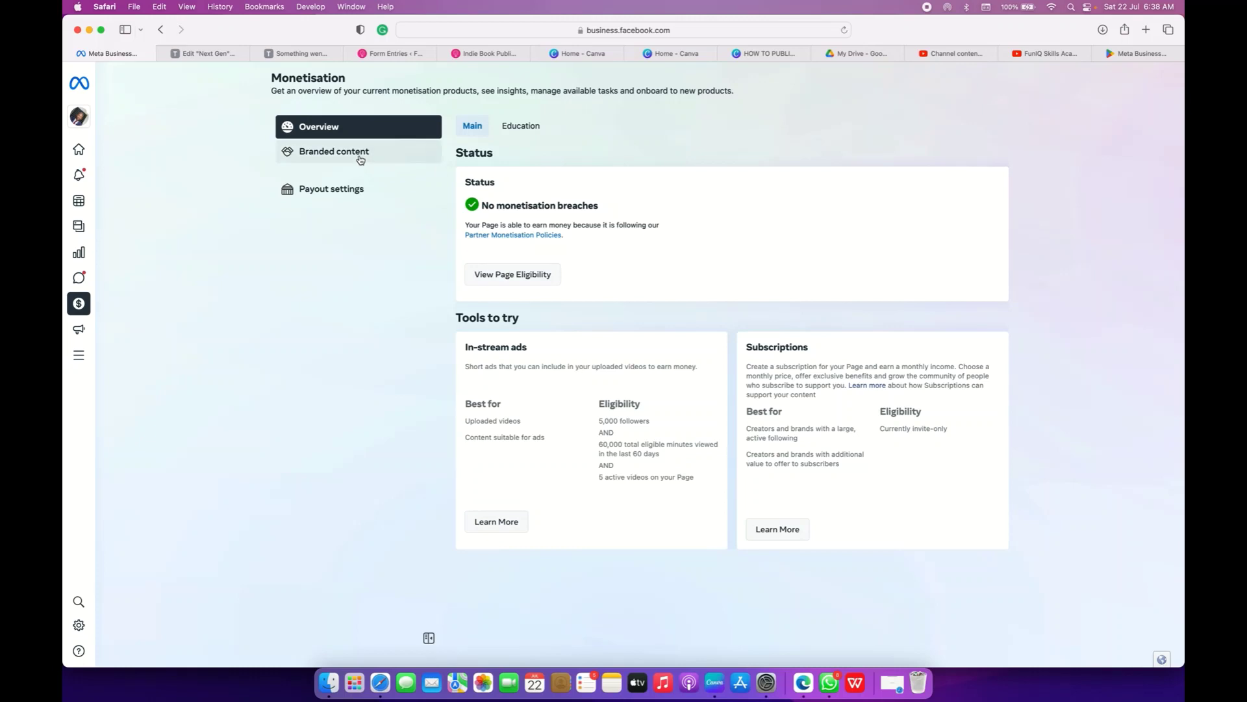
click(517, 132)
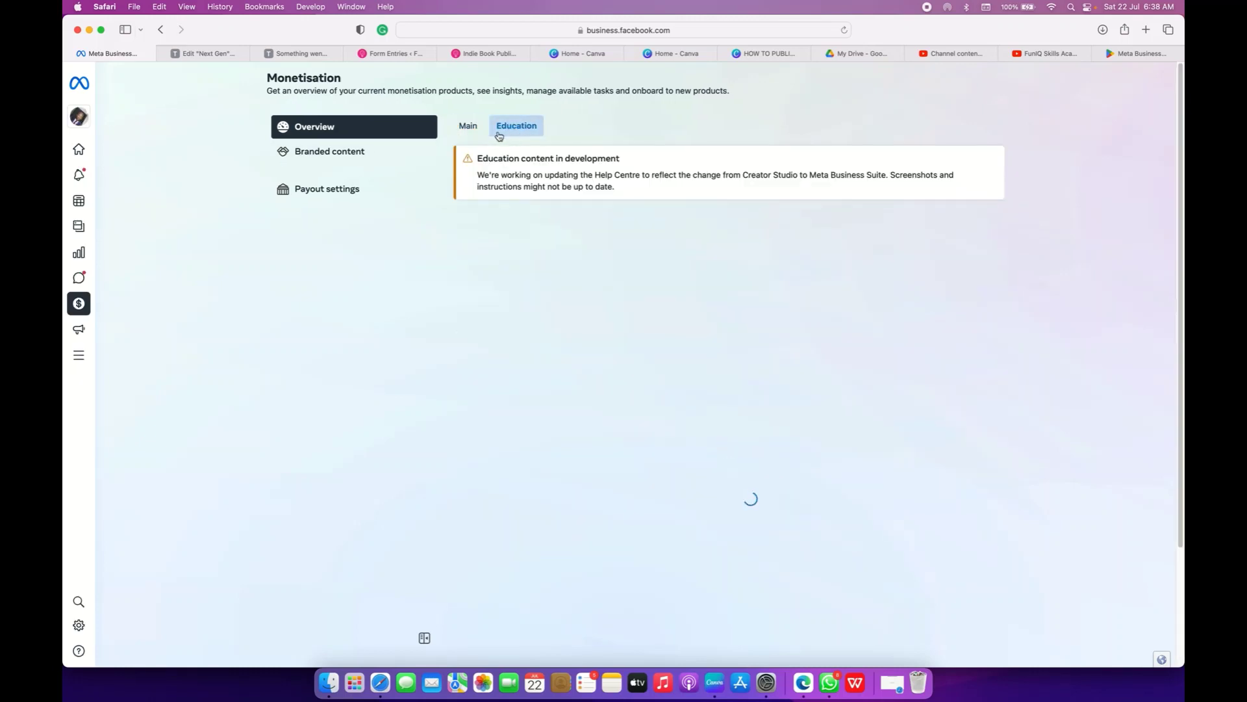
click(479, 134)
click(513, 133)
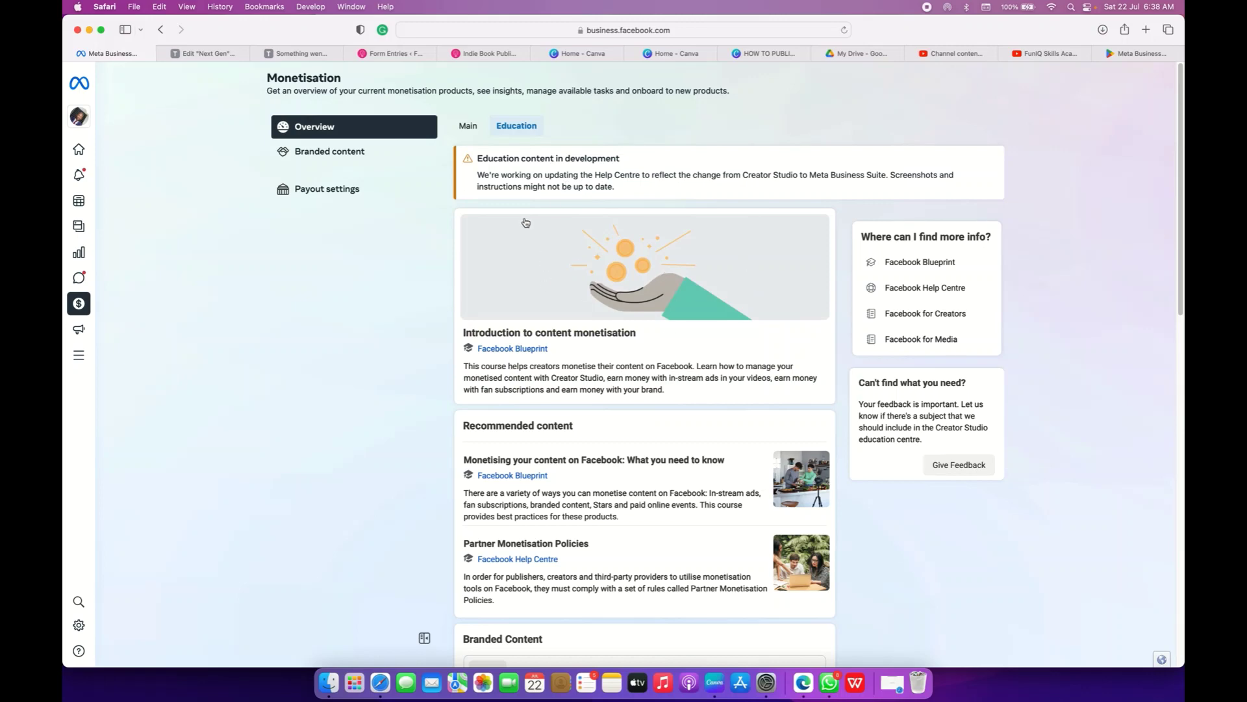
scroll(525, 222, down, 1)
scroll(525, 223, down, 10)
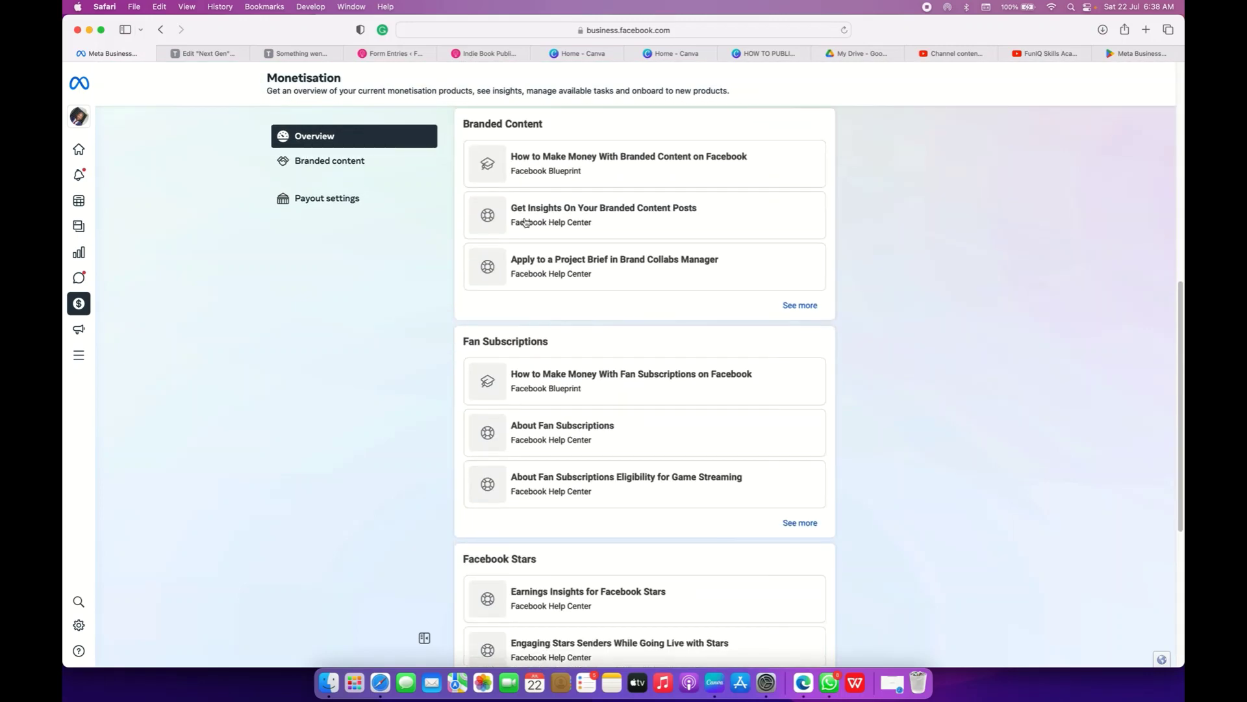
scroll(518, 214, up, 8)
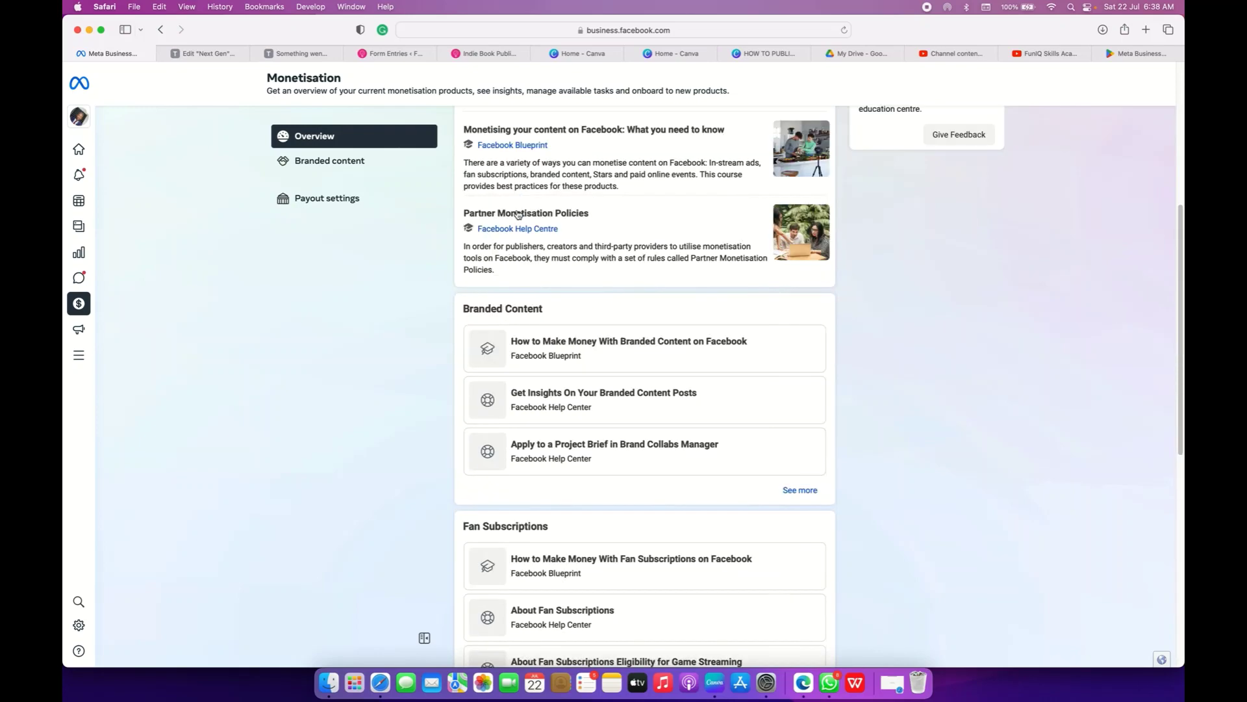
scroll(517, 215, up, 5)
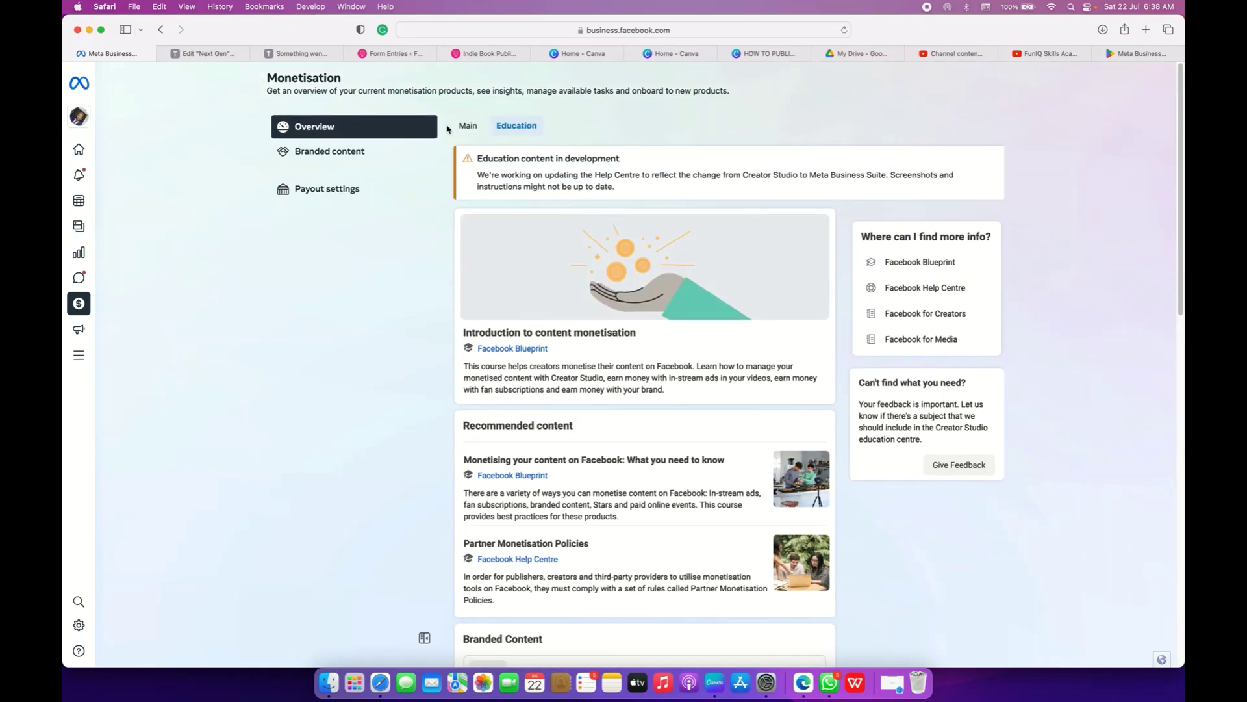
- Check the Page eligibility from the Main monetisation overview, examining the criteria for In-stream ads for on-demand and for Live
click(468, 126)
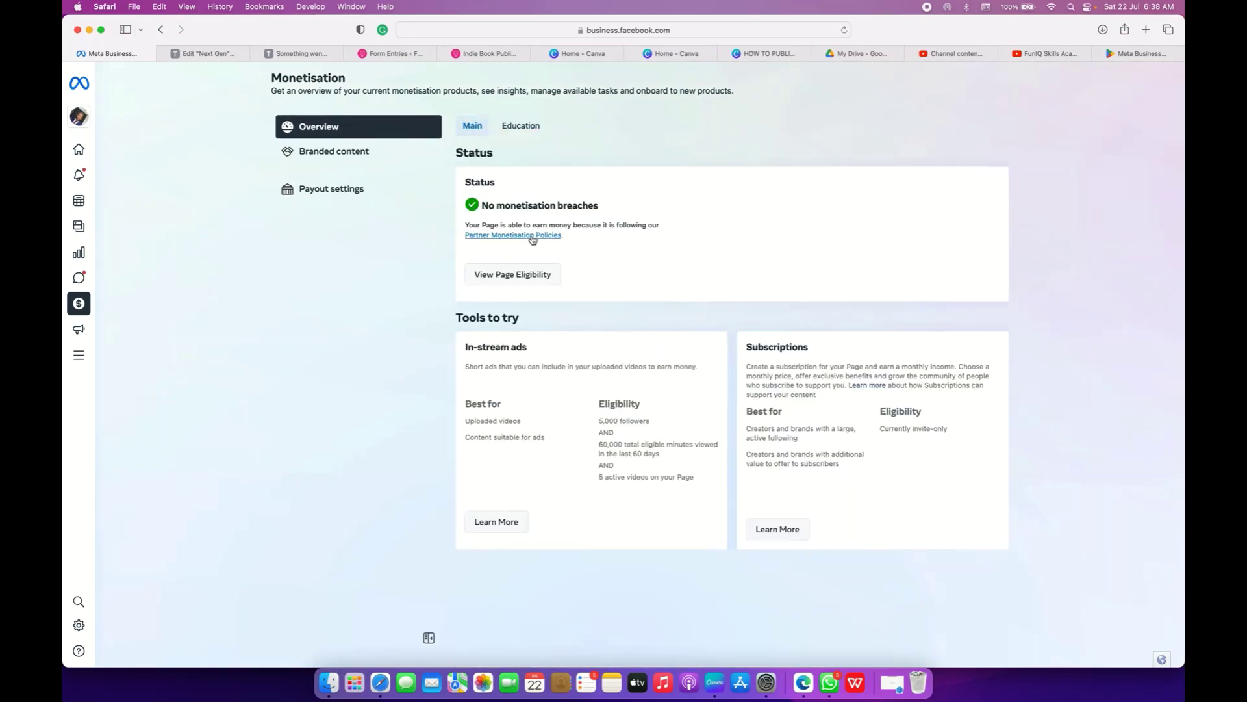
click(524, 274)
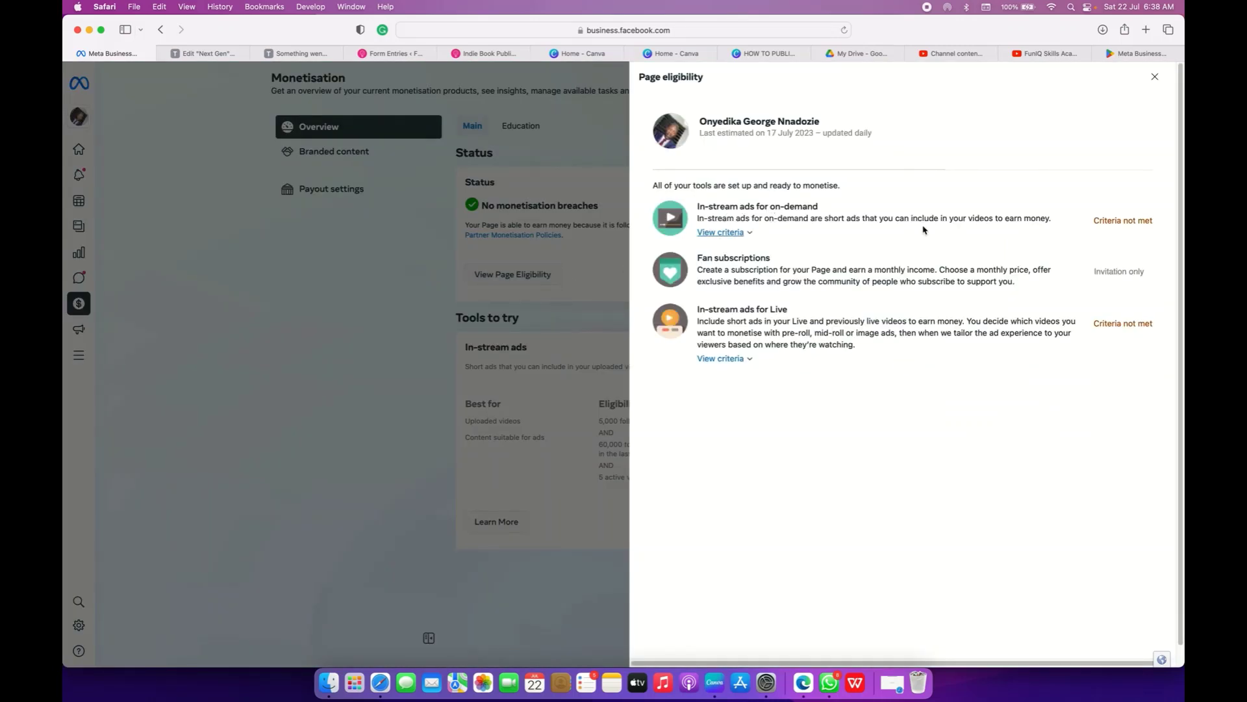
click(747, 233)
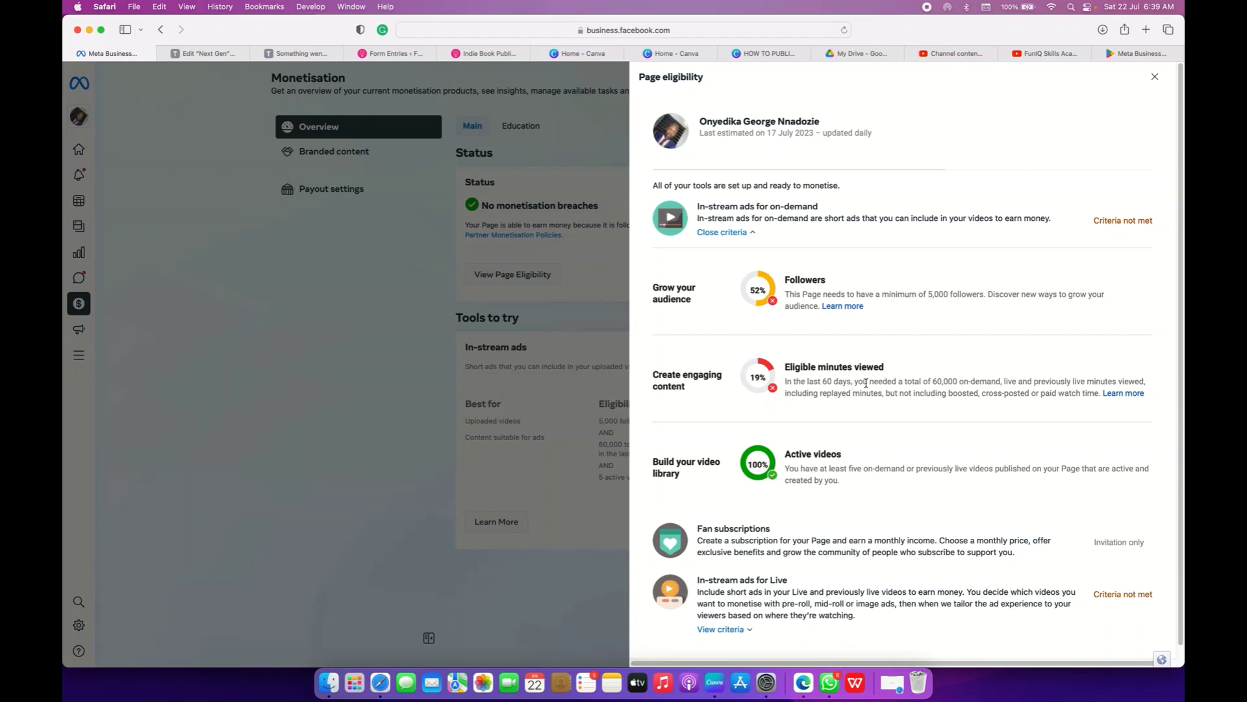
scroll(866, 384, down, 1)
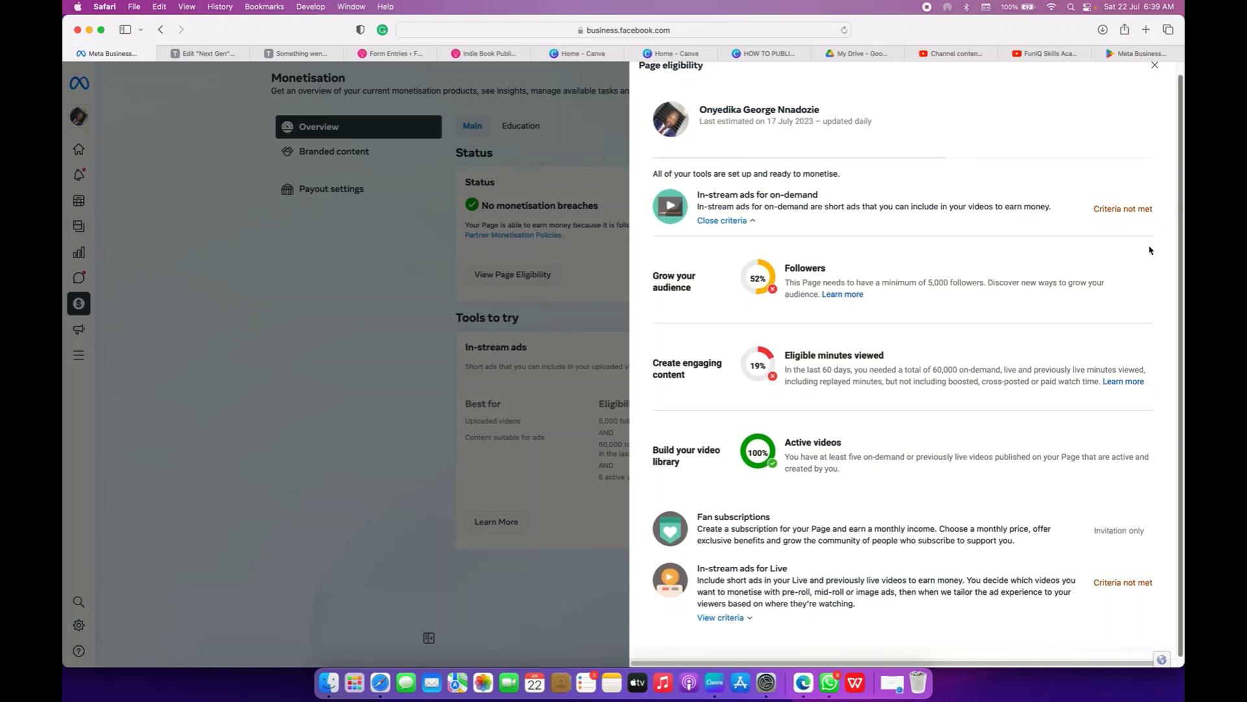
scroll(809, 195, up, 1)
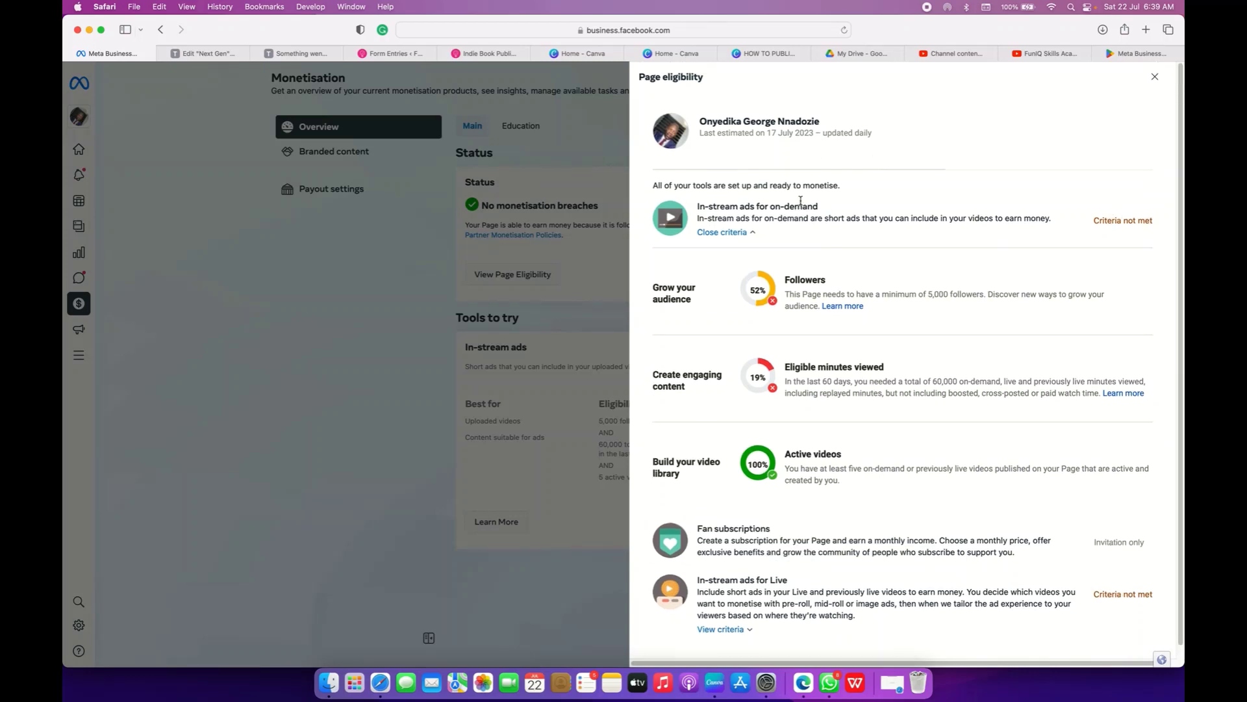
click(1158, 75)
click(532, 276)
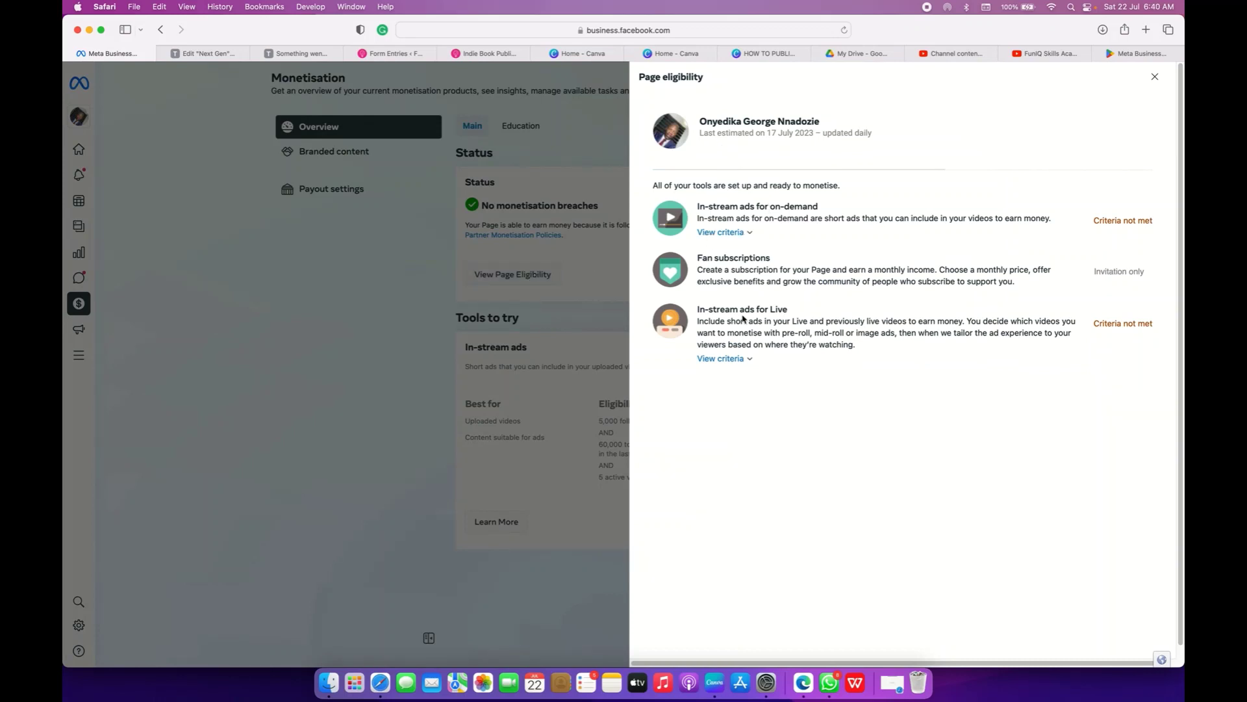
click(750, 361)
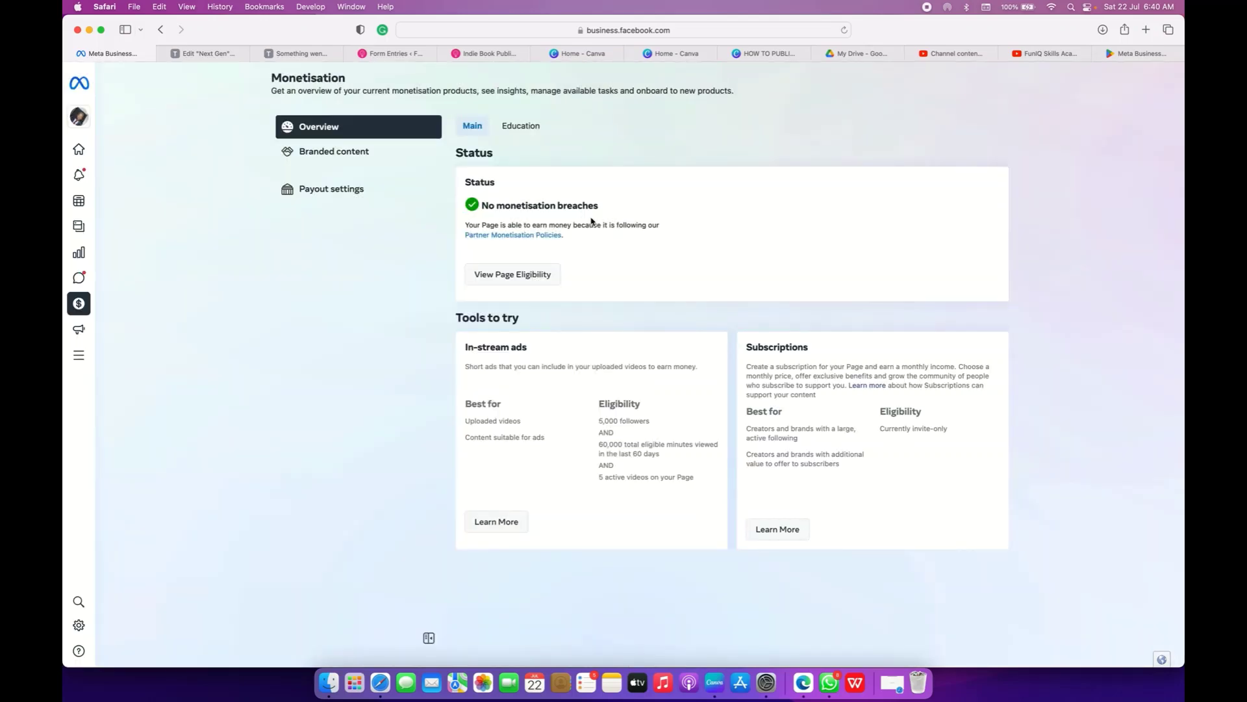
- Open the Payout settings and complete the introductory tour of the Transactions, Support and Settings sections
click(338, 195)
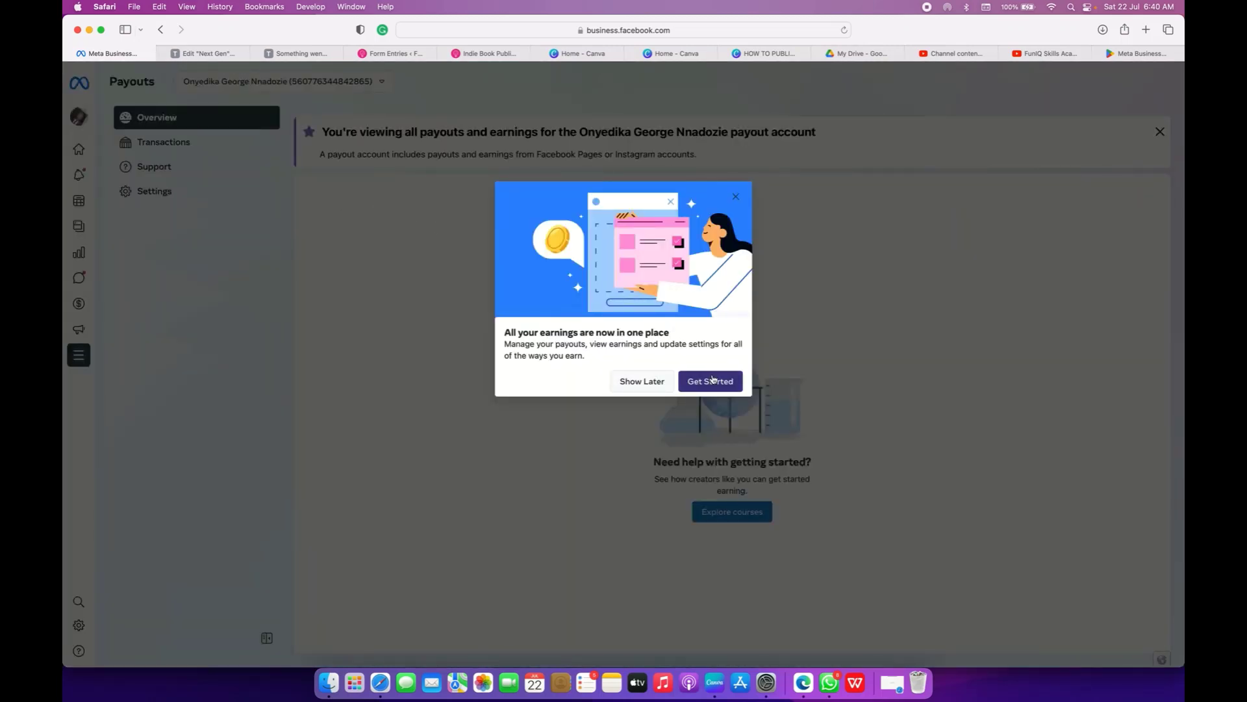
click(712, 380)
click(273, 198)
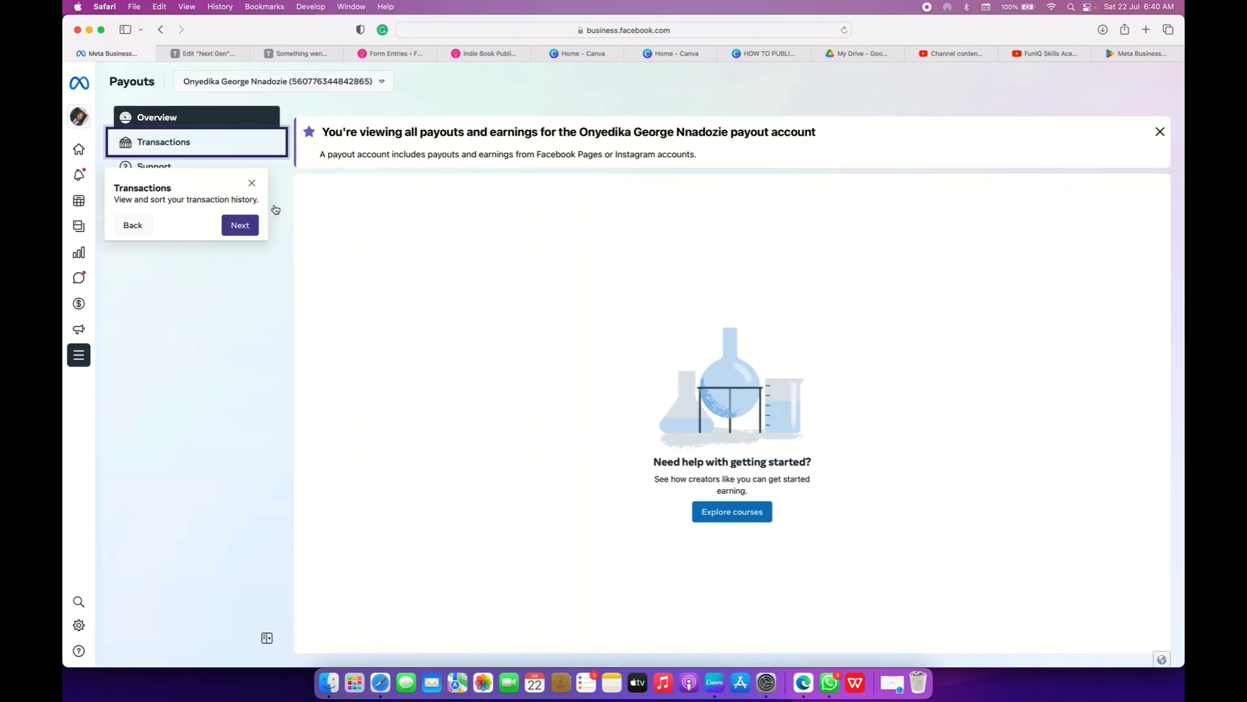
click(241, 225)
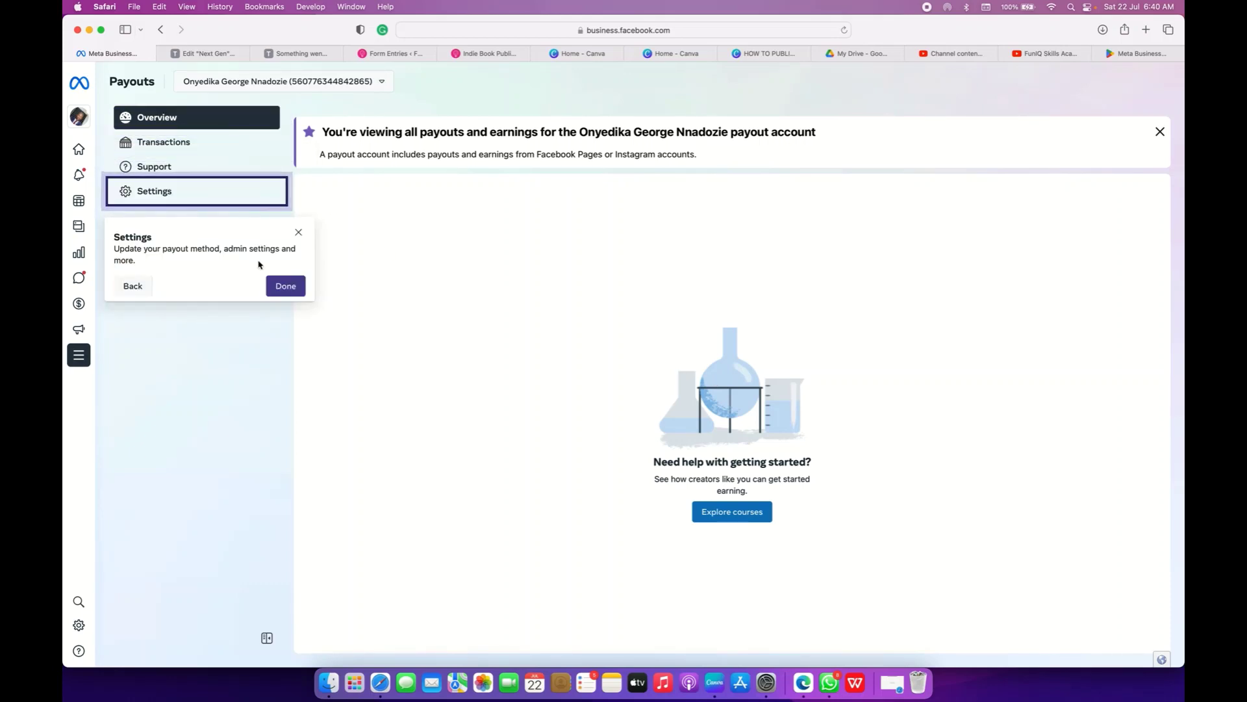
click(285, 284)
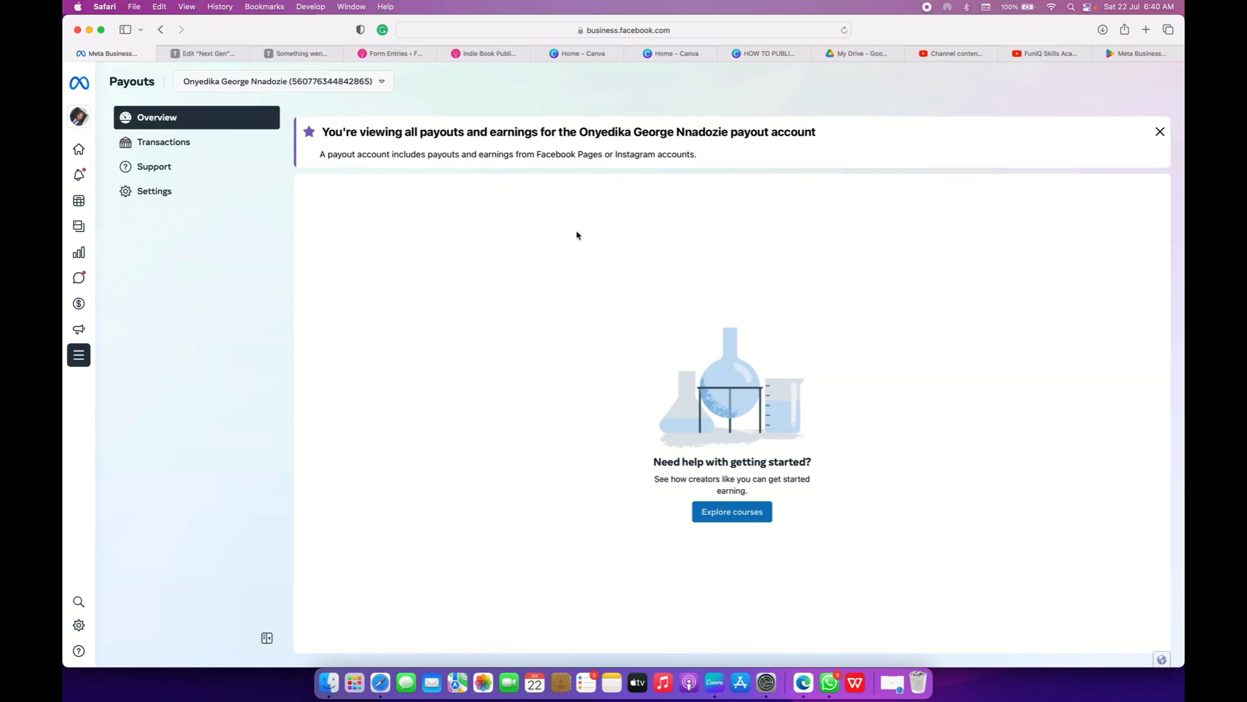
- Open the payout account's Transactions and examine the Earnings and Payouts views
click(164, 143)
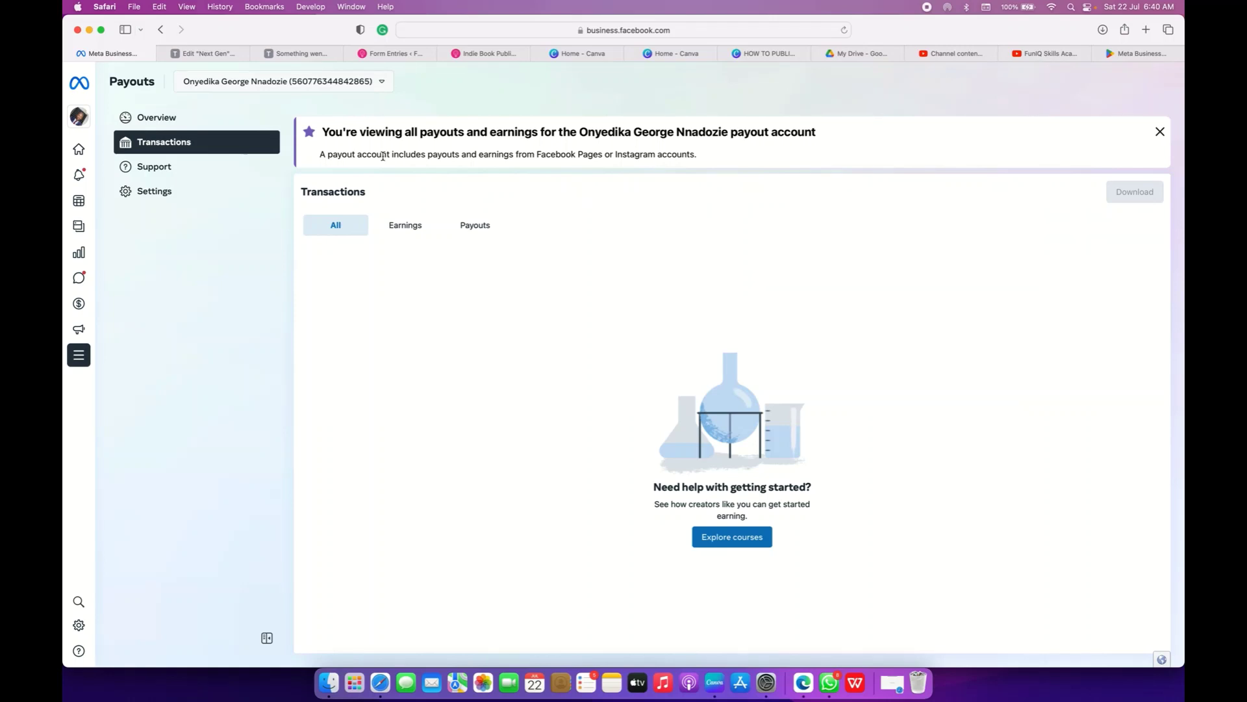
click(402, 235)
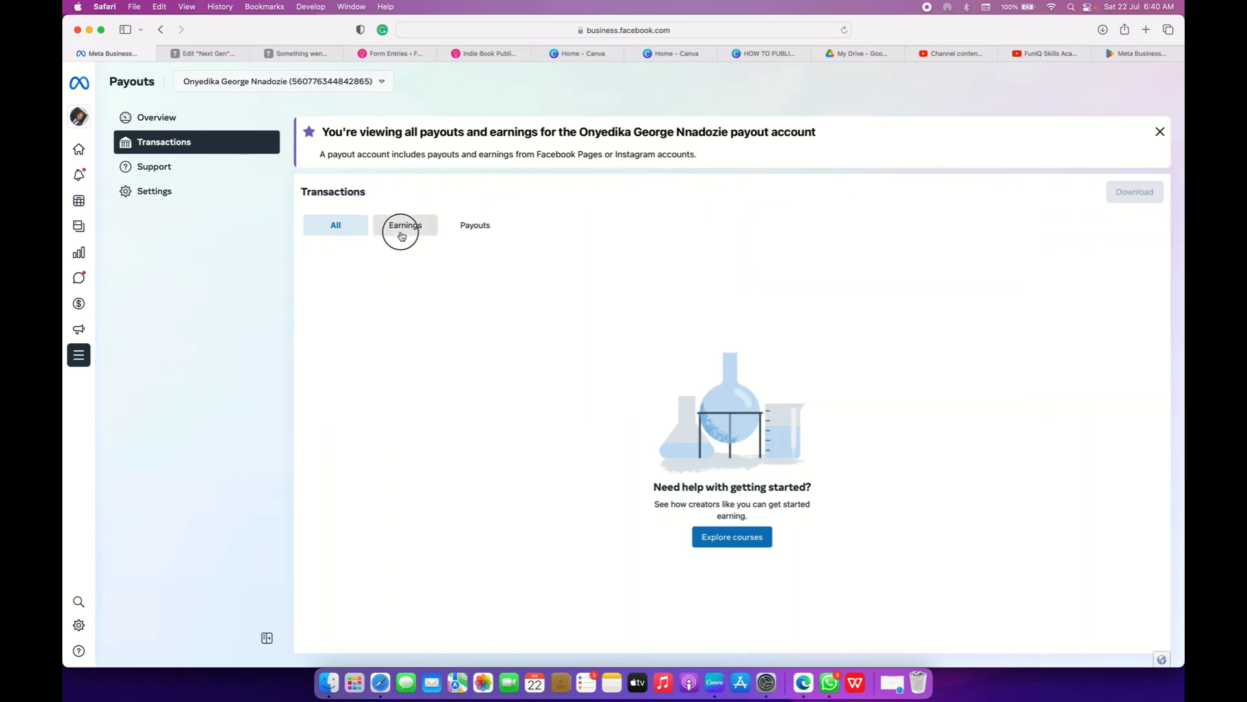
click(468, 234)
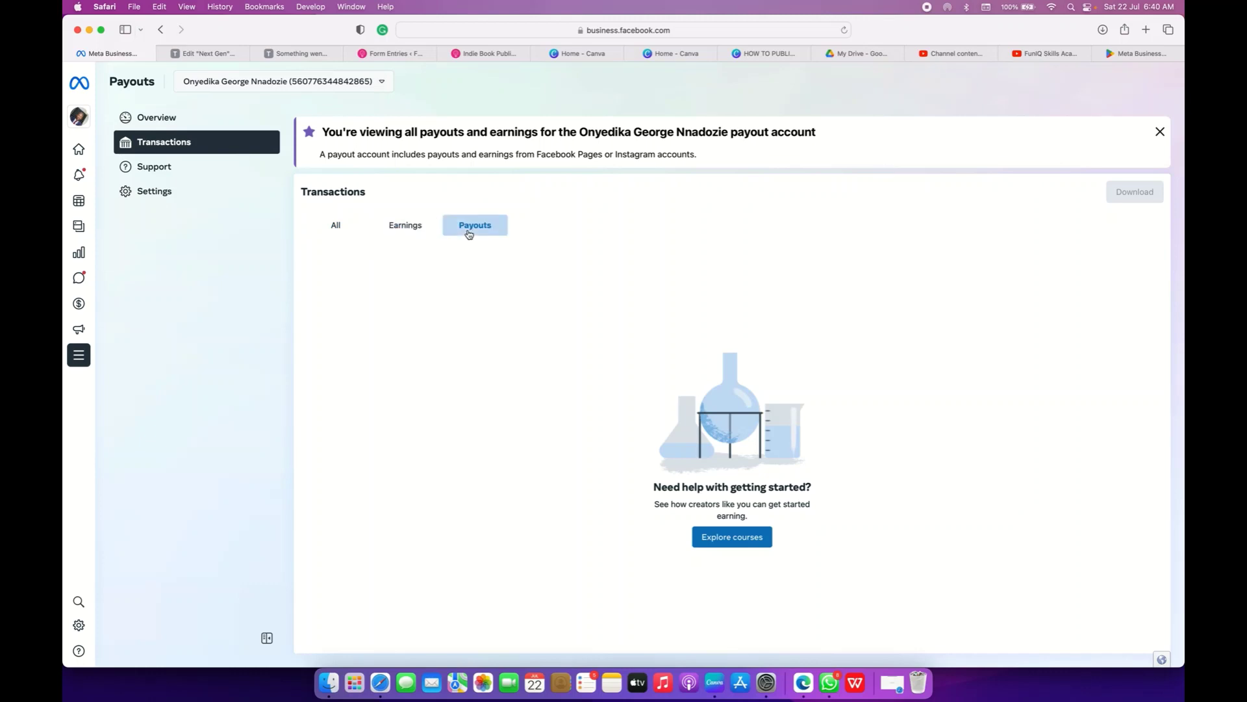
click(405, 231)
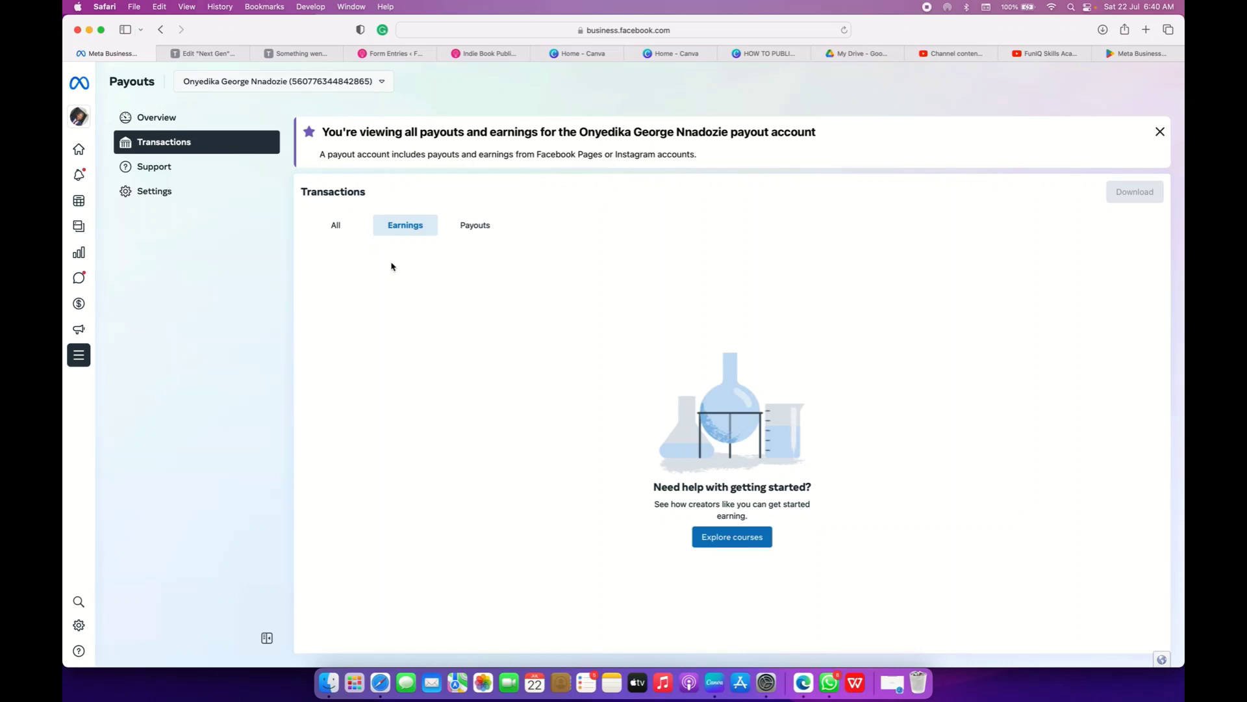
click(480, 232)
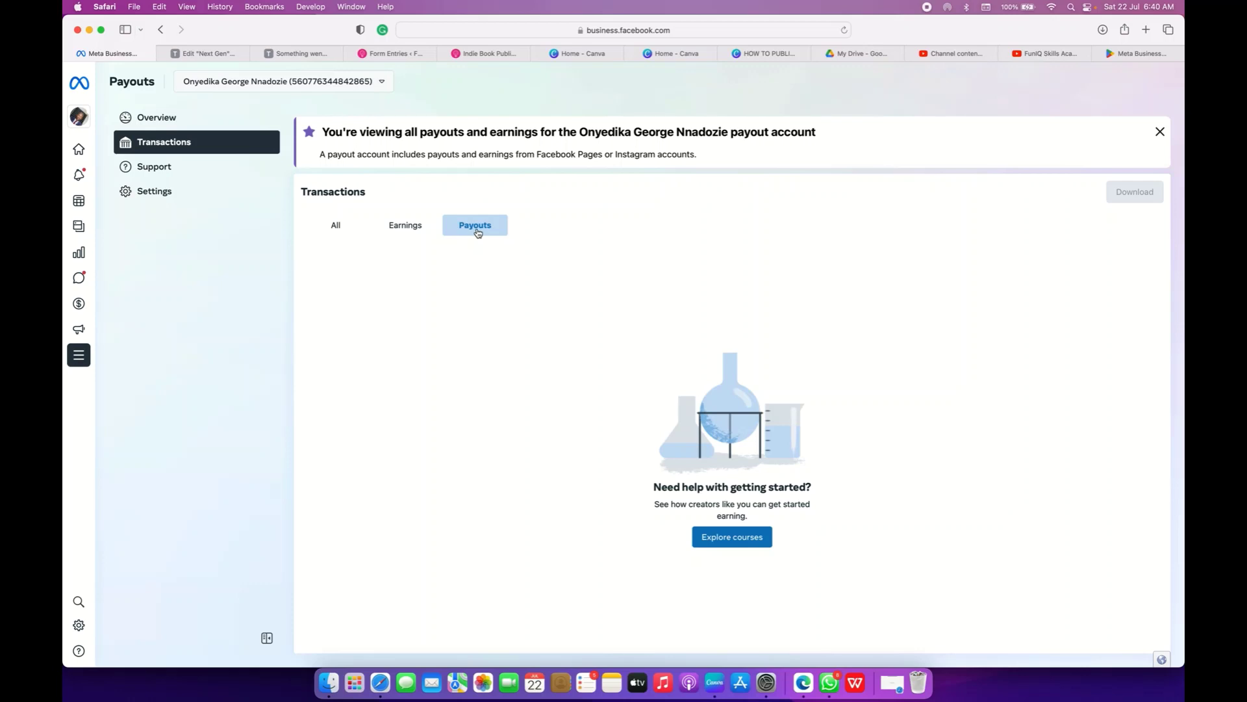
- Open the payout Settings and examine the payout method, payout account info, account owner and account admins sections
click(175, 195)
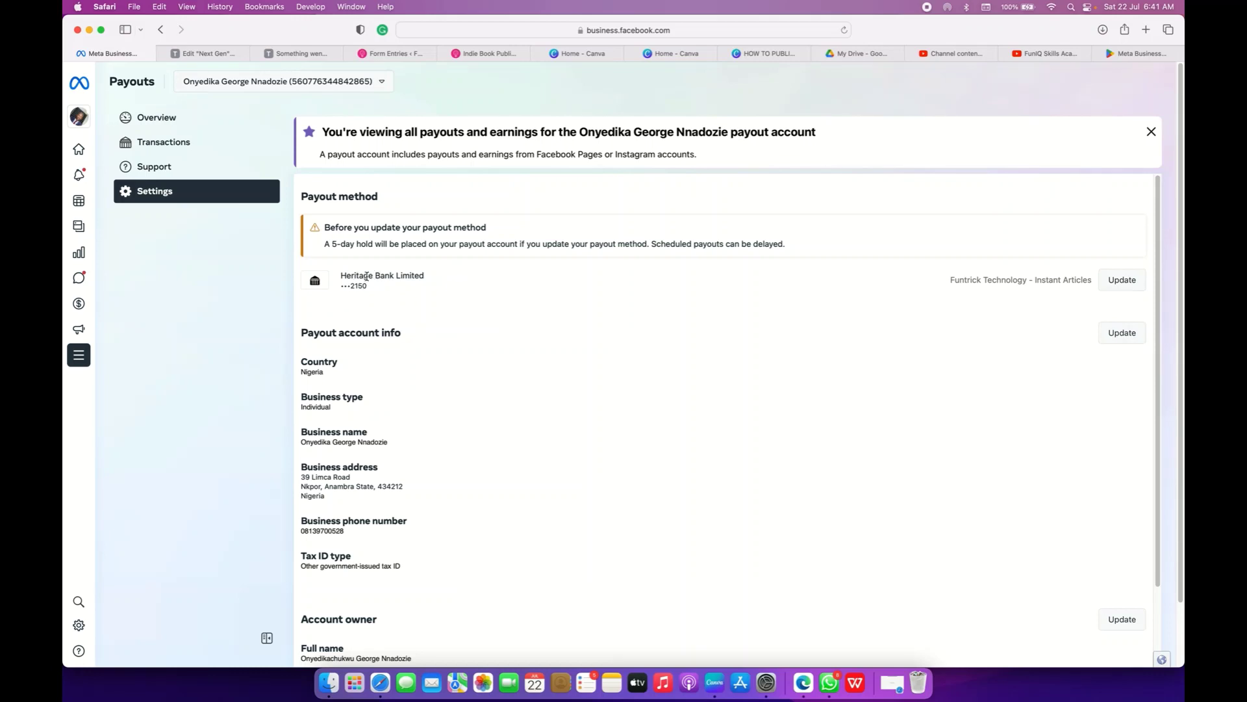
scroll(363, 276, down, 3)
scroll(365, 276, down, 3)
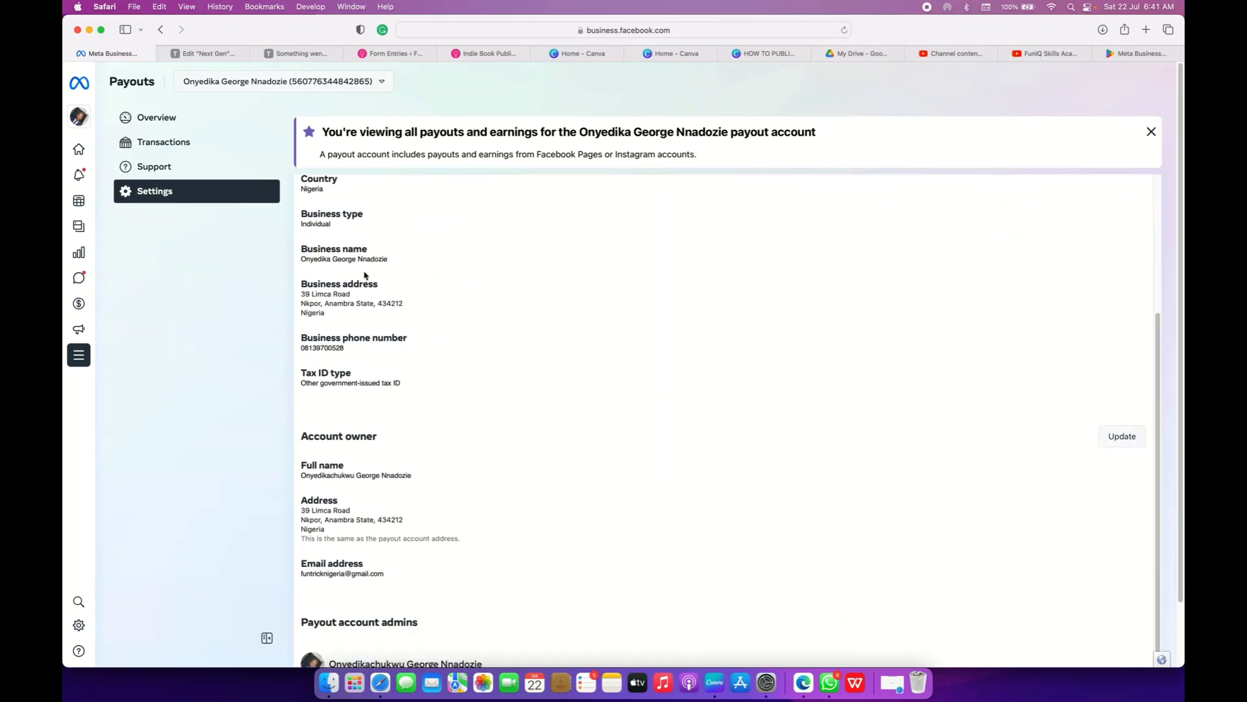
scroll(364, 272, up, 6)
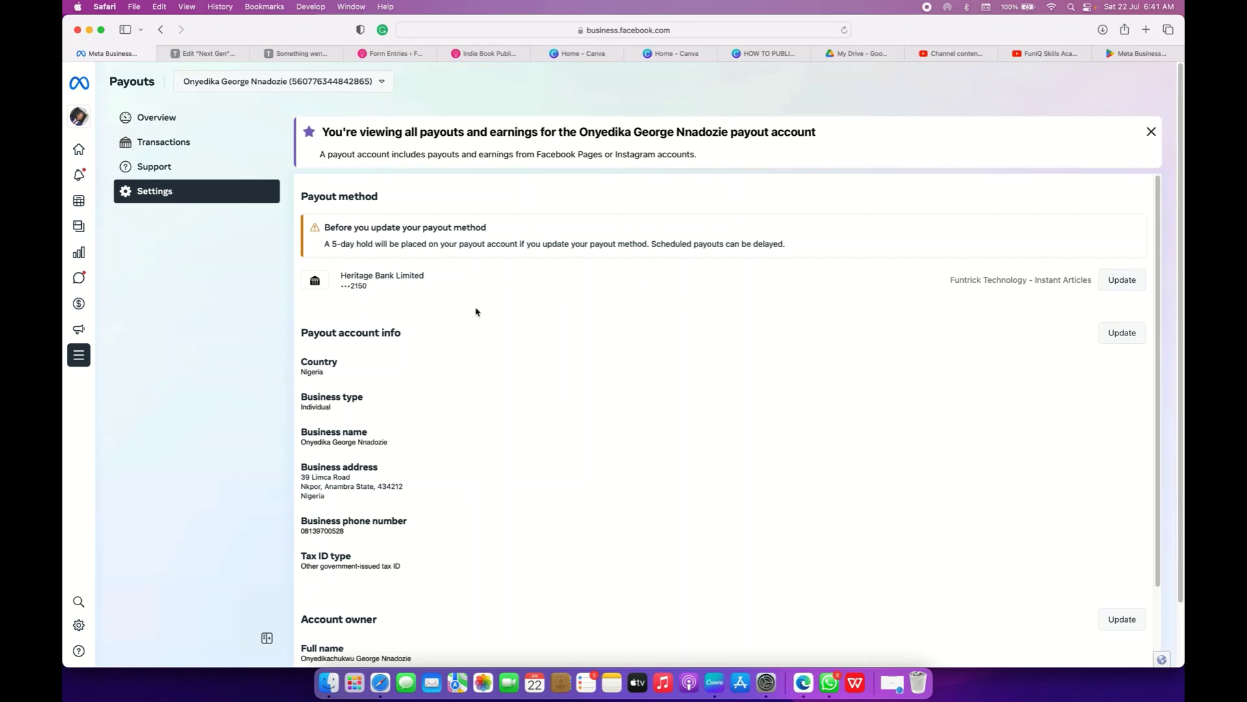
- Open Ads and examine the Ads summary, the All ads list and the Audience options
mouse_move(78, 203)
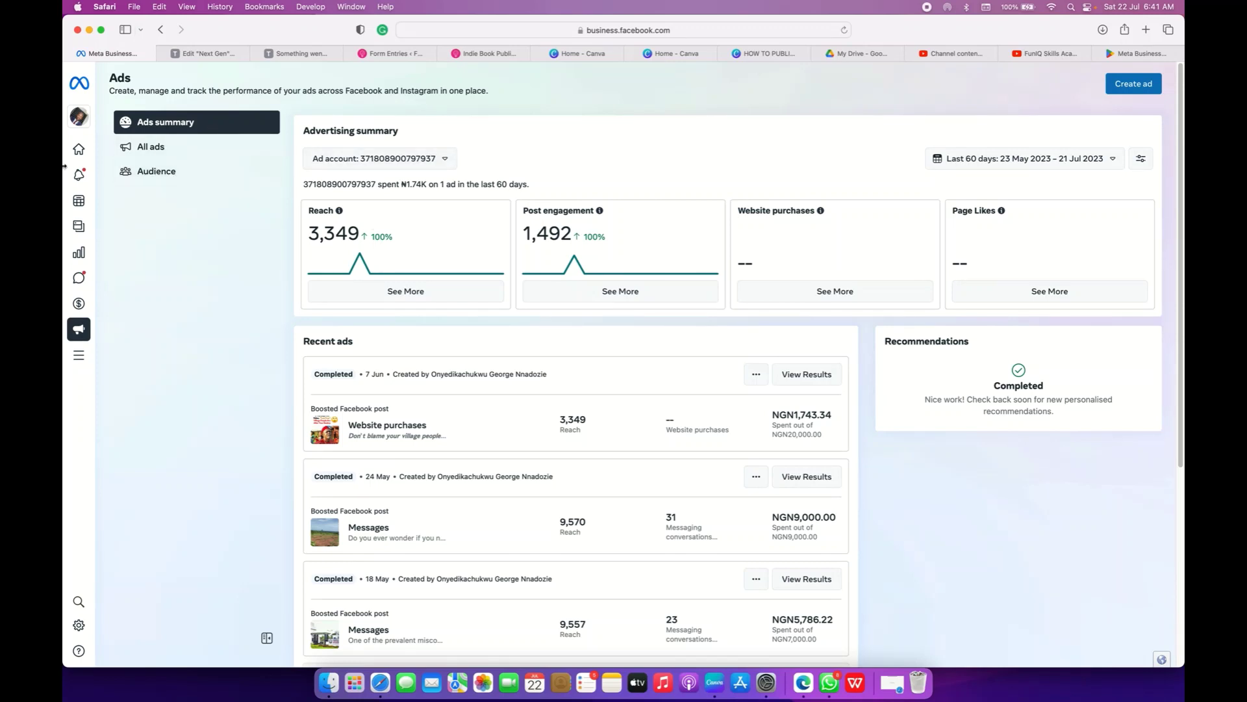
mouse_move(88, 172)
click(156, 160)
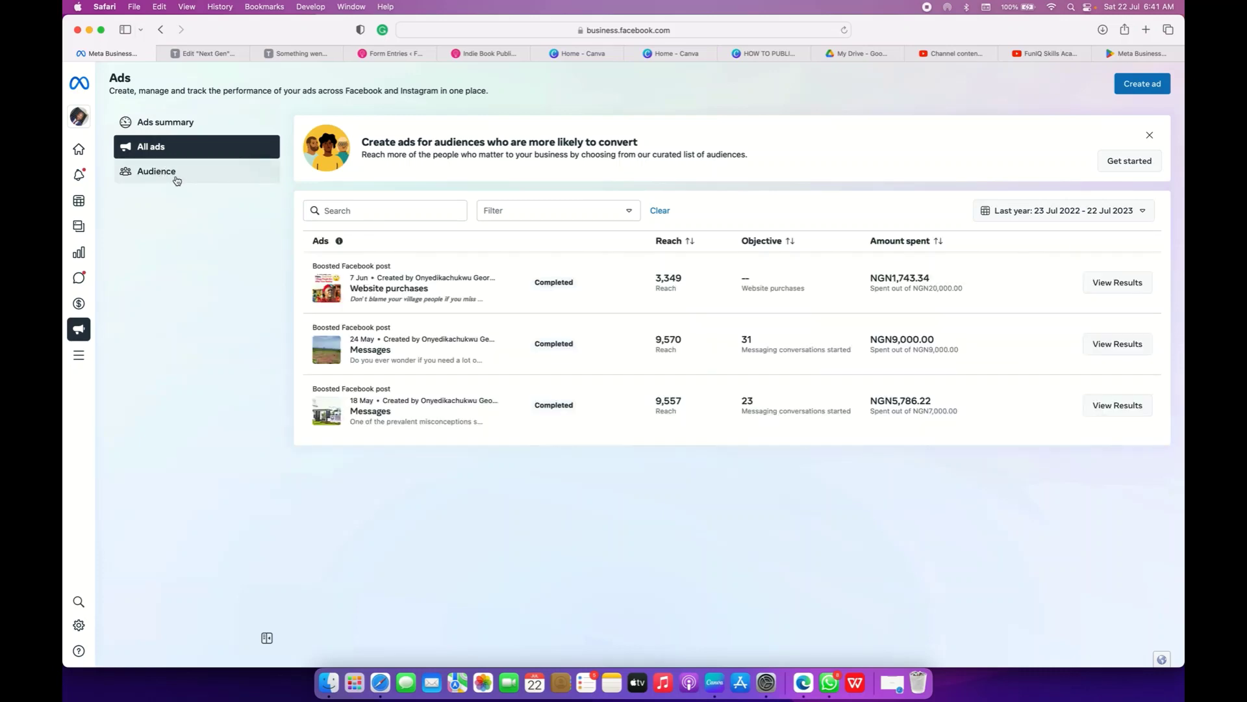
click(171, 176)
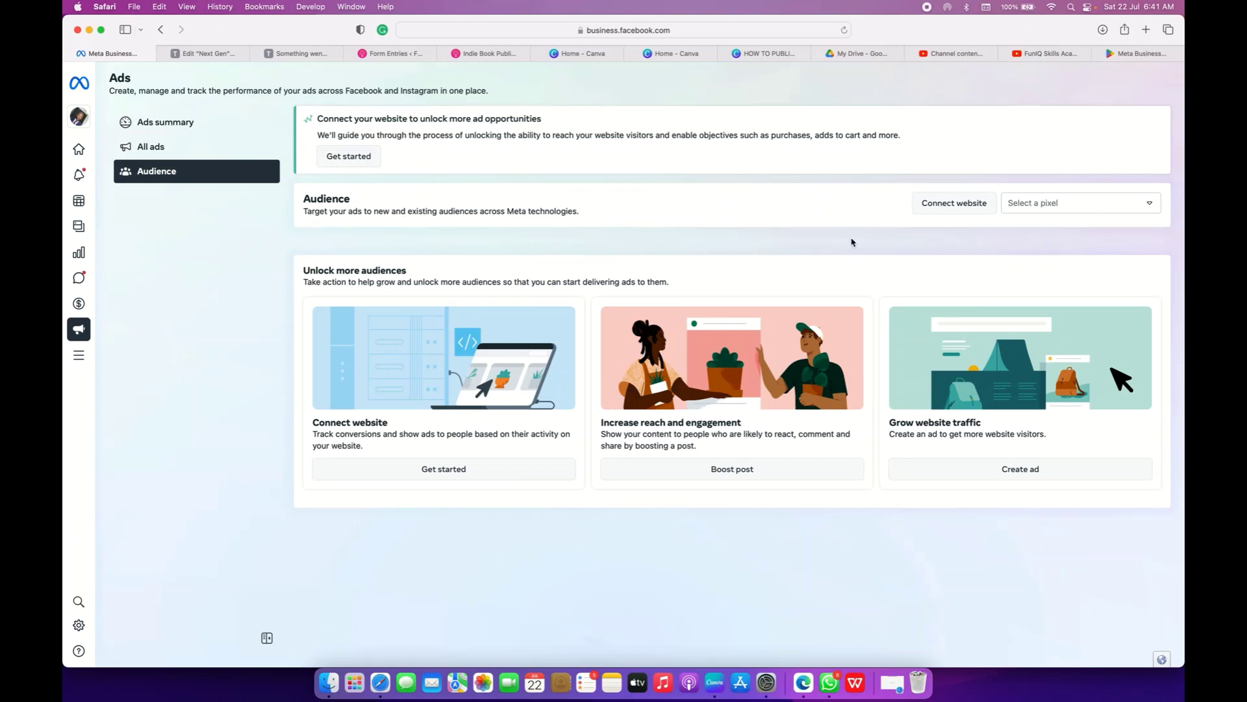
- Explore Sound Collection from the full tool list, pausing the track "The Color Of Water" and browsing the quick picks and track list, and close it
click(118, 357)
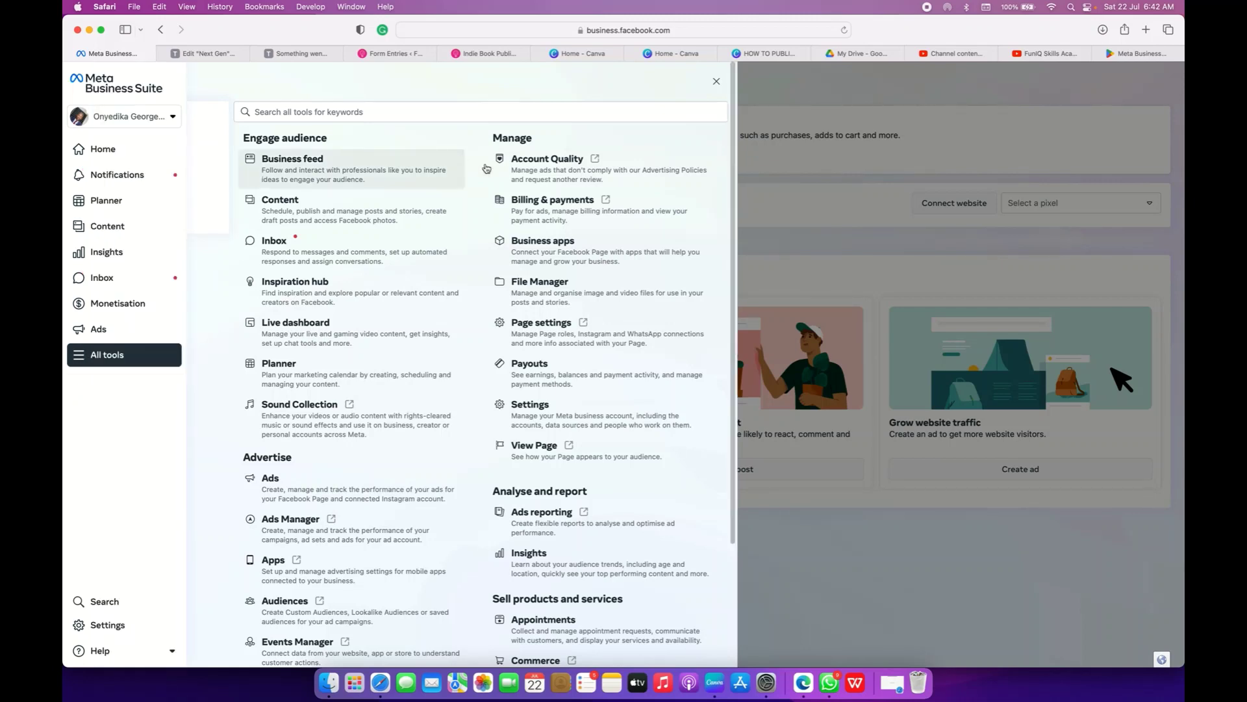
mouse_move(98, 309)
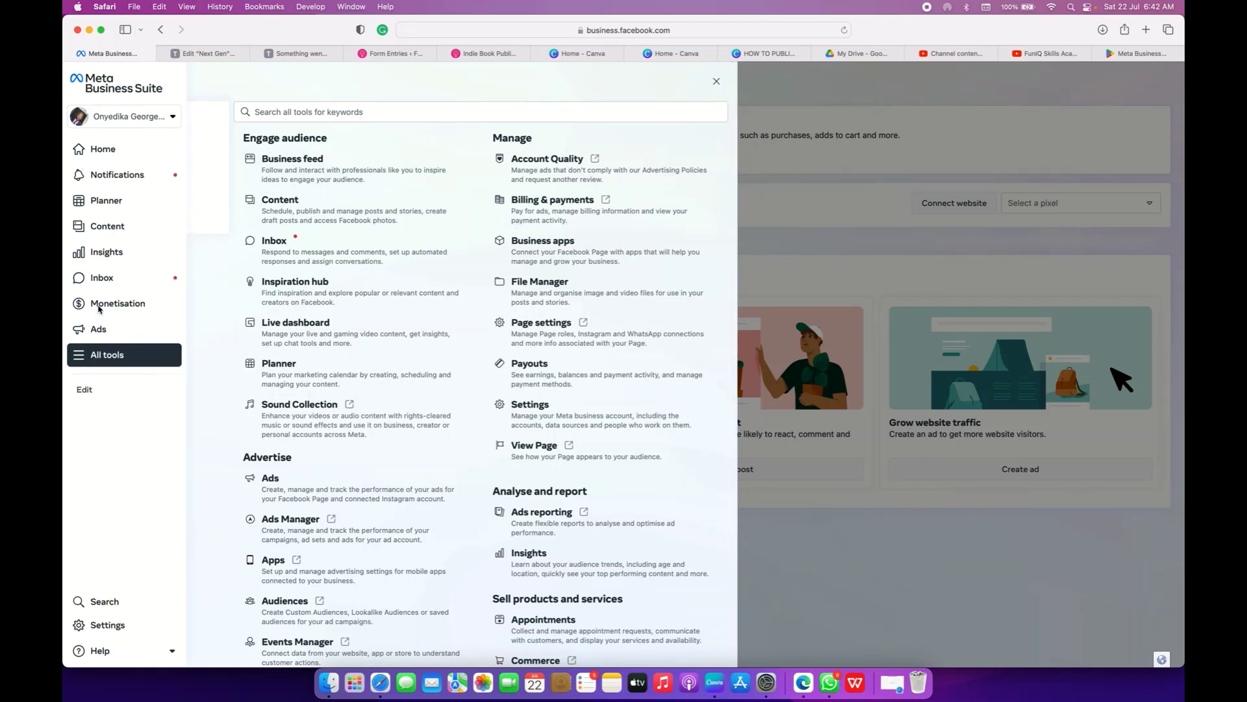
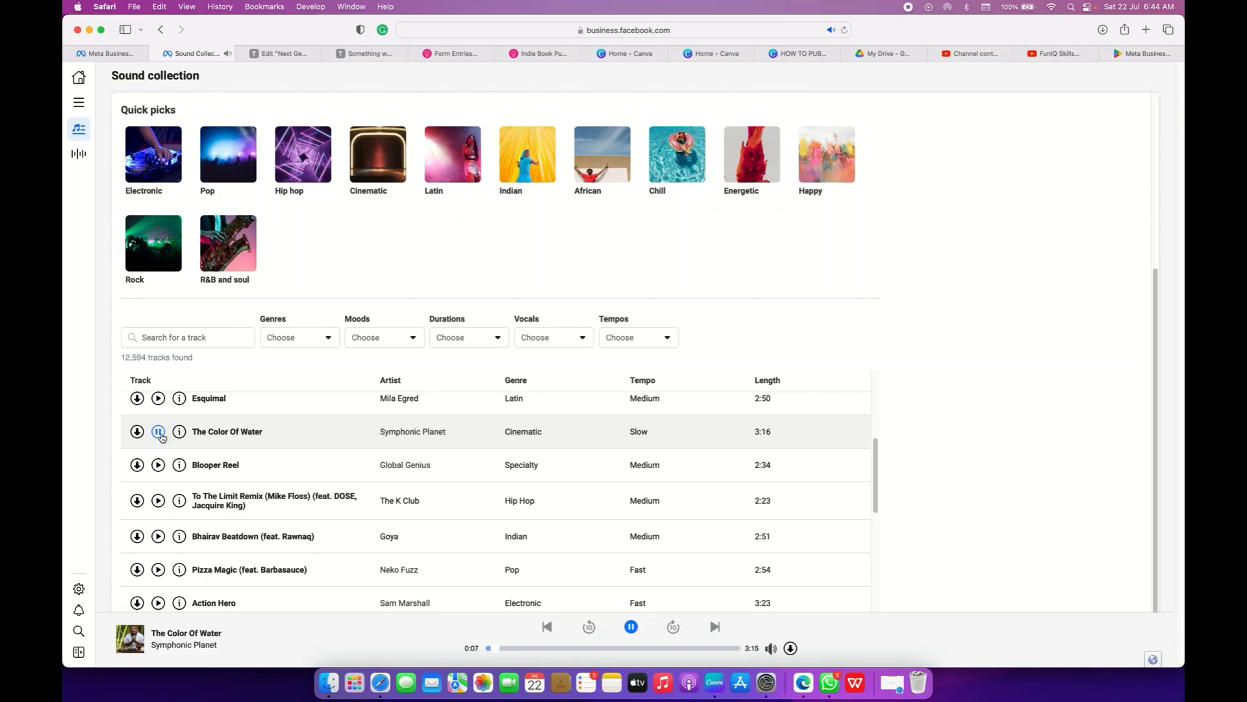
click(160, 433)
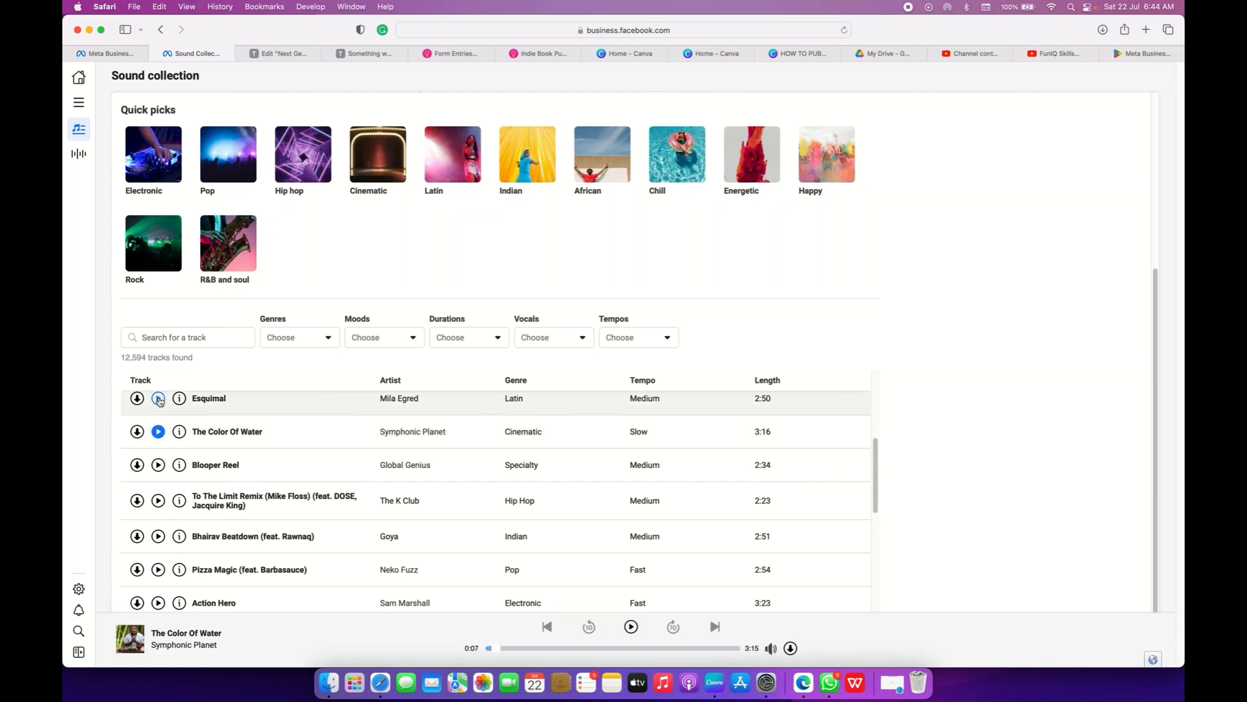
scroll(160, 401, up, 10)
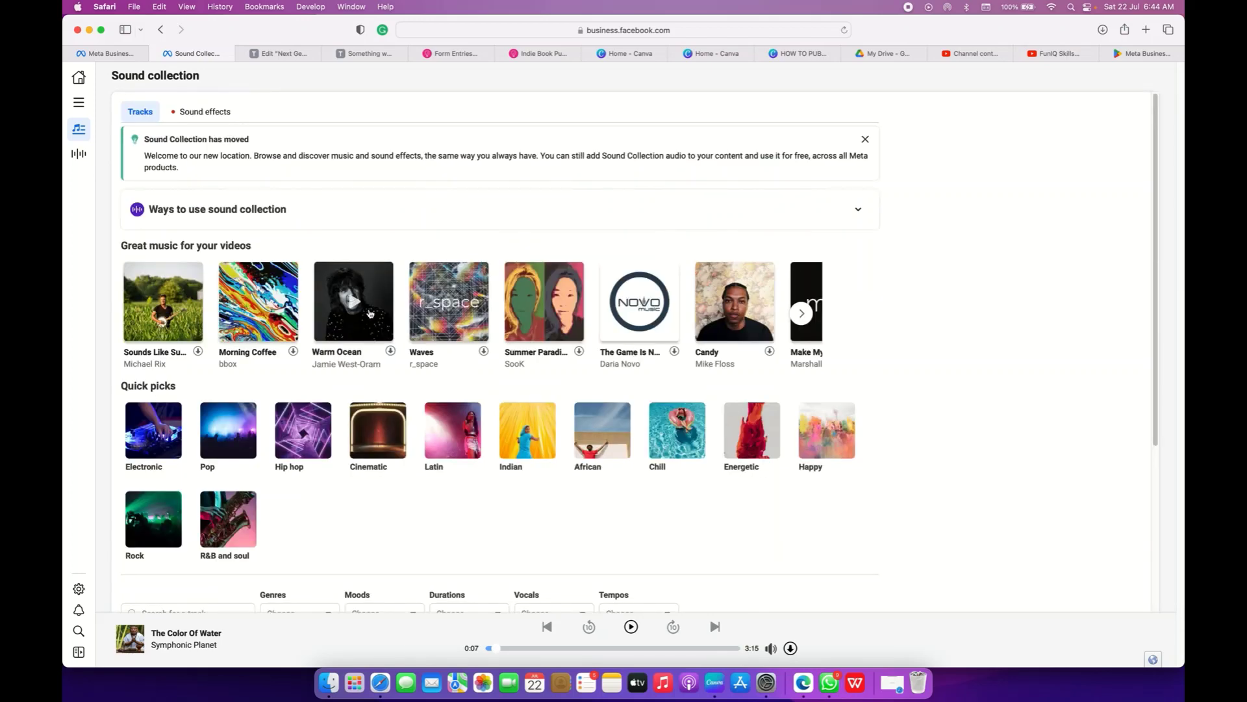
scroll(369, 305, down, 5)
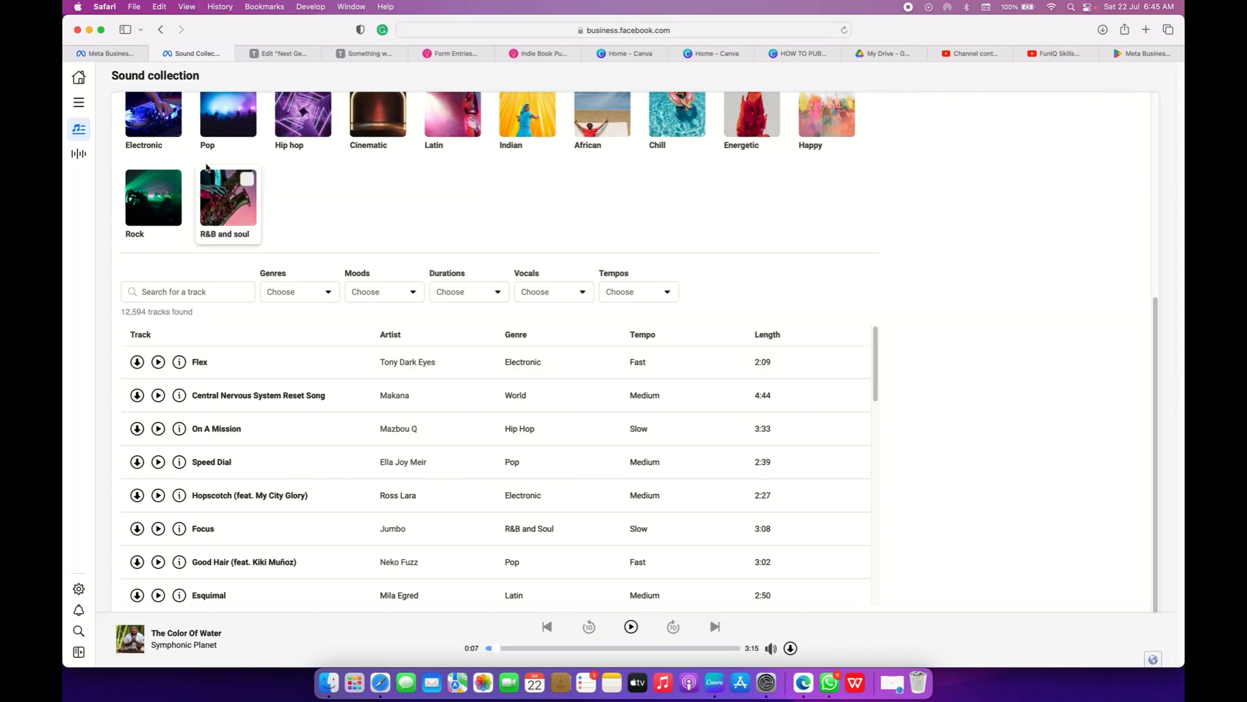
scroll(208, 170, up, 3)
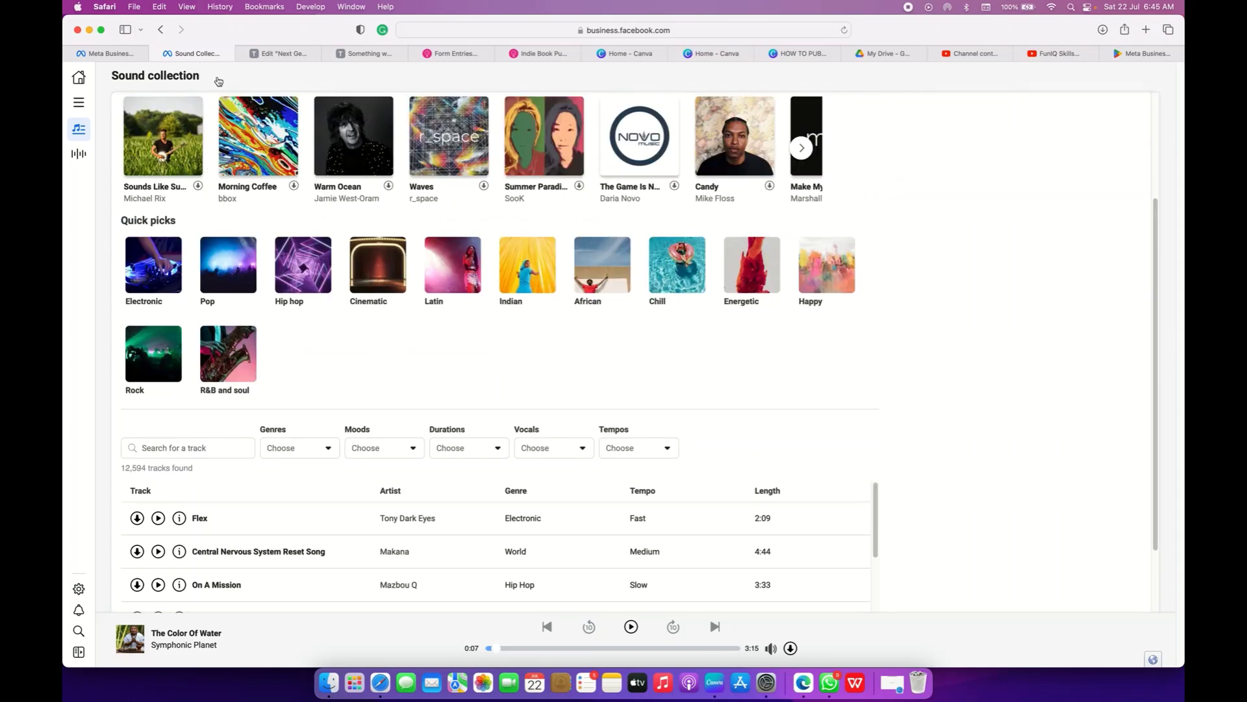
click(157, 54)
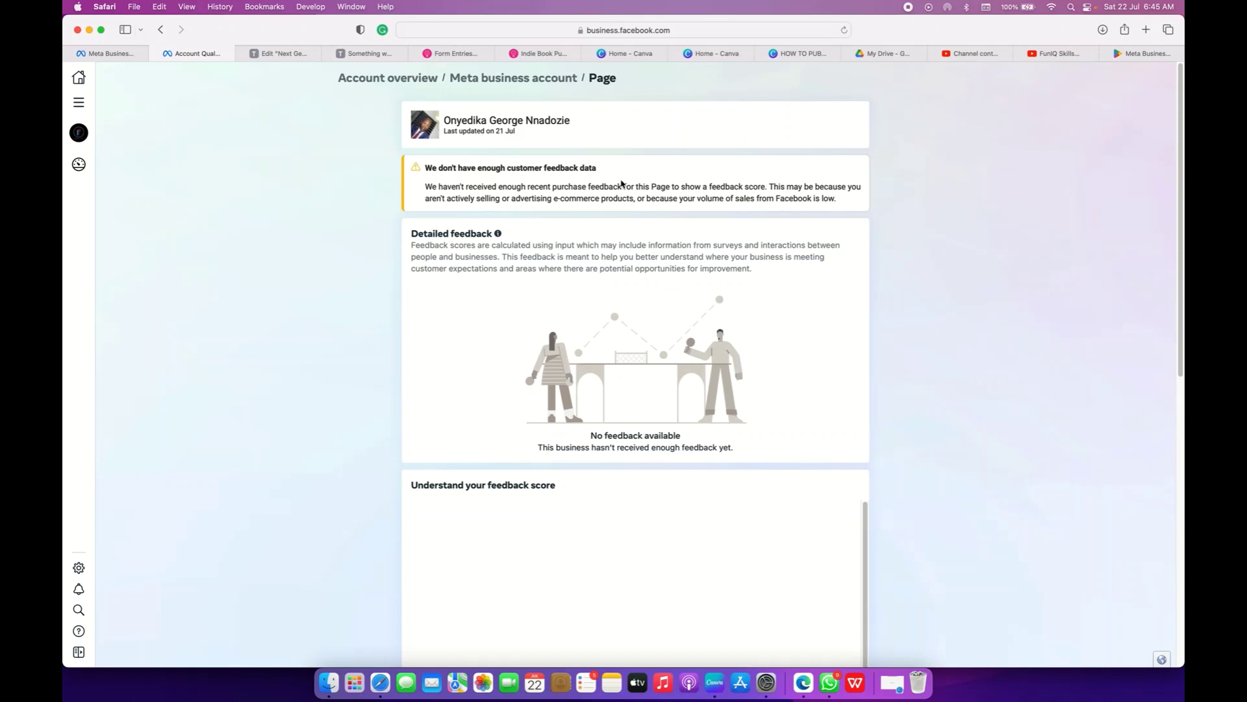
- Examine the Page's customer feedback notice, Detailed feedback and Understand your feedback score sections in Account Quality
scroll(626, 294, down, 5)
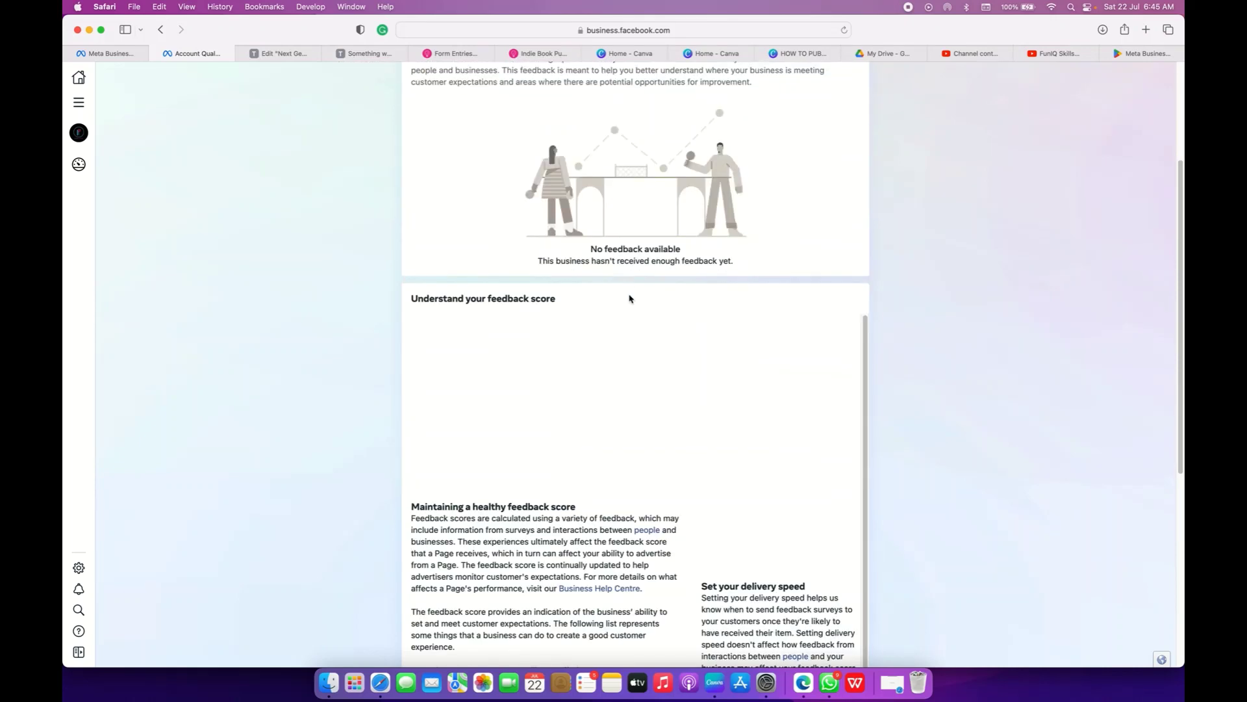
scroll(626, 297, up, 5)
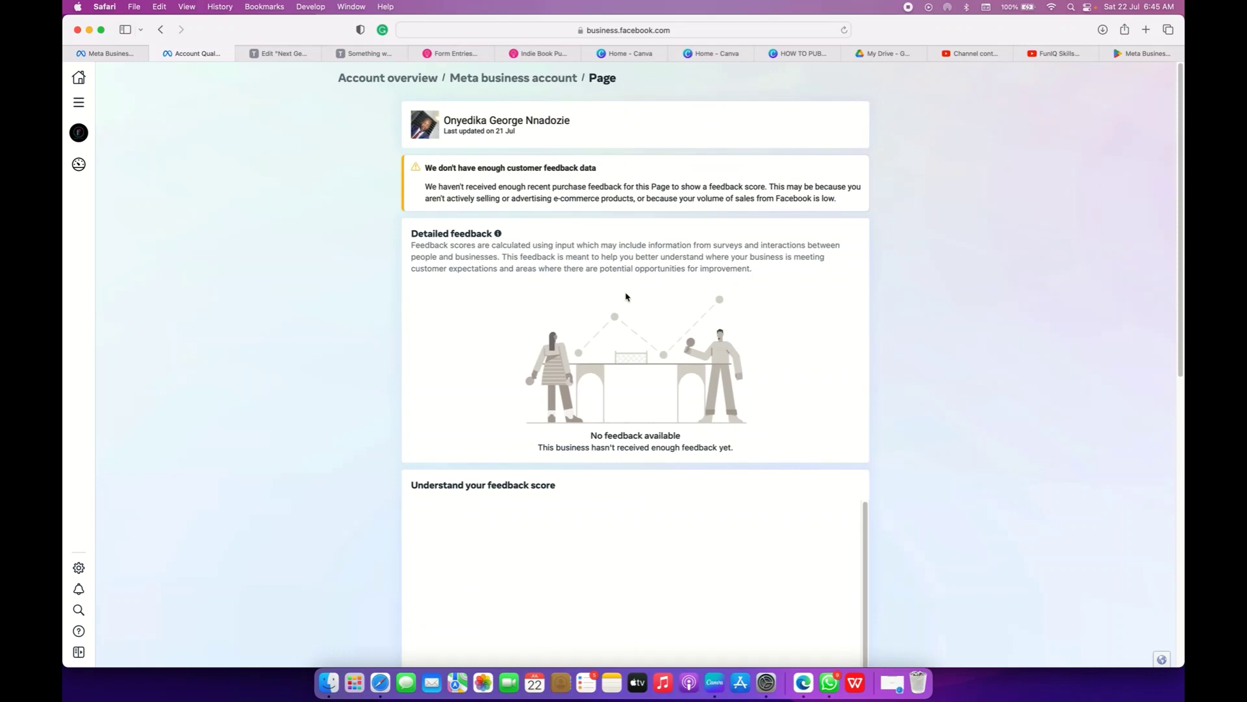
scroll(626, 297, down, 5)
scroll(690, 269, up, 3)
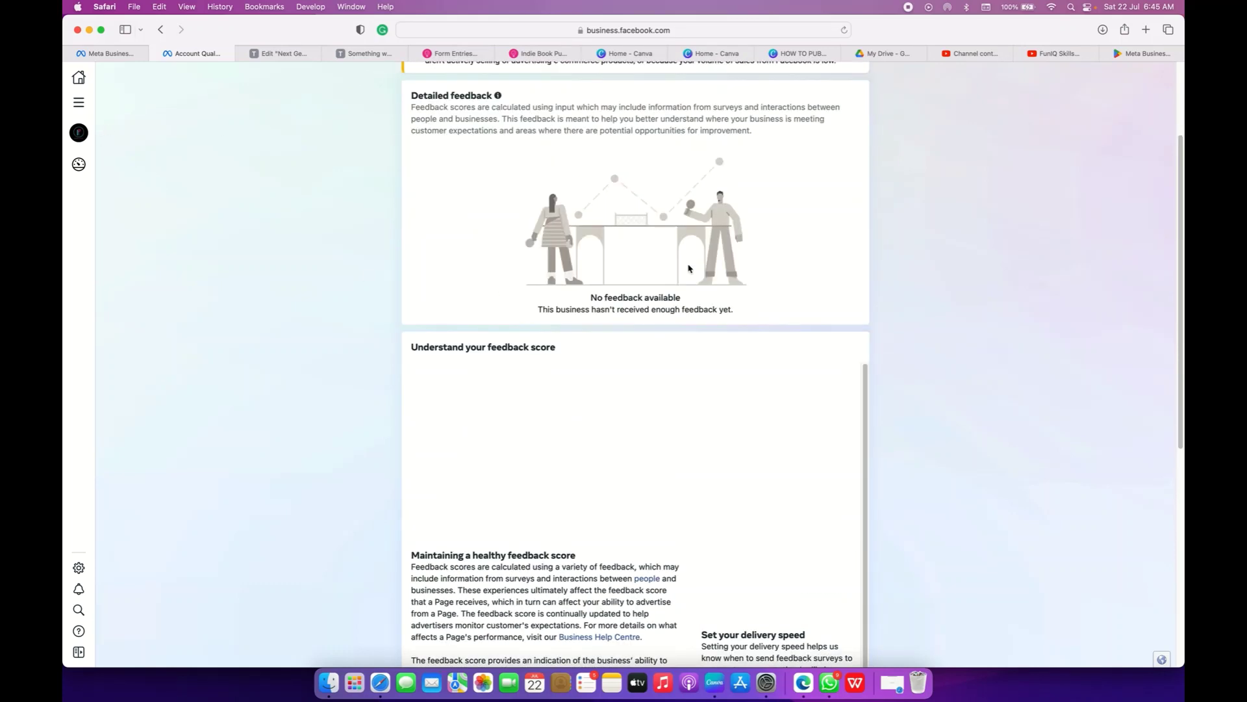
scroll(690, 268, up, 3)
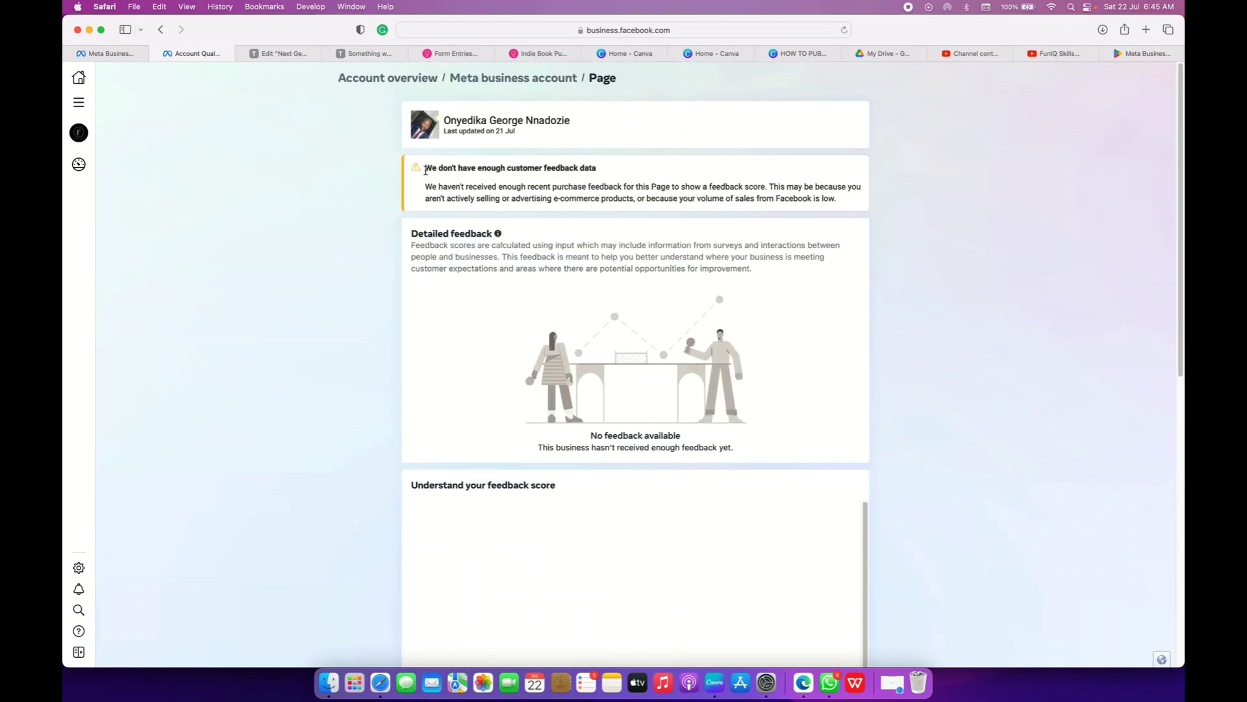
drag(425, 171, 846, 202)
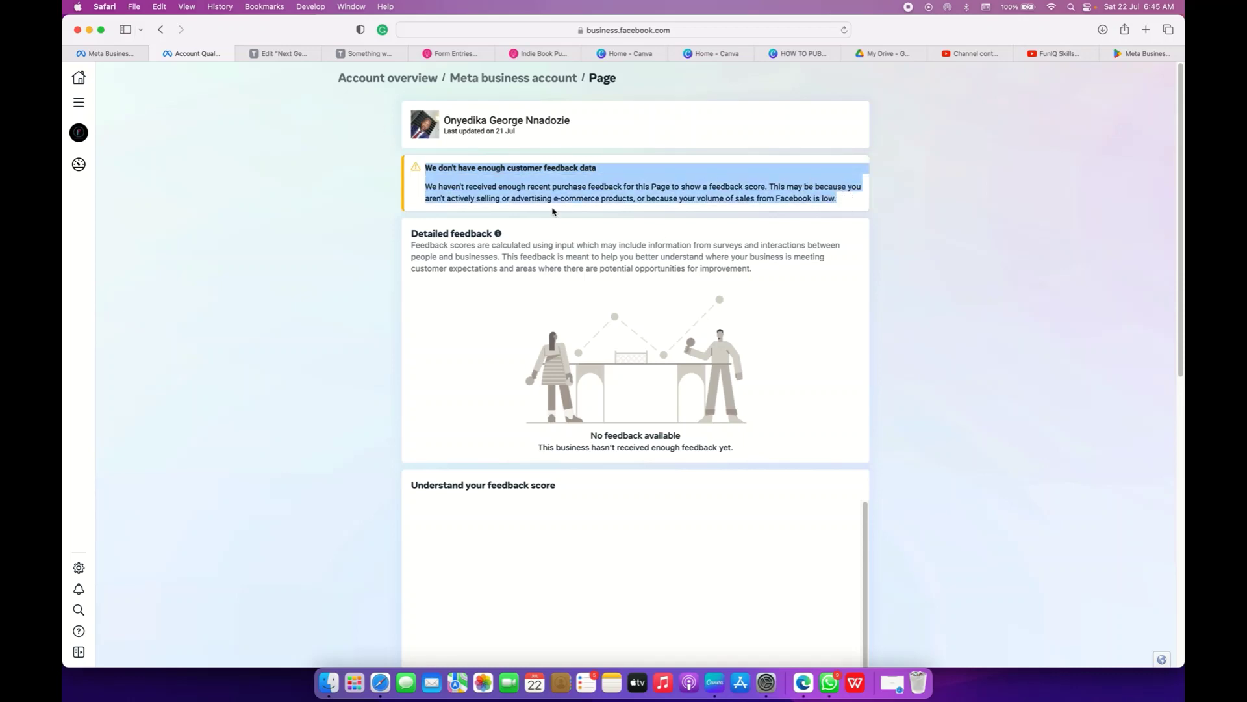
click(606, 246)
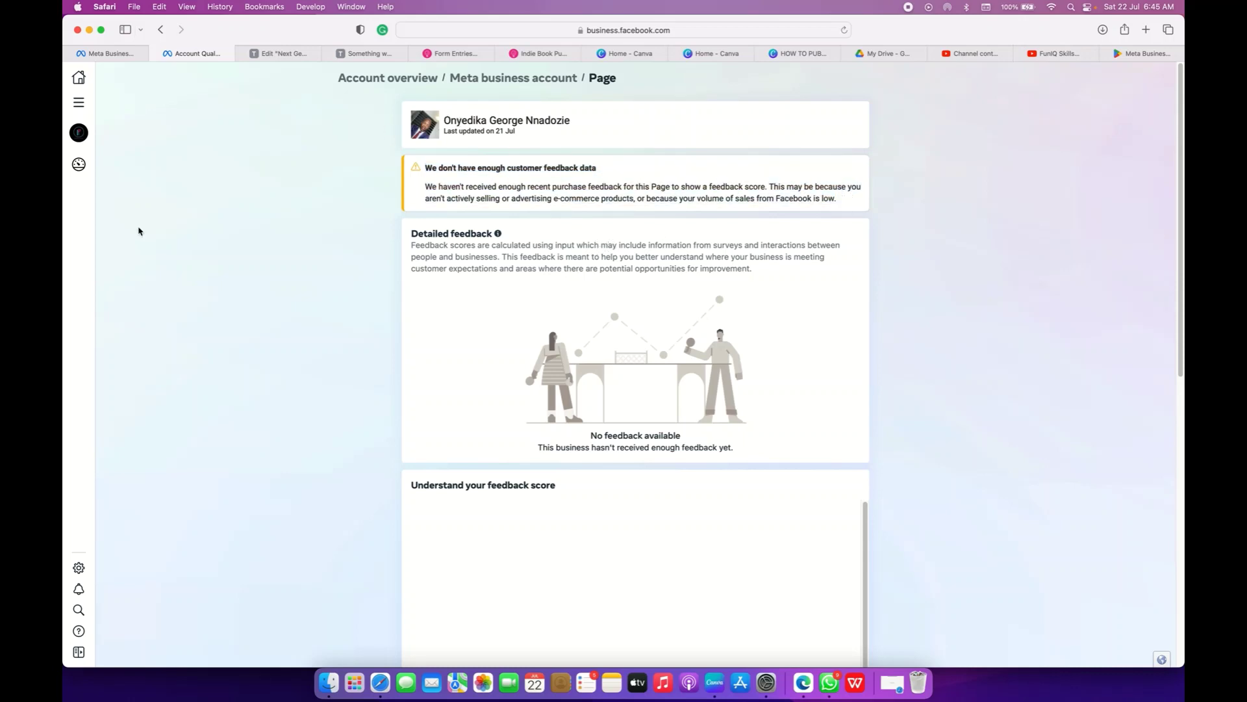
- Open the Account overview, examine the recent account issues, their date range options and the support cases, and close Account Quality
mouse_move(81, 166)
click(133, 164)
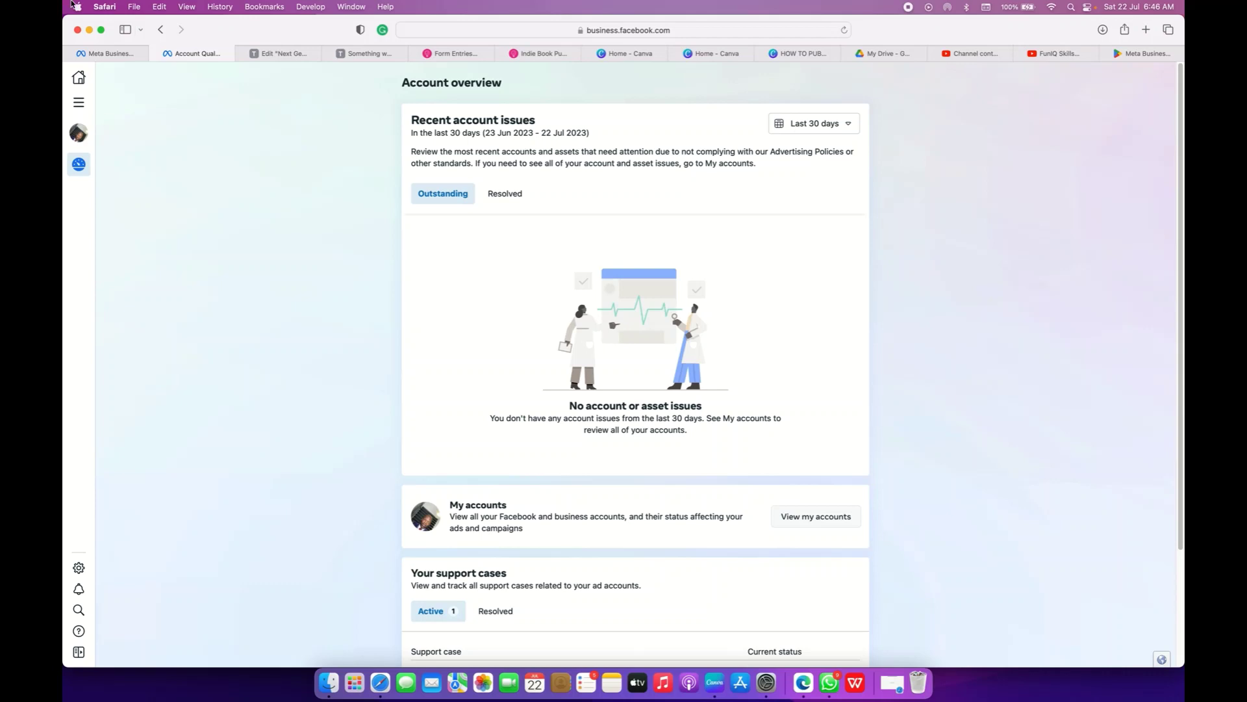
click(805, 124)
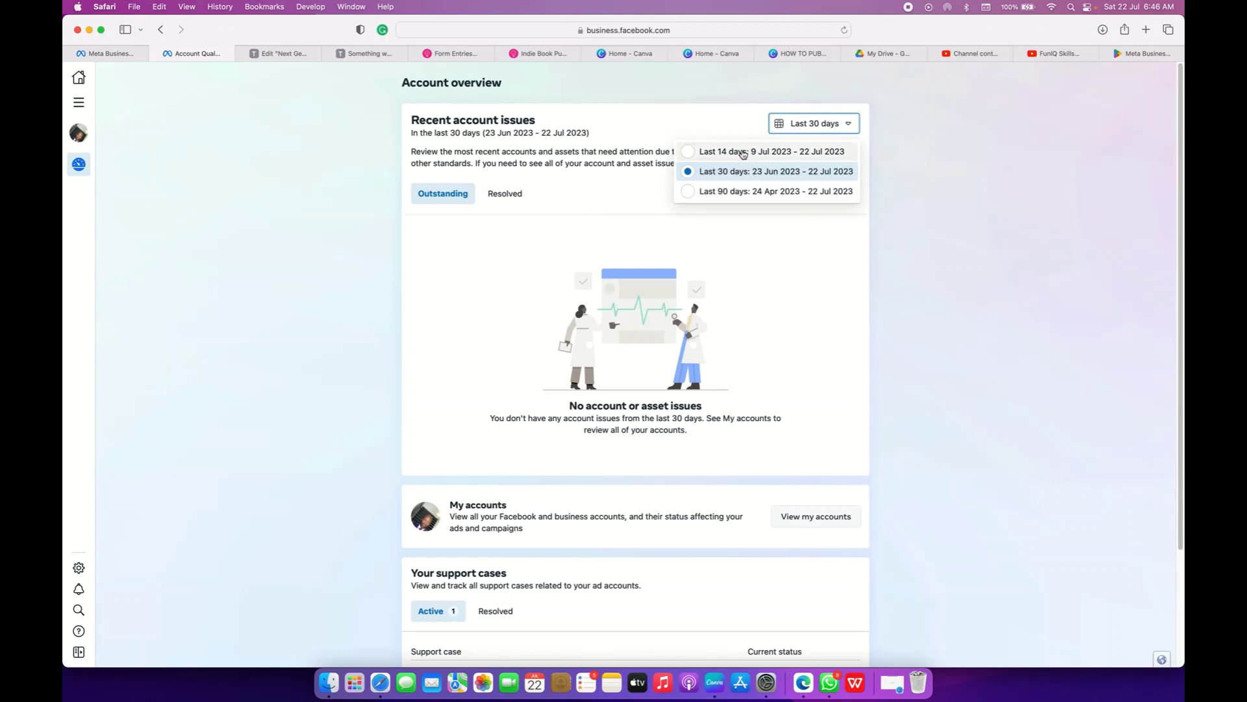
click(586, 185)
scroll(586, 189, down, 3)
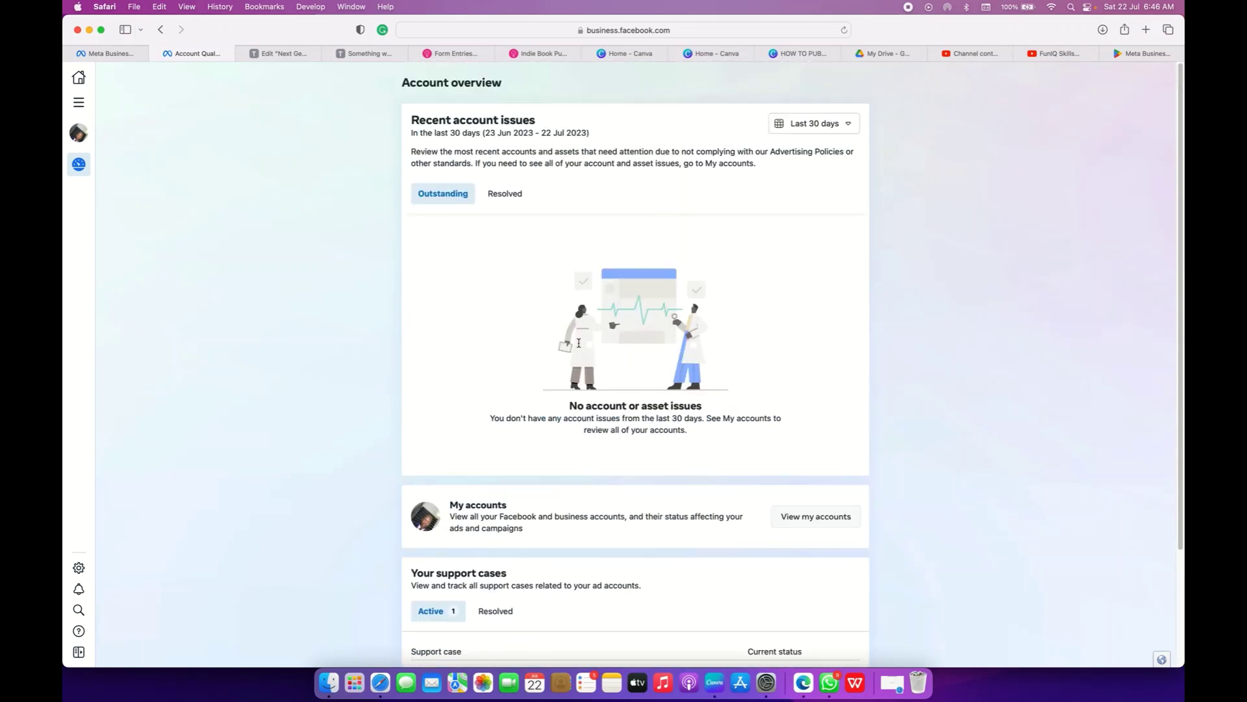
scroll(581, 350, up, 3)
scroll(542, 232, down, 3)
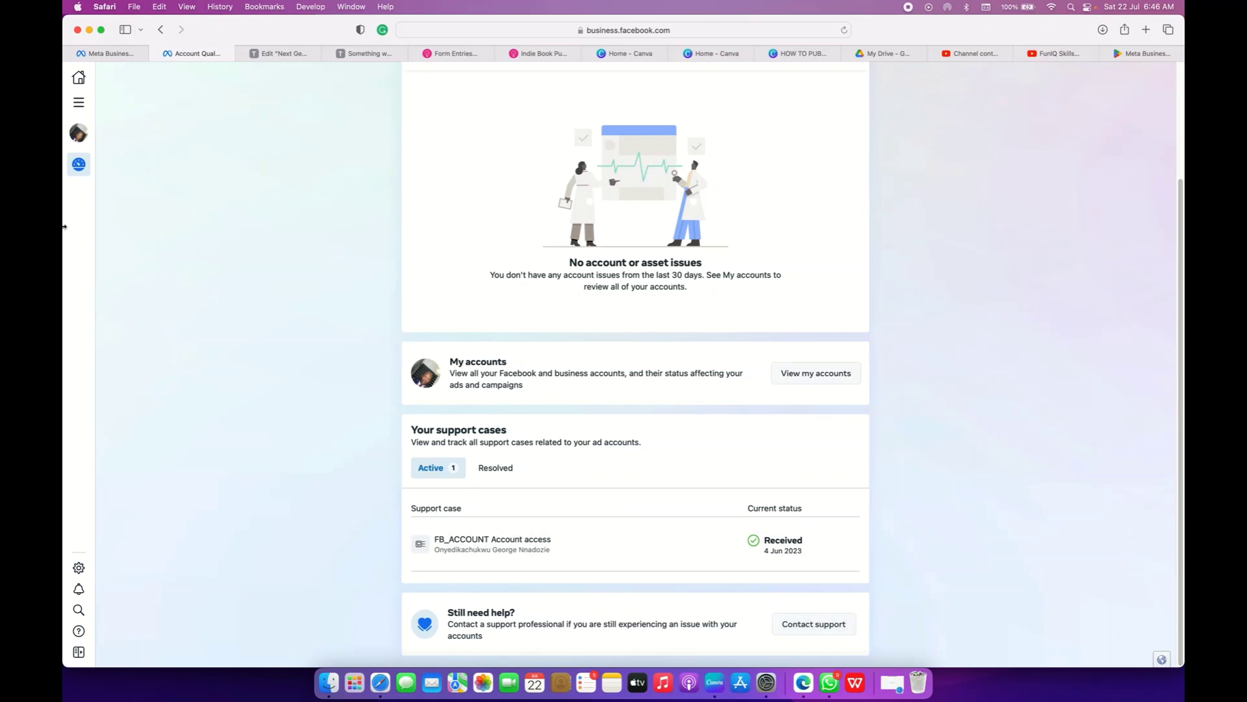
click(156, 53)
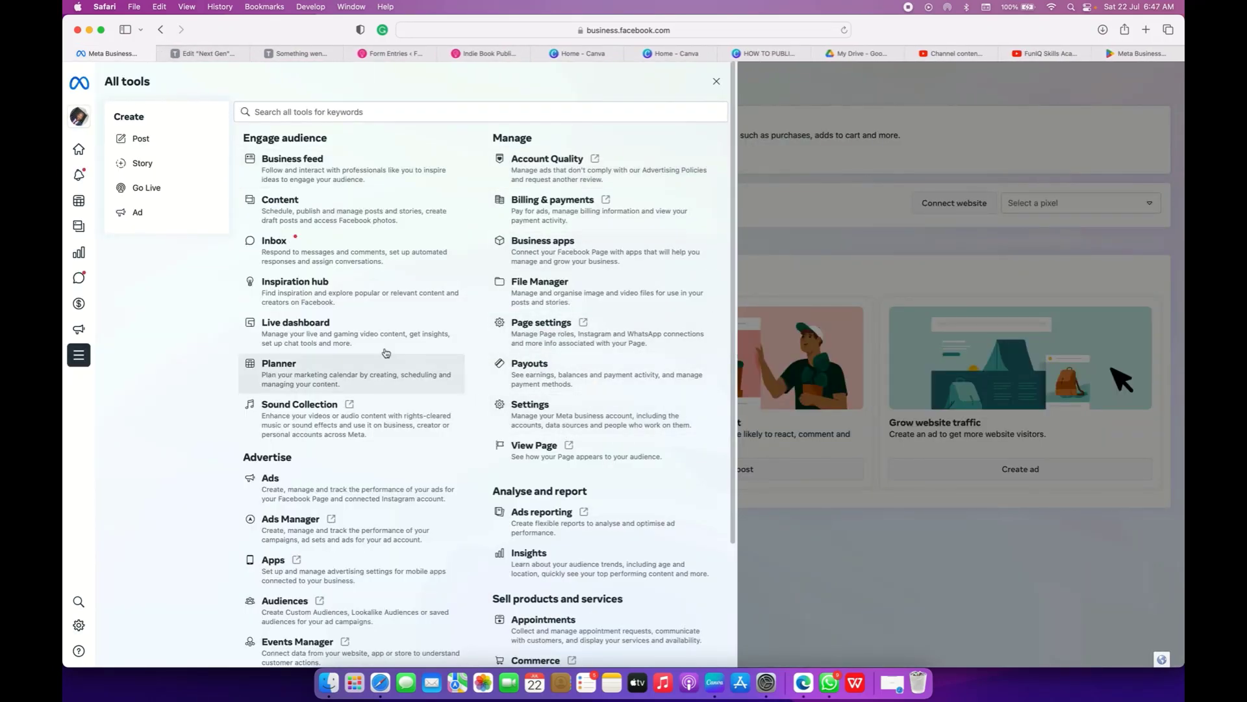
- Open Ads Manager and Audiences from the Advertise tools, each in a new browser tab
scroll(380, 348, down, 4)
scroll(371, 336, down, 1)
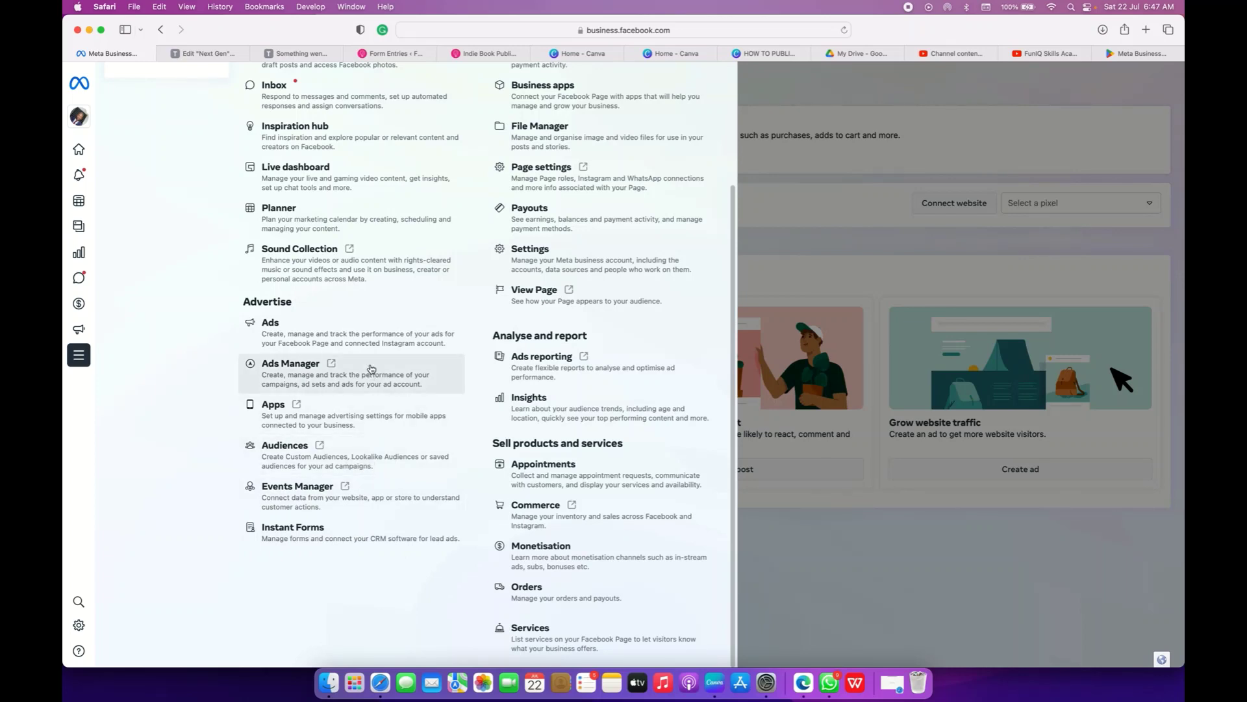
right_click(338, 375)
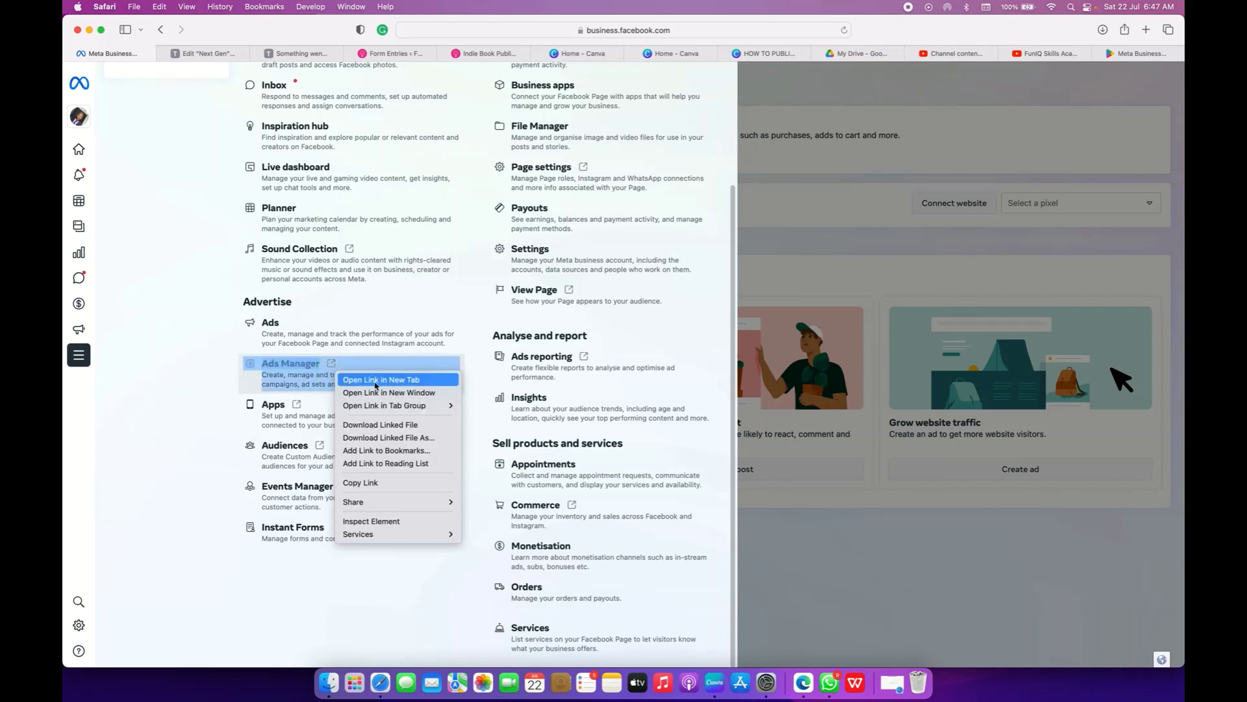
click(377, 380)
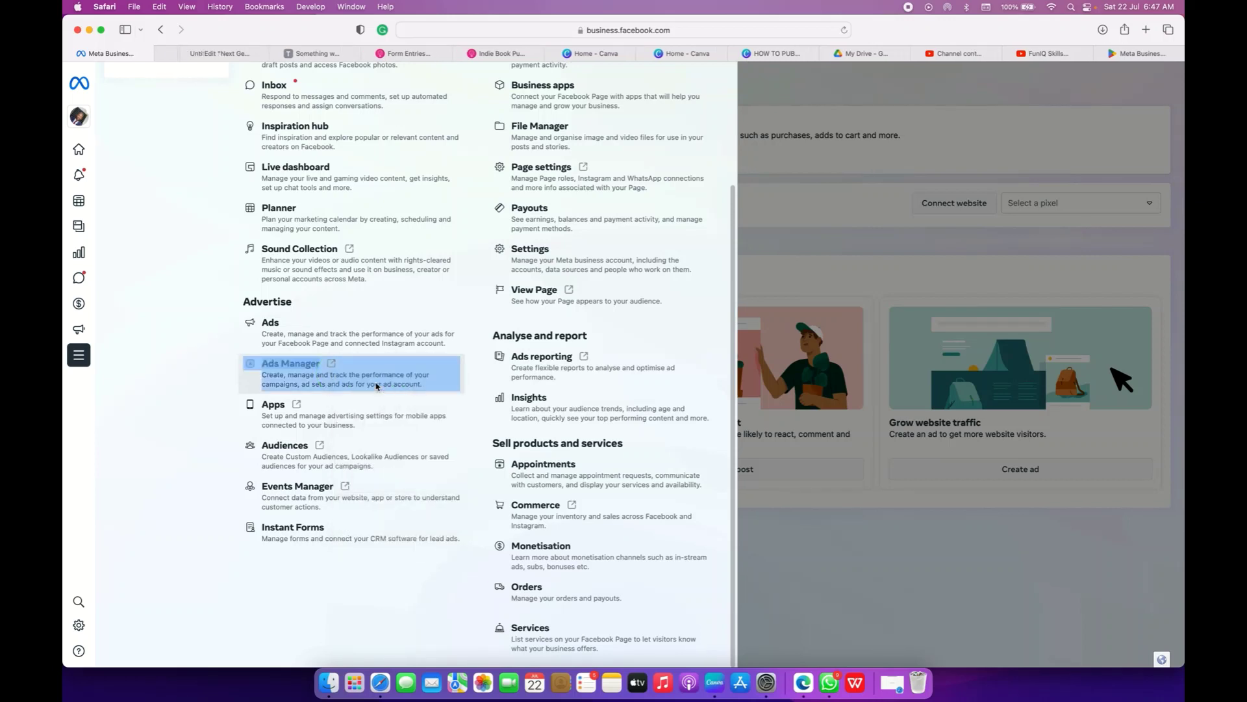
right_click(356, 465)
click(380, 466)
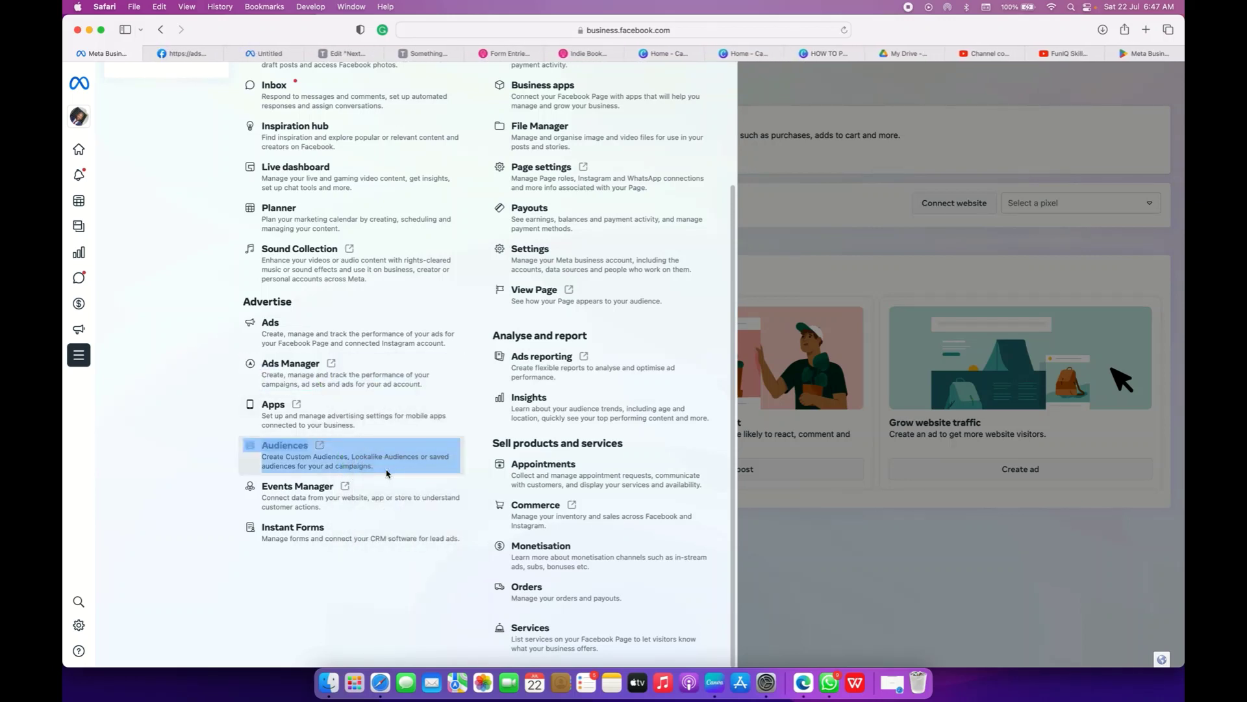
scroll(588, 292, up, 3)
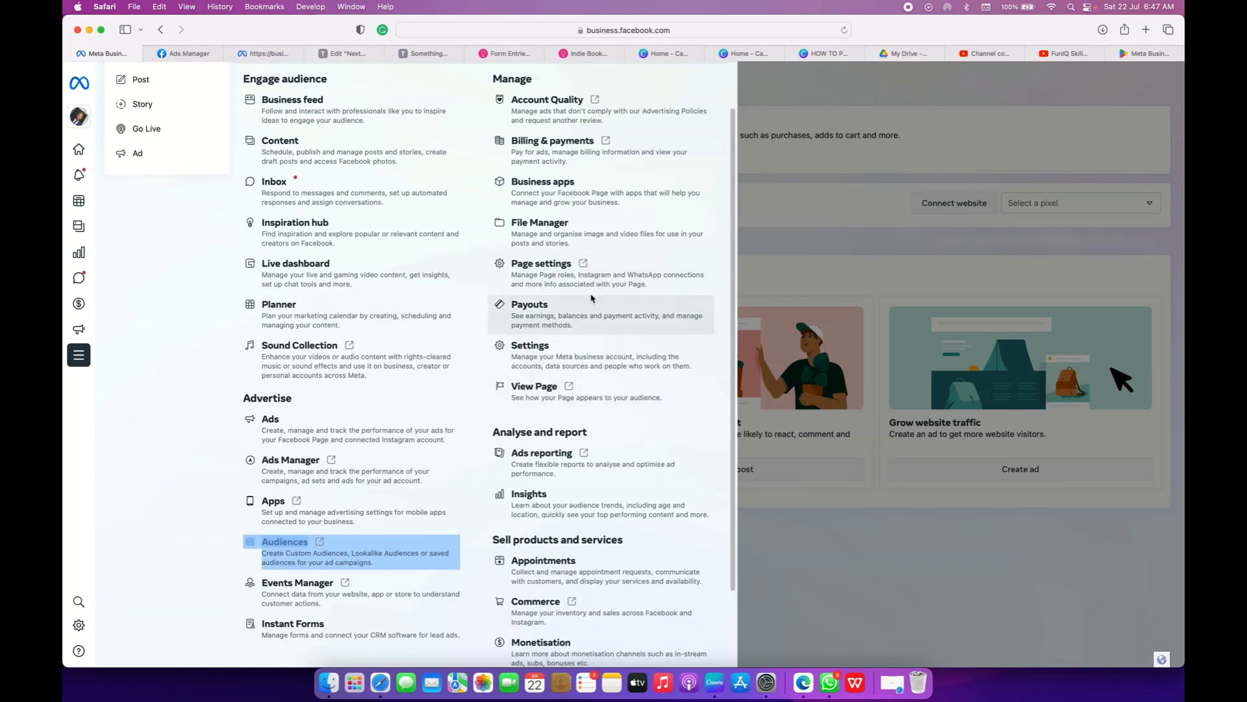
- Open Commerce from the Sell products and services tools in a new browser tab
scroll(592, 295, down, 3)
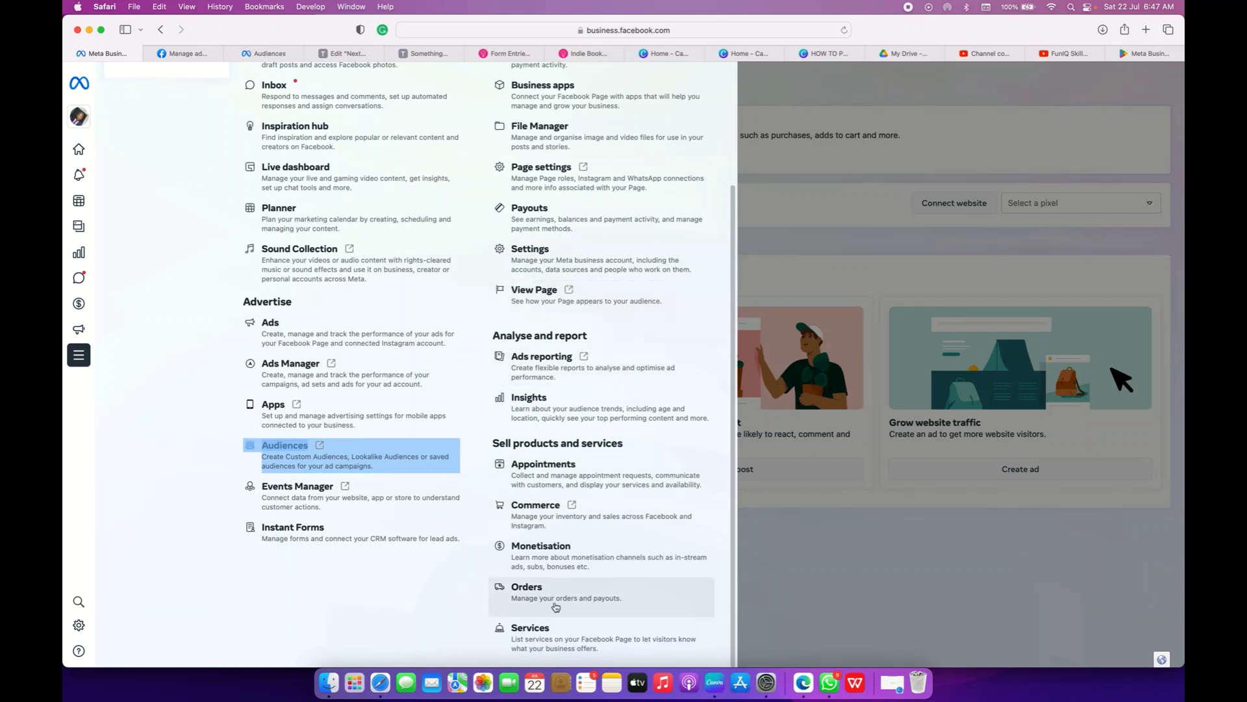
right_click(563, 496)
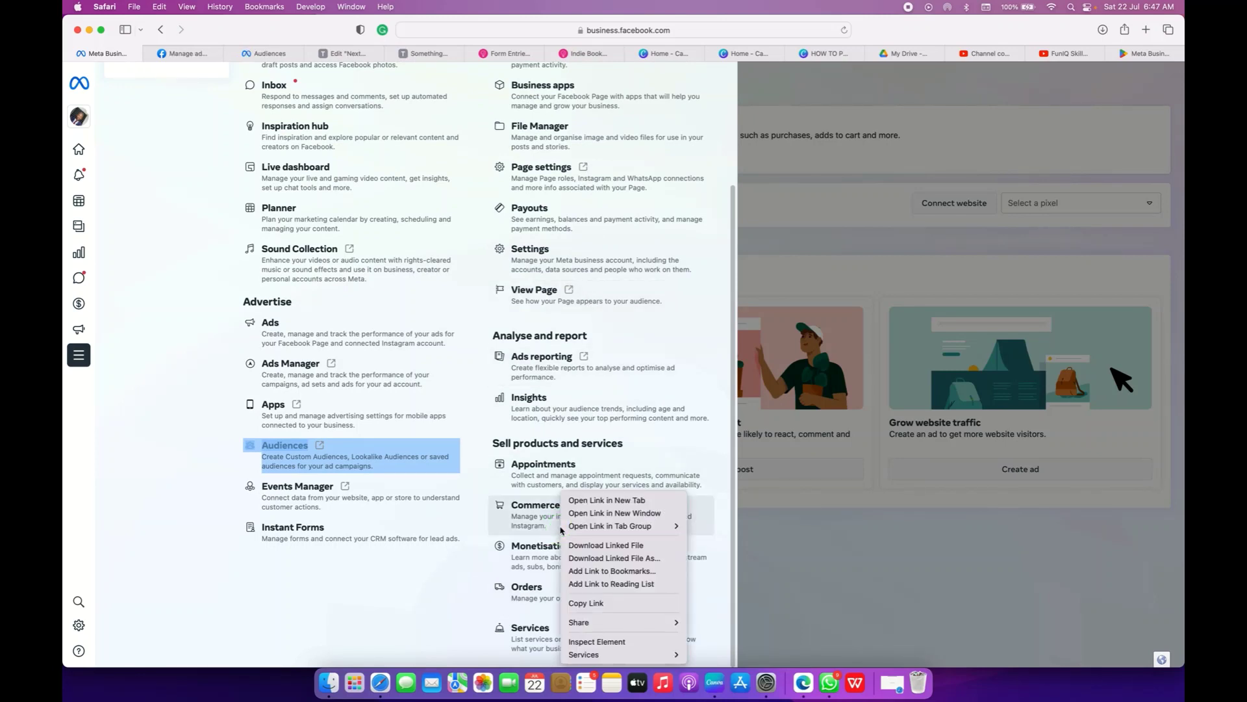
click(591, 500)
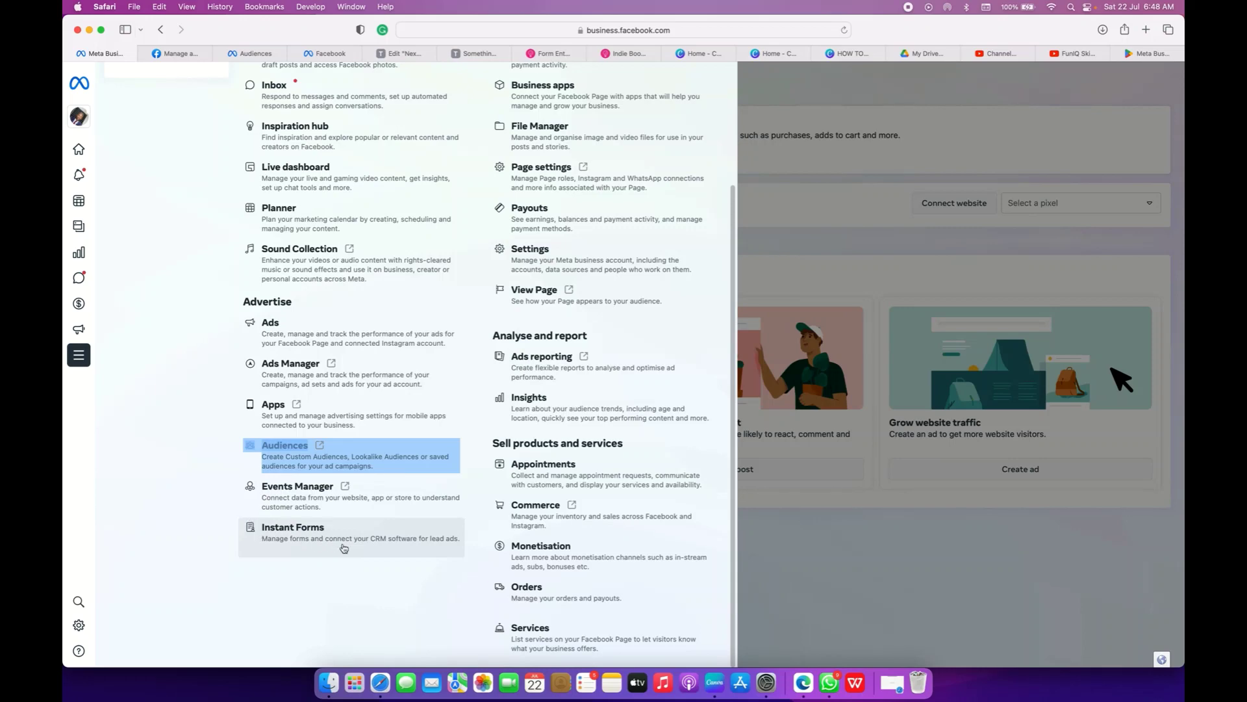
- Switch to Ads Manager and examine its Account overview, including the alerts and campaign trends
click(195, 54)
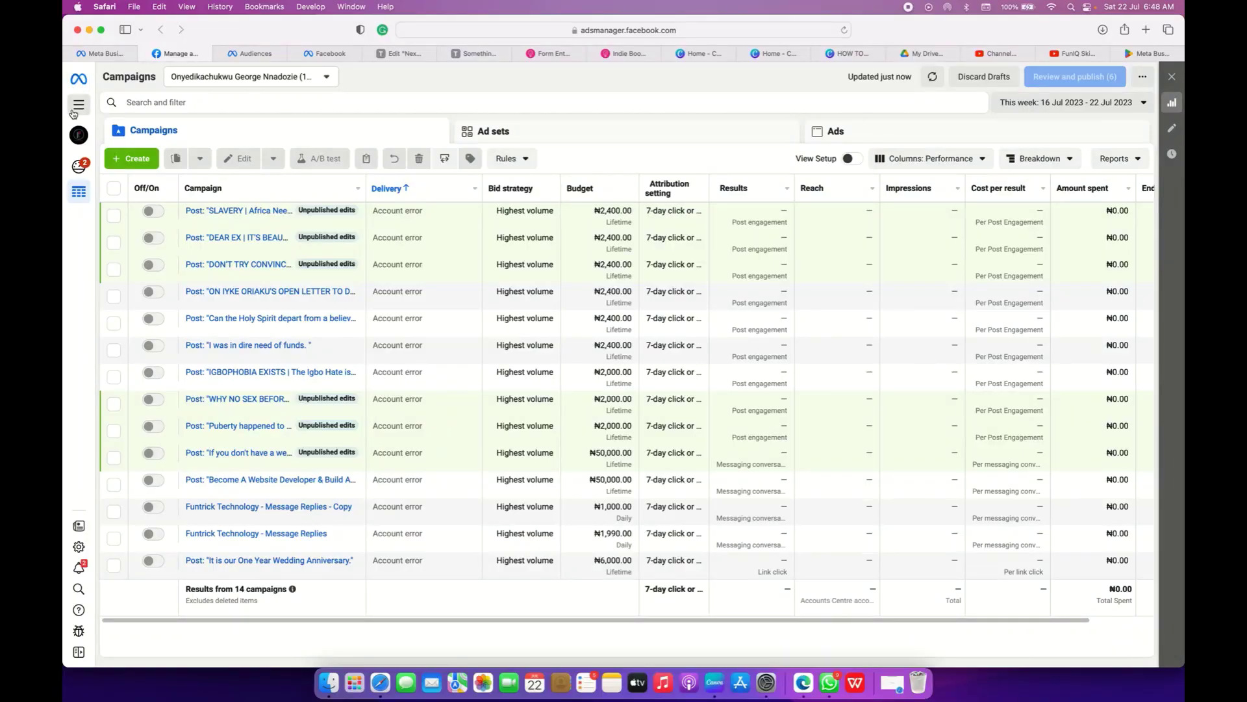
click(81, 168)
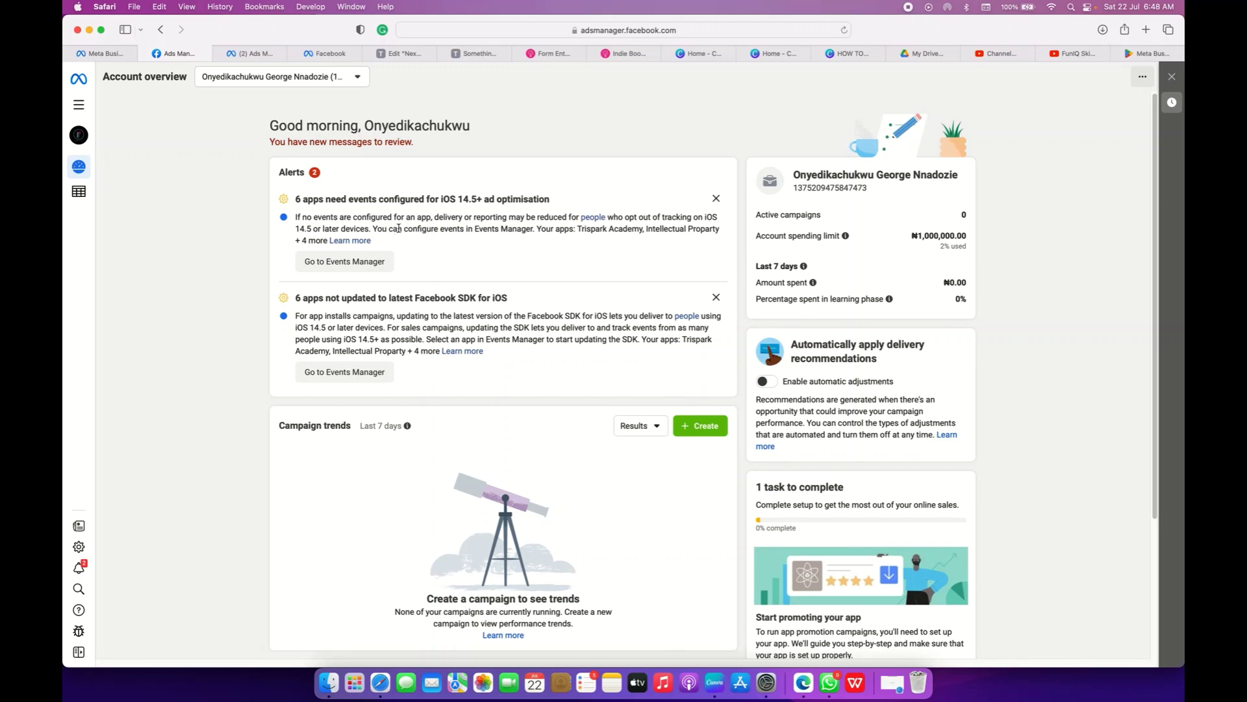
scroll(398, 228, down, 3)
scroll(403, 221, up, 3)
- Start creating a Custom Audience in Audiences and try the Website, App activity and Catalogue sources
click(257, 58)
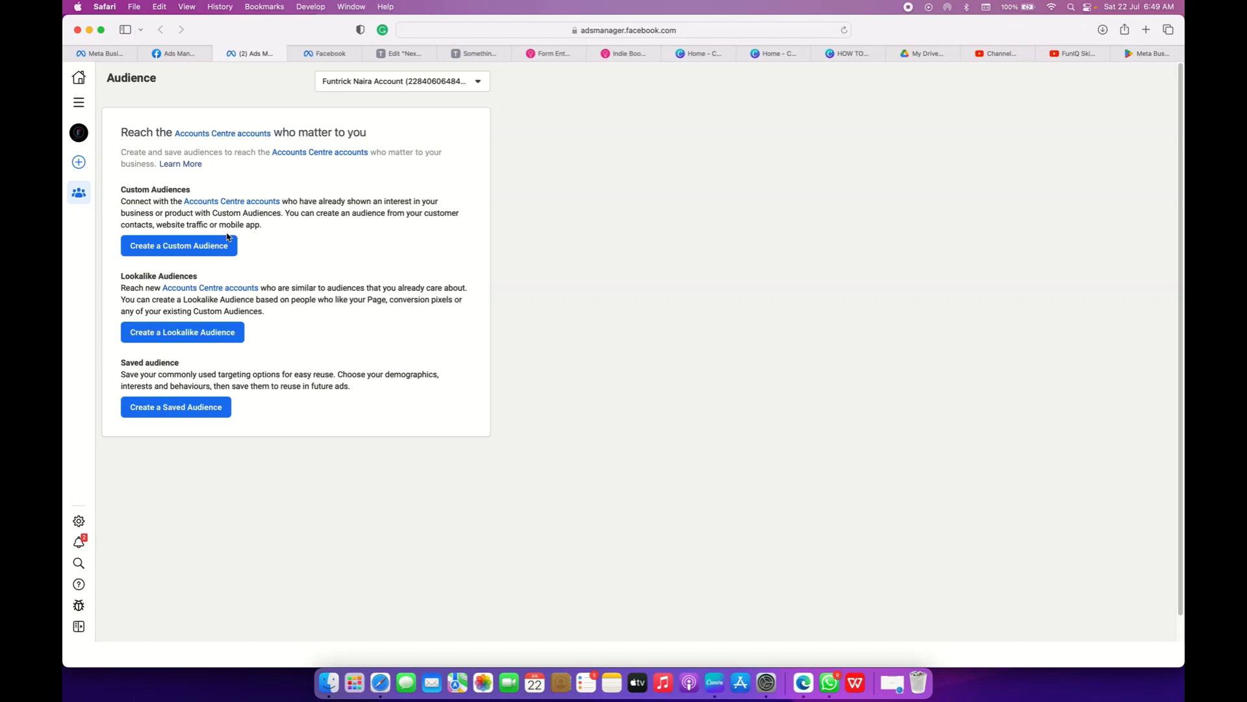
click(193, 250)
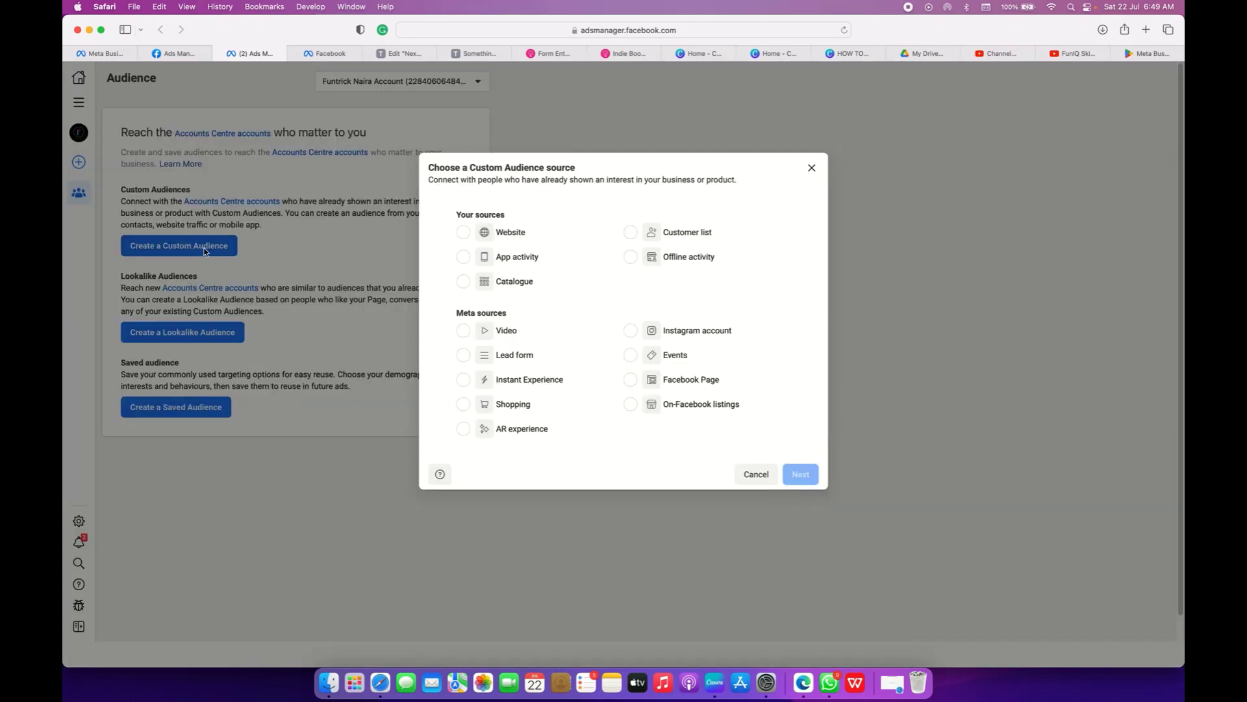
click(466, 237)
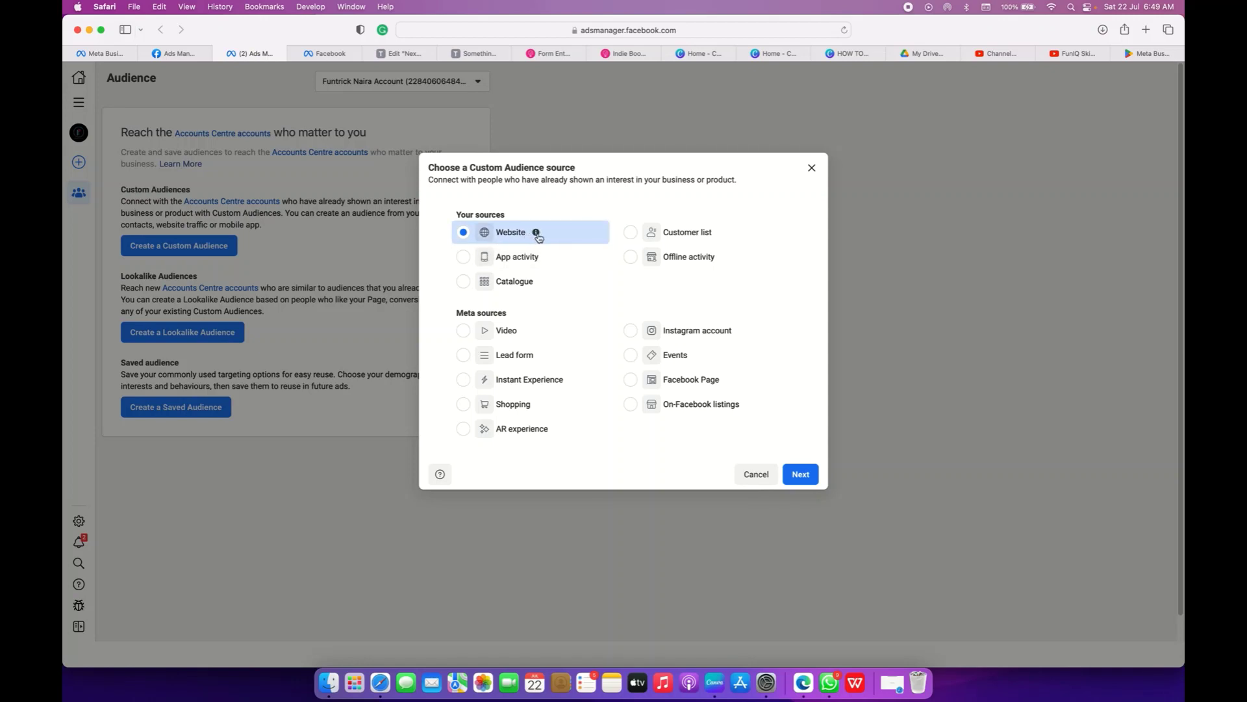
mouse_move(537, 236)
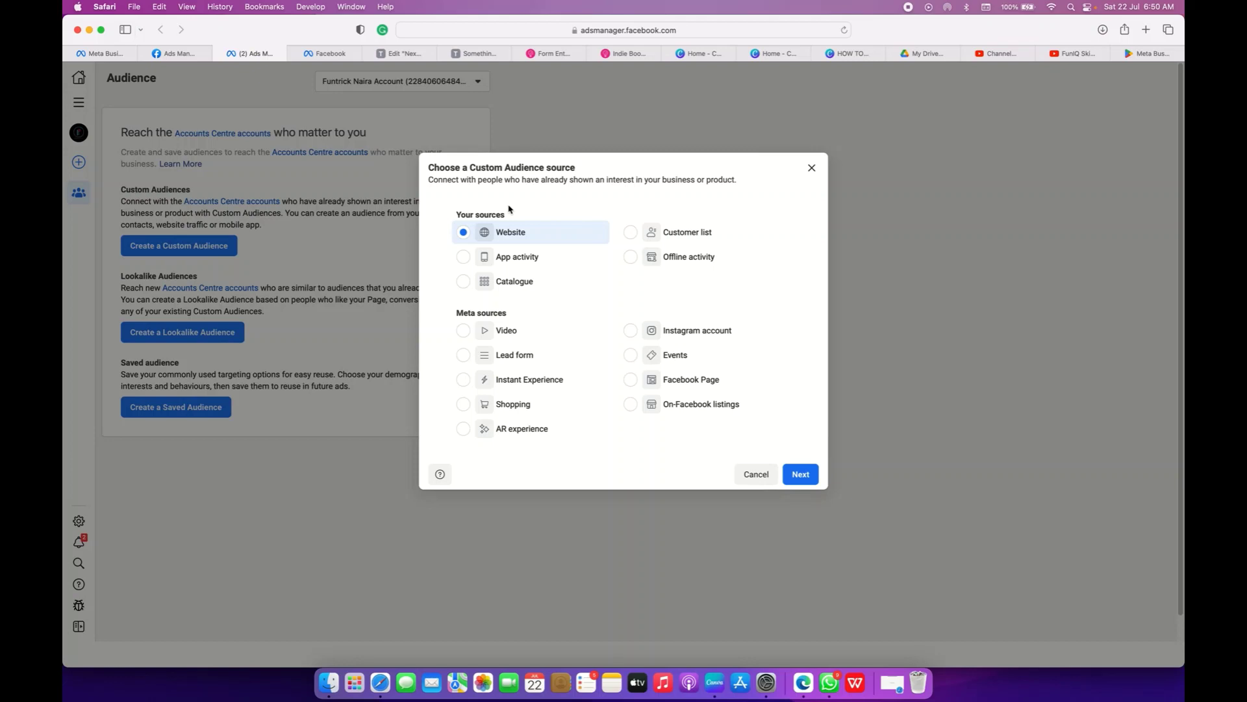
click(502, 258)
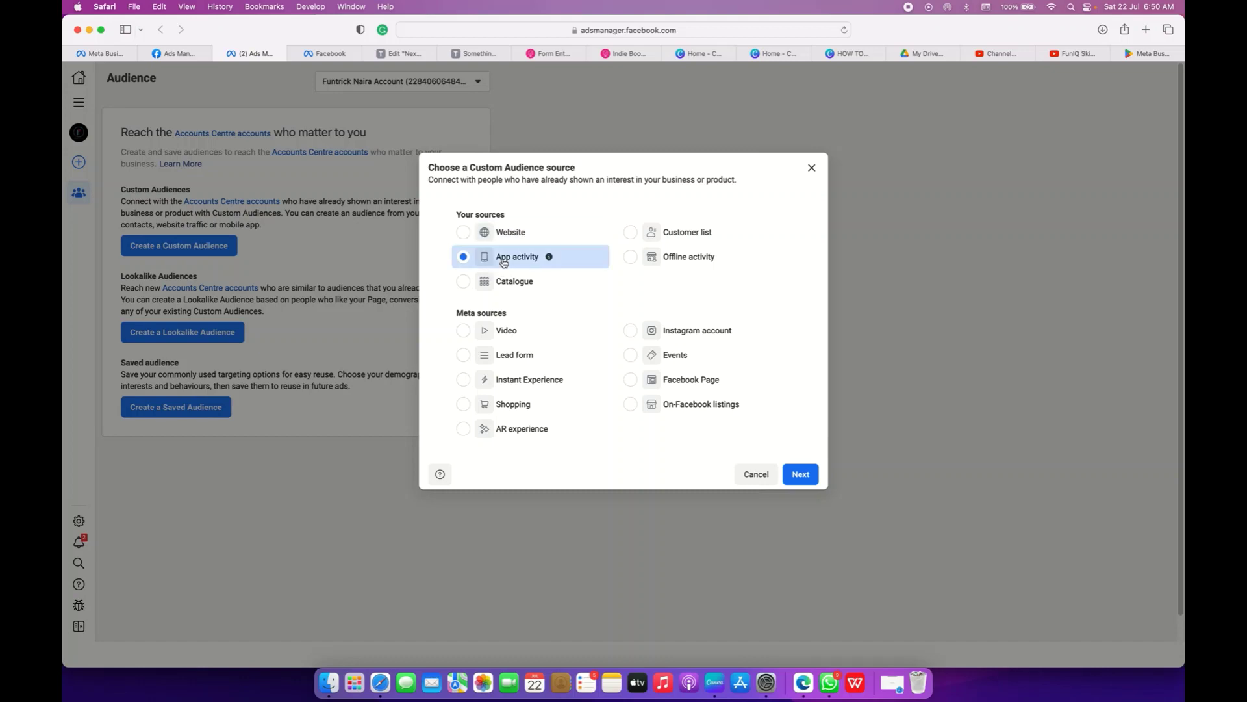
click(465, 286)
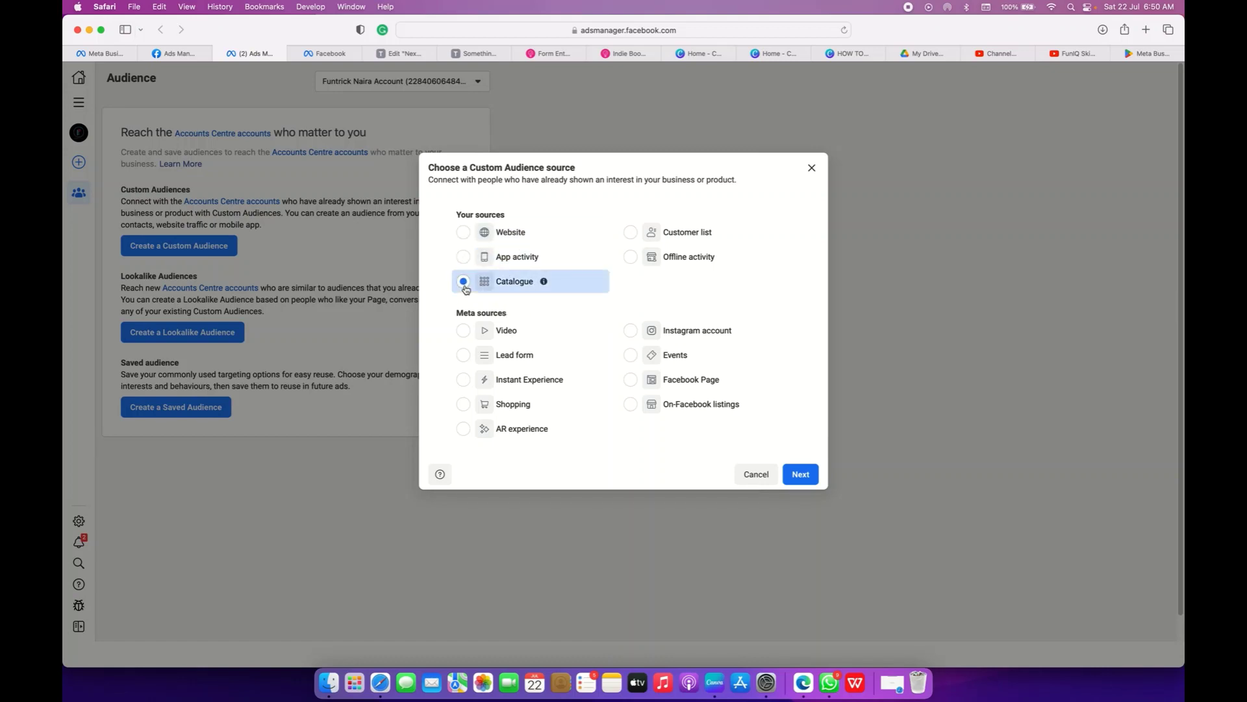
- Try the Customer list and Offline activity sources for the Custom Audience, reading the description of each
click(653, 240)
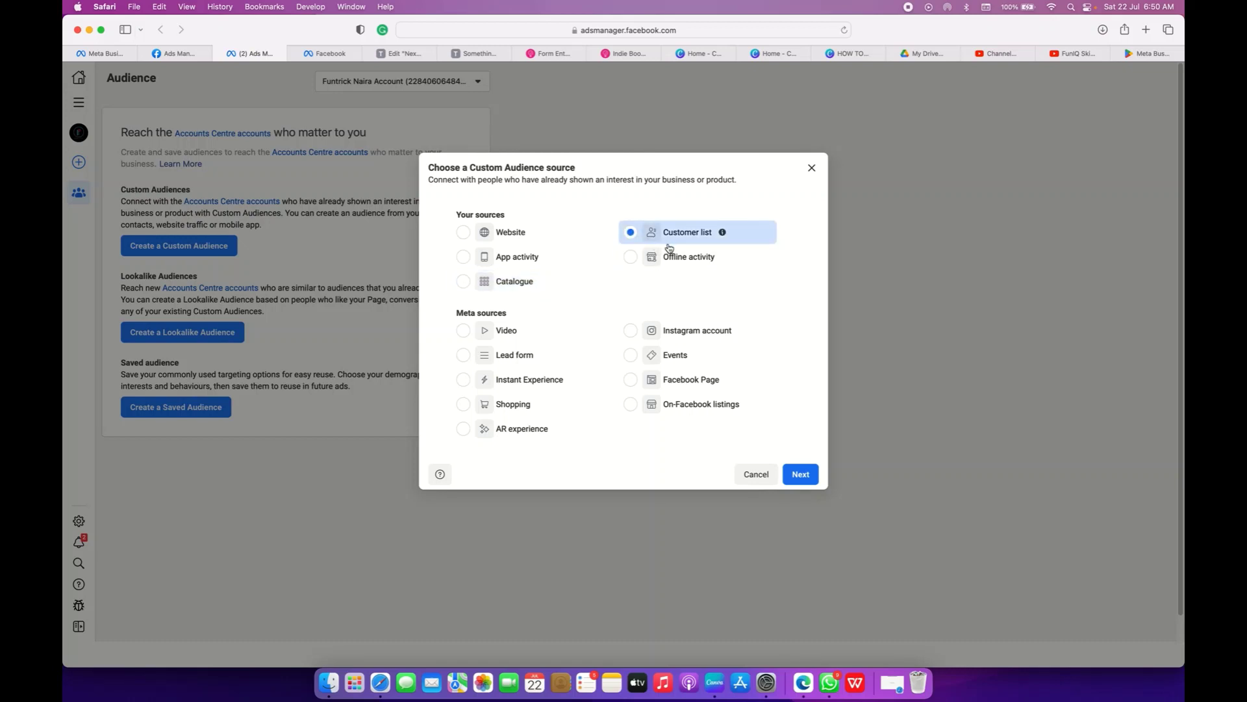
mouse_move(724, 236)
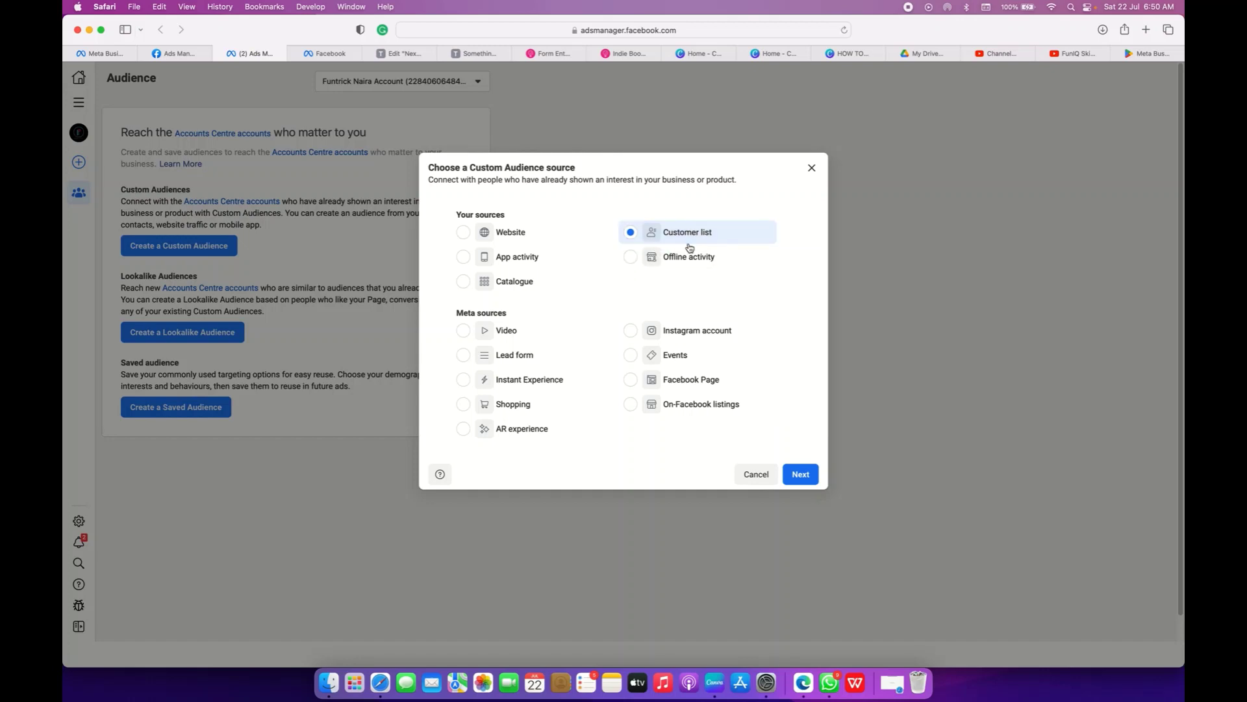
triple_click(666, 243)
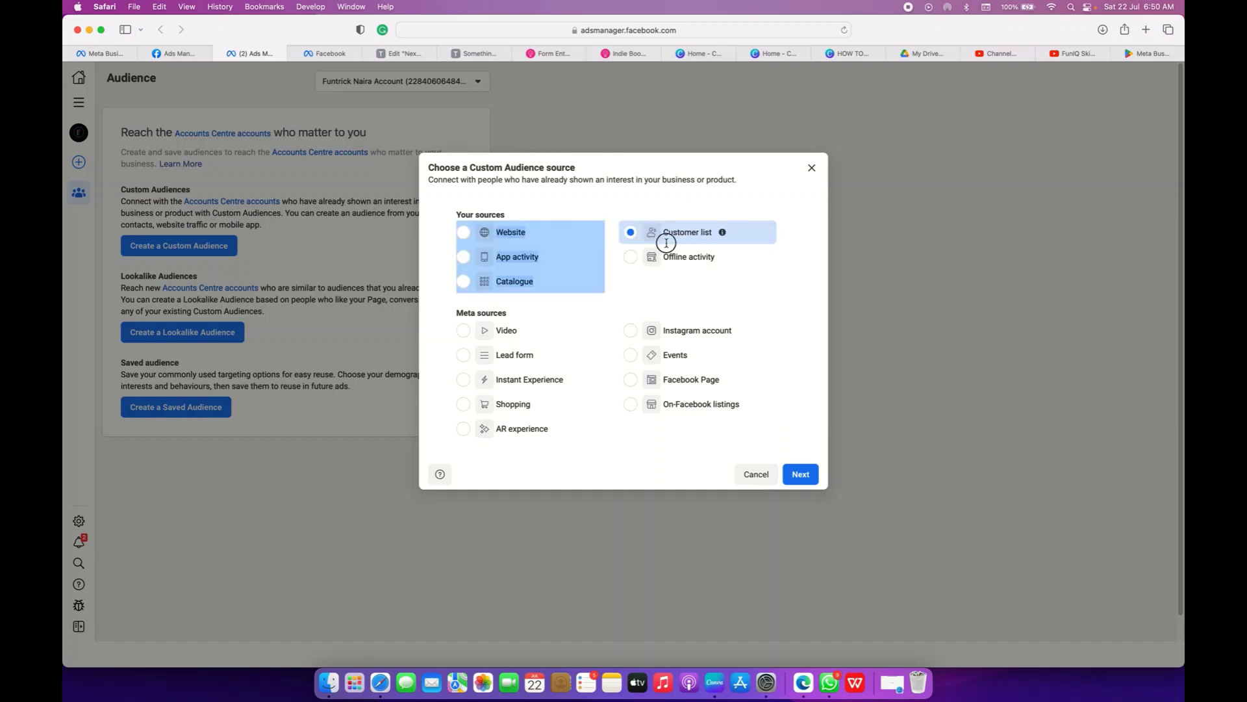
click(726, 235)
mouse_move(731, 237)
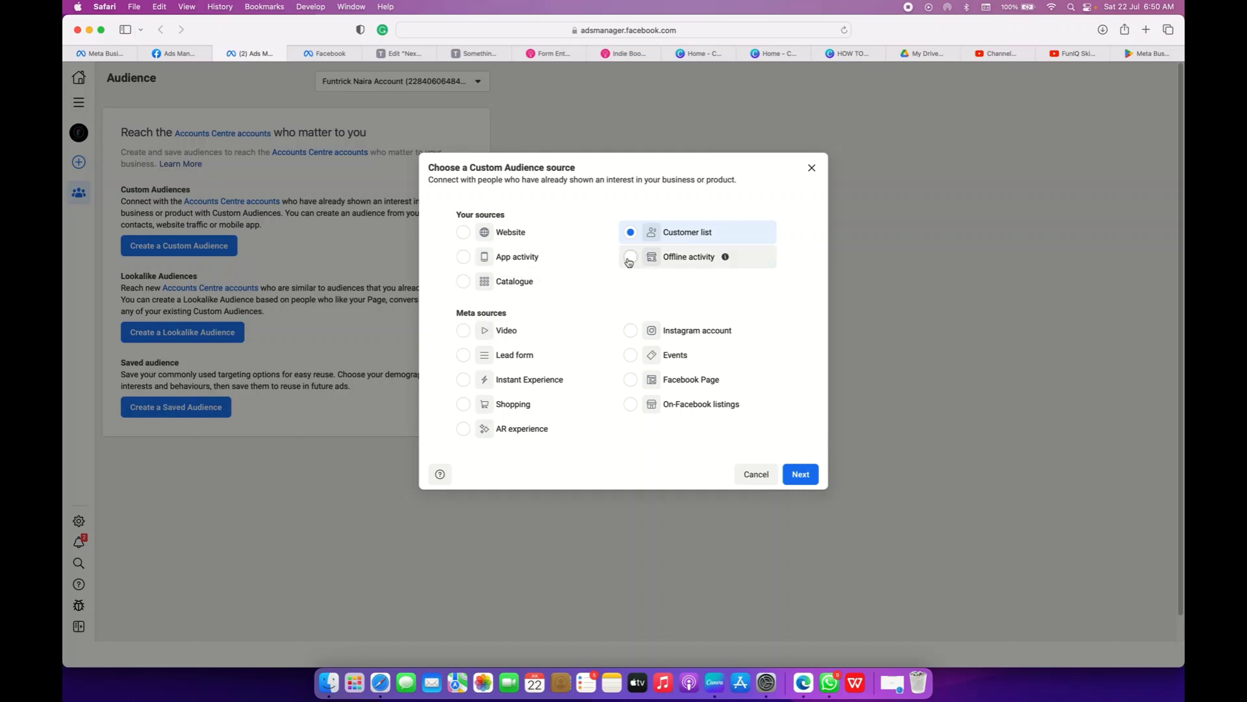
click(720, 258)
mouse_move(725, 259)
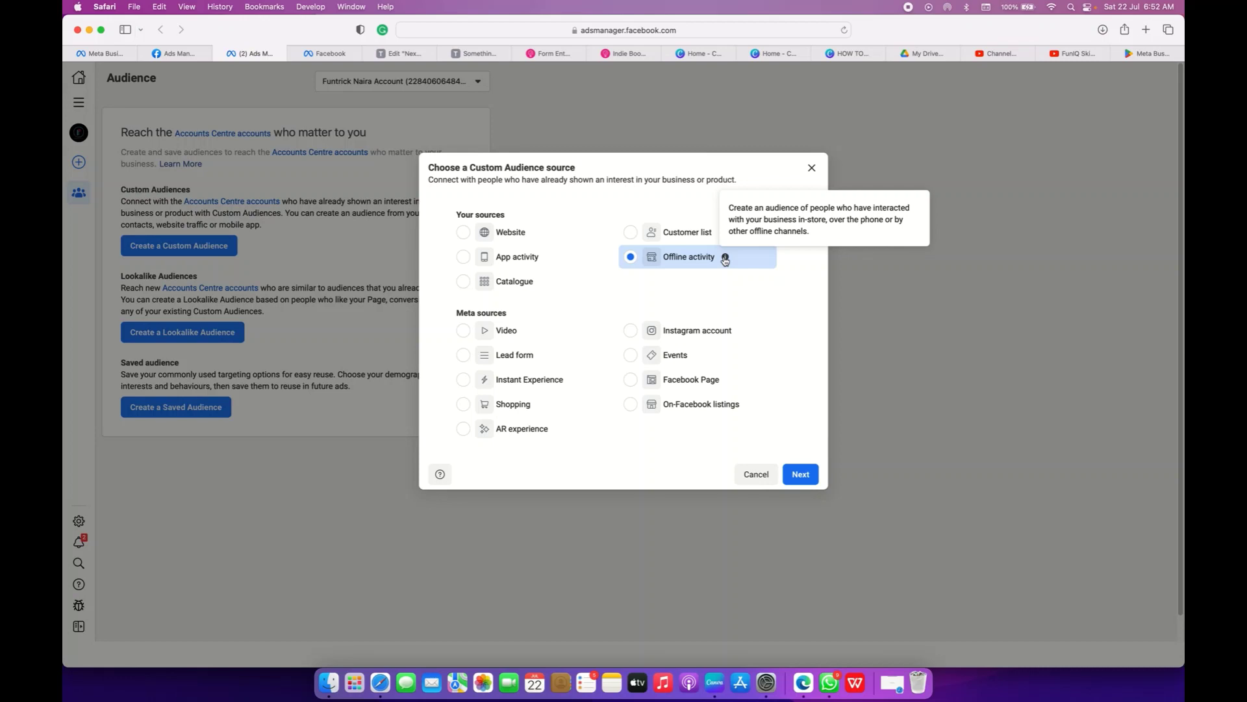
- Go through the Video, Lead form and Instagram account sources, and continue with Facebook Page as the Custom Audience source
click(464, 331)
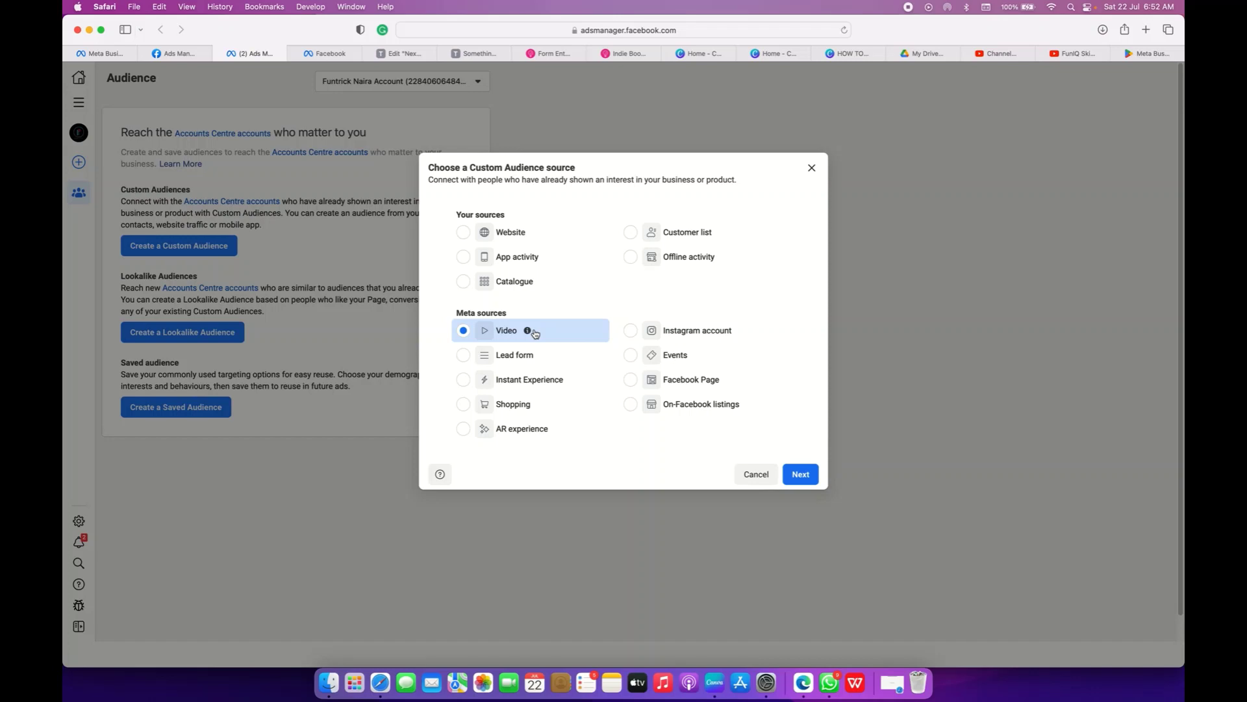
click(464, 356)
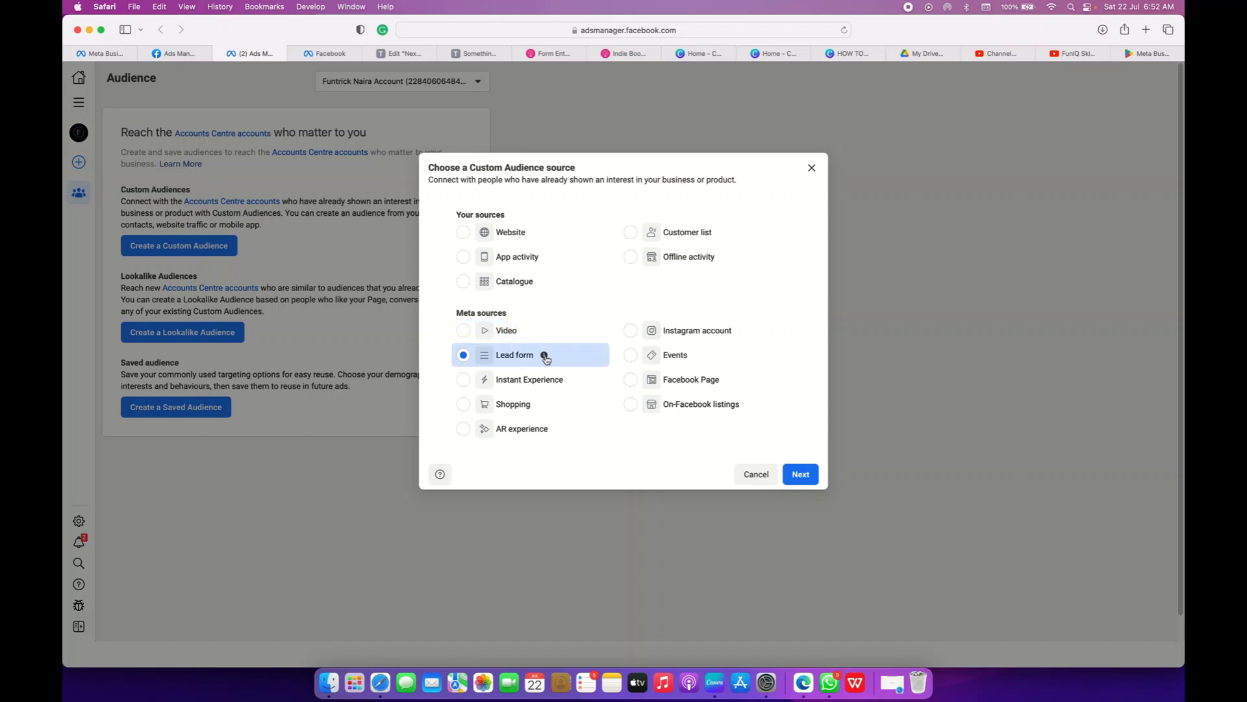
mouse_move(545, 358)
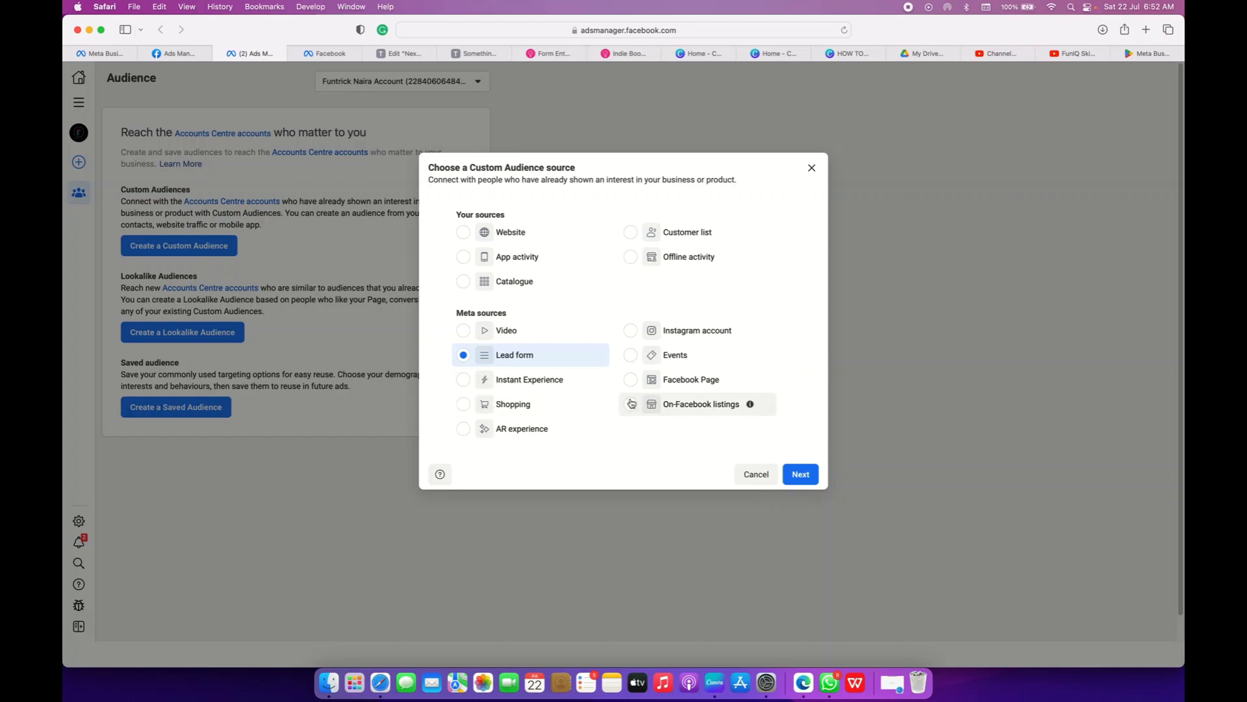
click(630, 330)
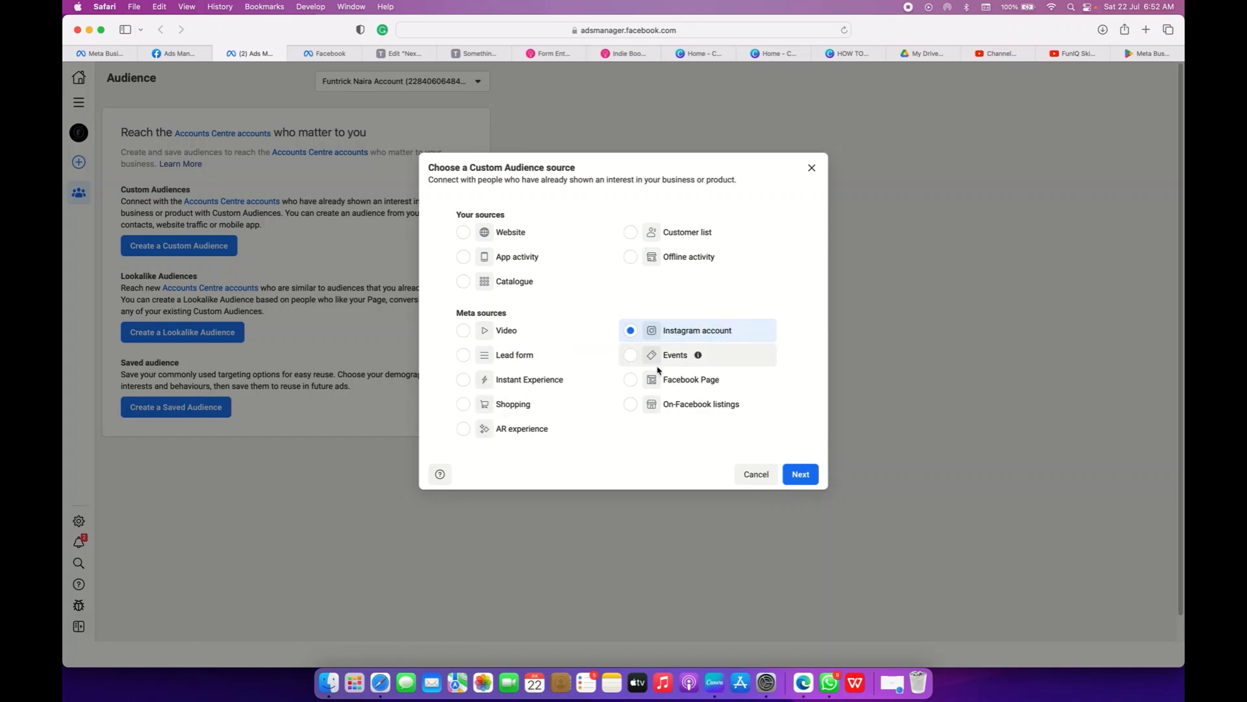
click(731, 387)
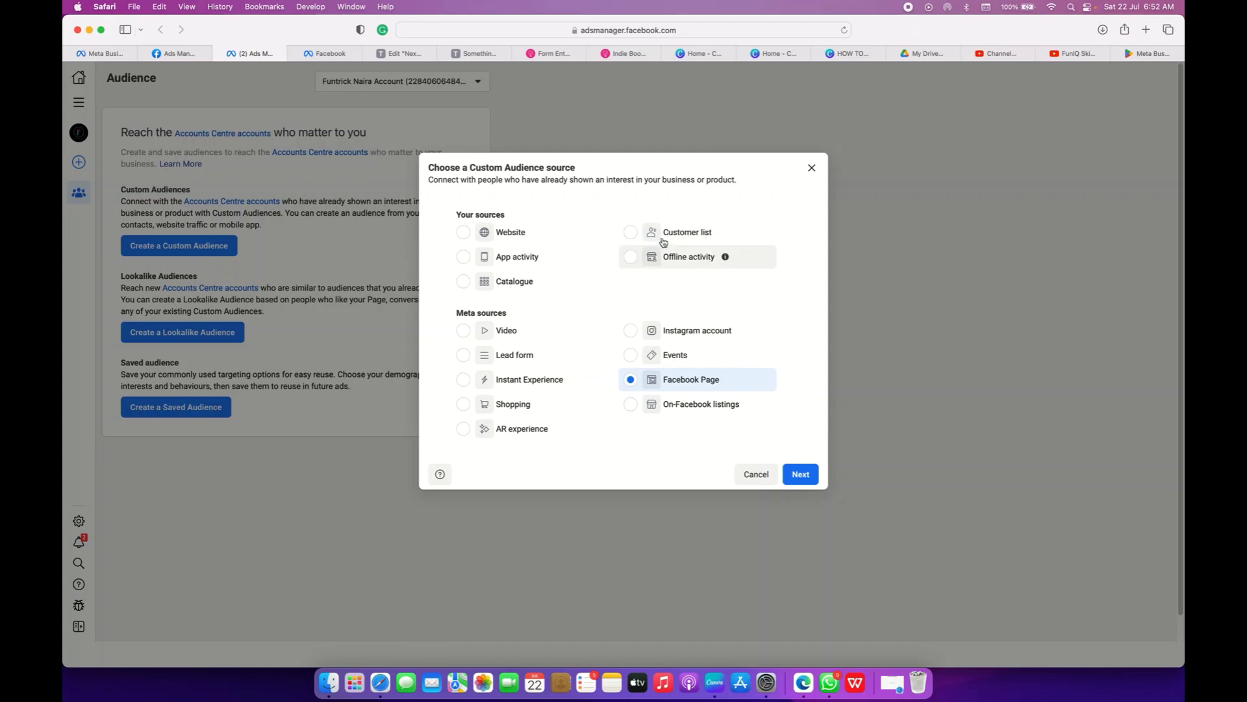
click(813, 482)
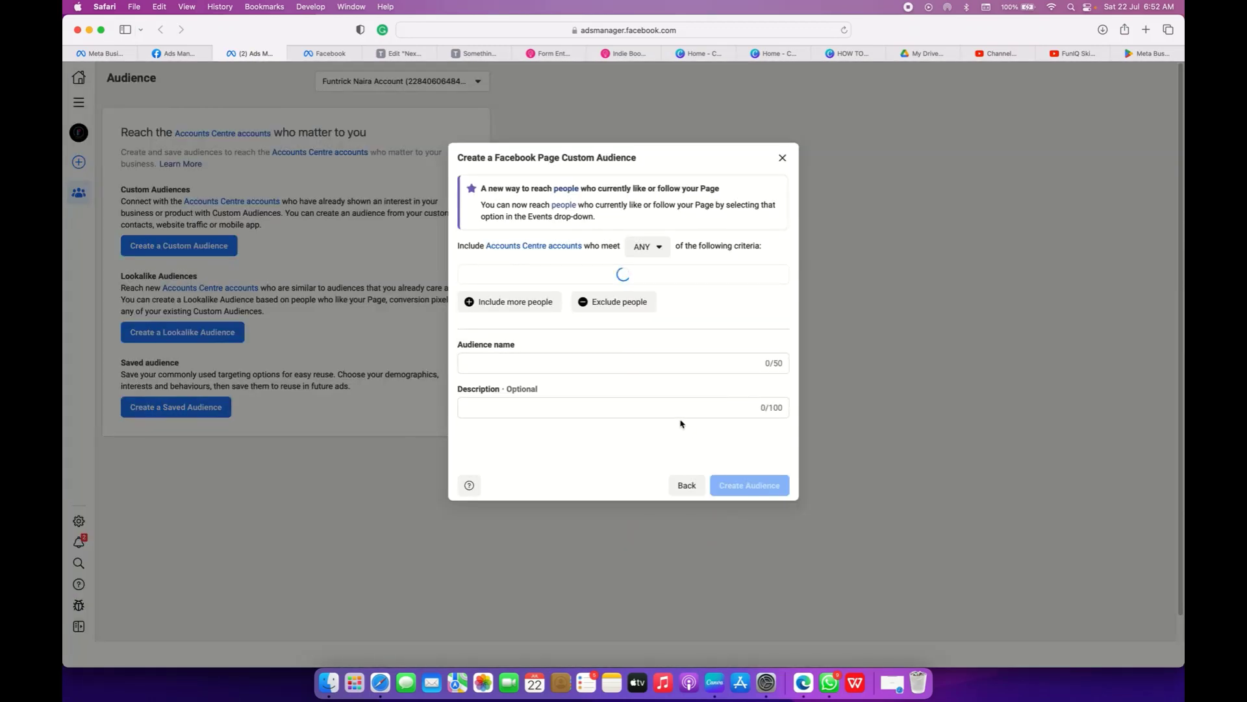
- Browse the available Pages and set the audience's Page to the owner's personally named Page under Funtrick Technologies
click(592, 272)
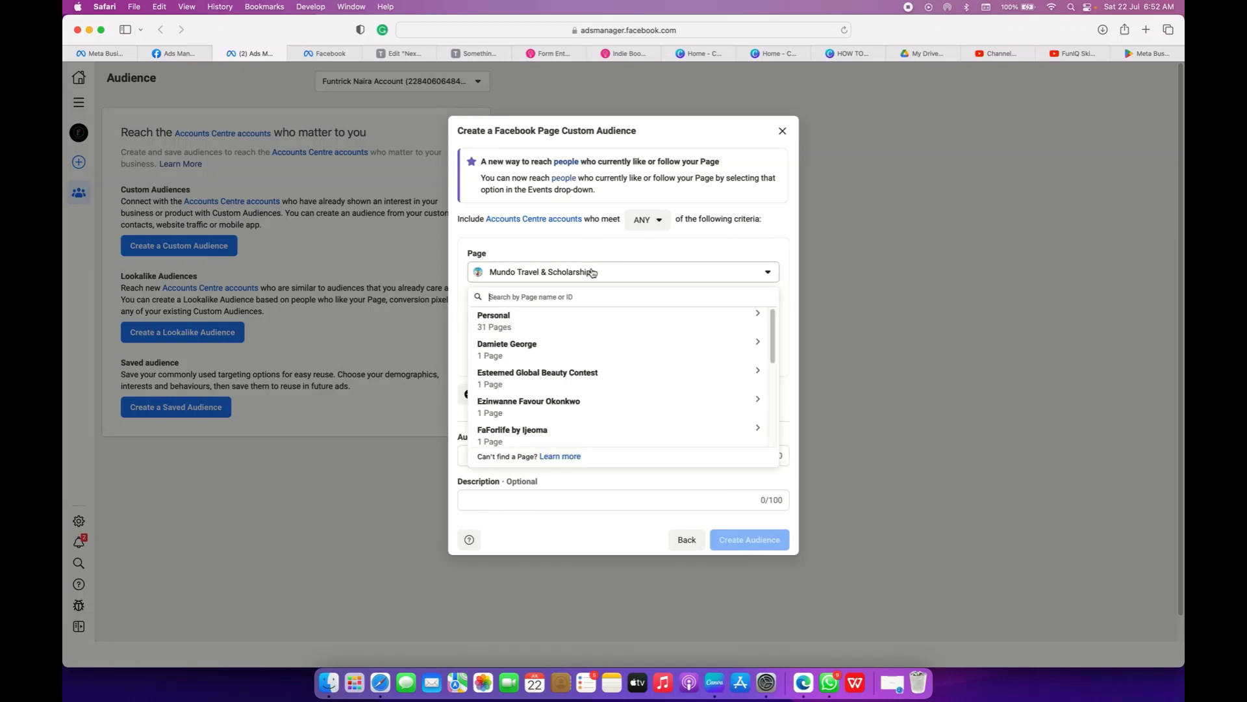
click(520, 343)
click(529, 317)
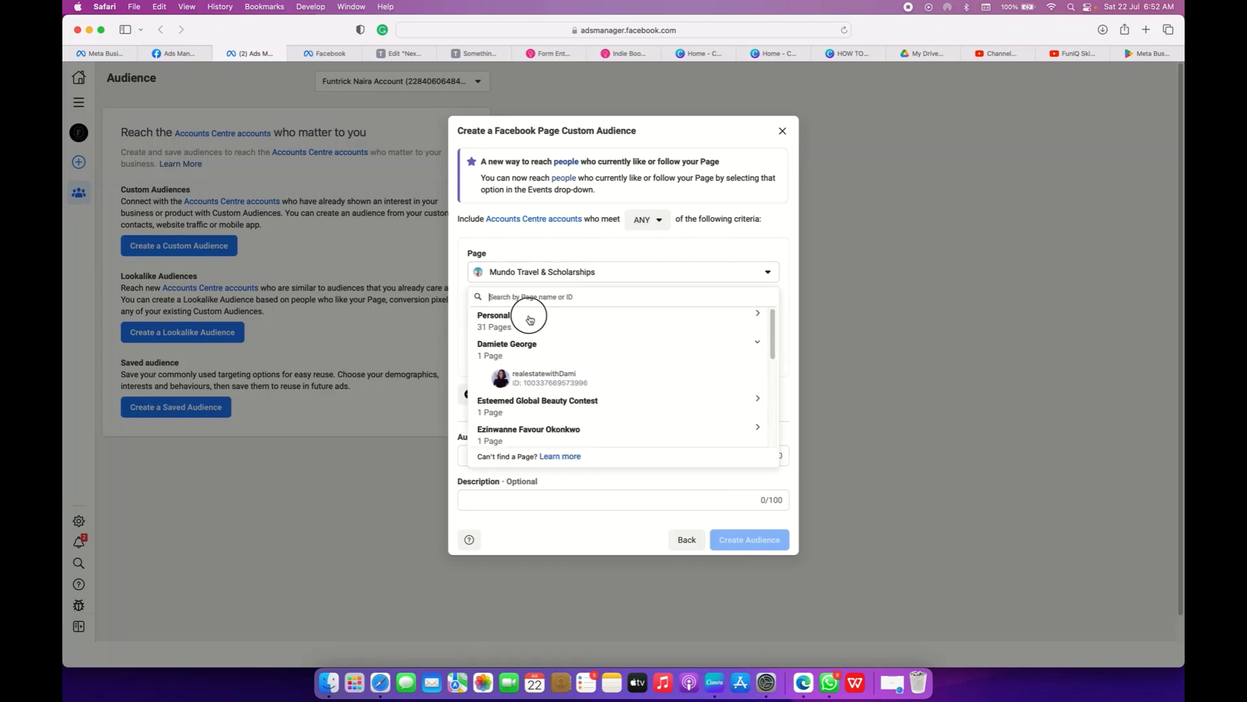
scroll(557, 347, down, 10)
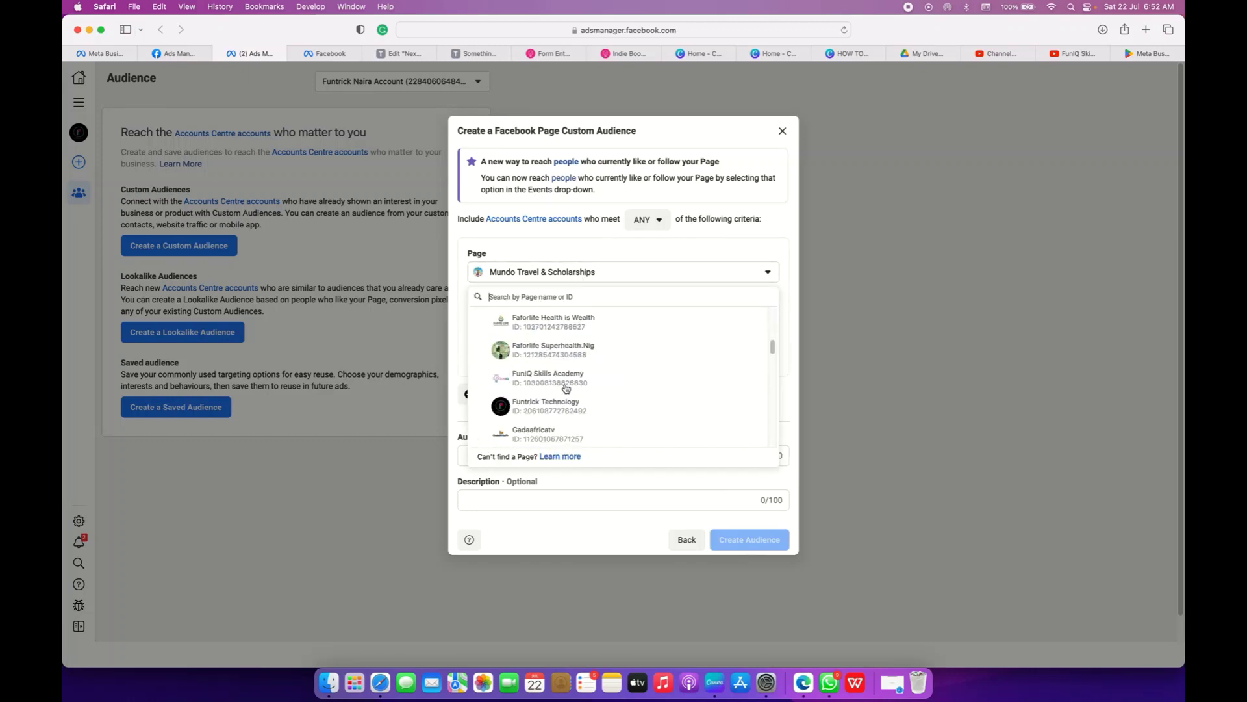
scroll(565, 389, down, 10)
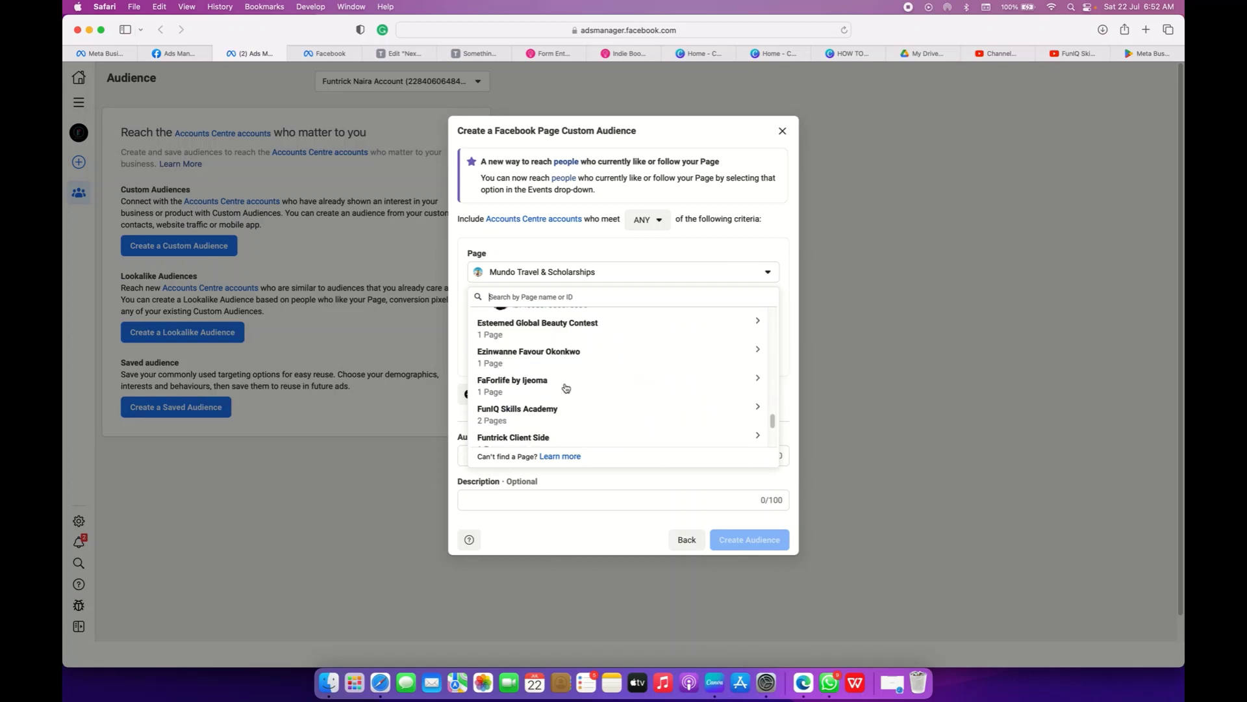
scroll(561, 385, up, 10)
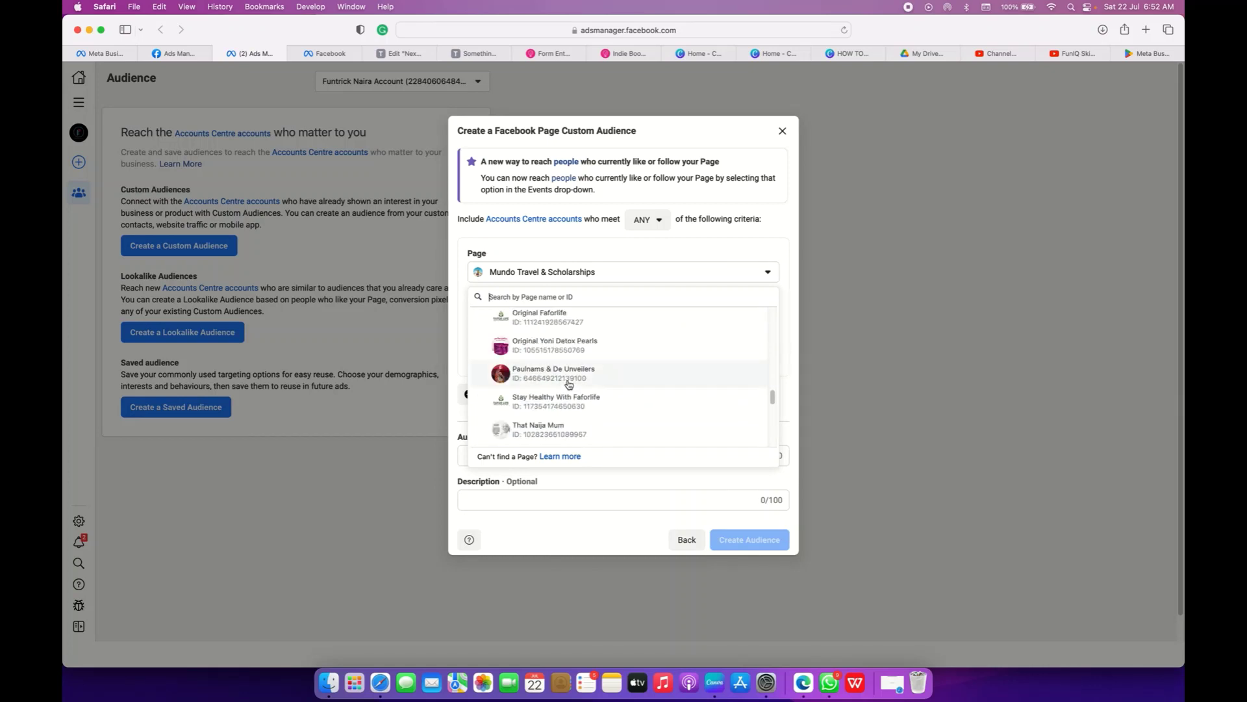
scroll(569, 384, up, 10)
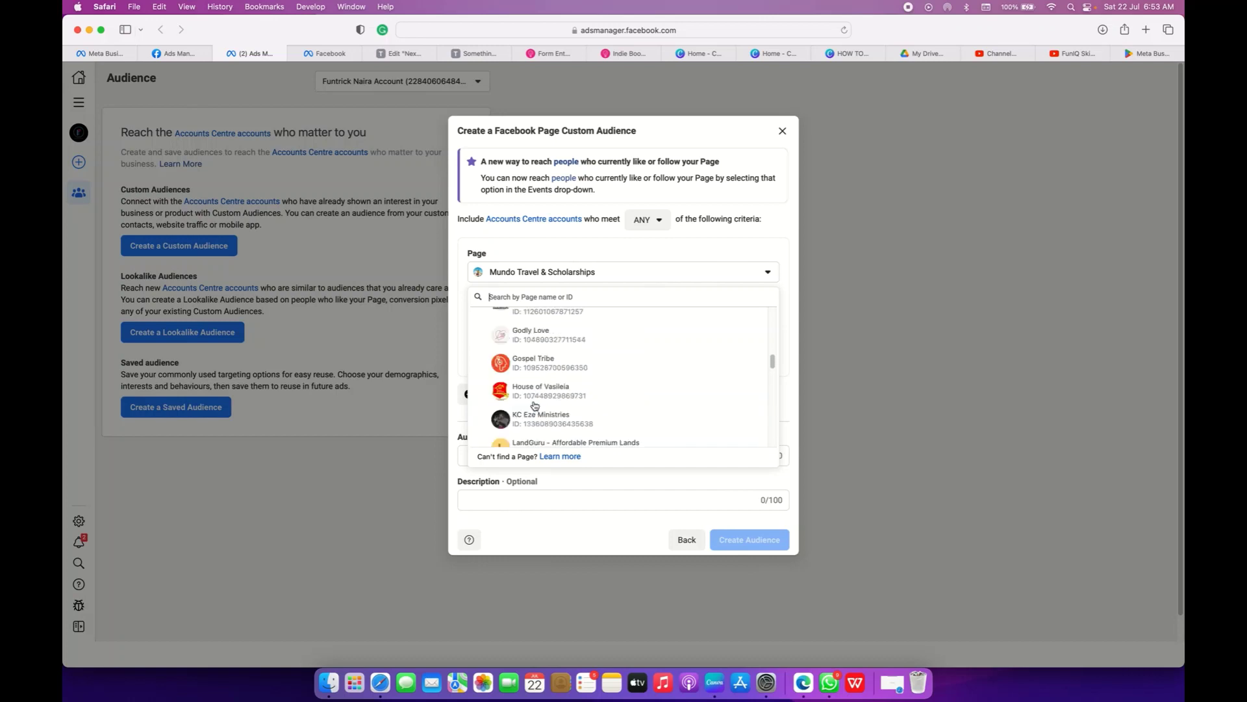
scroll(534, 406, up, 10)
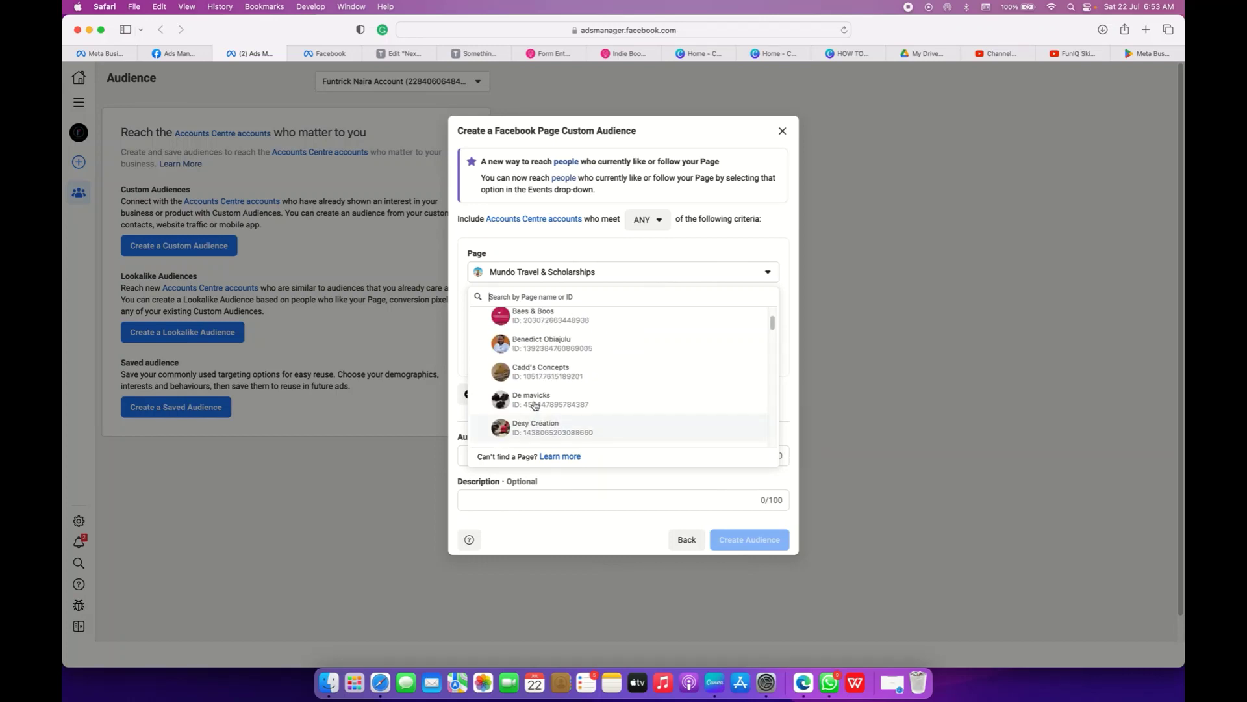
scroll(534, 406, down, 10)
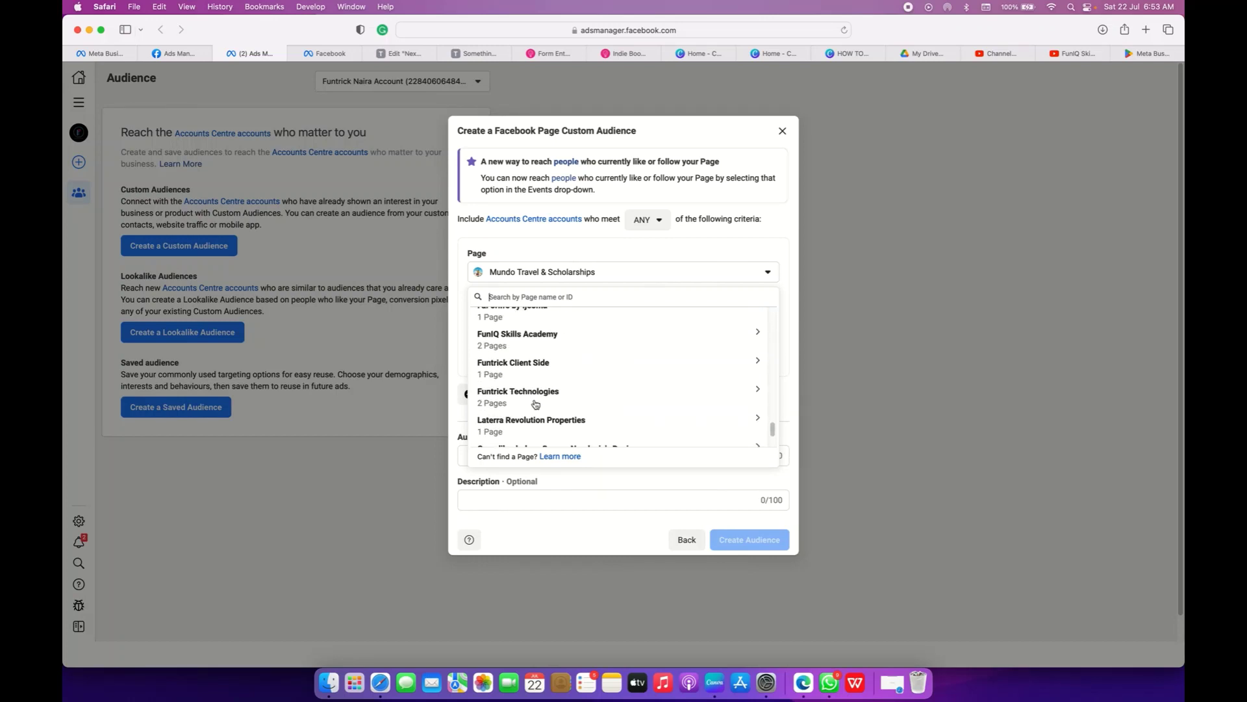
text(onyed)
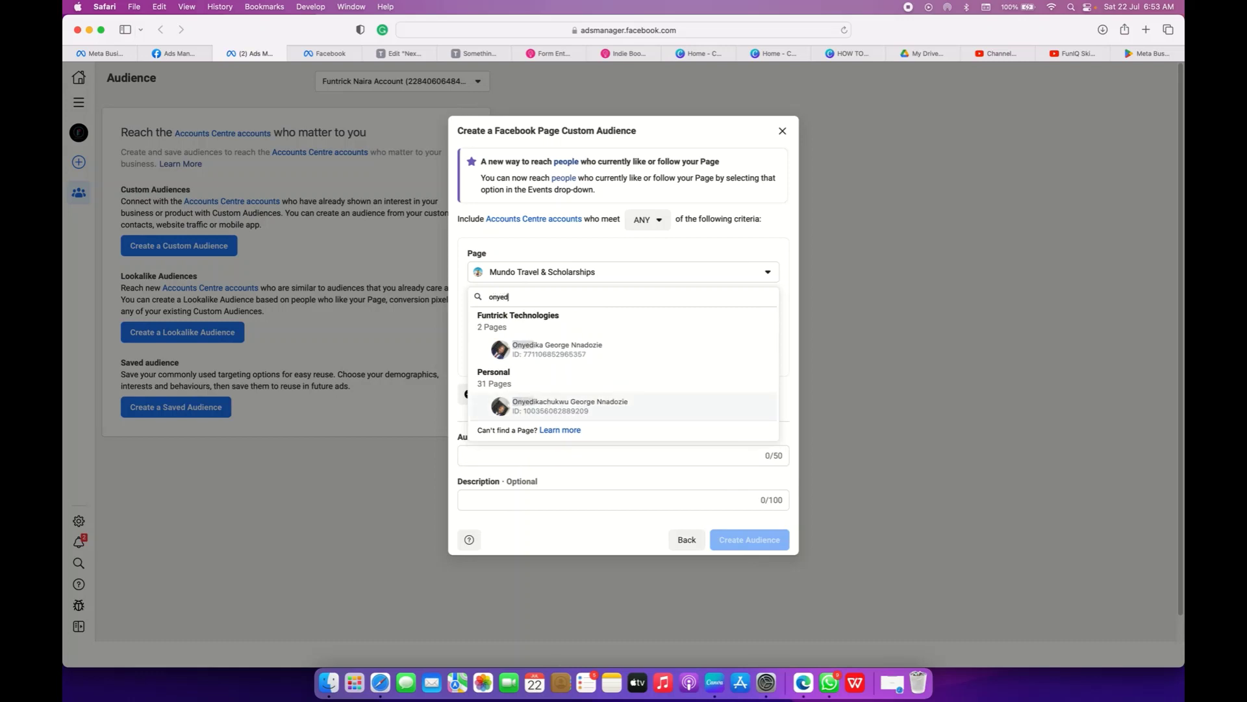
click(572, 349)
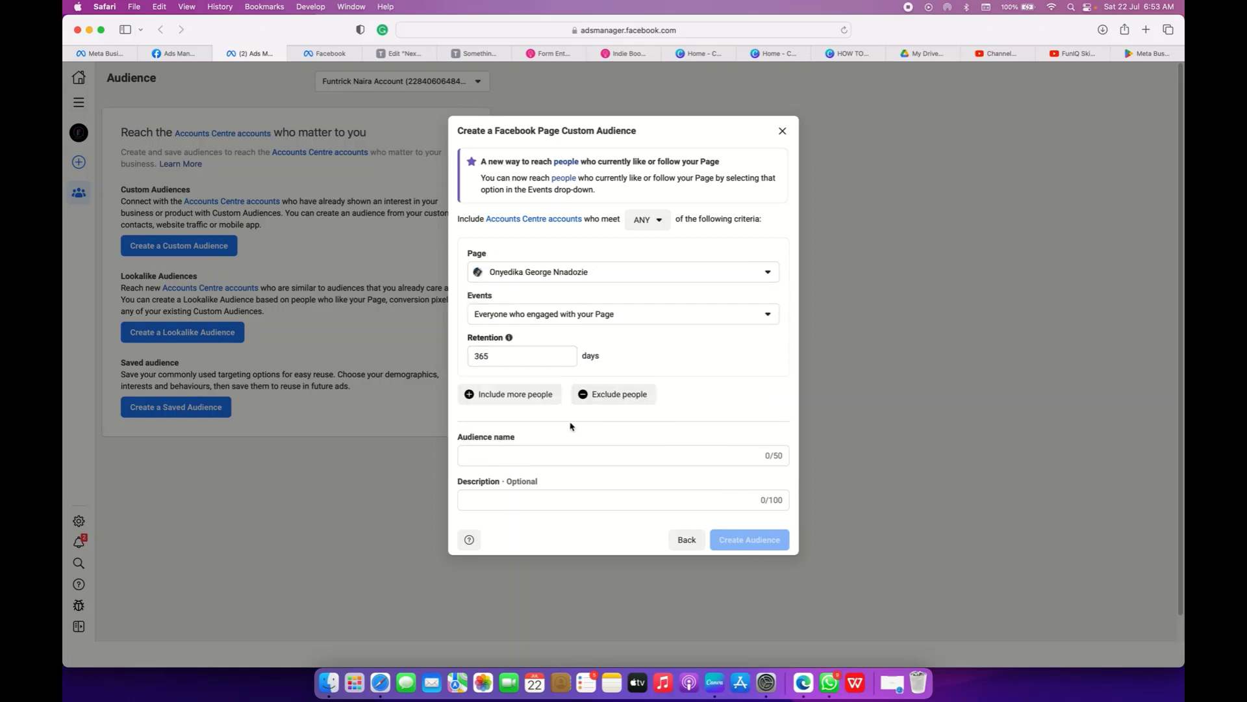
- Search the Page list for the owner's other personally named Page, and leave the selected Page in place
click(621, 274)
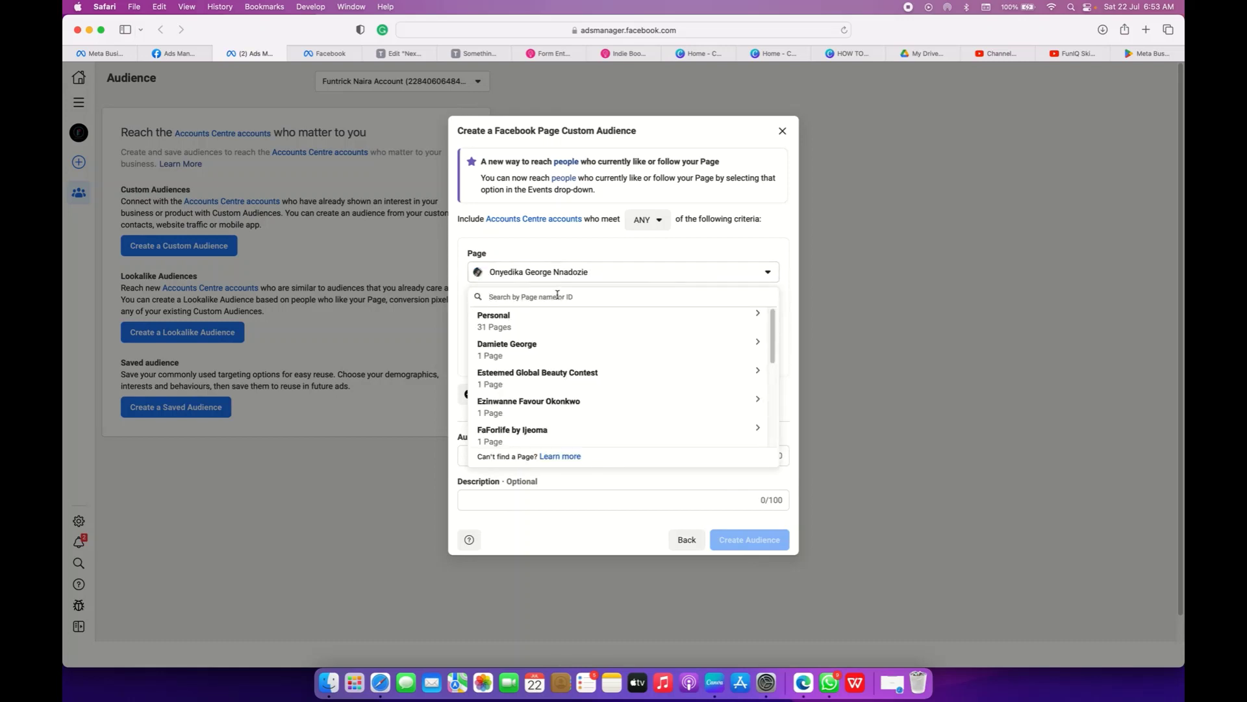
text(onyedi)
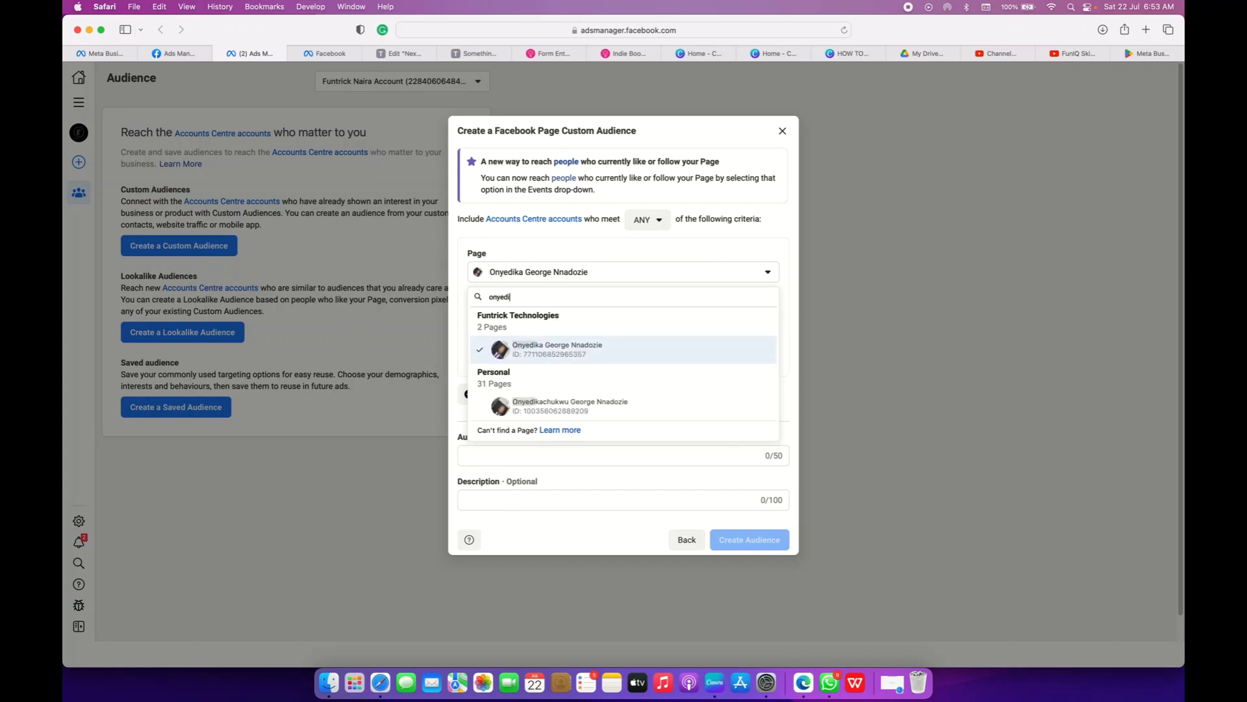
text(kac)
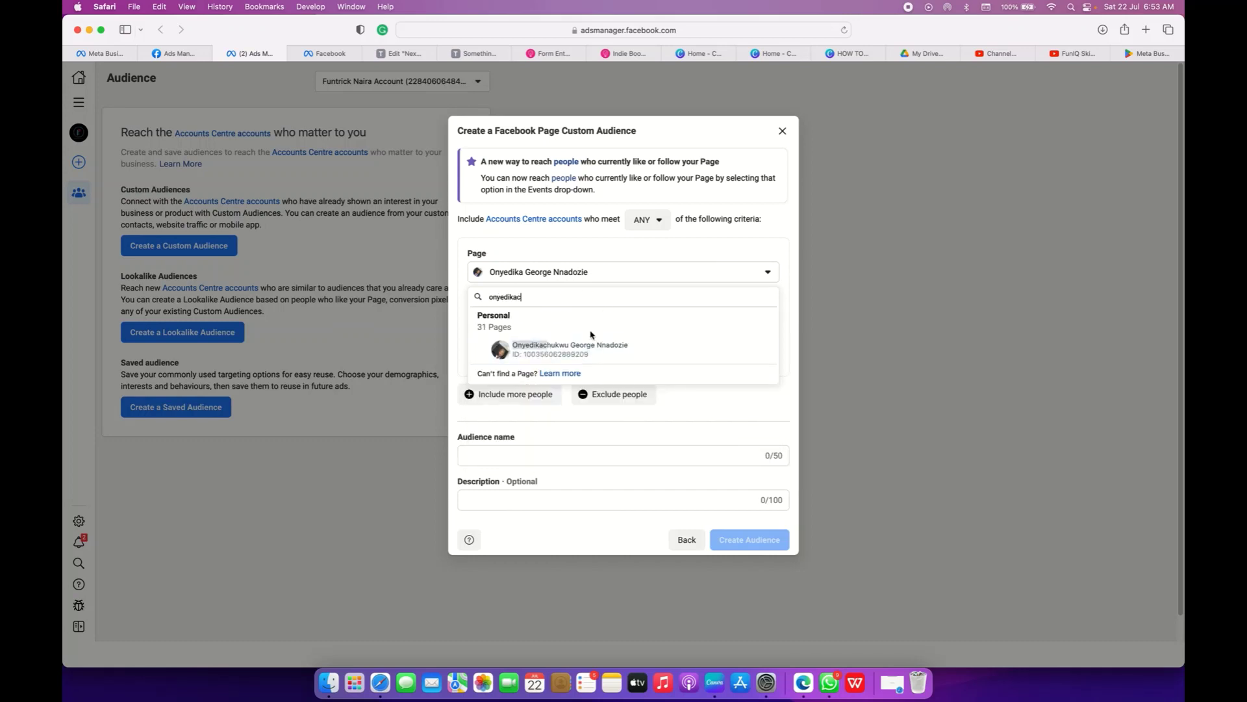
click(634, 258)
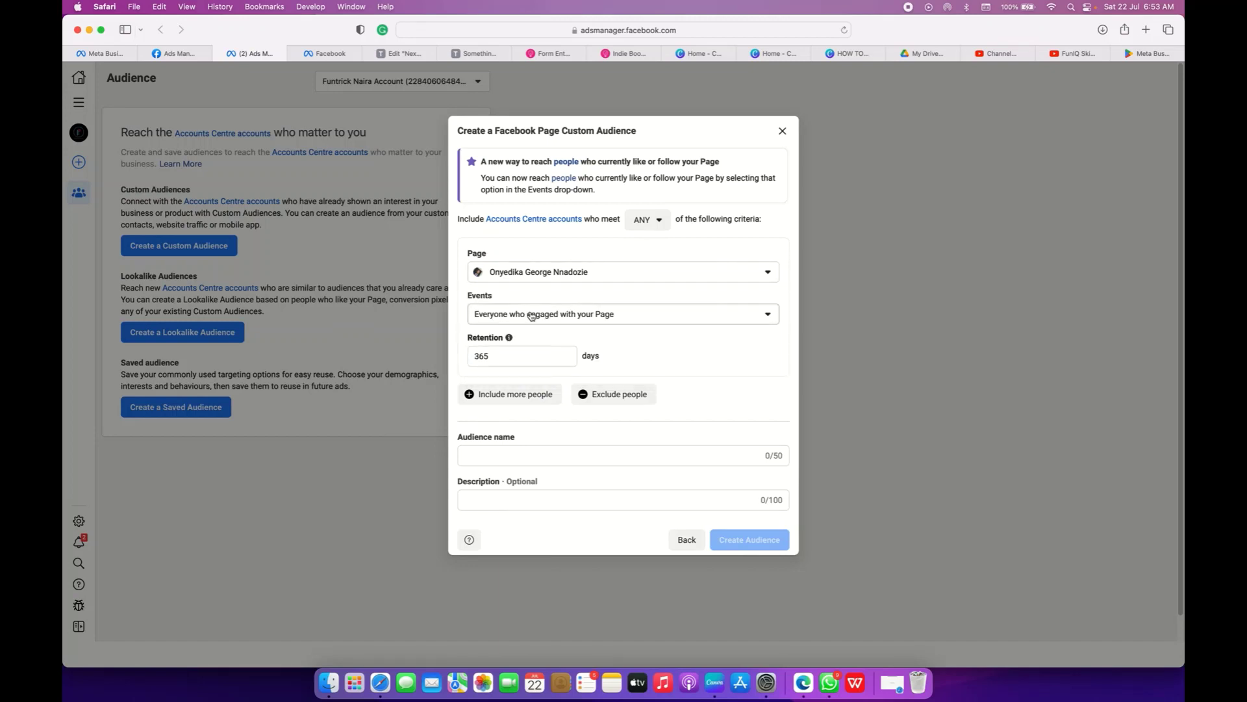
- Examine the event options for the Facebook Page Custom Audience, and return to the choice of audience source
click(616, 315)
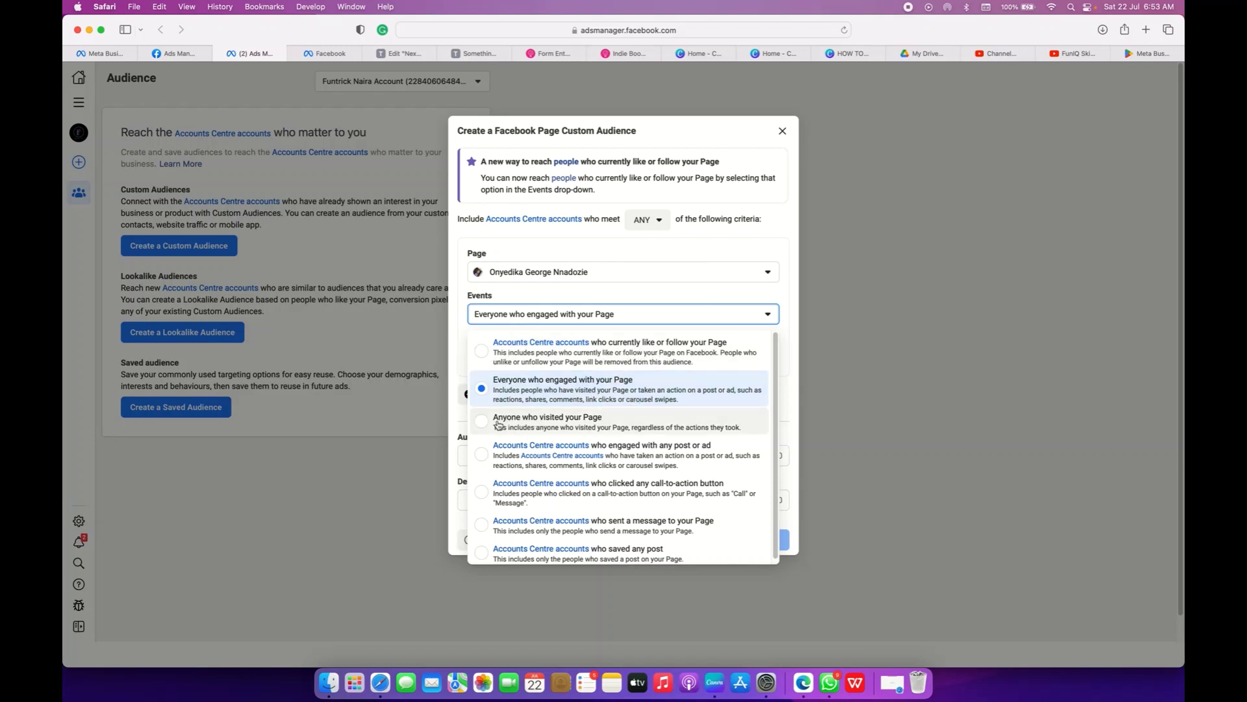
scroll(655, 432, down, 1)
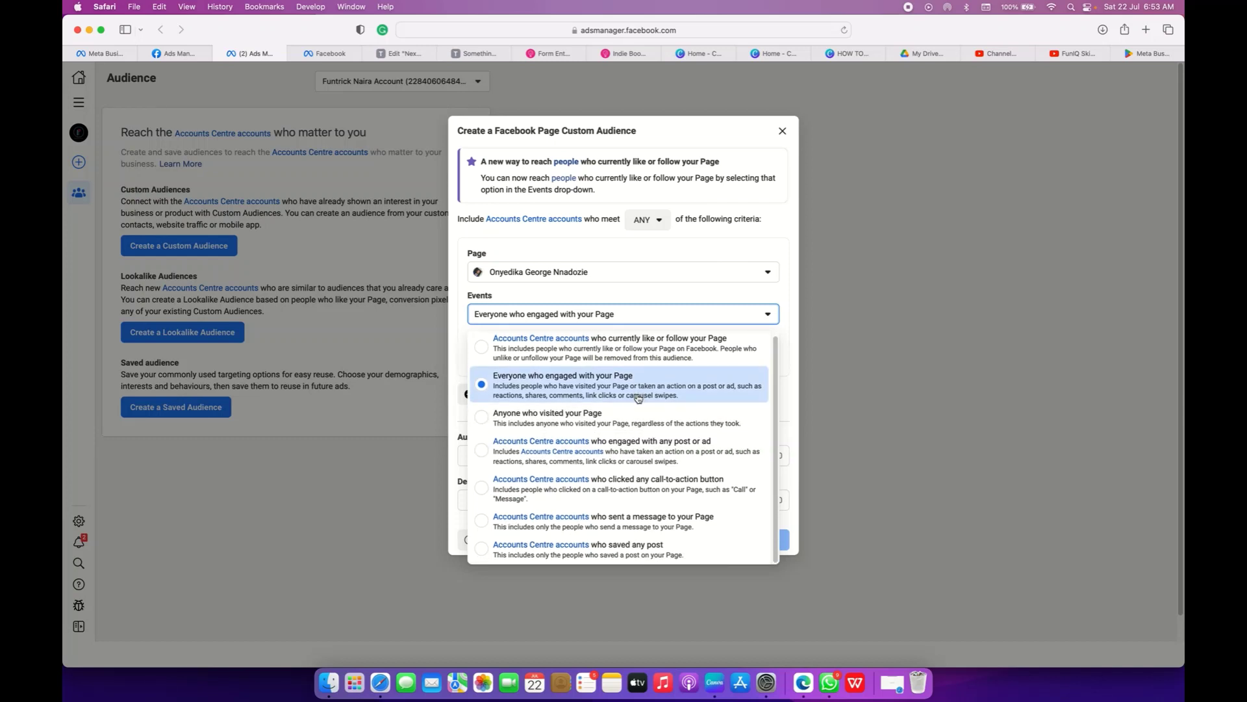
click(687, 245)
click(686, 539)
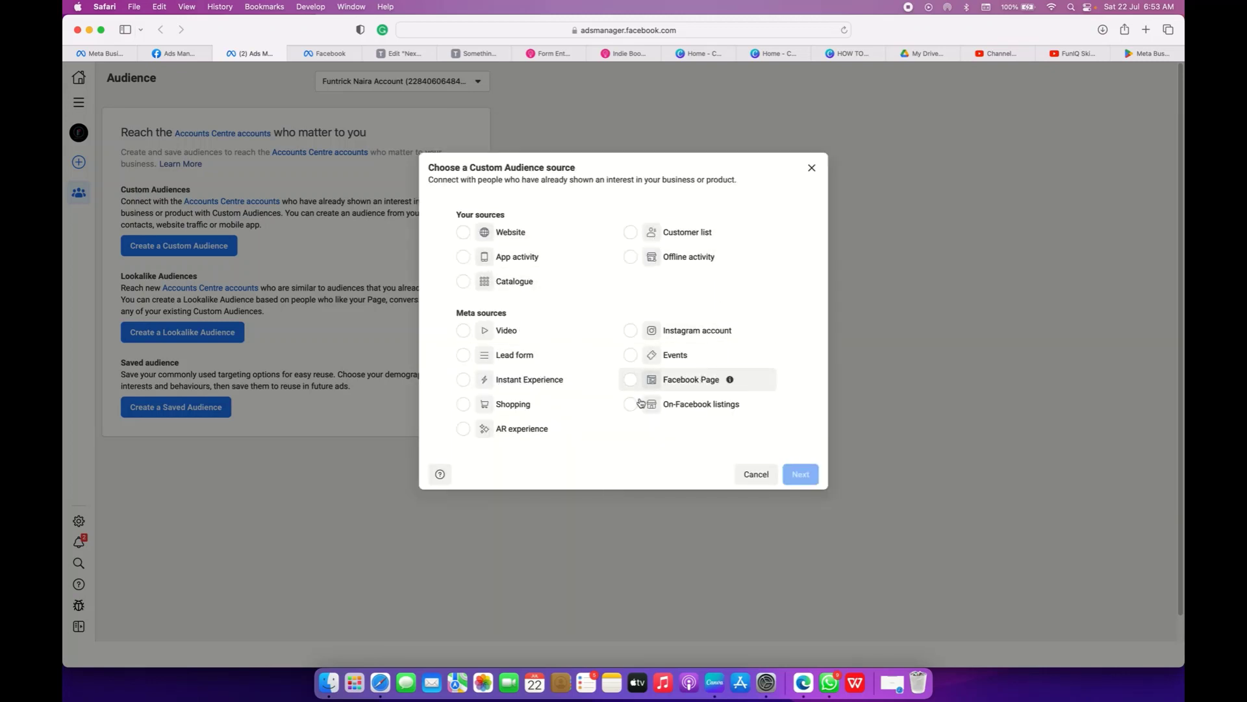
- Choose Video as the Custom Audience source, review its engagement options, and back out of creating the audience
click(467, 338)
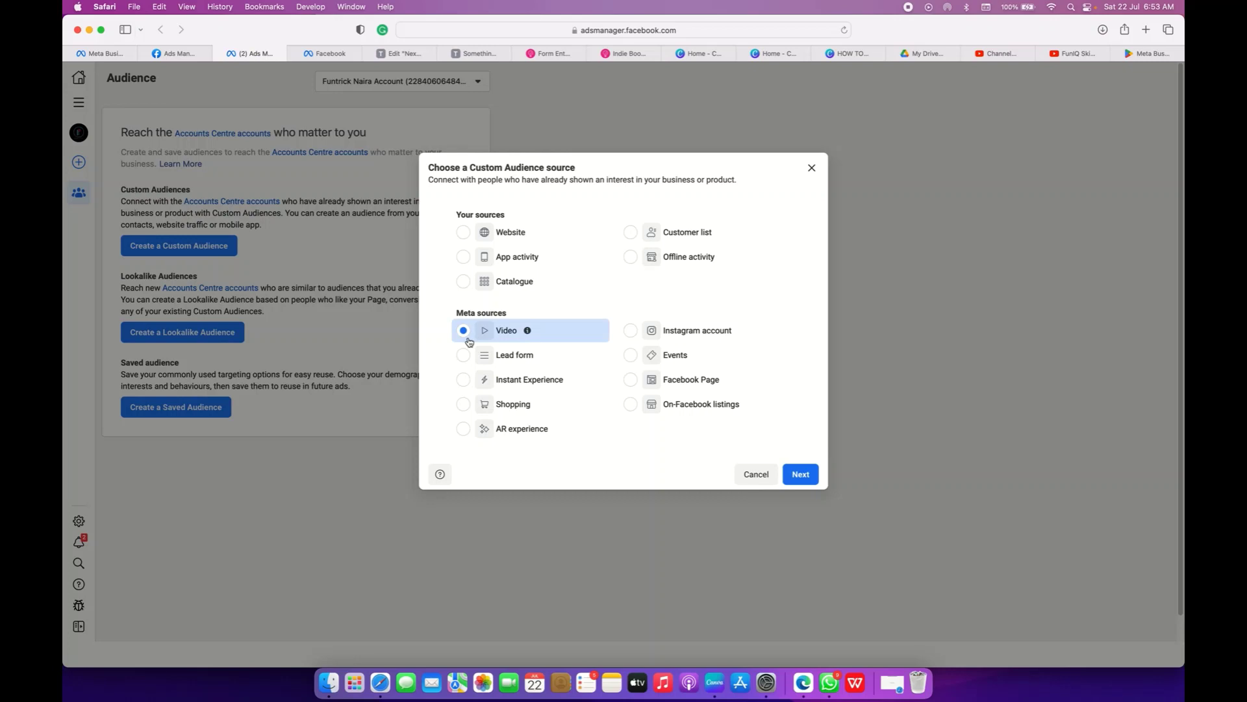
click(799, 473)
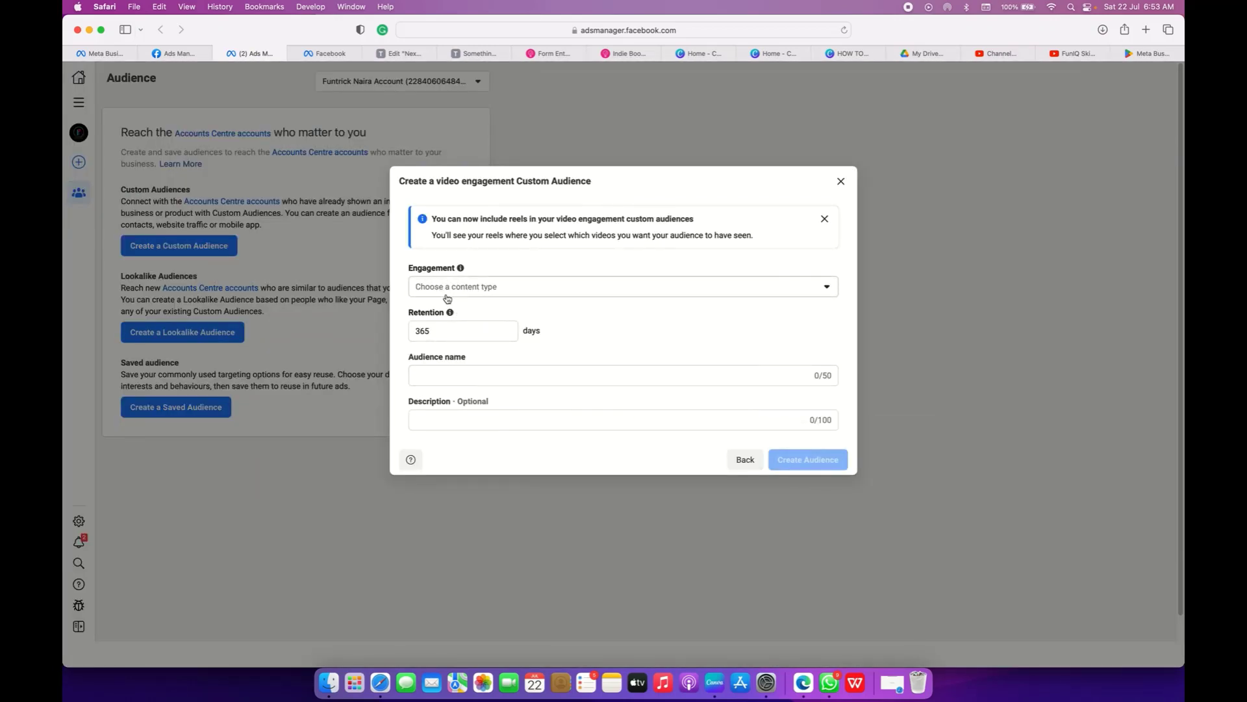
click(583, 289)
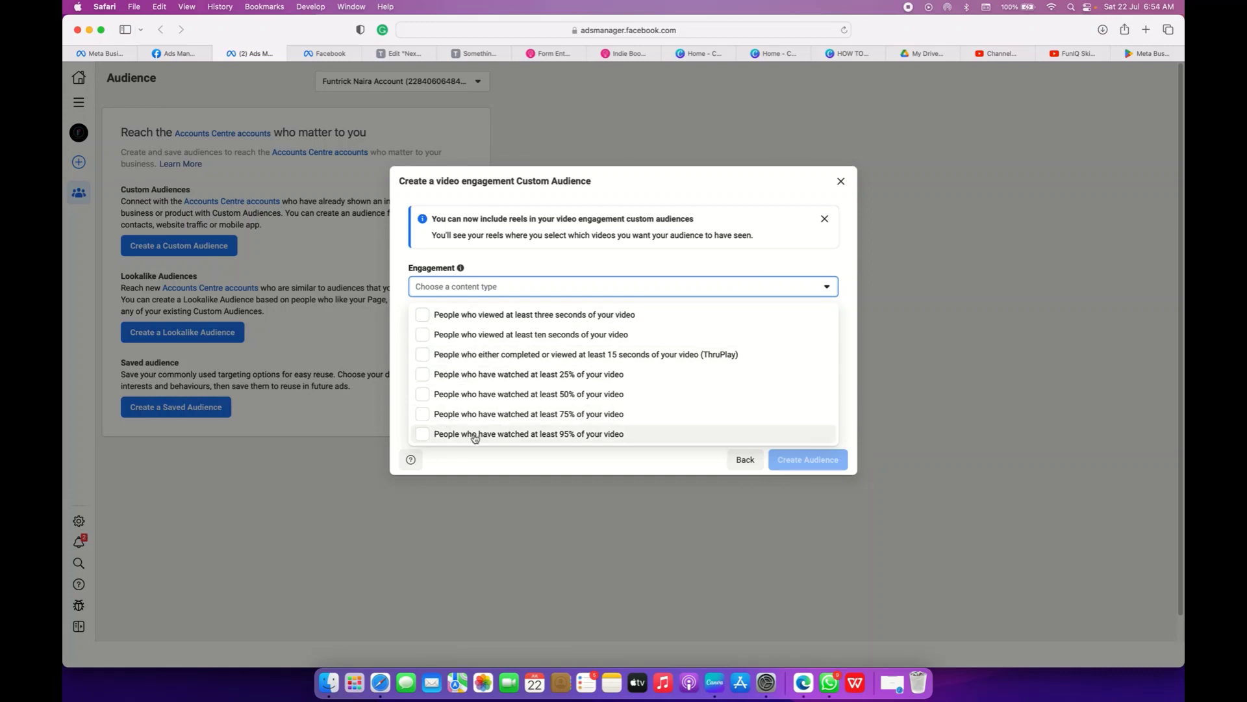
click(747, 458)
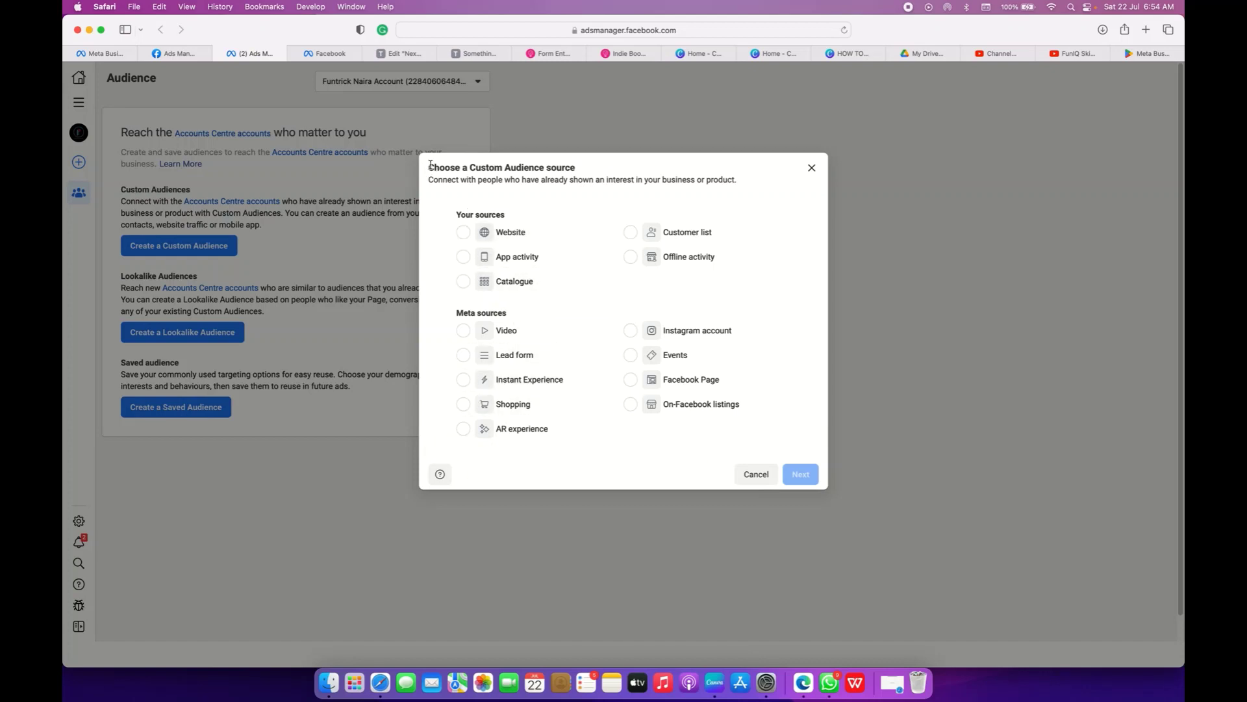
drag(429, 165, 741, 442)
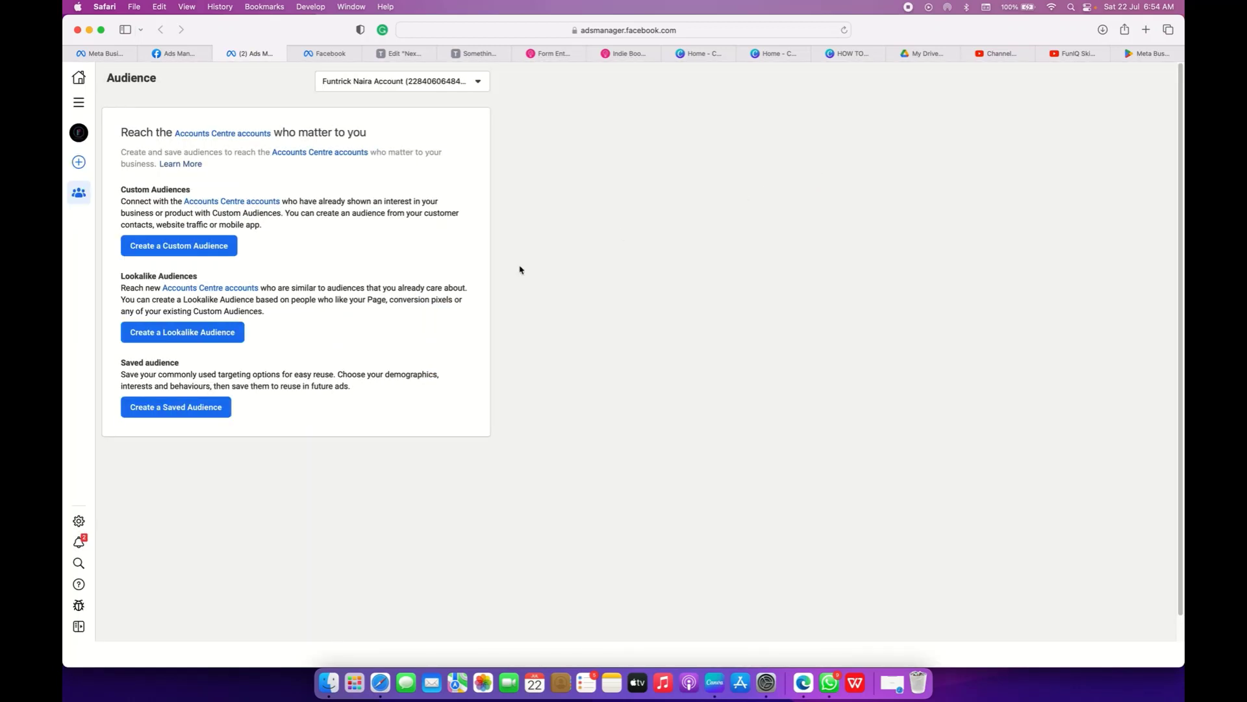
- Start creating a Lookalike Audience and examine the options for creating a new lookalike source
click(173, 334)
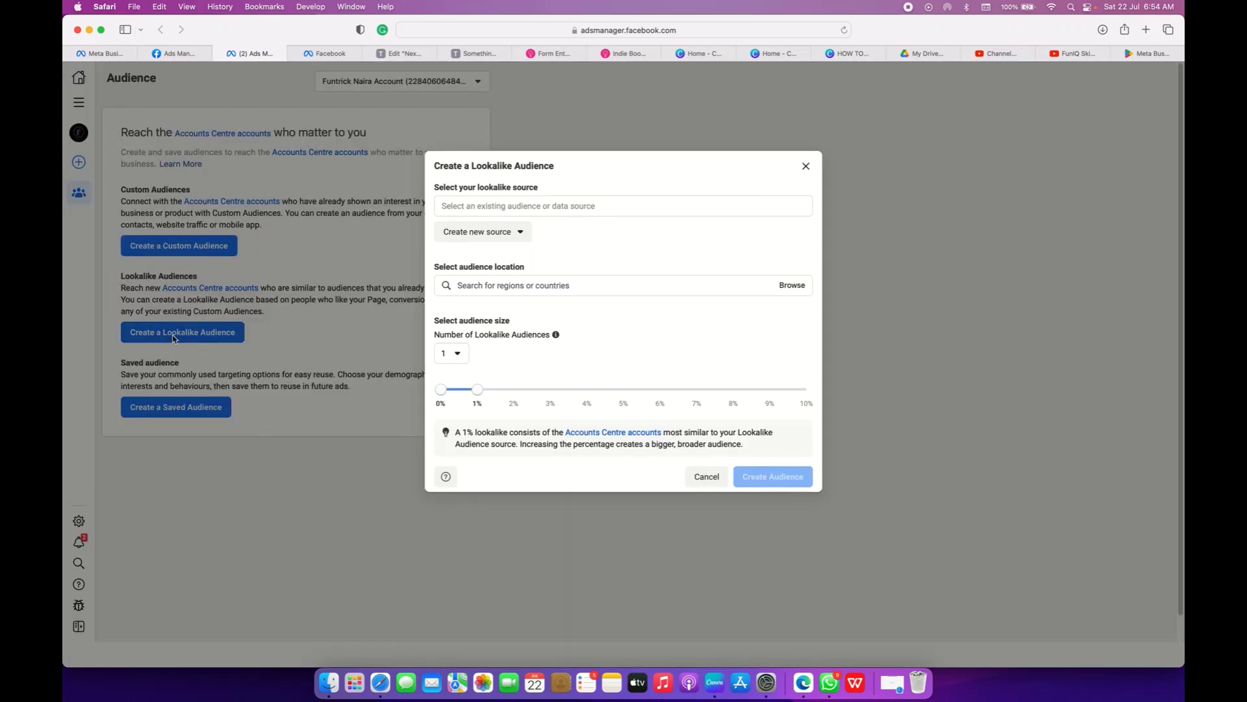
click(507, 237)
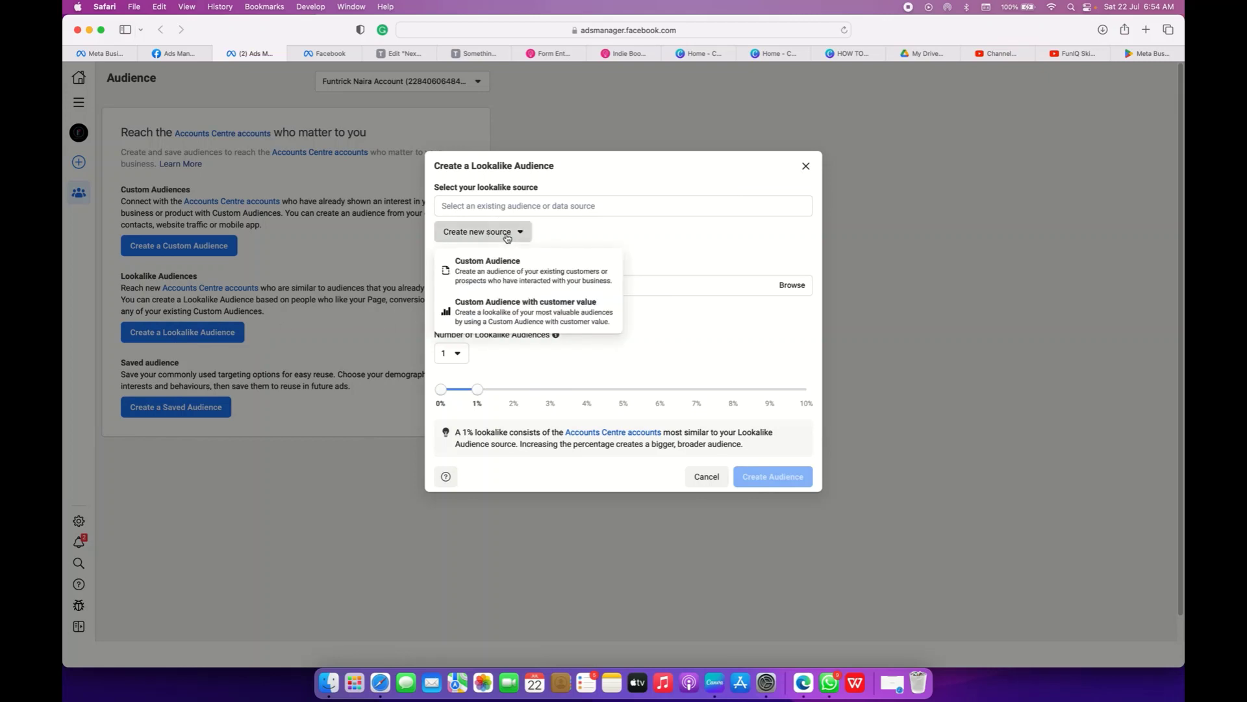
click(537, 235)
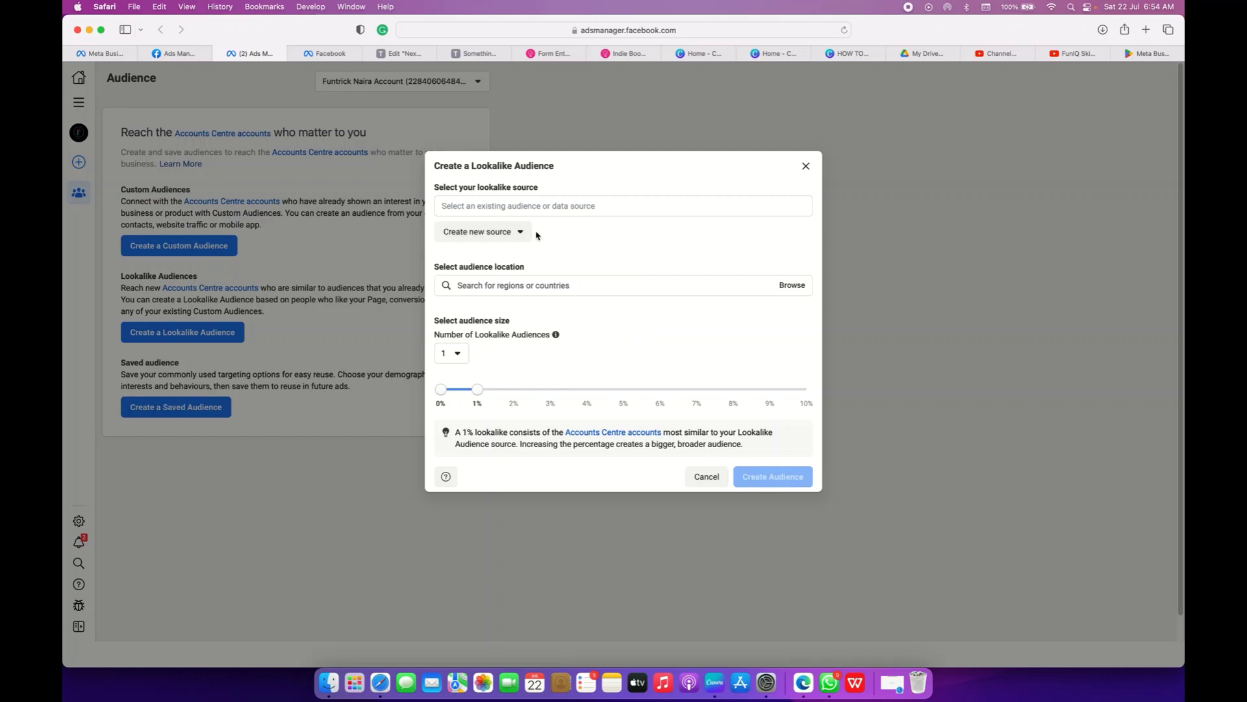
click(517, 239)
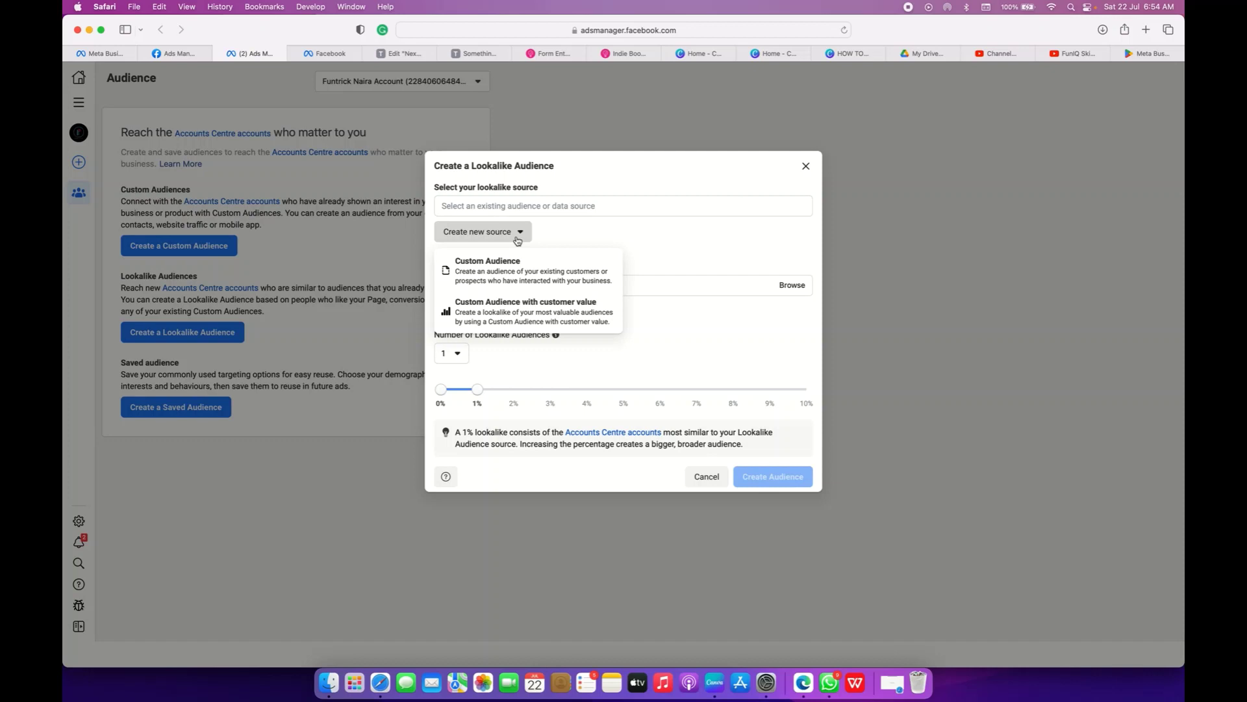
click(559, 232)
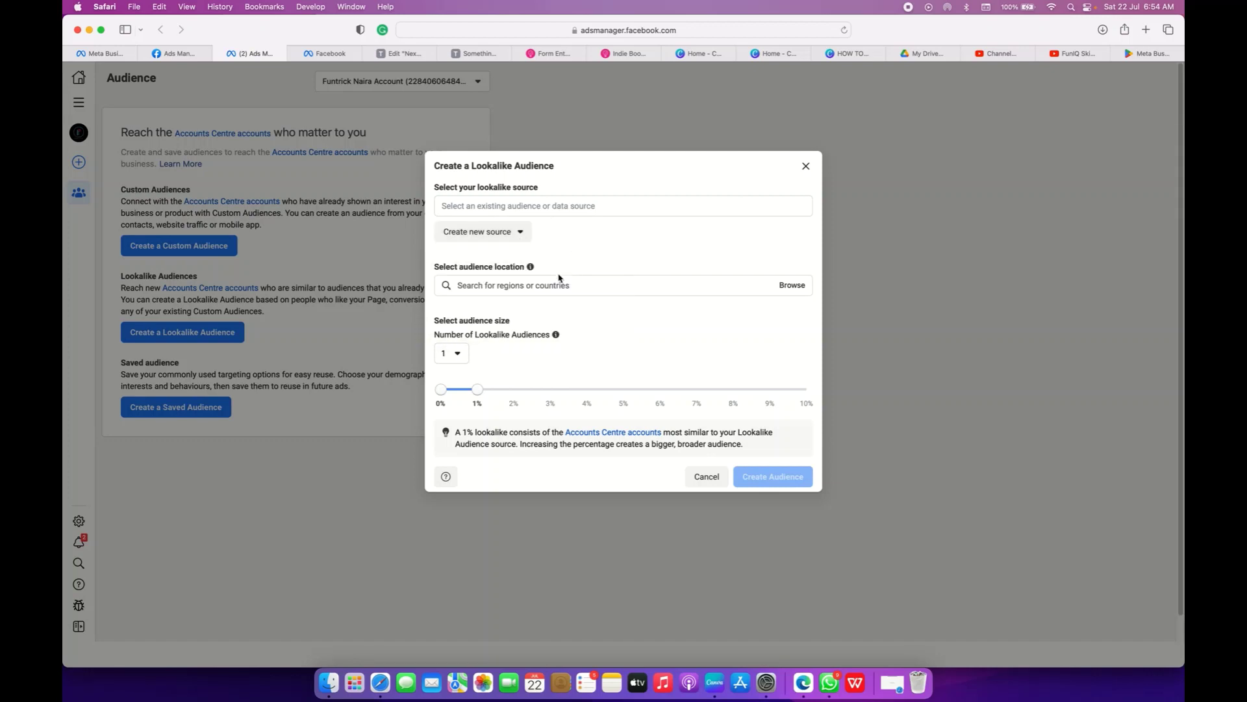
- Examine the Lookalike Audience's location search and the available choices for the number of audiences
click(515, 285)
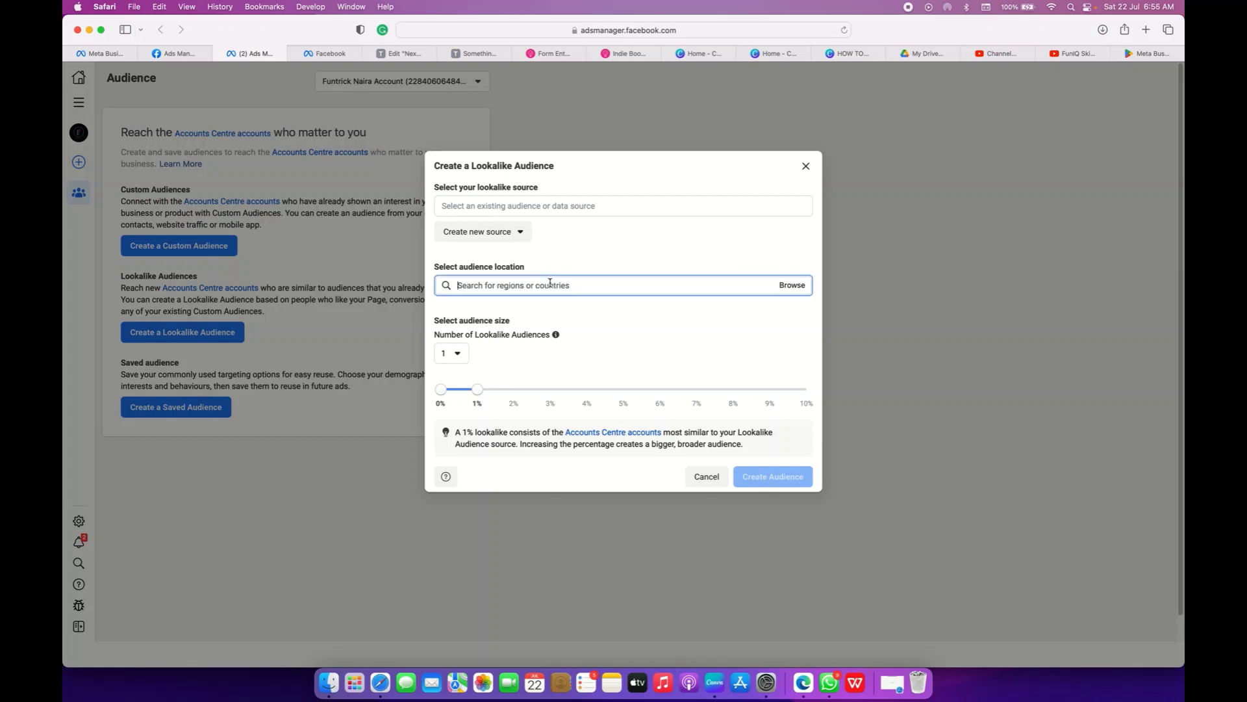
click(464, 358)
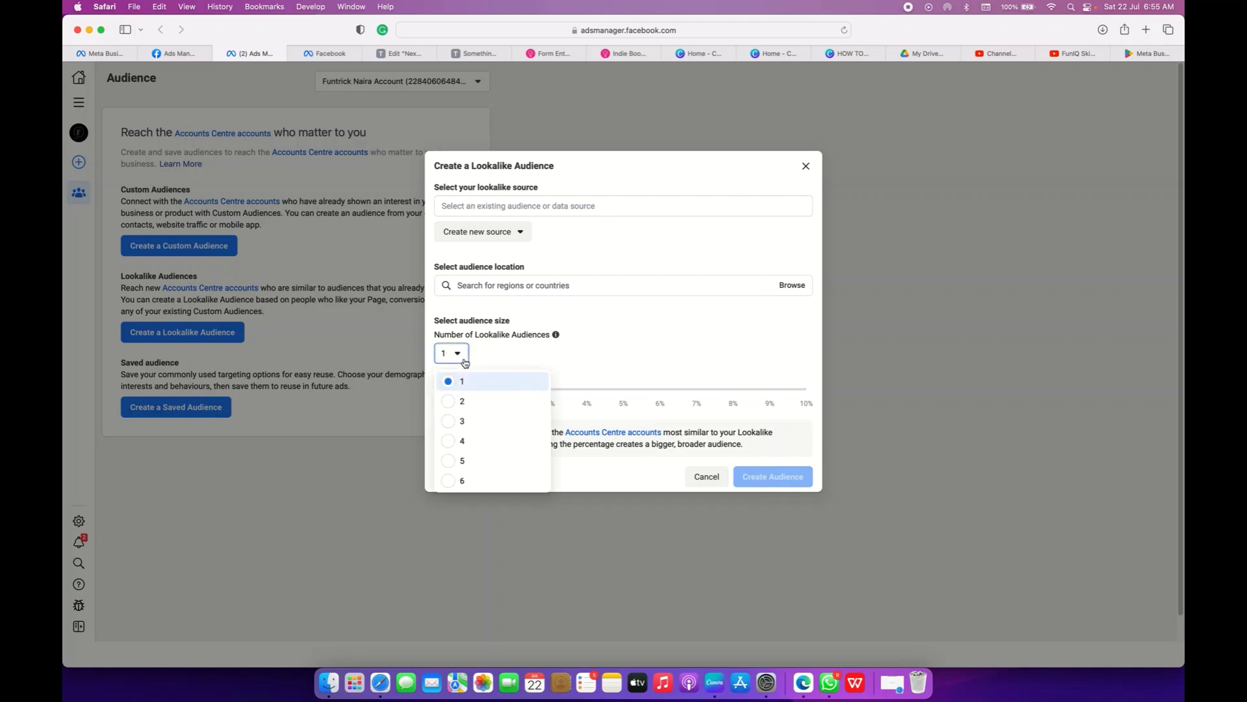
click(501, 355)
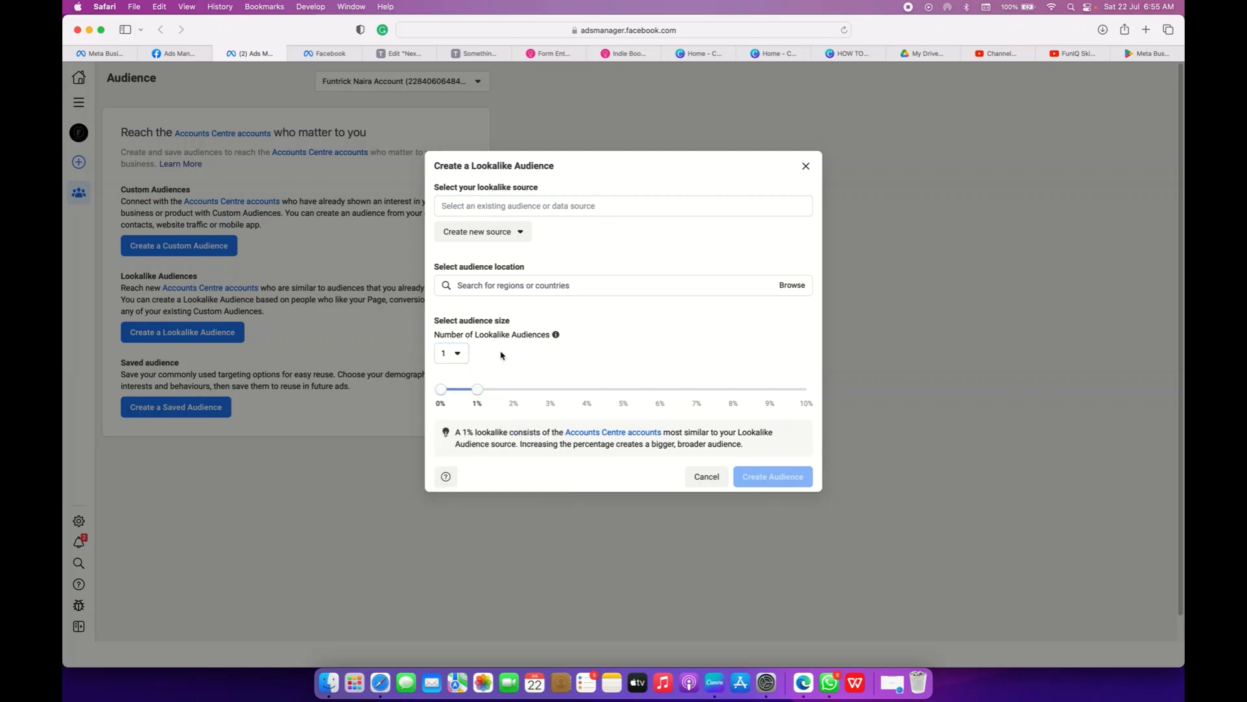
- Try increasing the lookalike audience size to 9% and beyond, return it to 1%, and cancel the Lookalike Audience
mouse_move(556, 336)
drag(434, 321, 497, 401)
click(524, 375)
click(480, 396)
drag(505, 395, 775, 390)
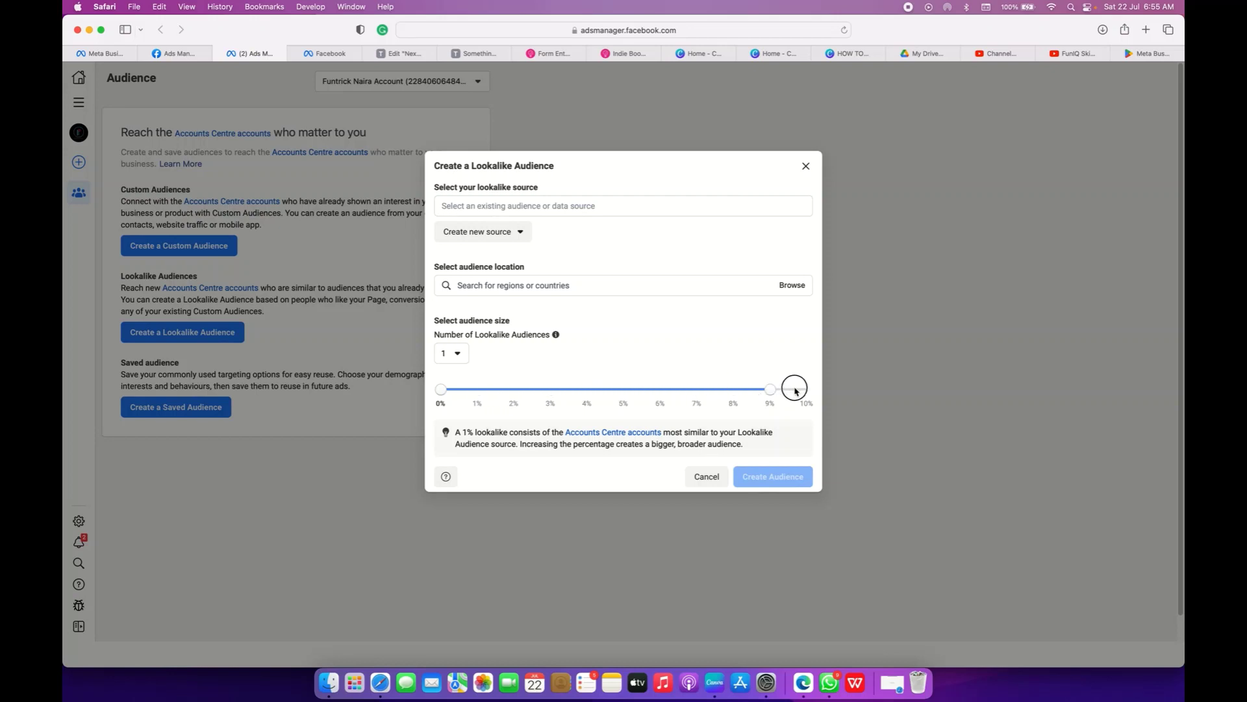
click(796, 390)
drag(801, 394, 482, 410)
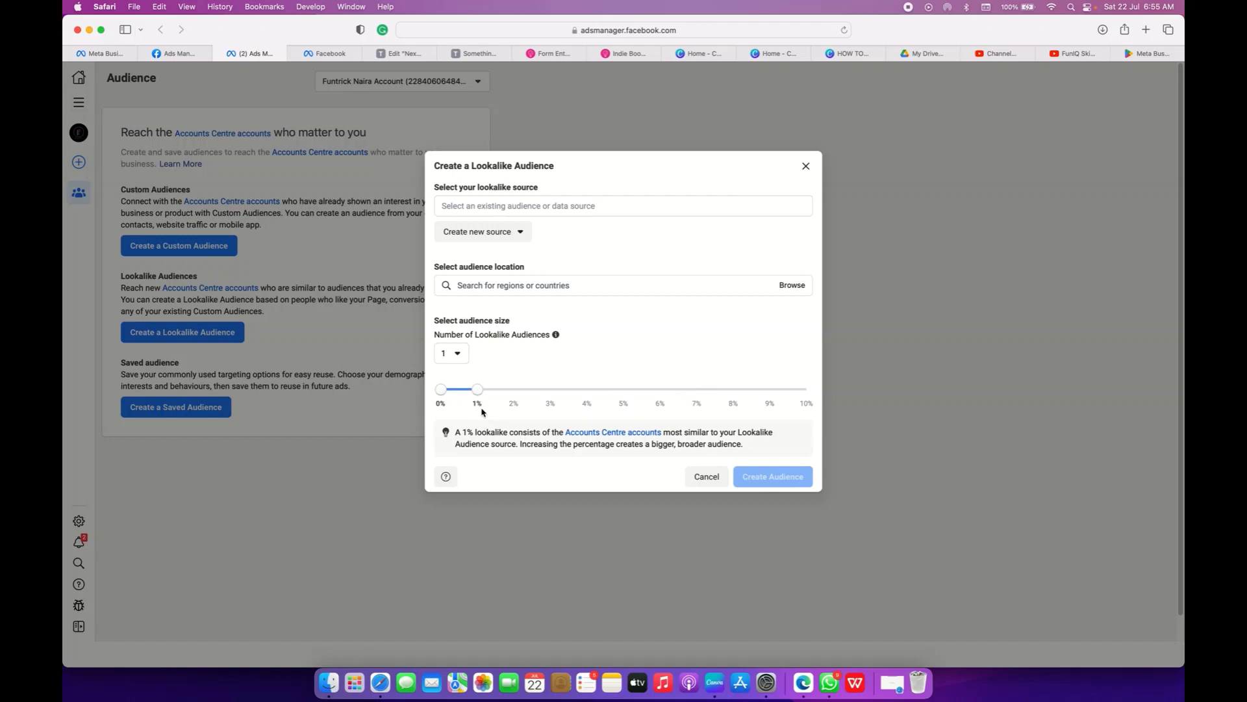
click(706, 477)
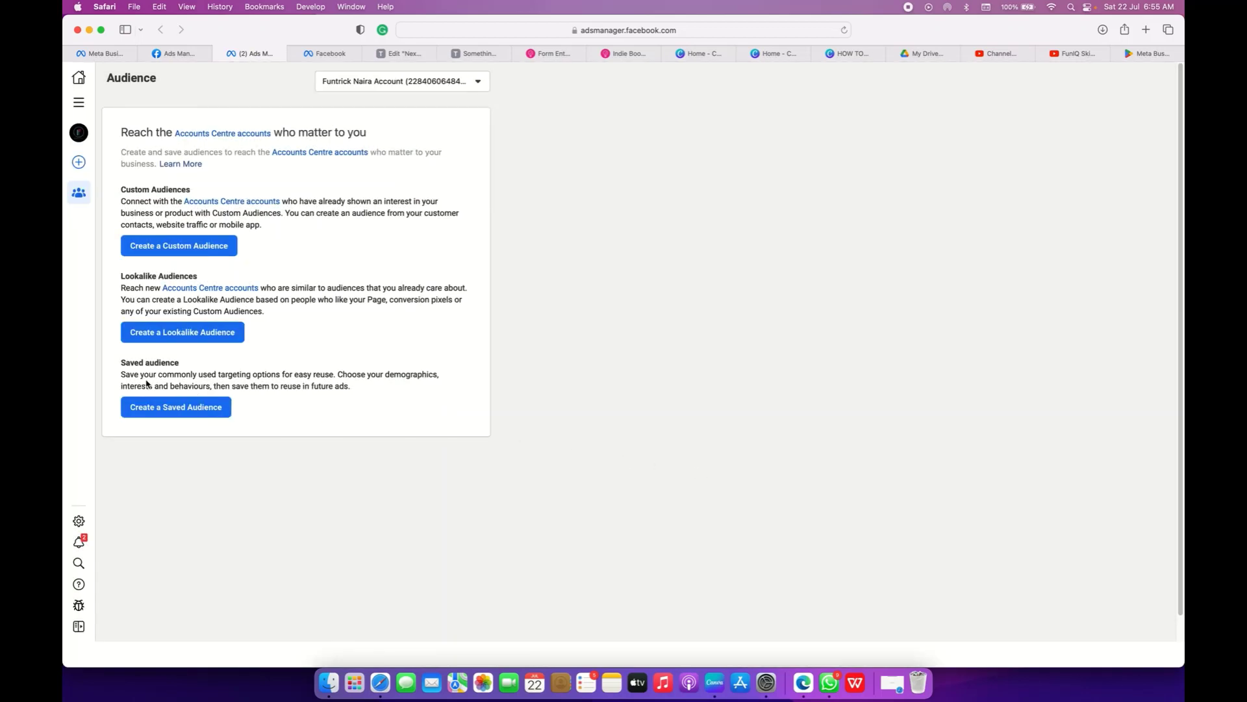
- Start creating a saved audience and name it "Eneka Shoe Audience"
click(175, 409)
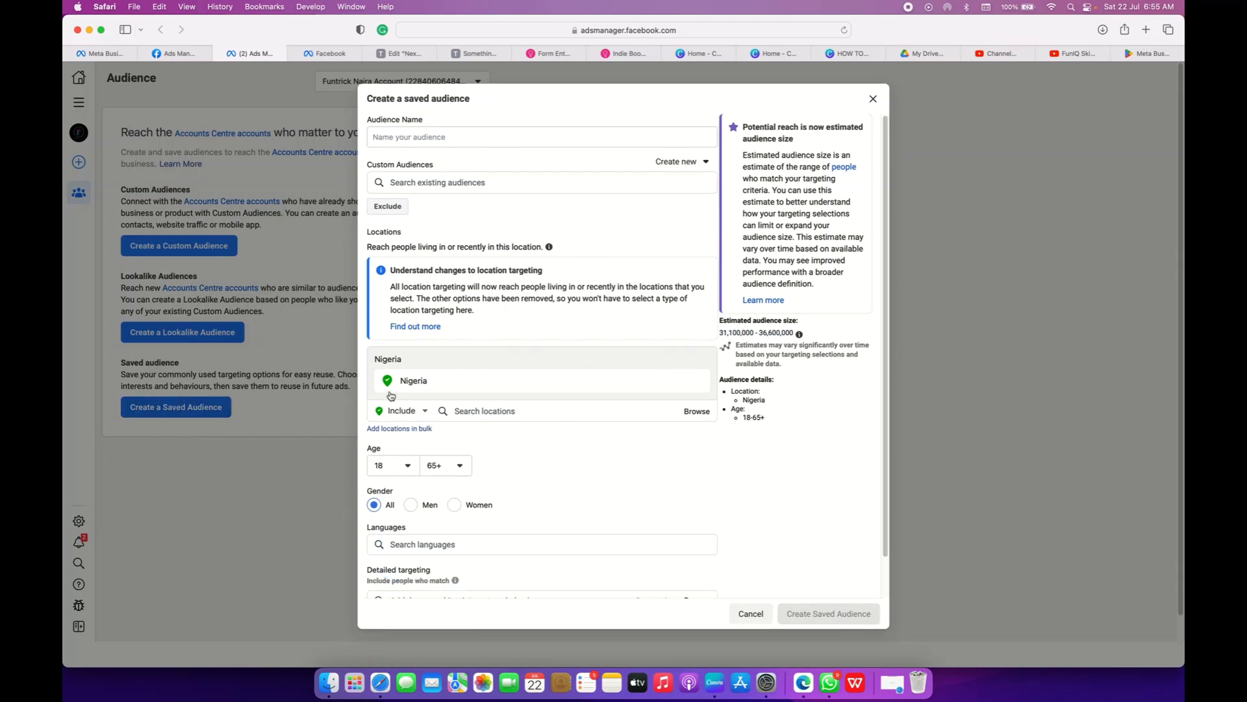
scroll(455, 319, down, 2)
scroll(455, 319, up, 2)
click(399, 135)
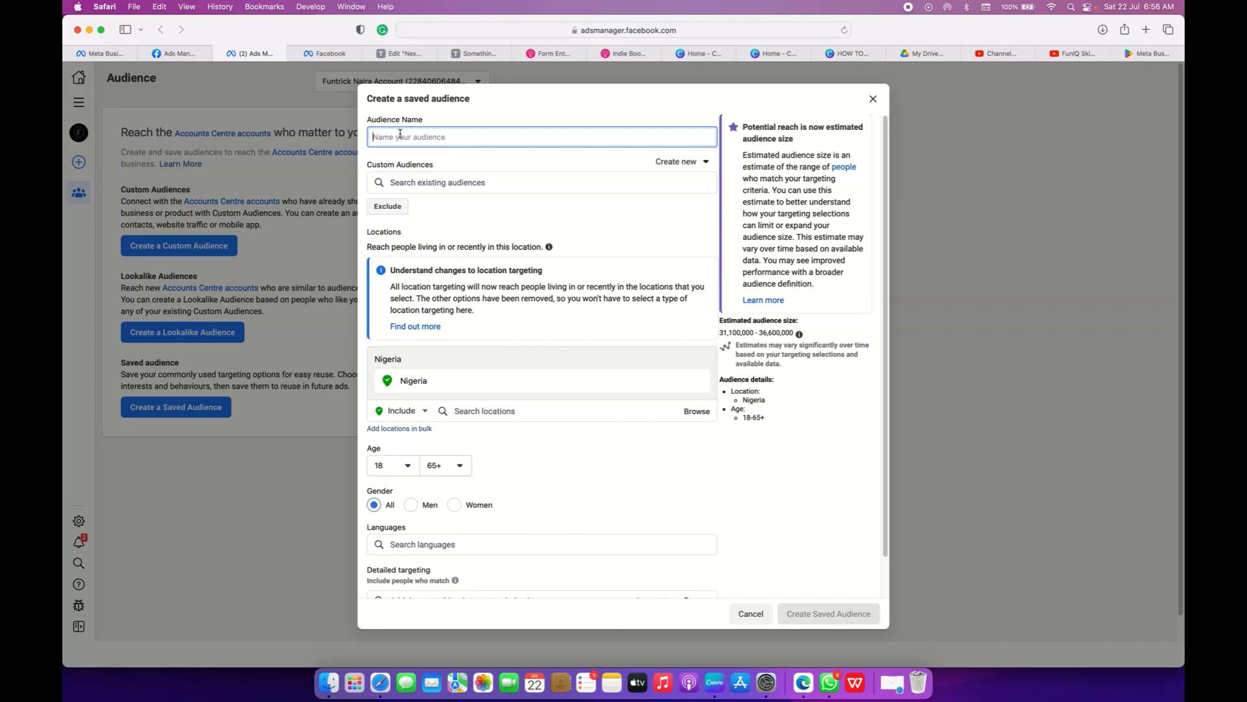
text(Eneka)
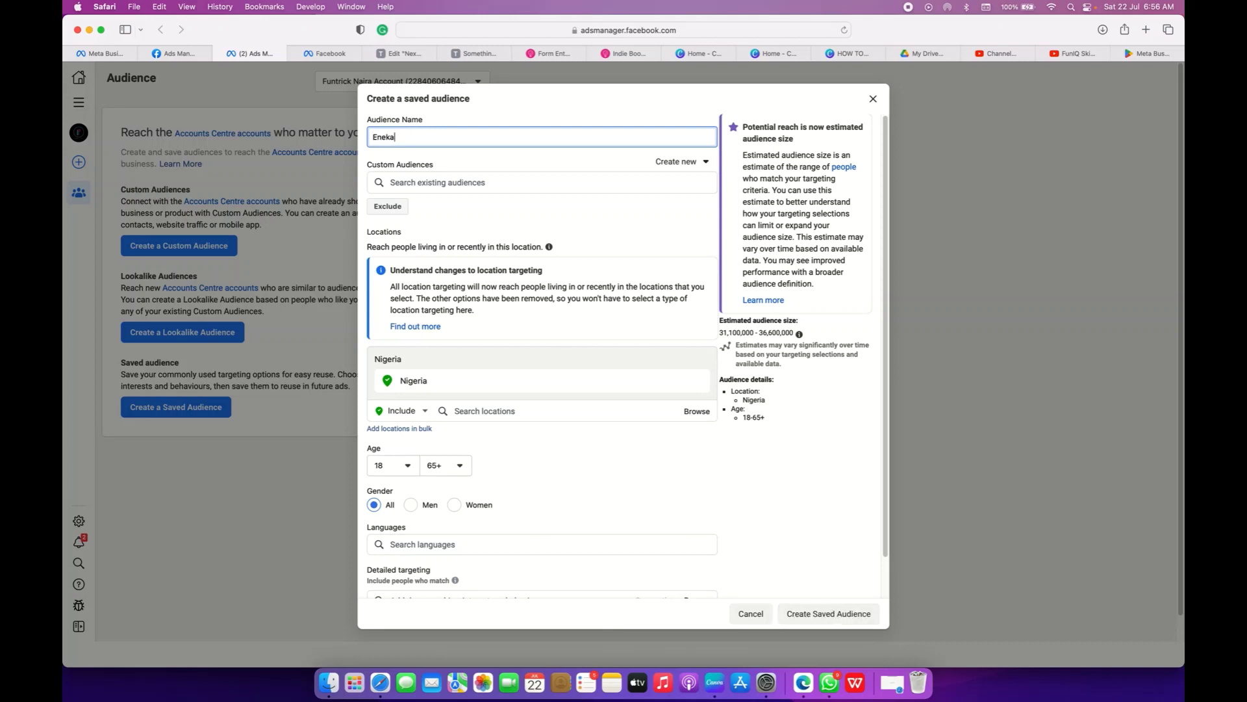
text( Shoe aUDIENC)
key(BackSpace)
key(BackSpace)
key(BackSpace)
key(BackSpace)
key(BackSpace)
key(BackSpace)
key(BackSpace)
text(Audience)
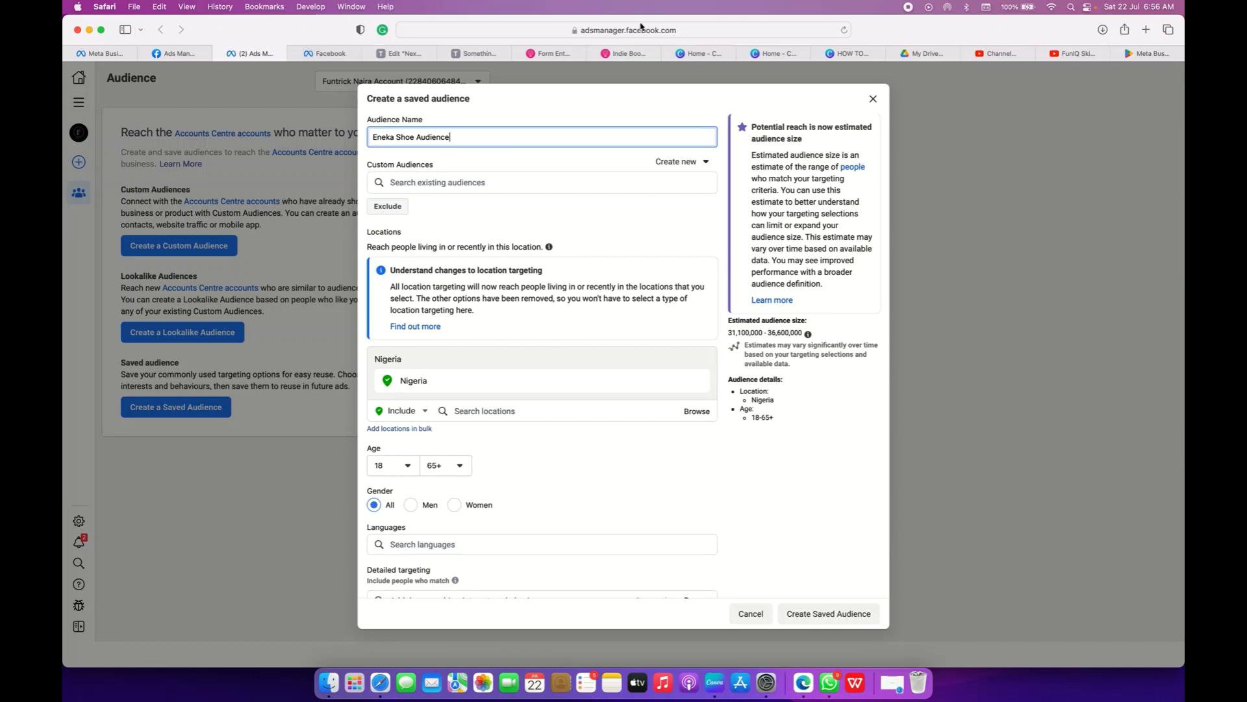
- Check the existing audiences available for the saved audience, and remove Nigeria from its targeted locations
click(510, 184)
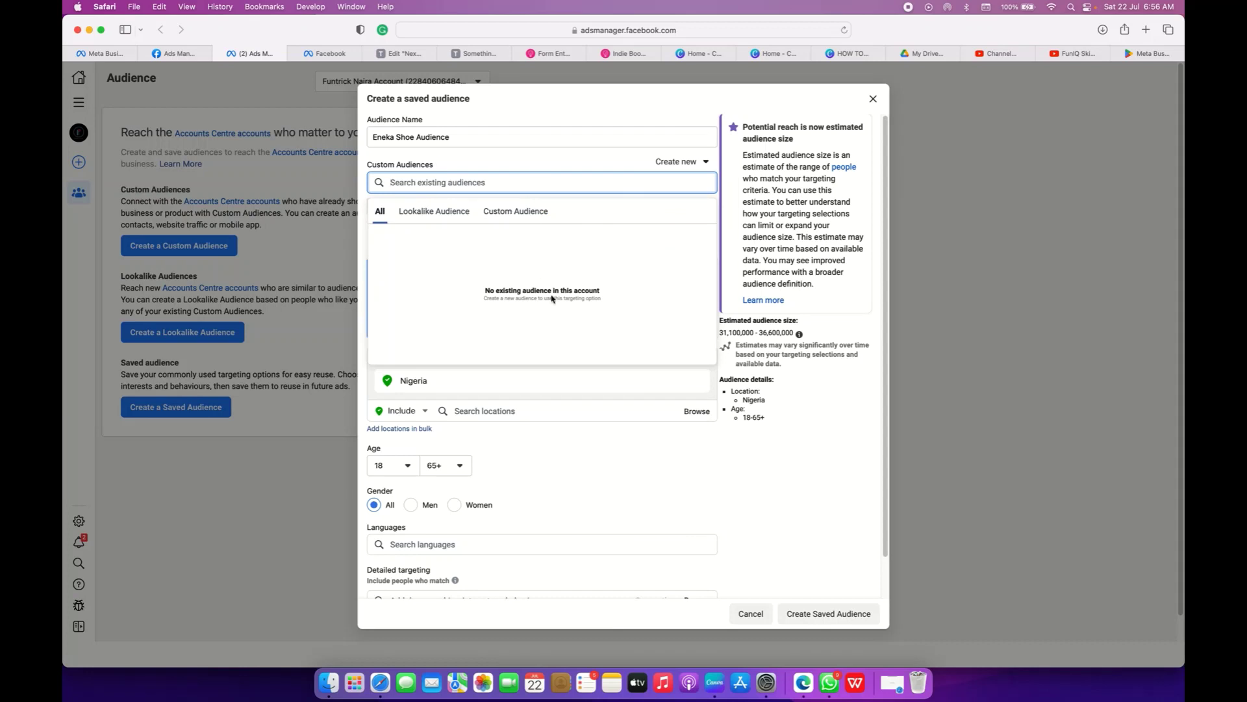
click(503, 160)
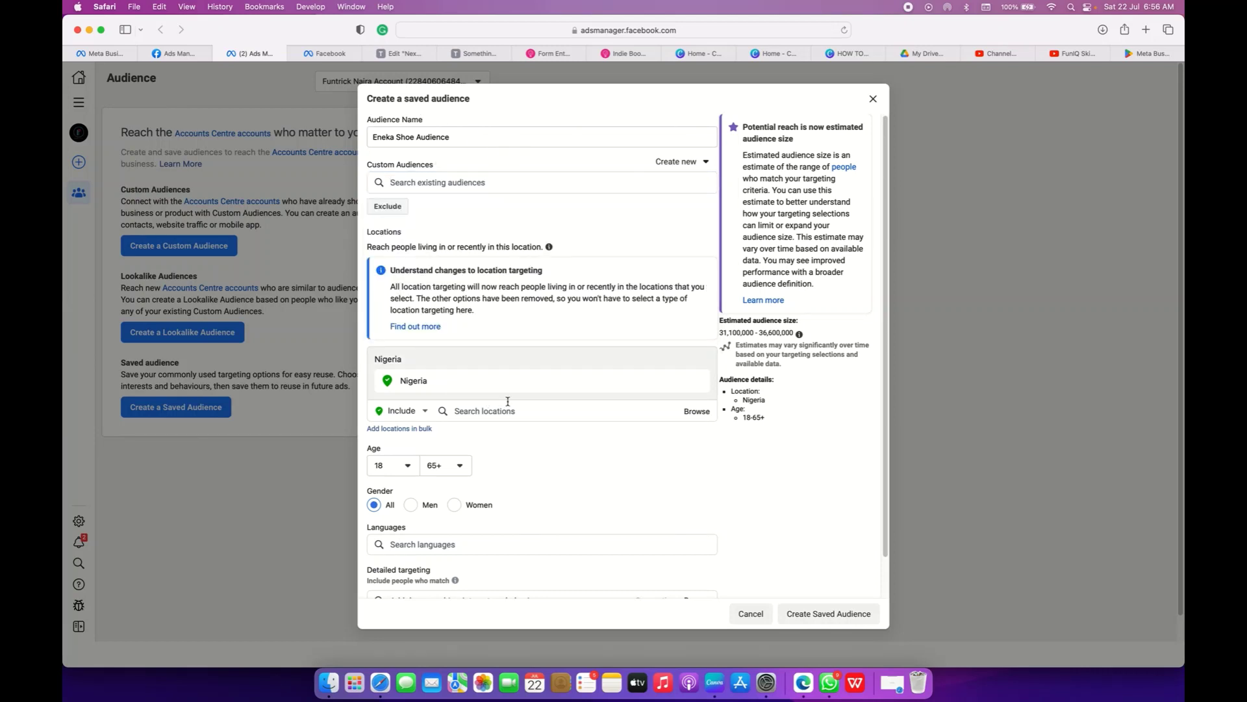
click(479, 410)
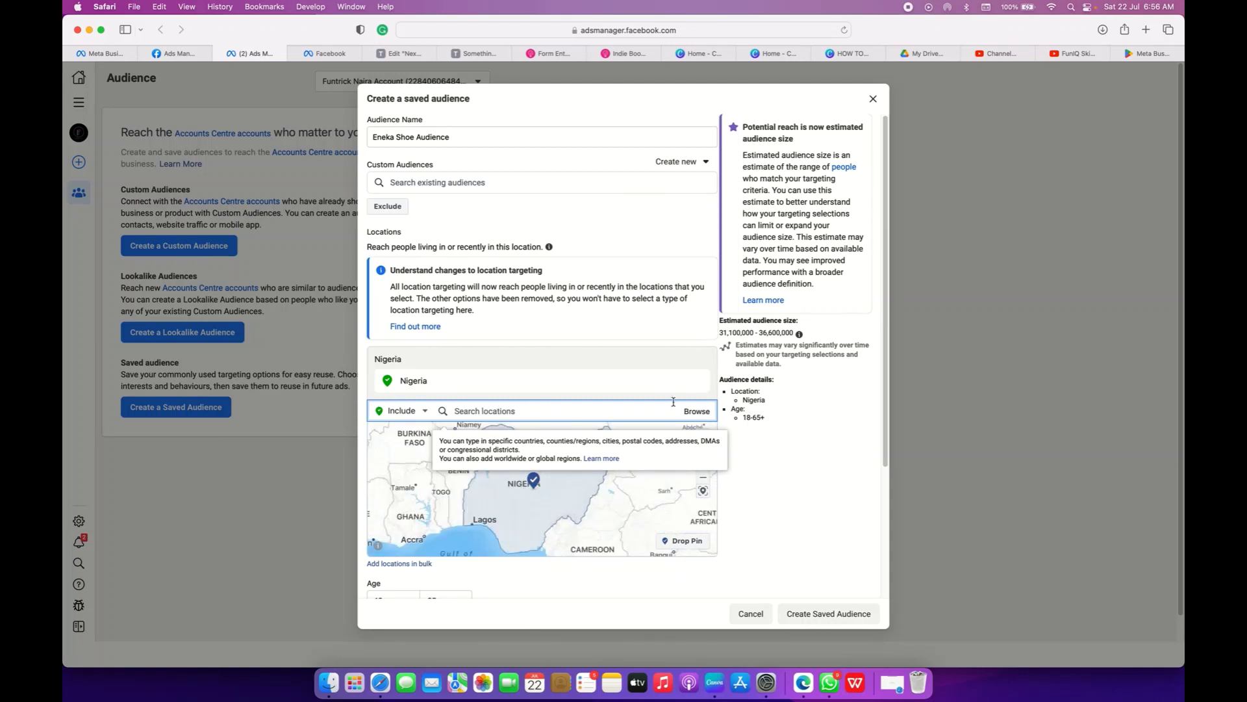
click(701, 360)
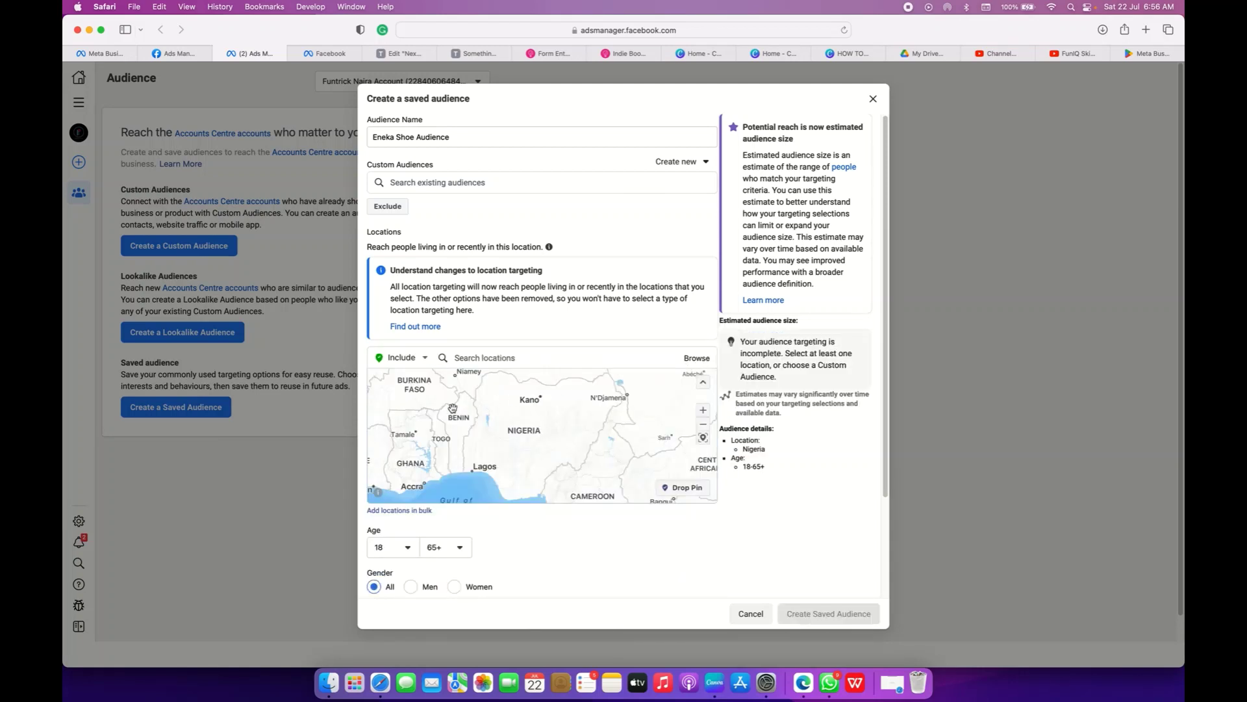
- Add English (All) as the saved audience's language
scroll(389, 528, down, 3)
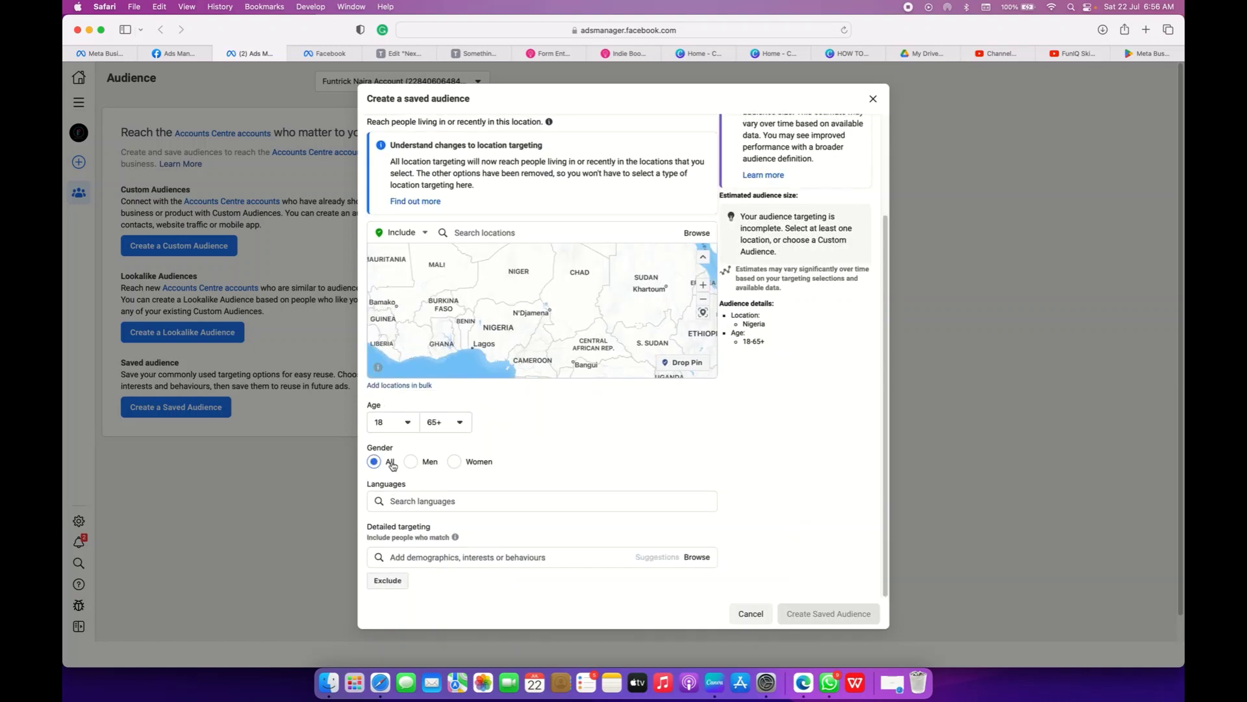
click(440, 501)
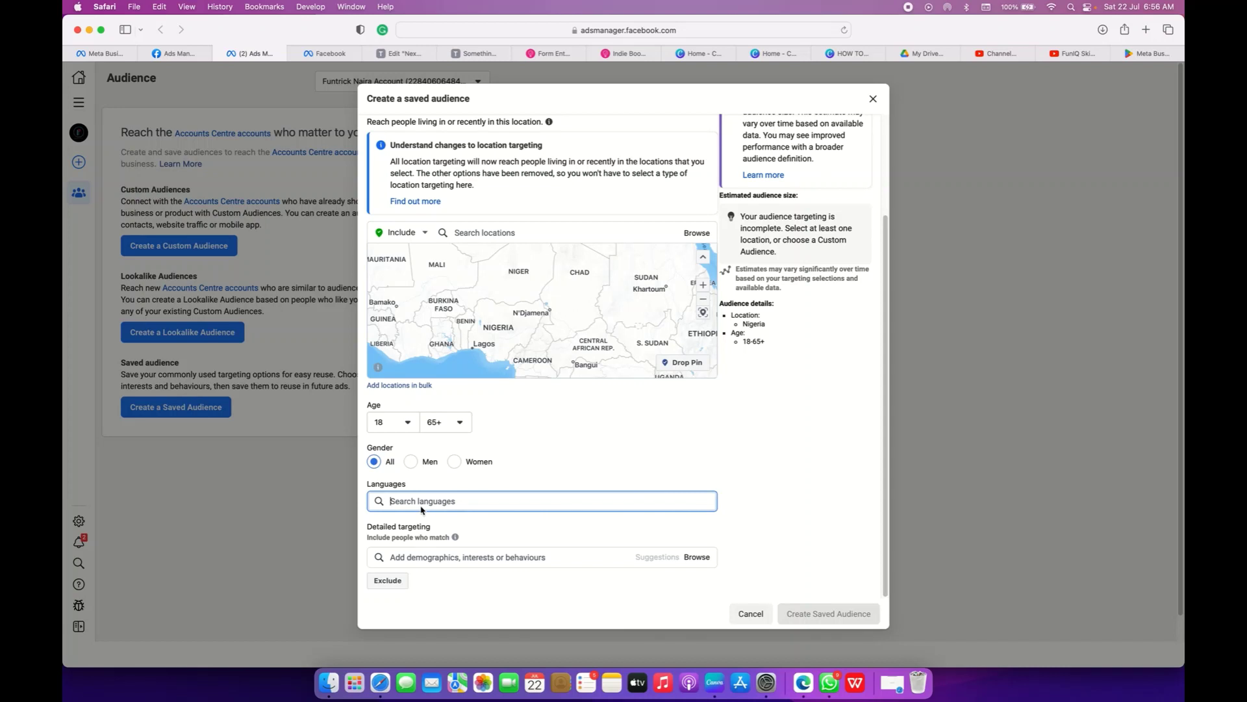
text(Engl)
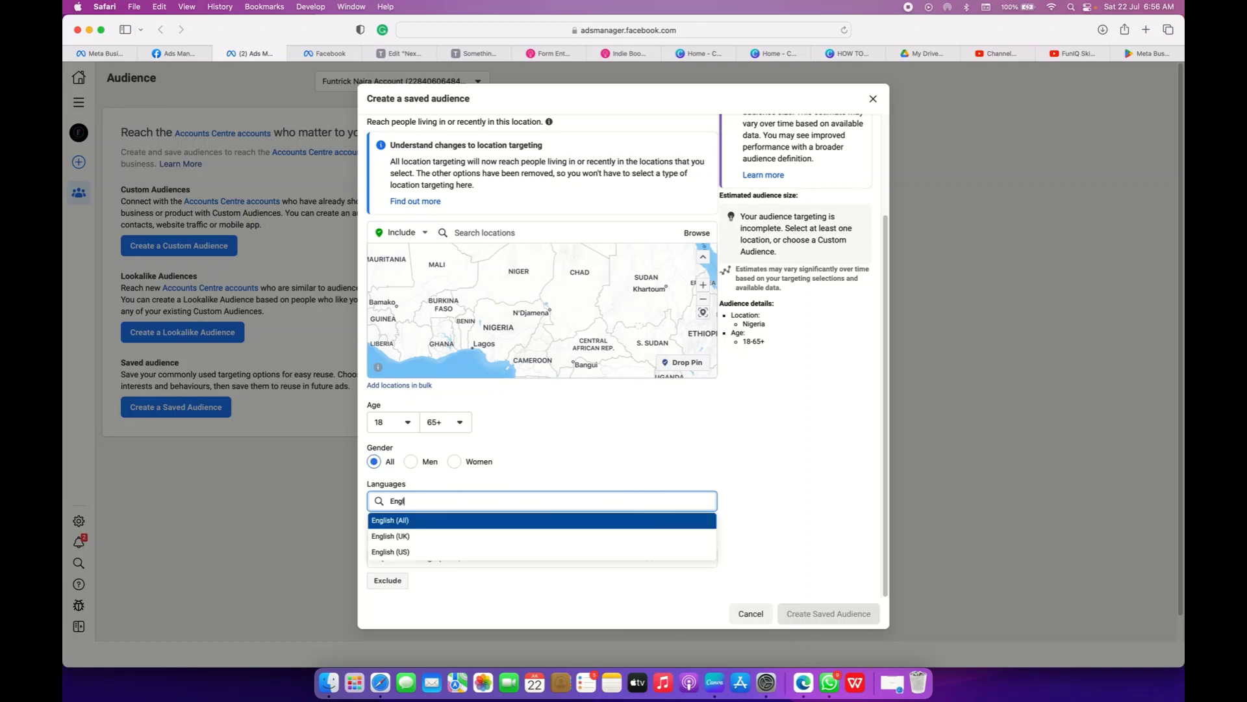
text(ish)
click(450, 521)
scroll(524, 495, down, 1)
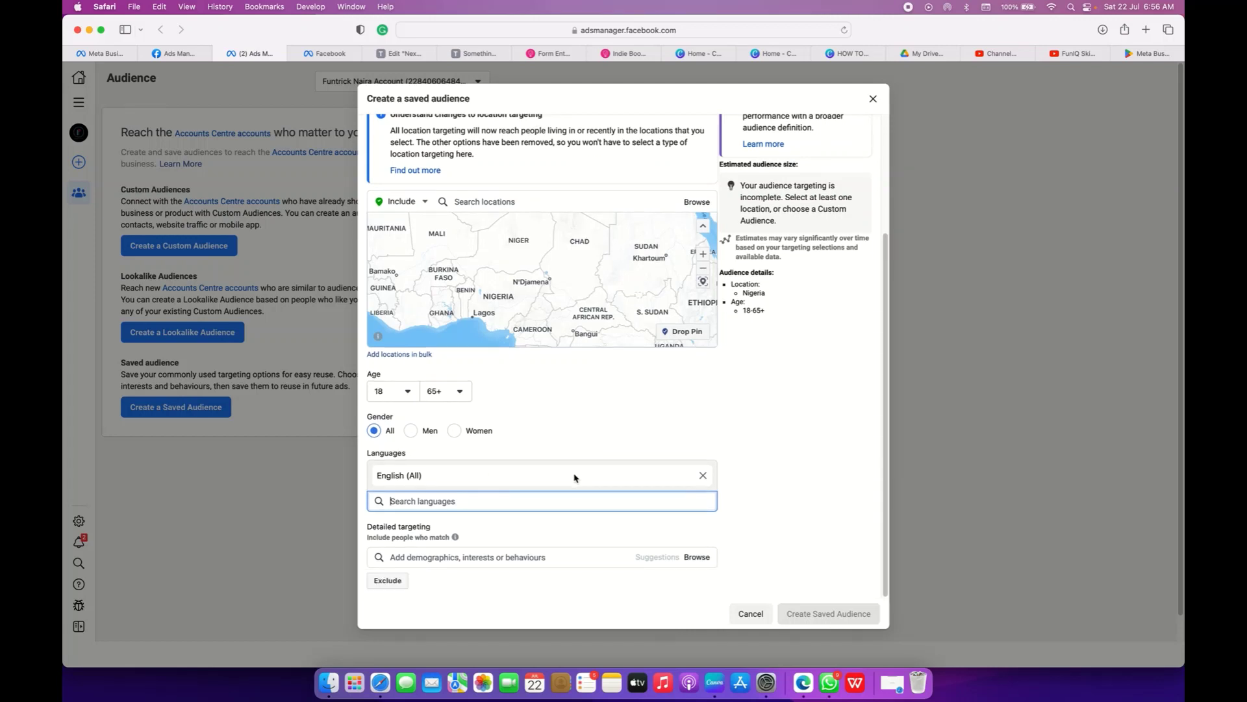
- Browse the detailed targeting categories for the saved audience, review its settings, and cancel creating it
click(404, 557)
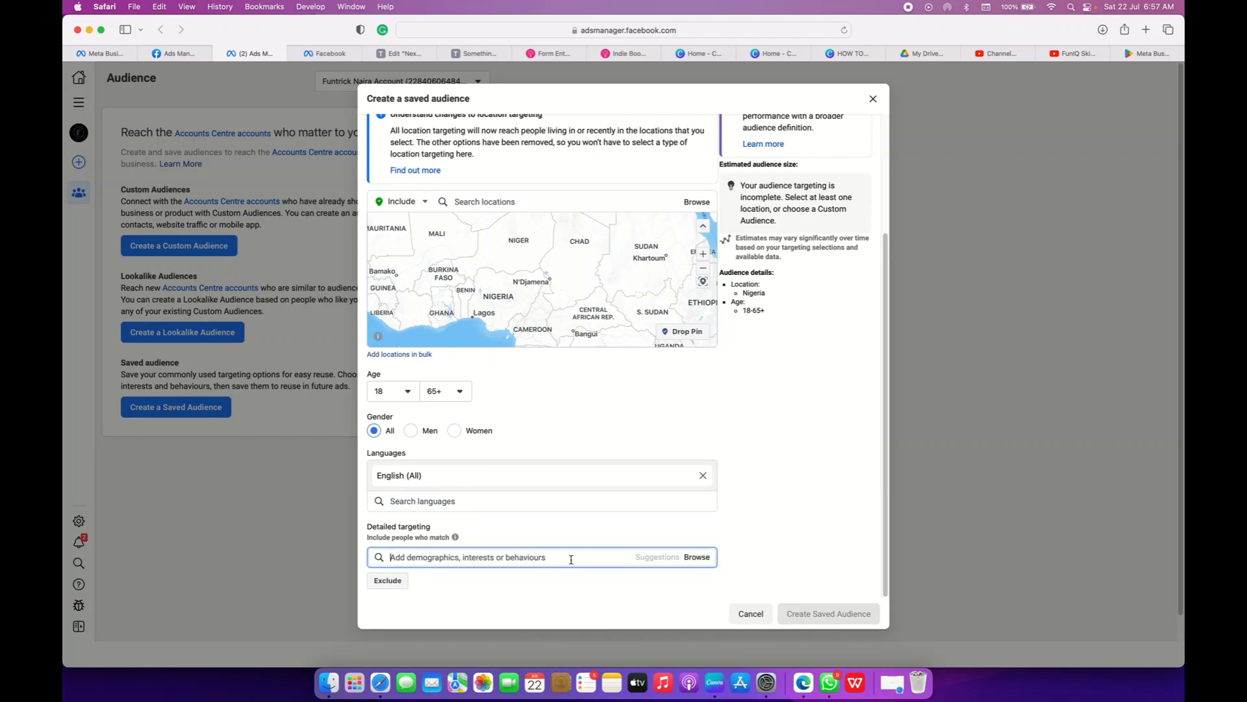
click(695, 558)
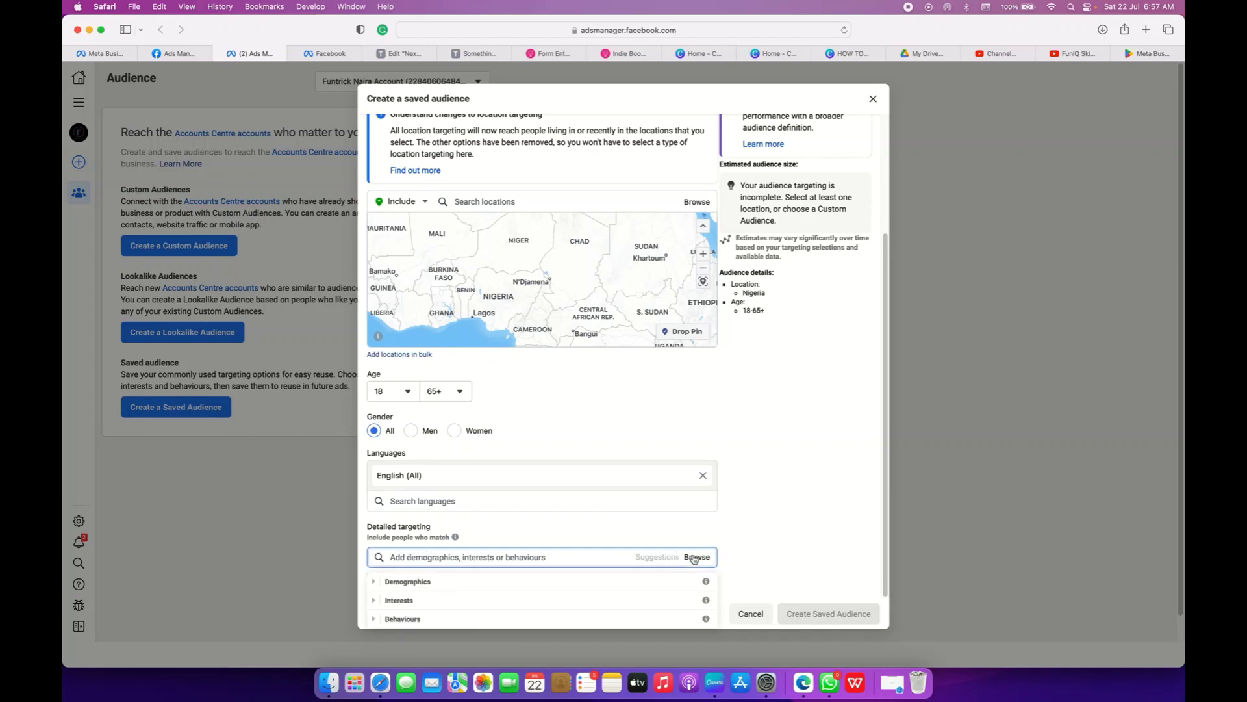
scroll(583, 342, up, 5)
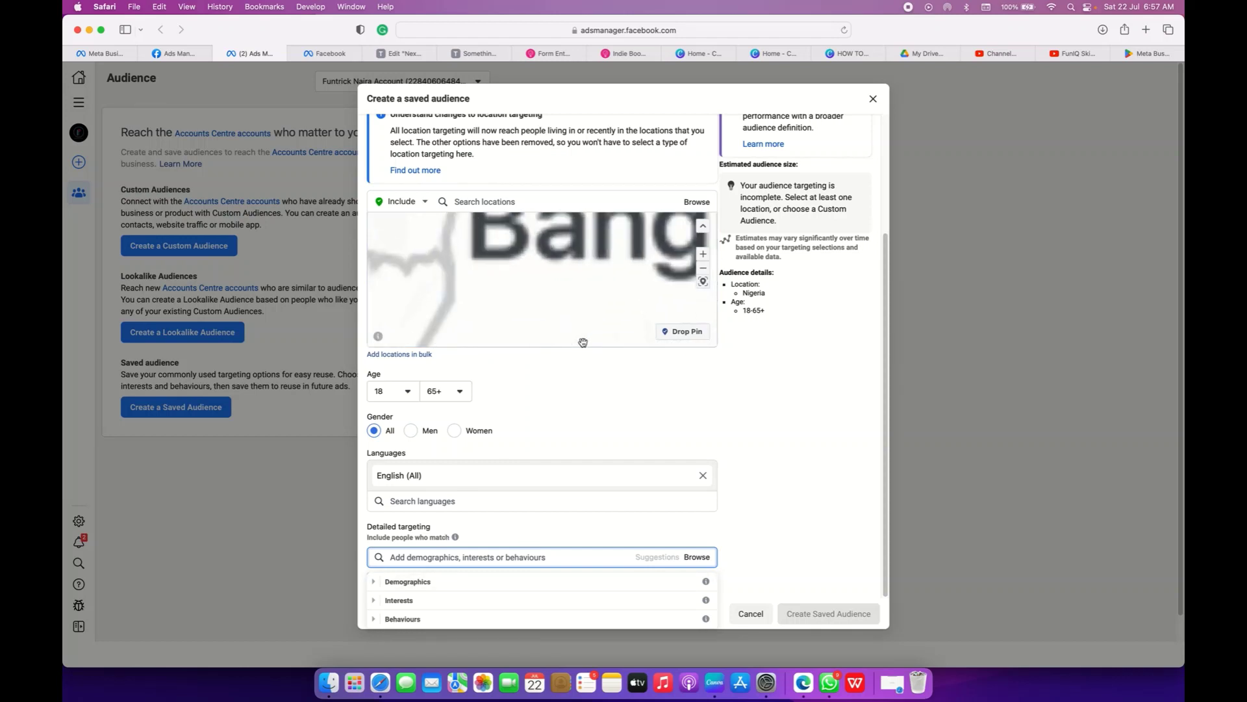
scroll(582, 340, down, 2)
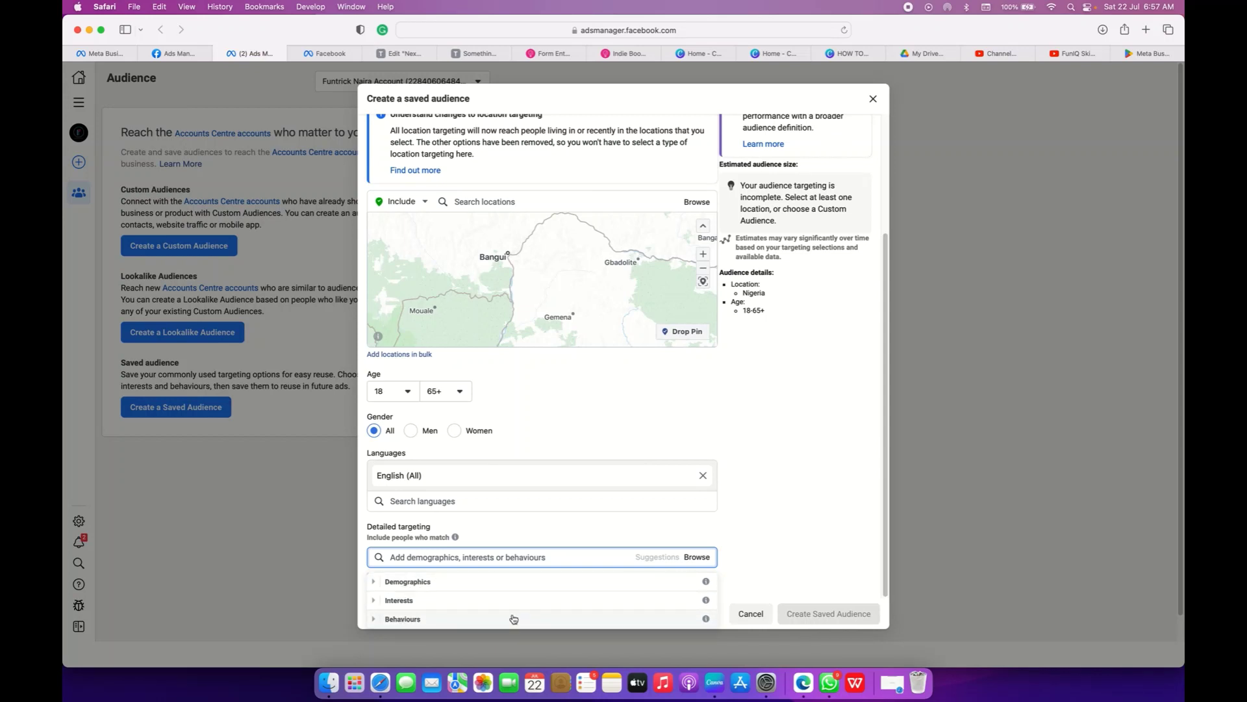
click(757, 487)
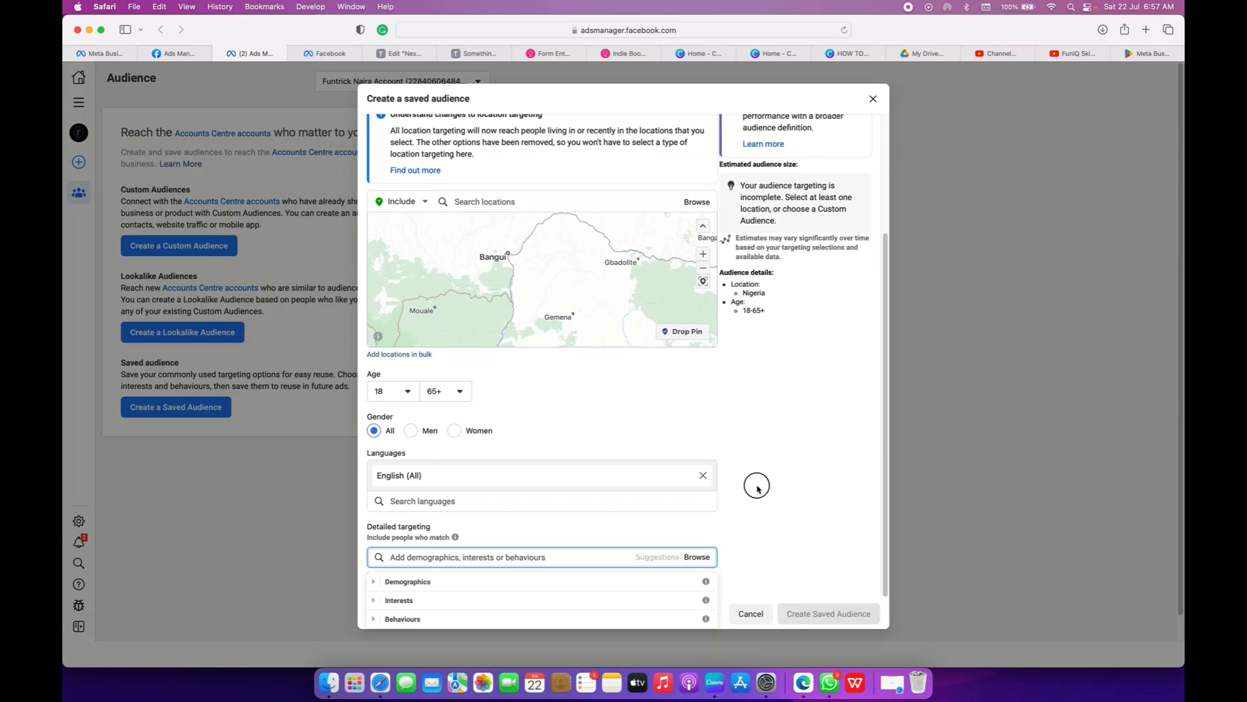
scroll(757, 488, up, 5)
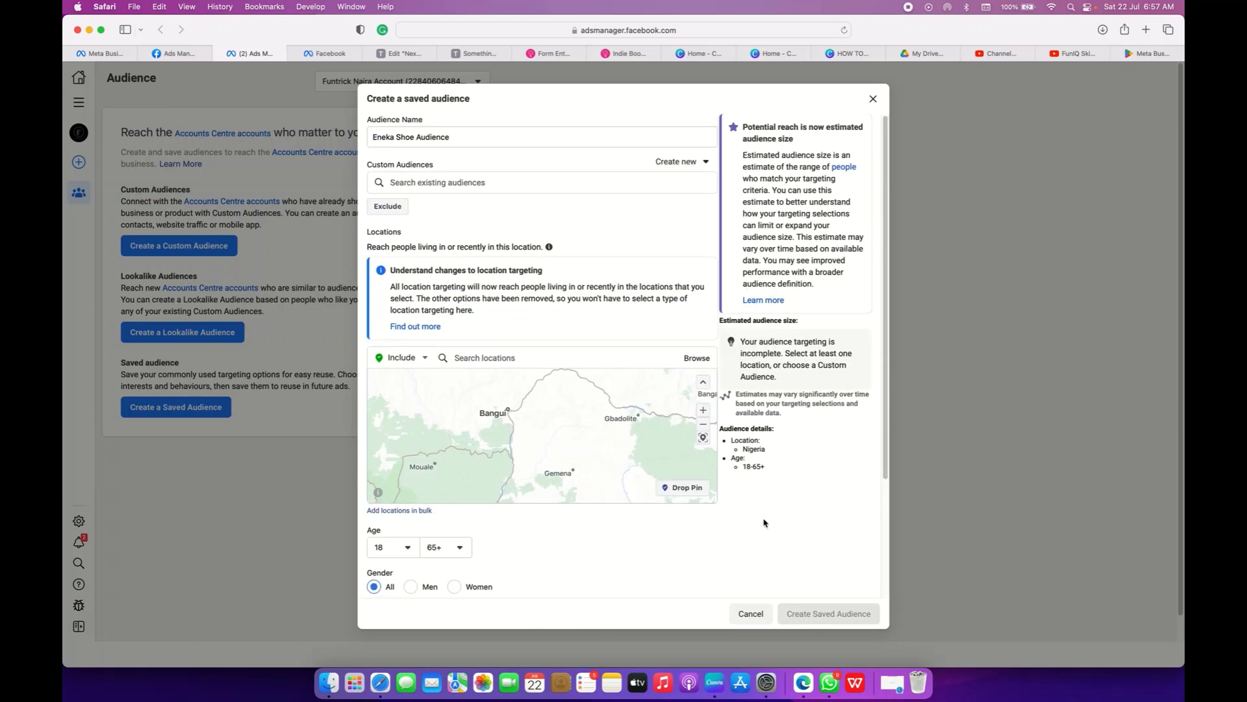
click(751, 614)
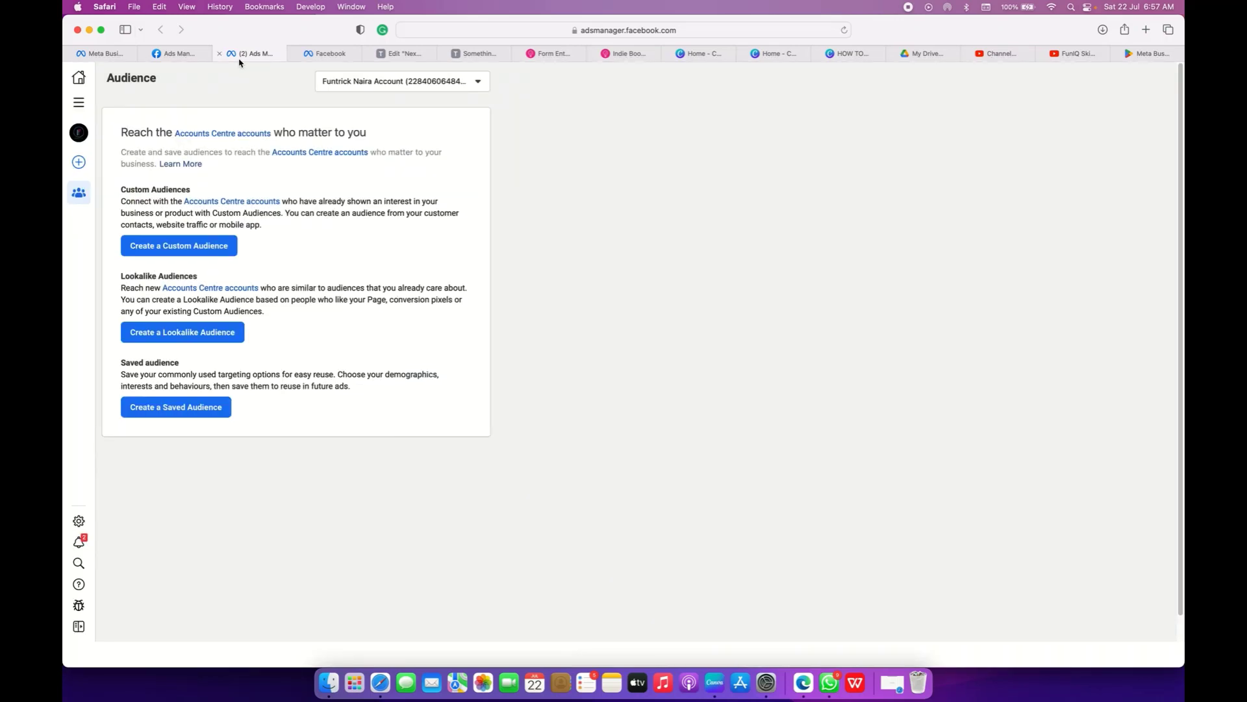
- Close the Audiences page and finish the Commerce Manager introduction to local product types and location information
mouse_move(87, 150)
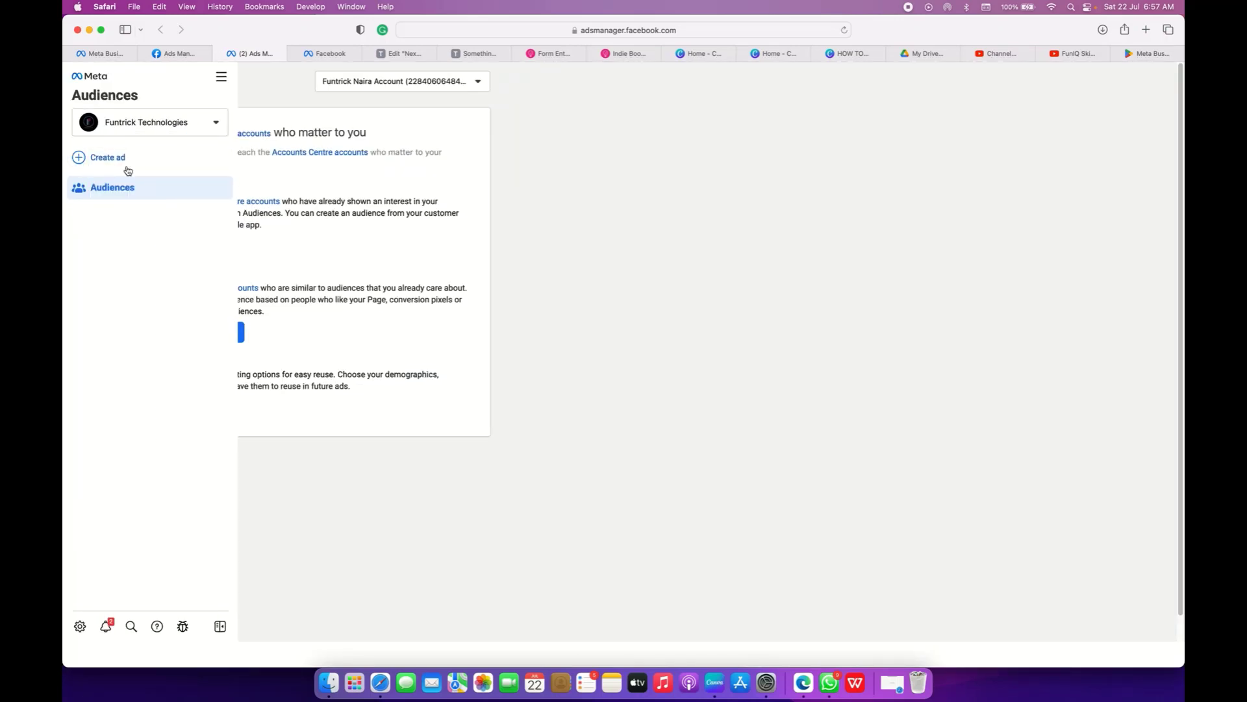
click(219, 55)
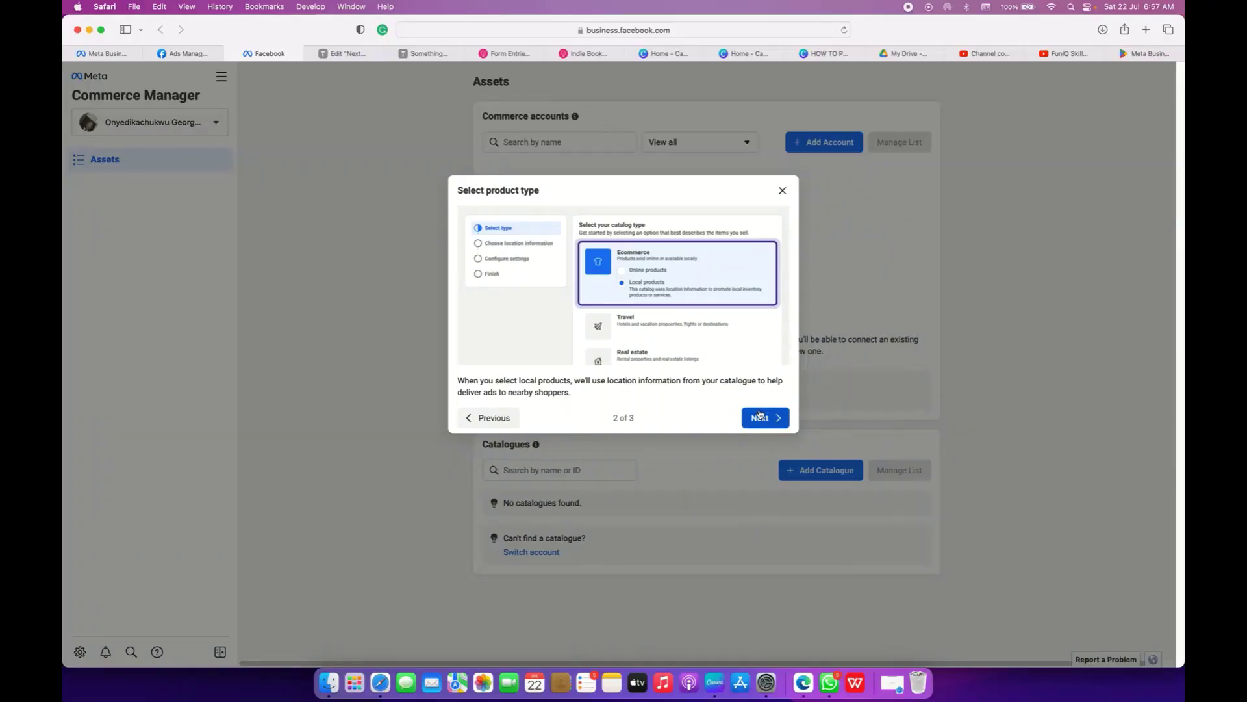
click(761, 417)
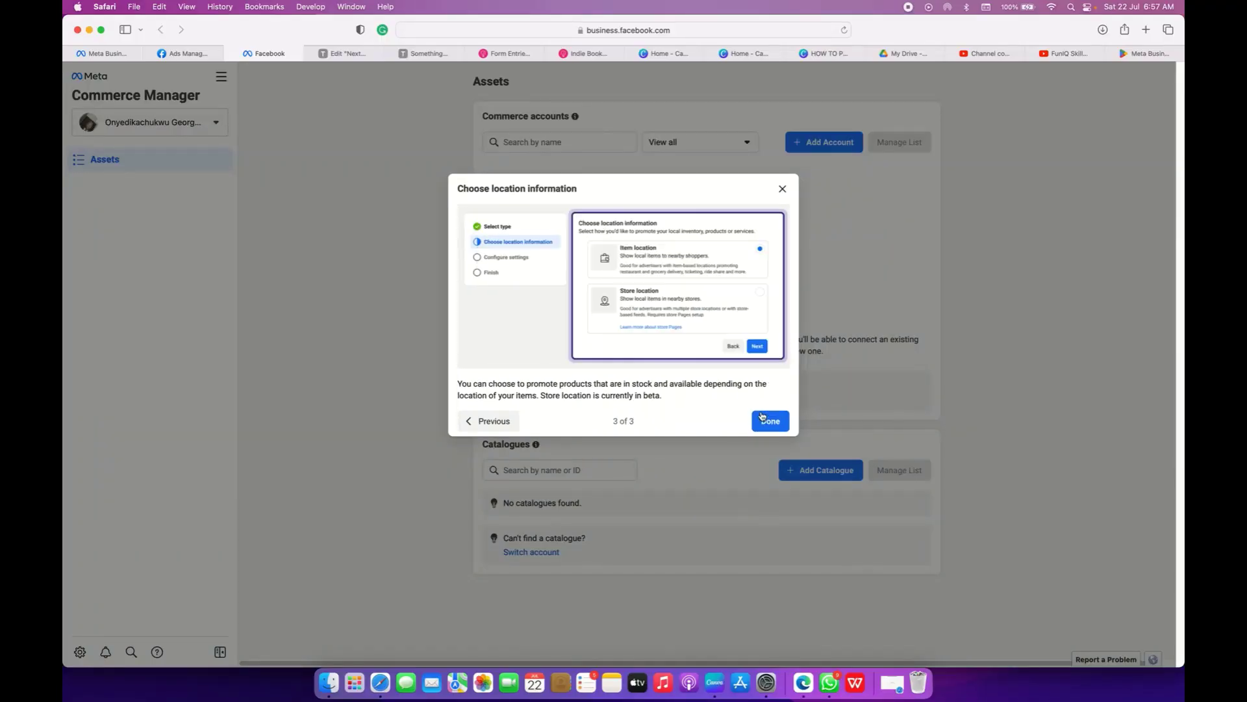
click(762, 417)
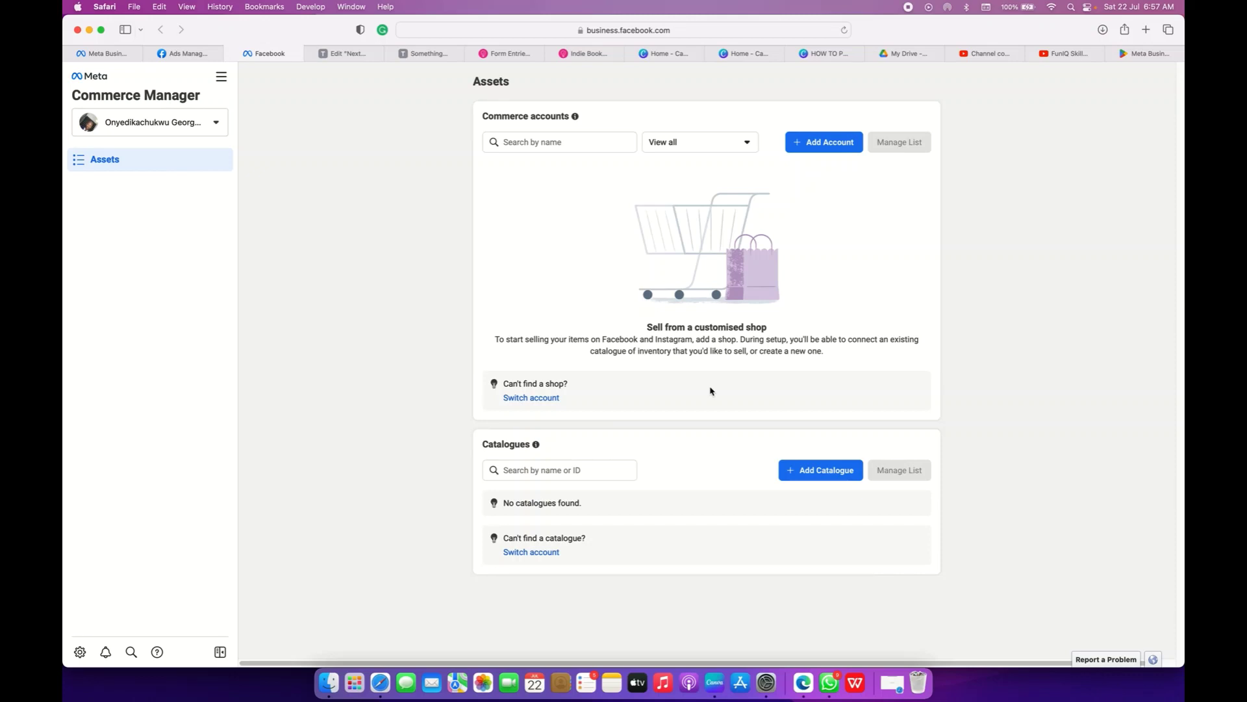
- Try adding a commerce account, return to the commerce assets, and view the catalogue types offered for a new catalogue
click(822, 143)
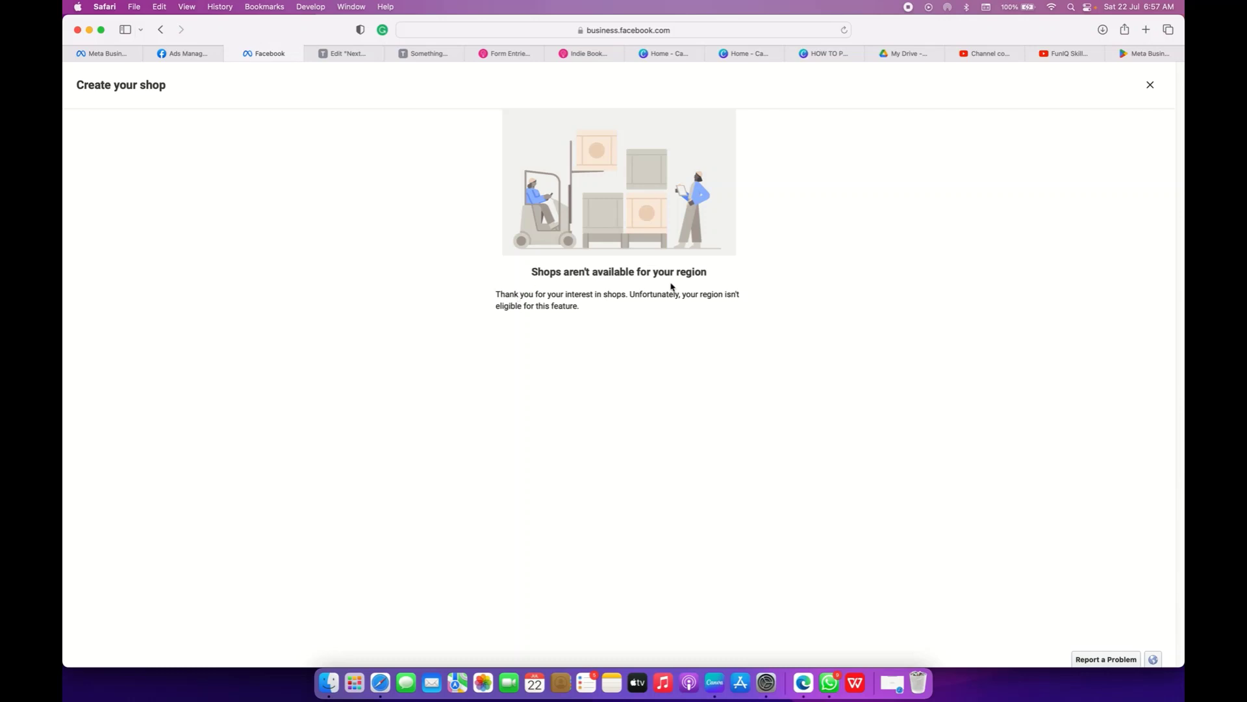
click(162, 31)
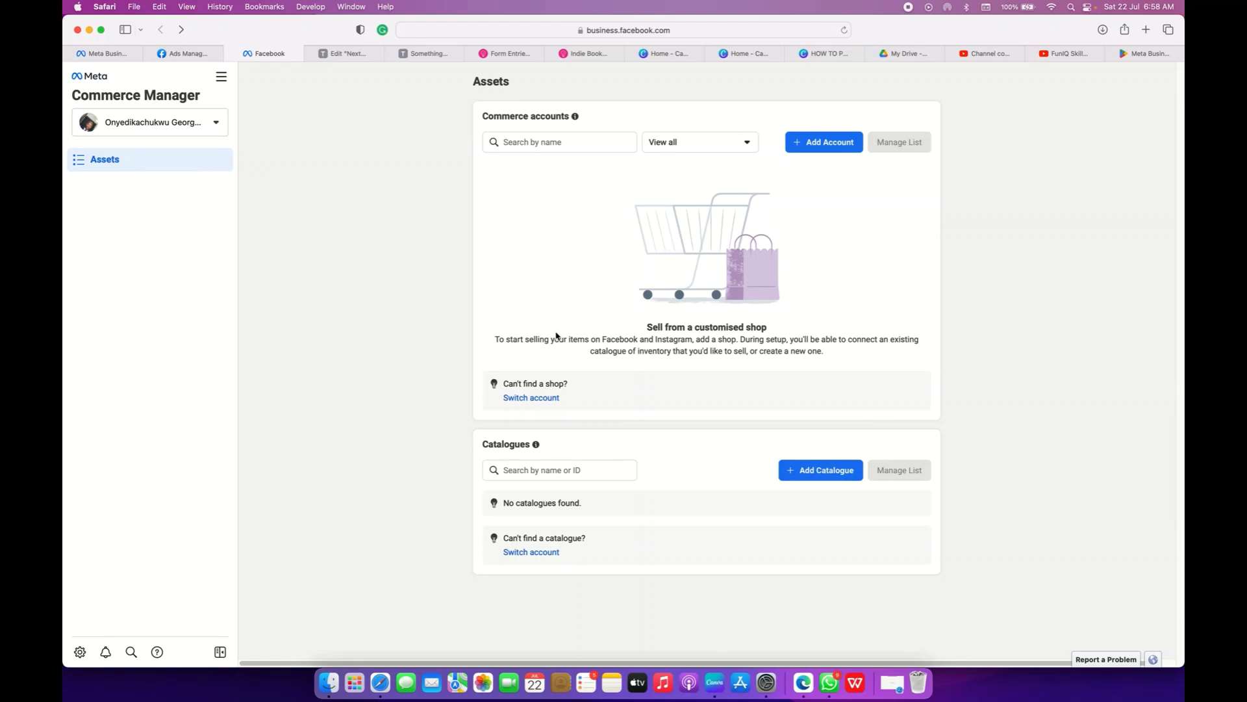
click(818, 470)
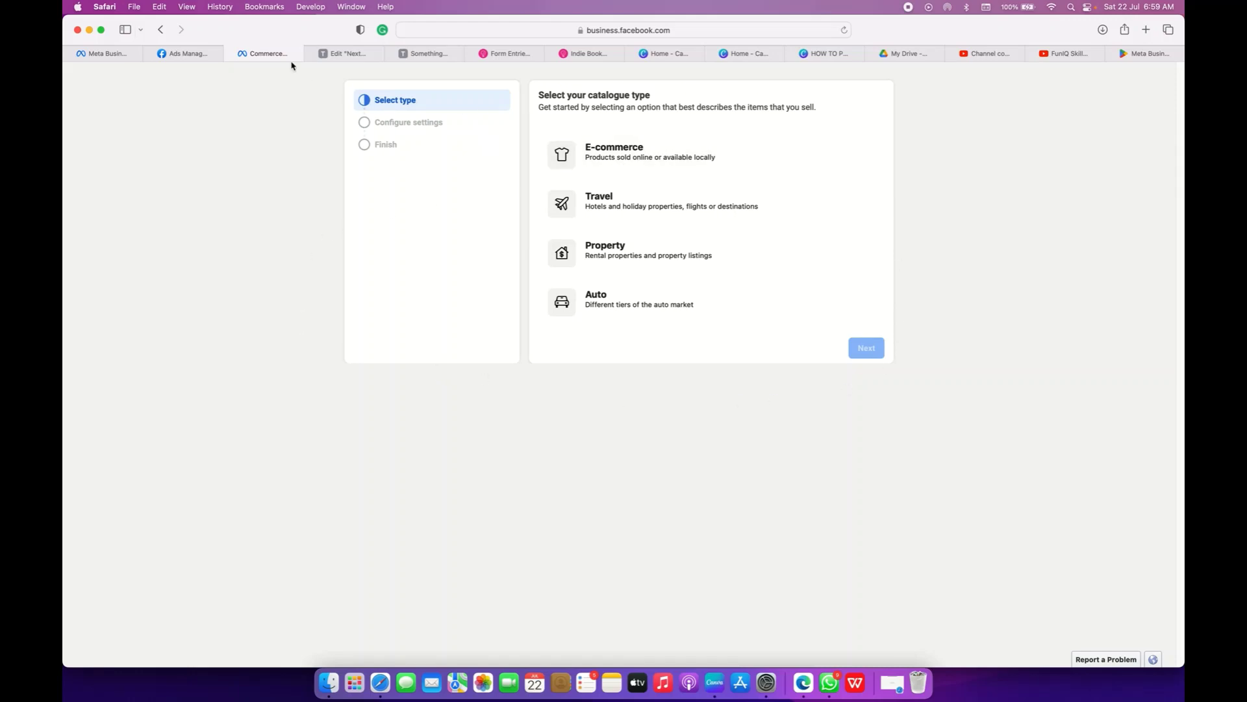
- Close the Commerce Manager and Ads Manager pages to return to the full tools list in Meta Business Suite
click(230, 54)
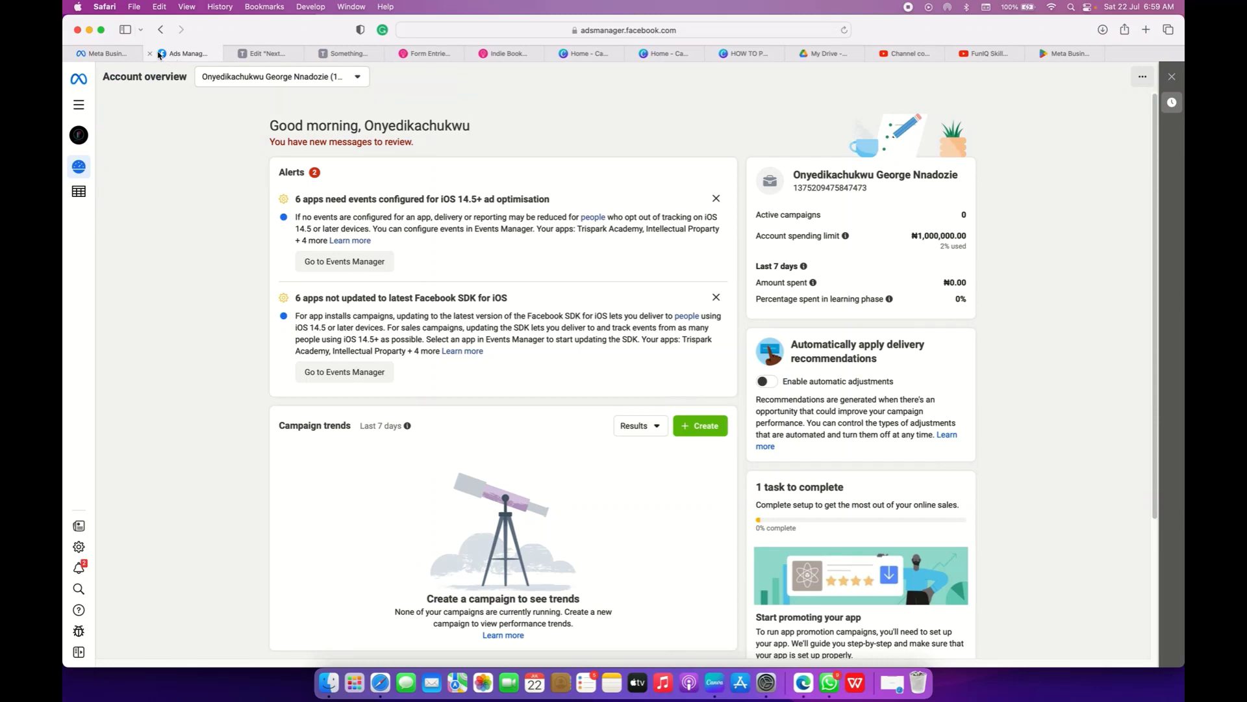
click(154, 54)
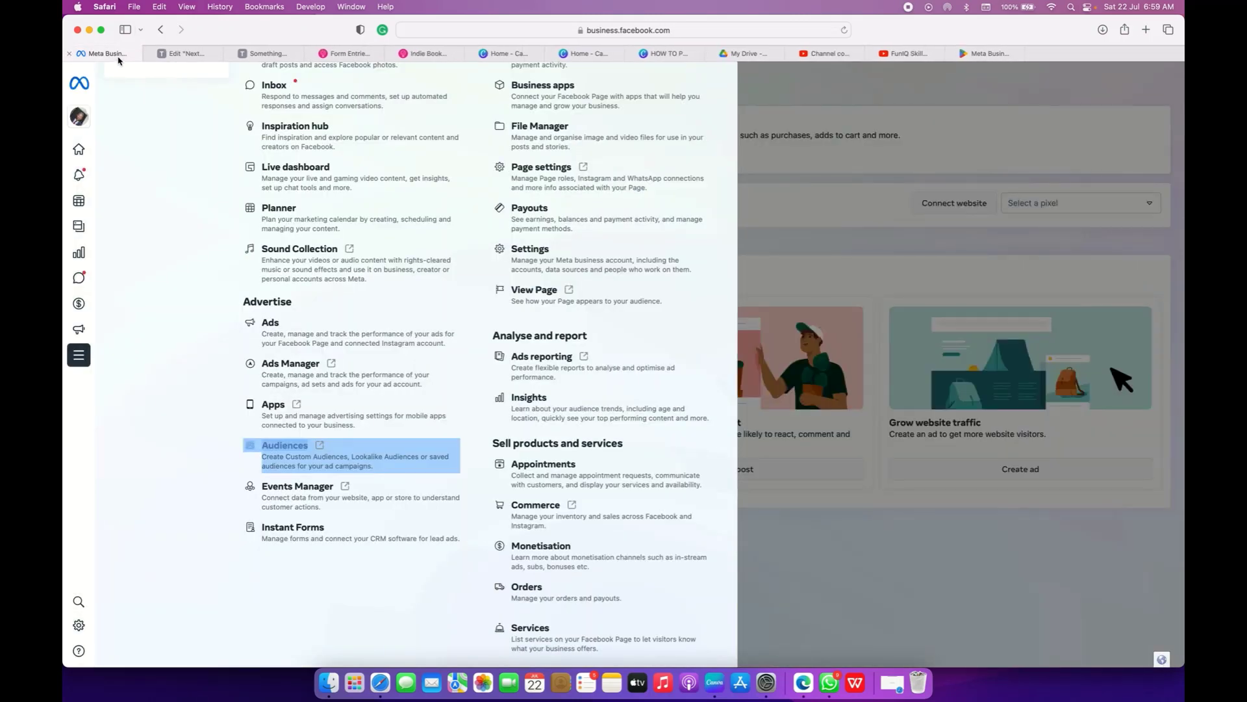
scroll(414, 349, up, 3)
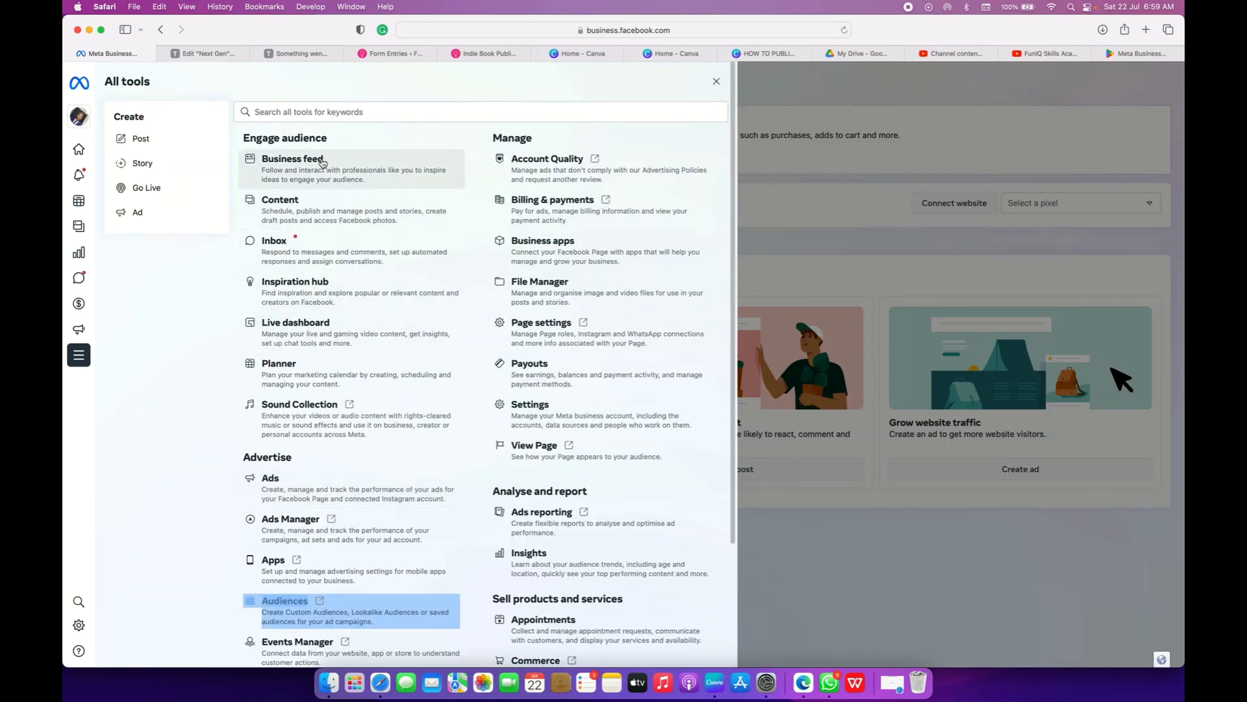
- Search all tools for "asset" and clear the search
mouse_move(87, 410)
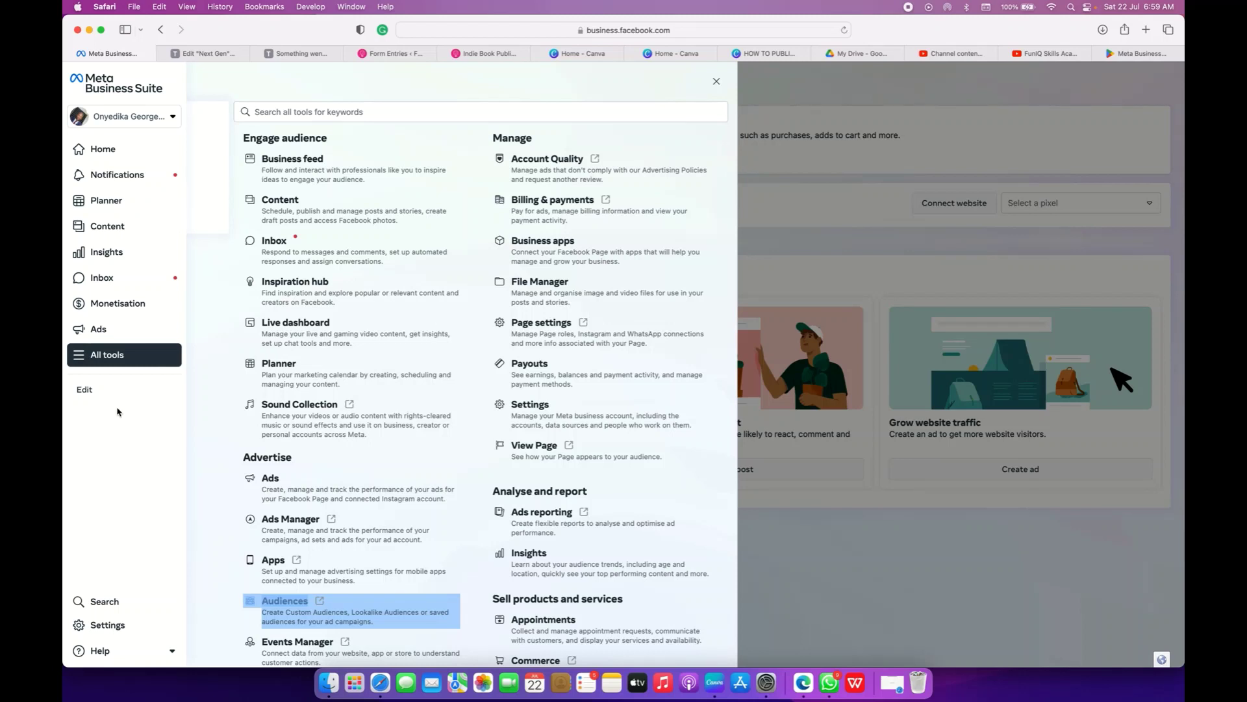
click(308, 112)
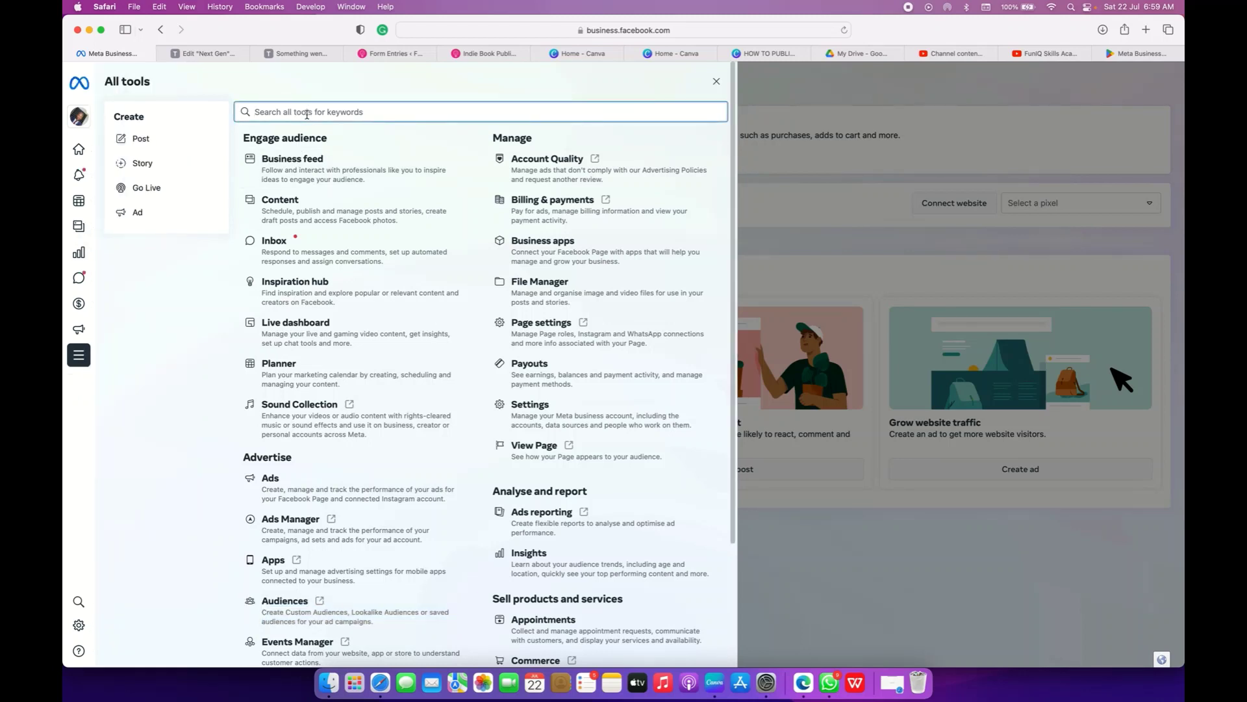
text(asset)
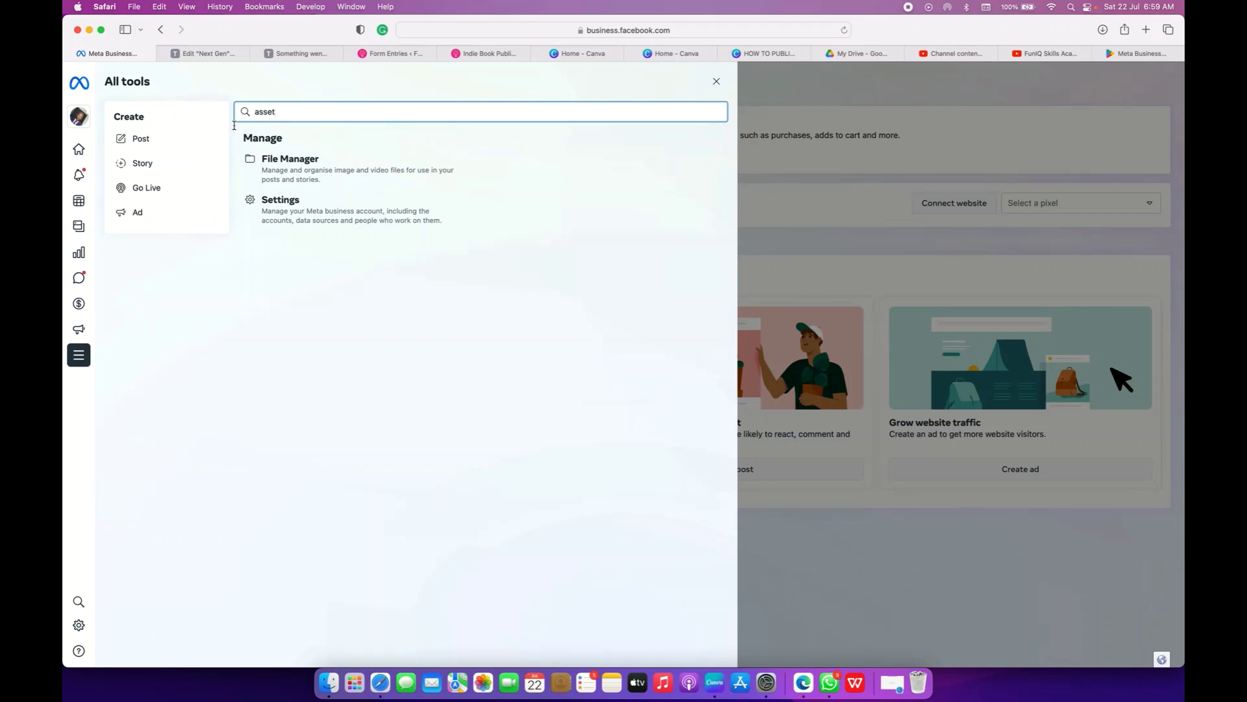
key(BackSpace)
key(BackSpace)
key(BackSpace)
key(BackSpace)
key(BackSpace)
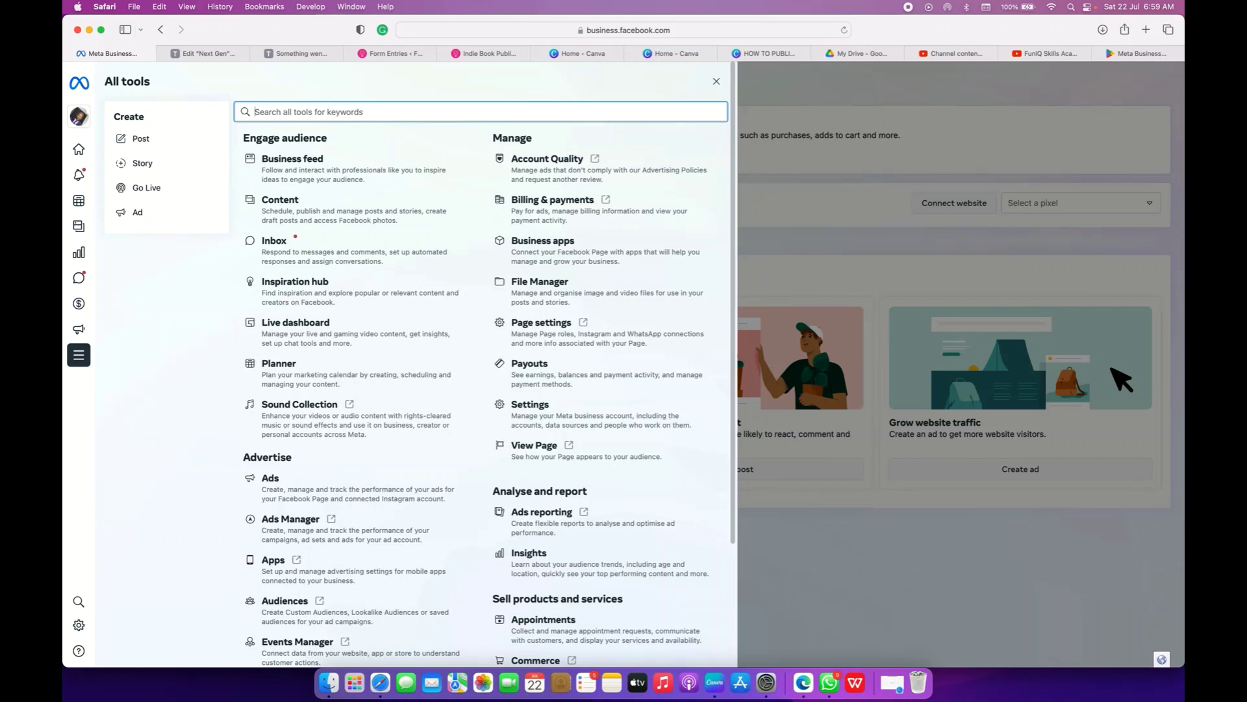
- Examine the list of business accounts and assets, including the option to create a business account, and close it
mouse_move(76, 635)
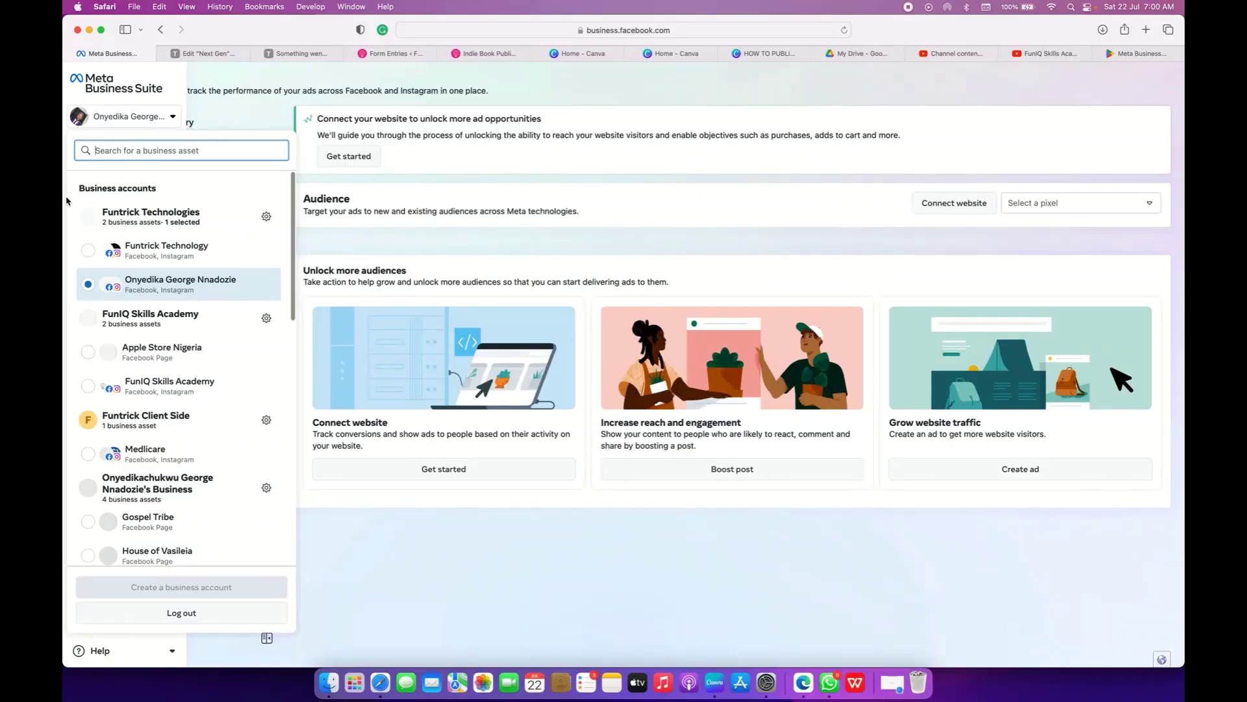
mouse_move(77, 189)
mouse_down()
mouse_move(184, 189)
mouse_move(64, 190)
mouse_up()
click(144, 193)
key(Escape)
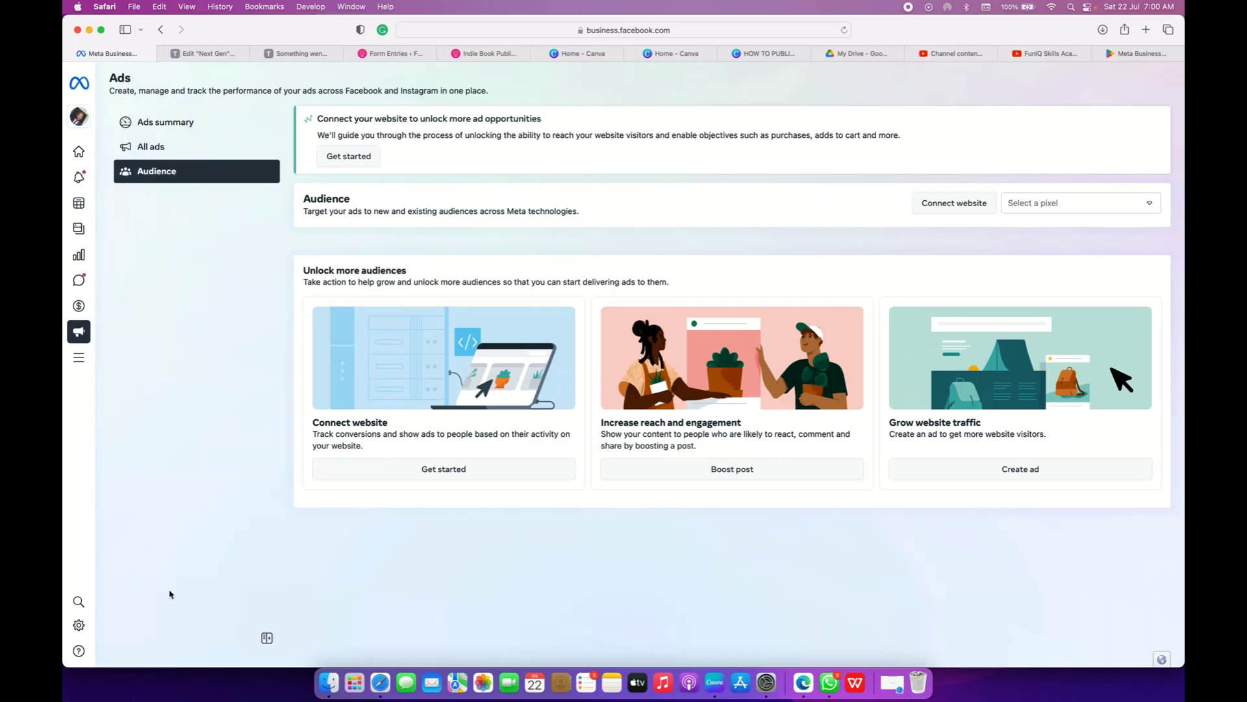
mouse_move(97, 120)
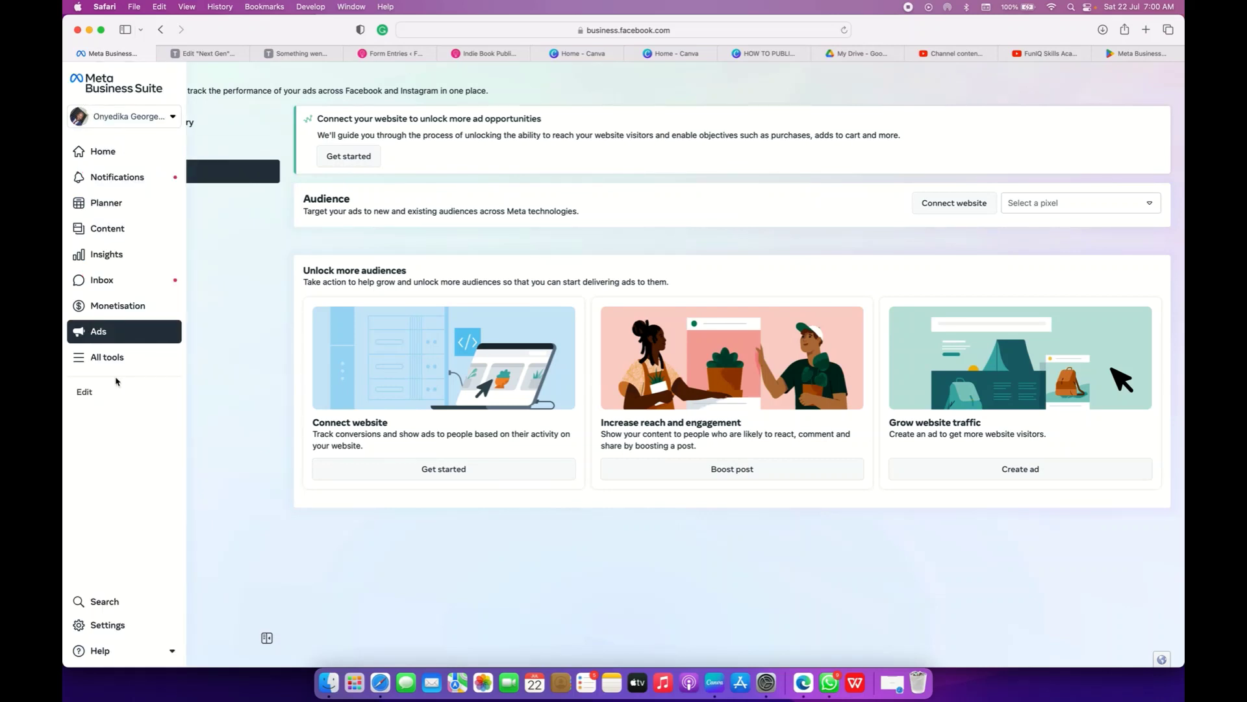
click(116, 124)
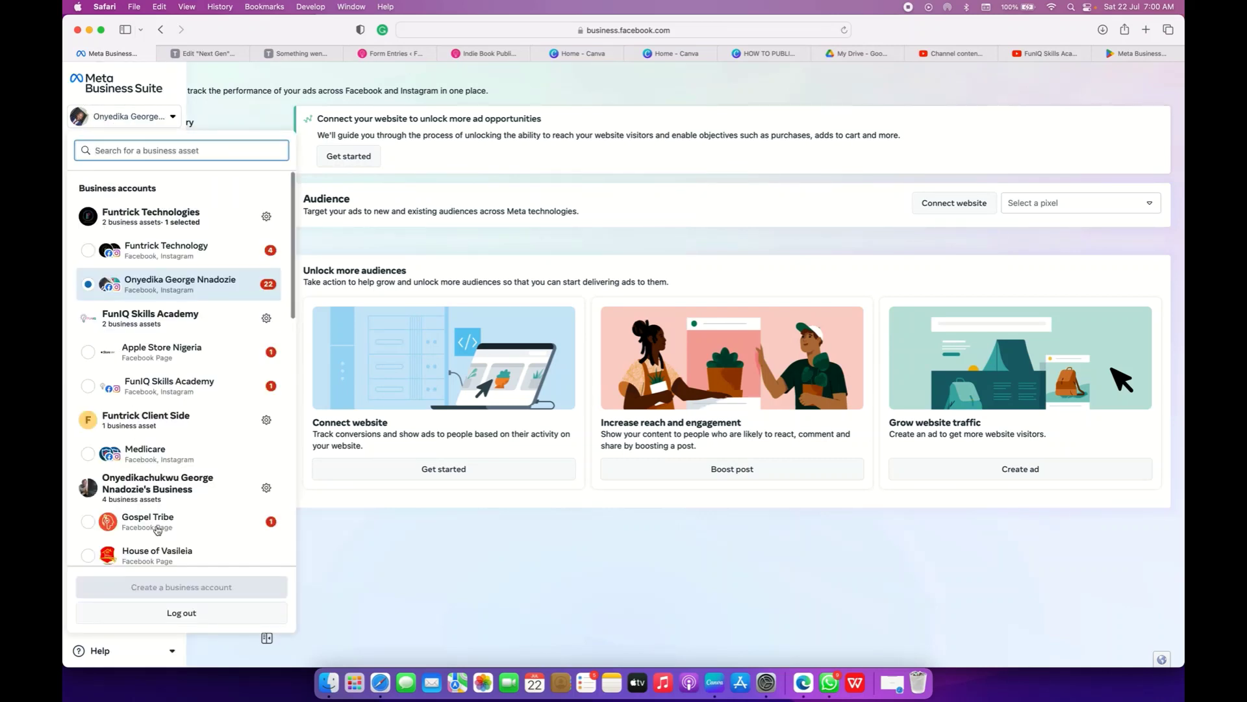
mouse_move(159, 588)
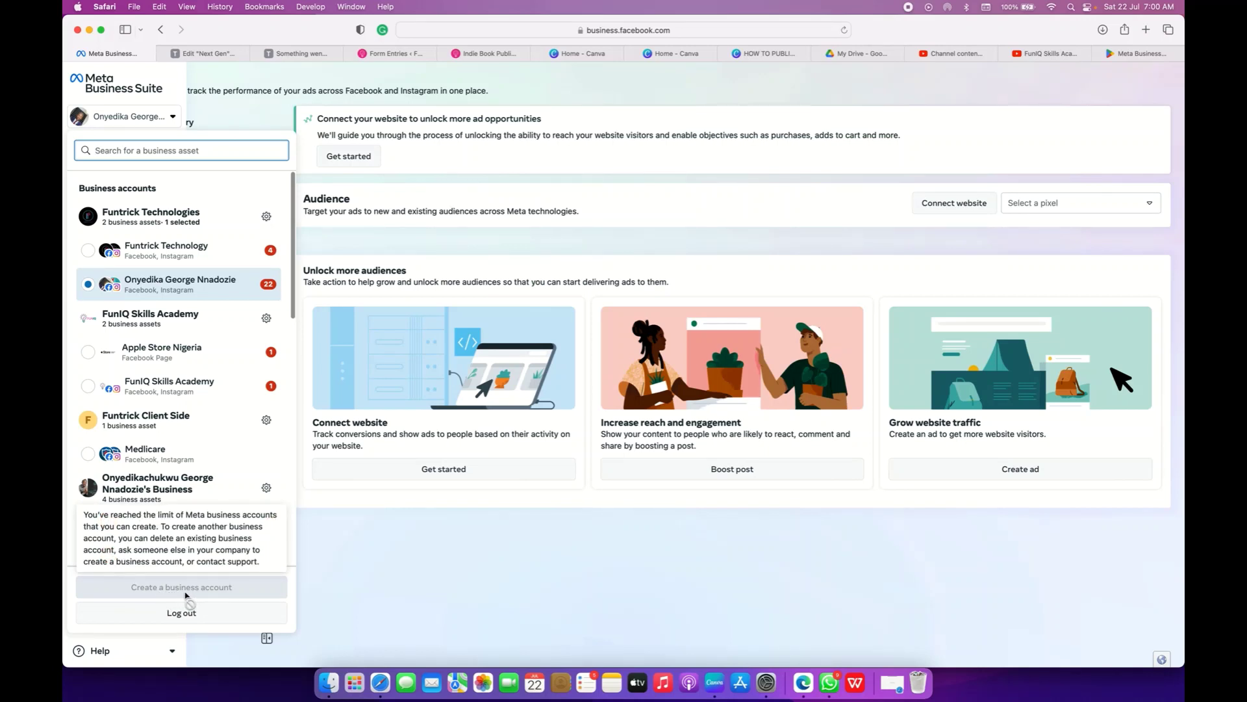
click(151, 136)
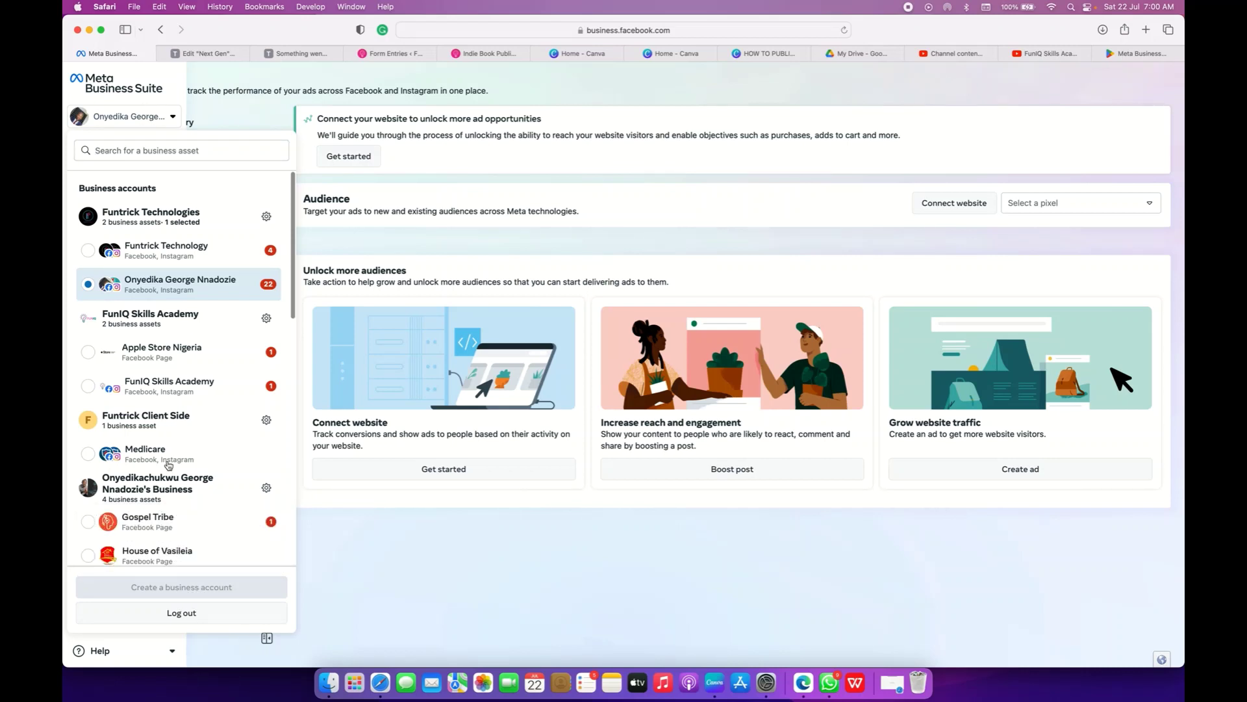
click(351, 611)
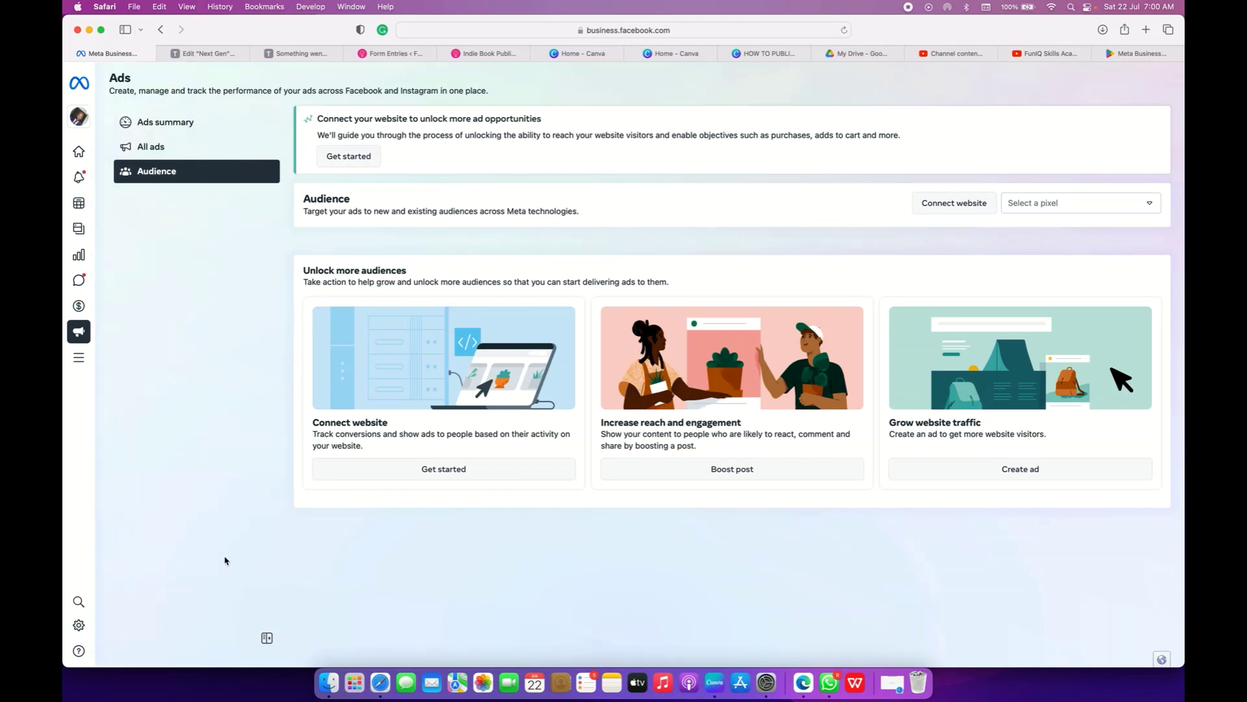
- Show the business assets in the settings of the Funtrick Technologies business account
mouse_move(80, 130)
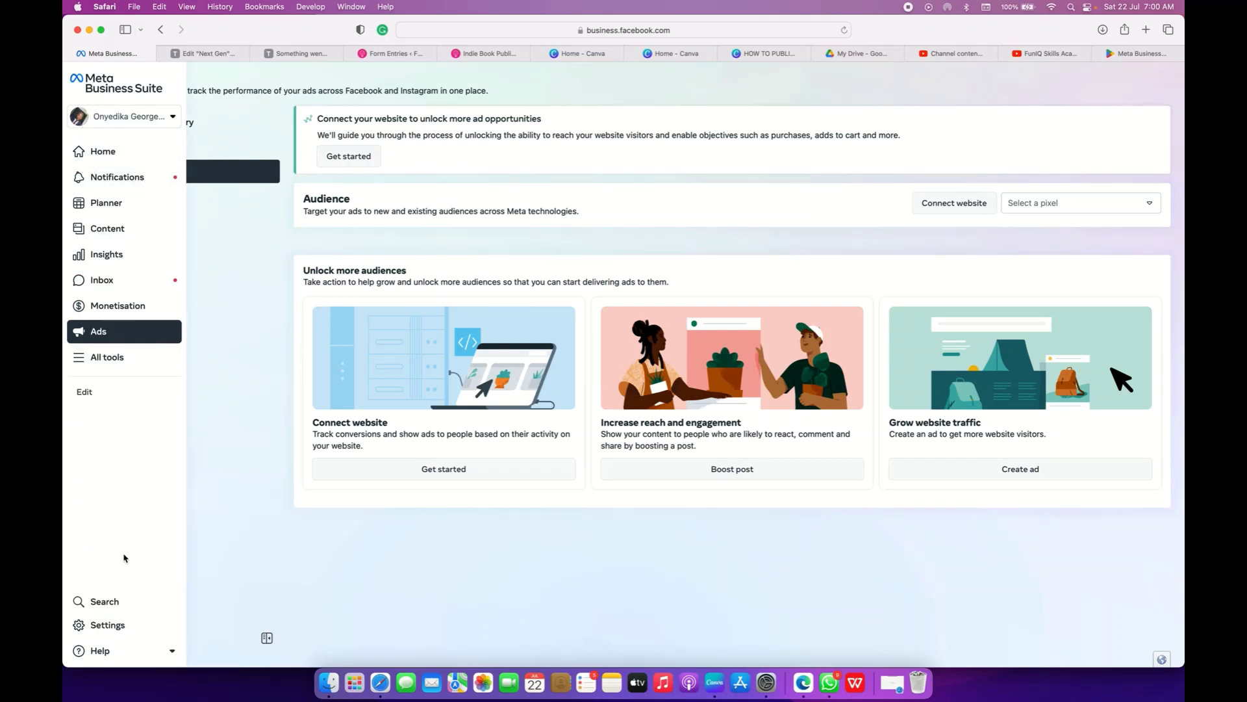
click(126, 633)
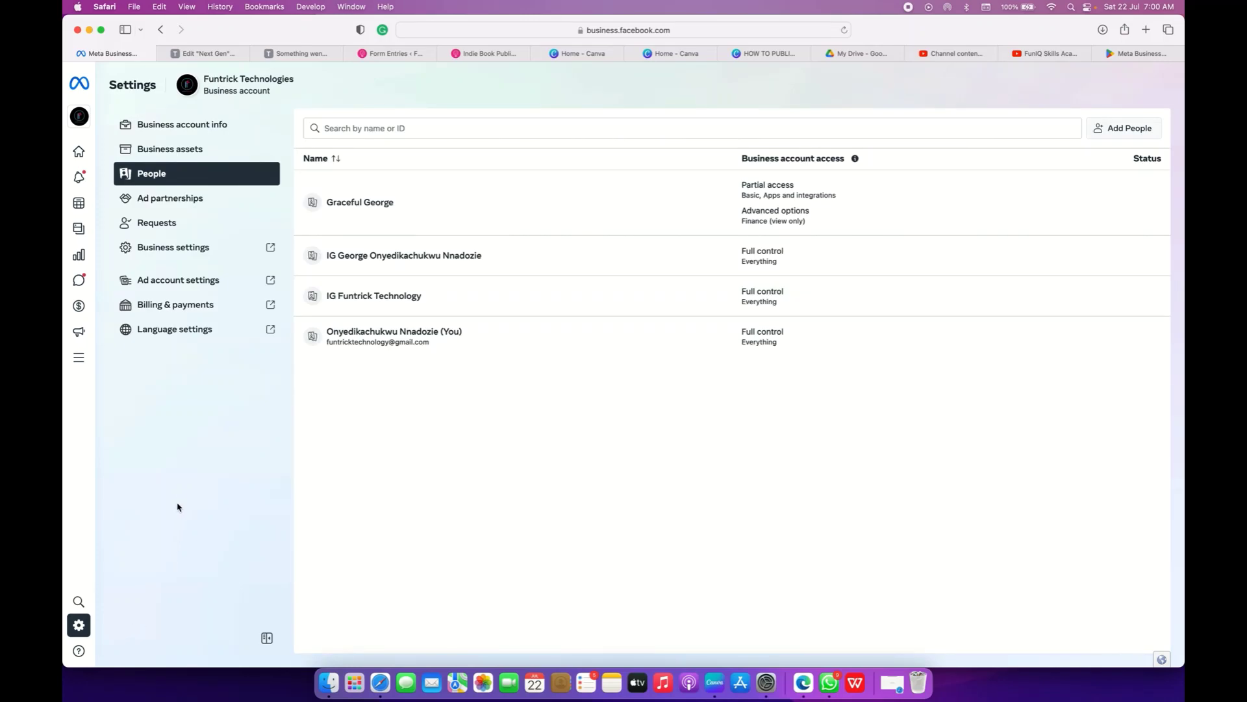
click(194, 152)
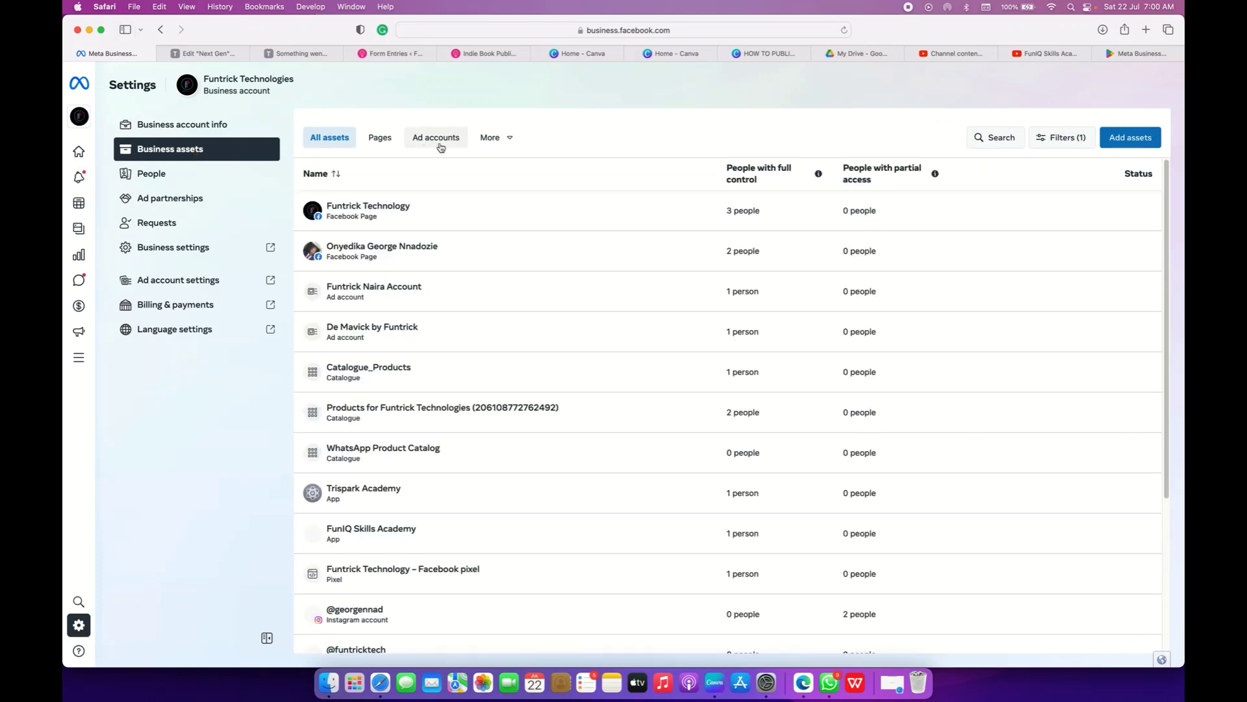
- Start adding a new ad account to the business assets and enter the ad account name
click(1145, 139)
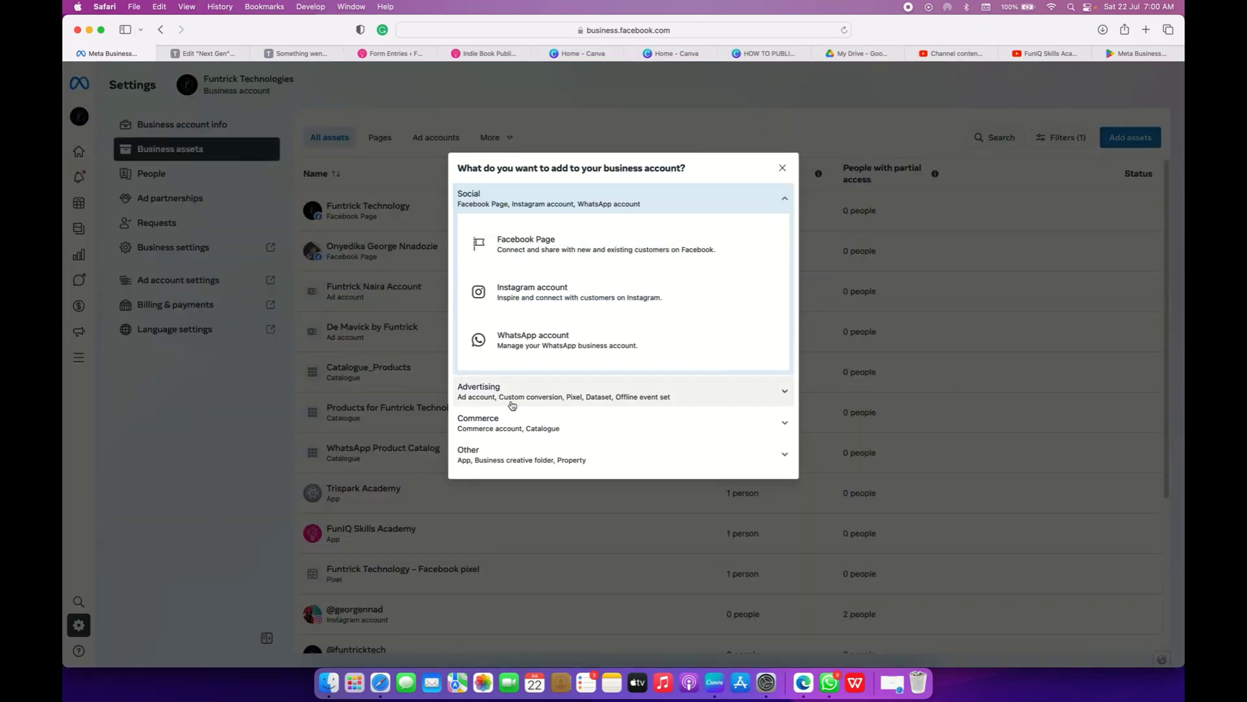
click(757, 401)
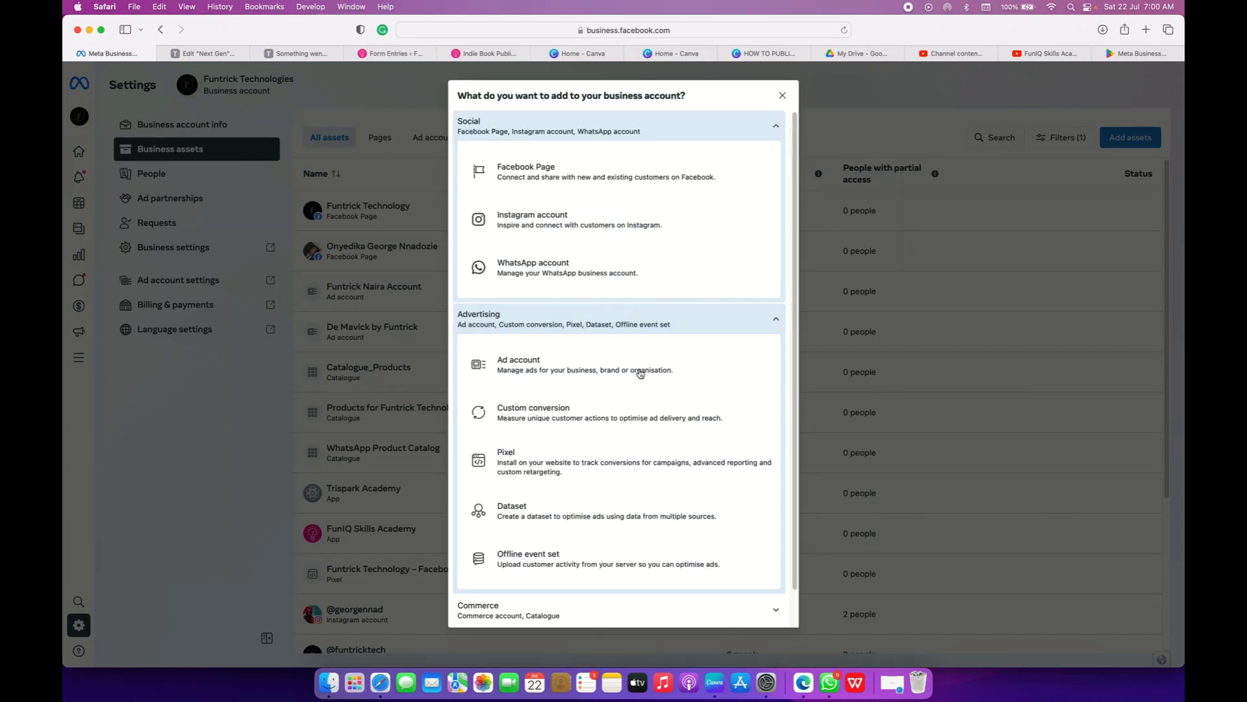
click(552, 368)
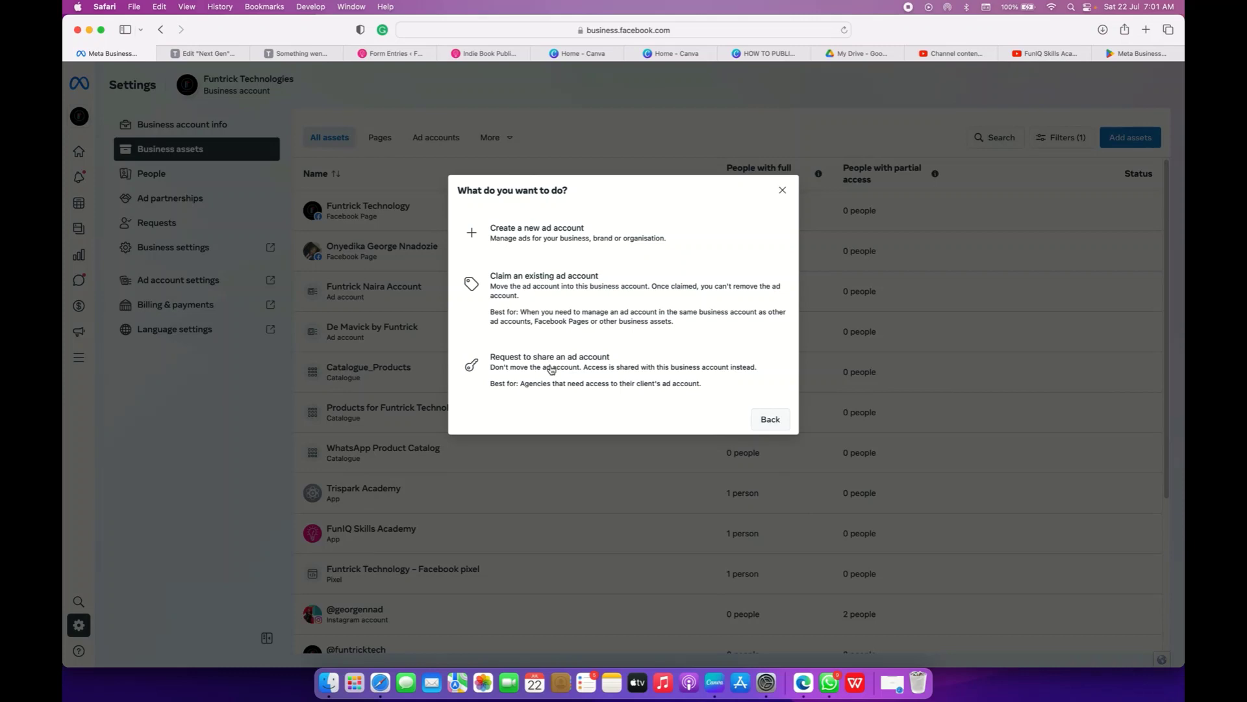
click(568, 244)
click(576, 236)
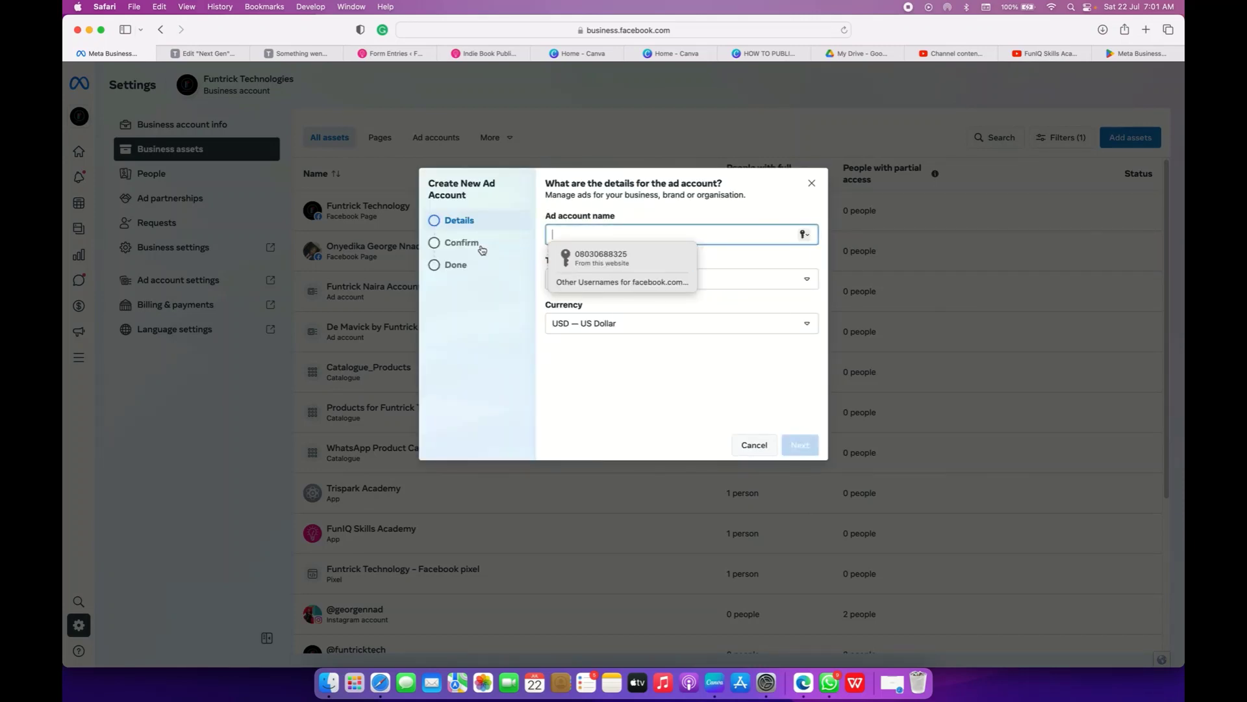
click(503, 387)
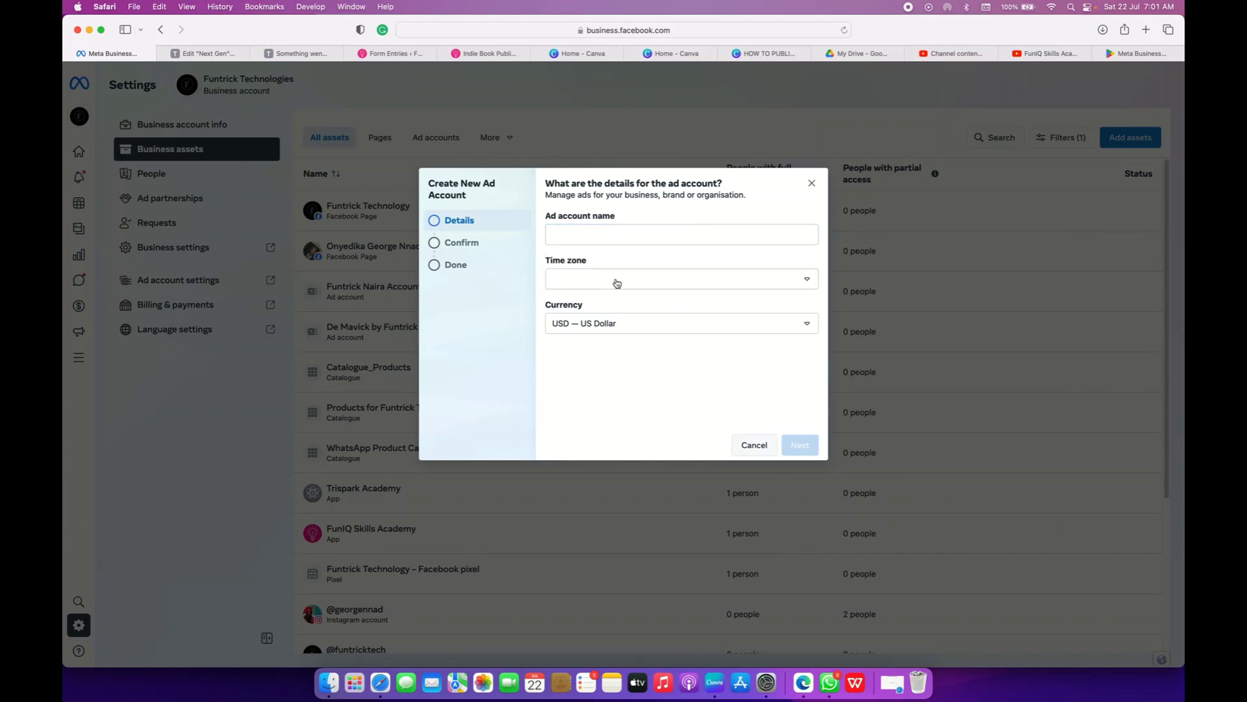
click(583, 237)
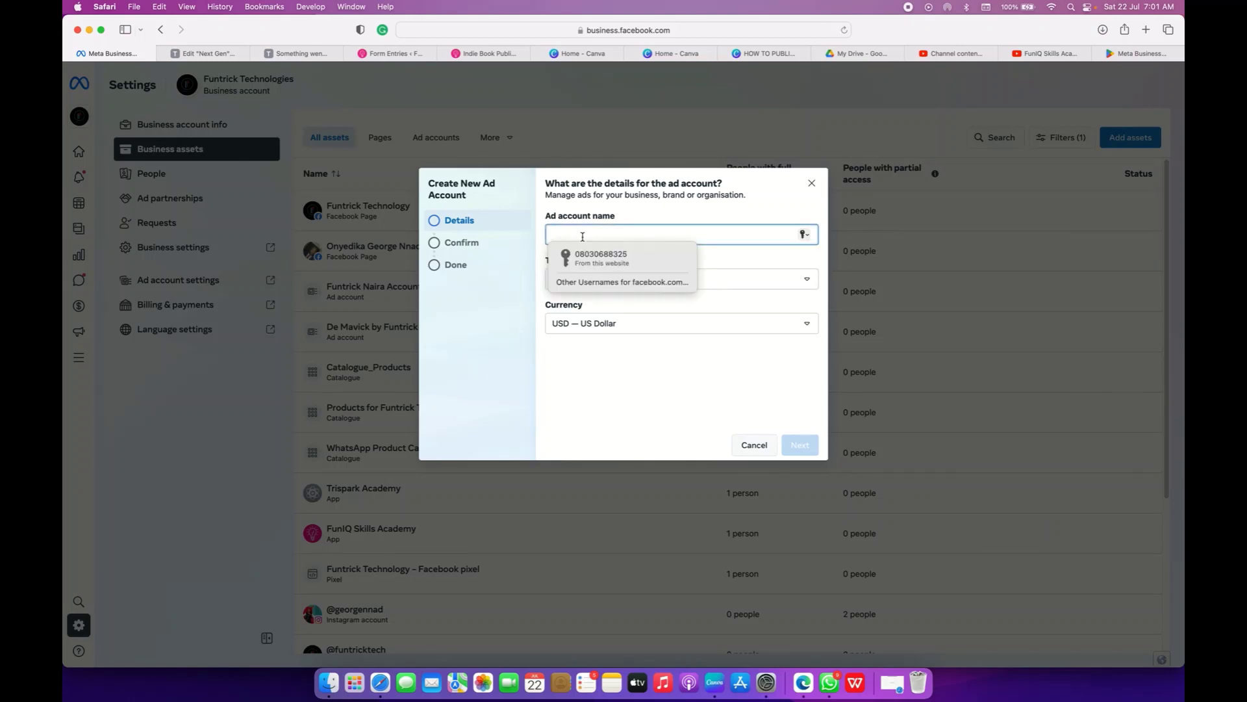
text(George)
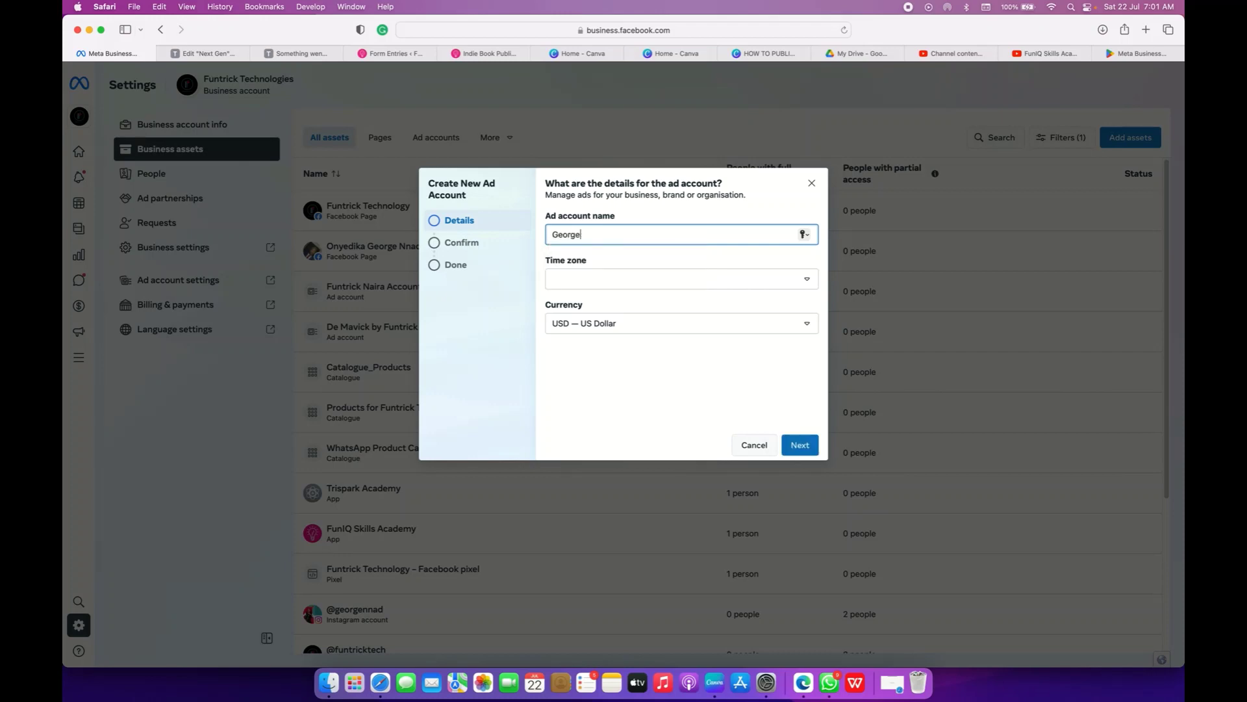
- Set the new ad account's time zone to (GMT+01:00) Africa/Lagos
click(598, 283)
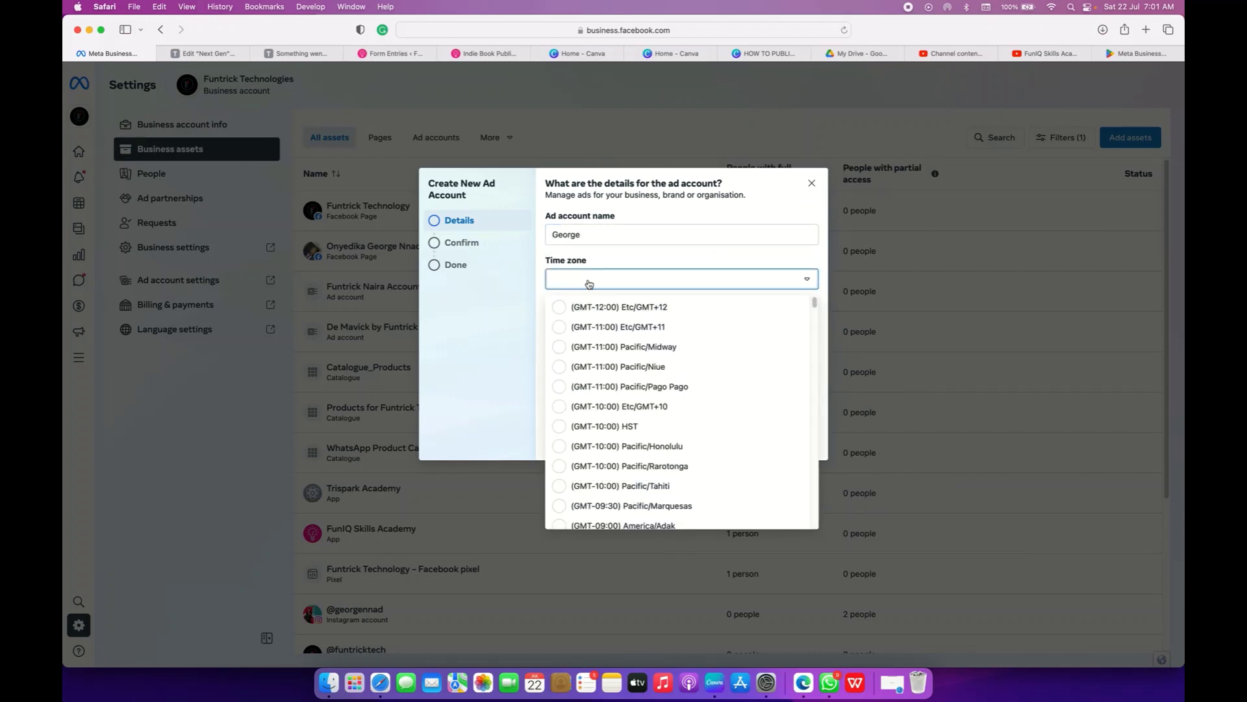
scroll(629, 320, down, 20)
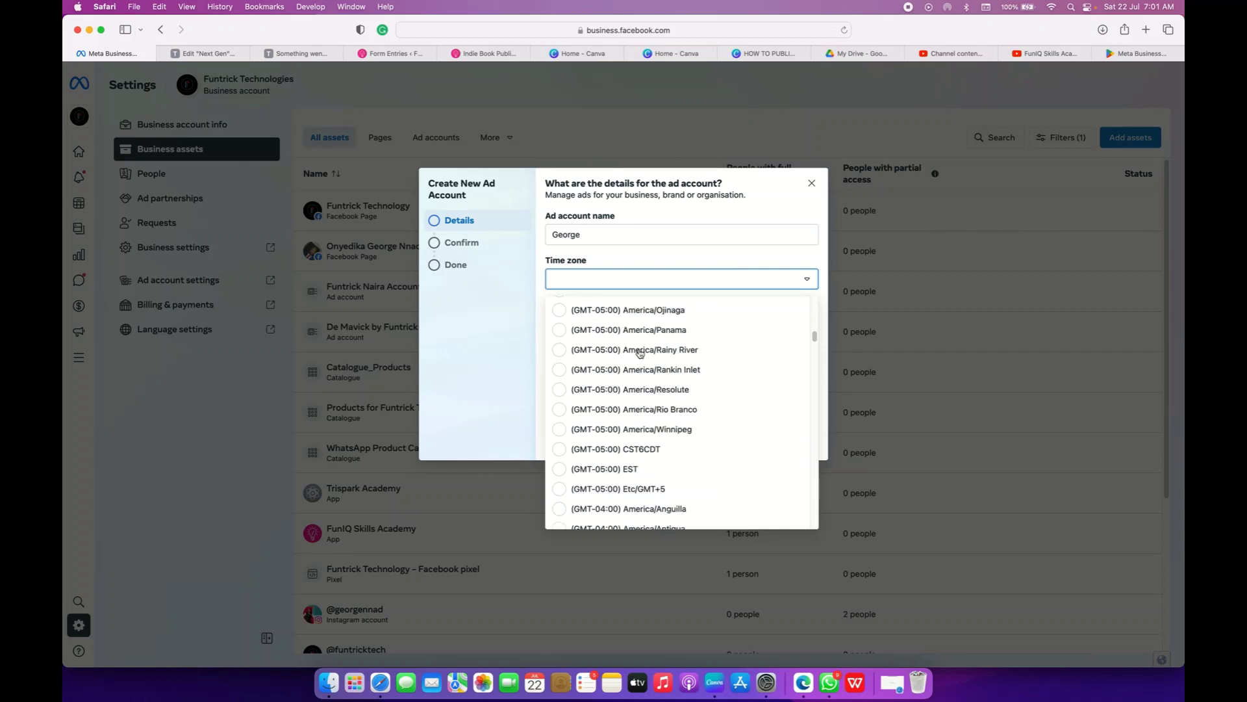
scroll(640, 353, down, 20)
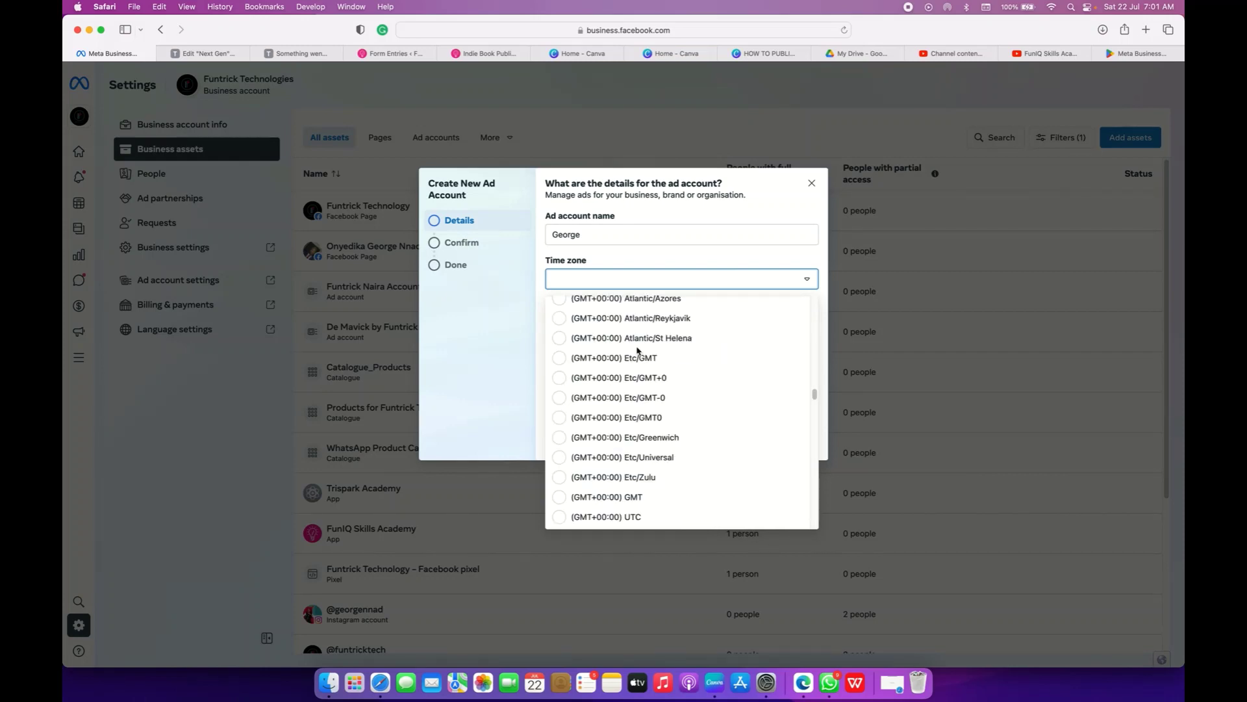
scroll(637, 351, down, 10)
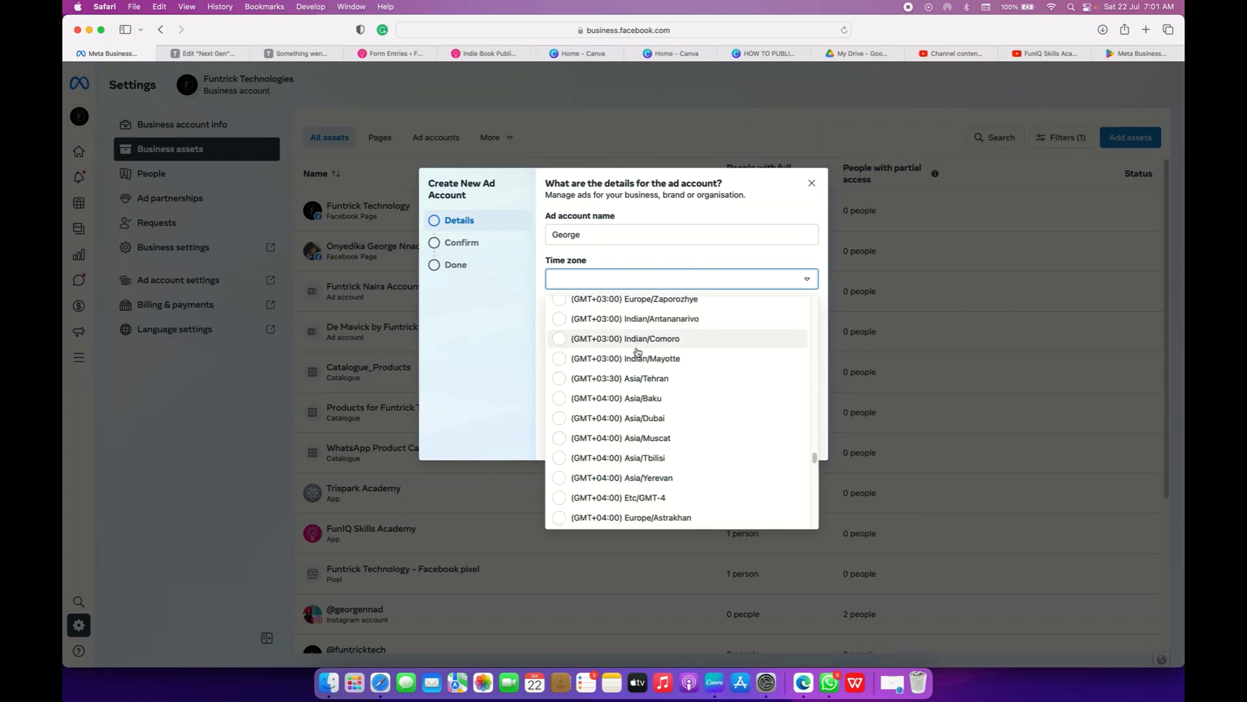
scroll(640, 351, up, 10)
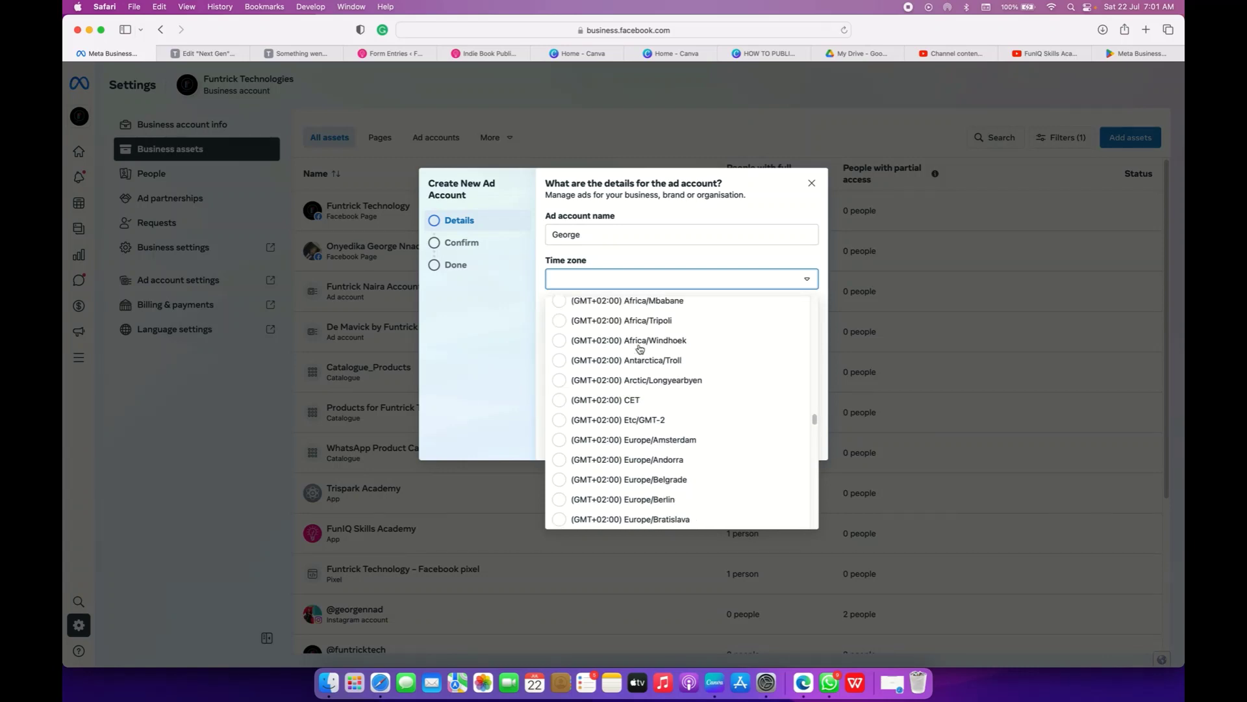
scroll(640, 350, up, 5)
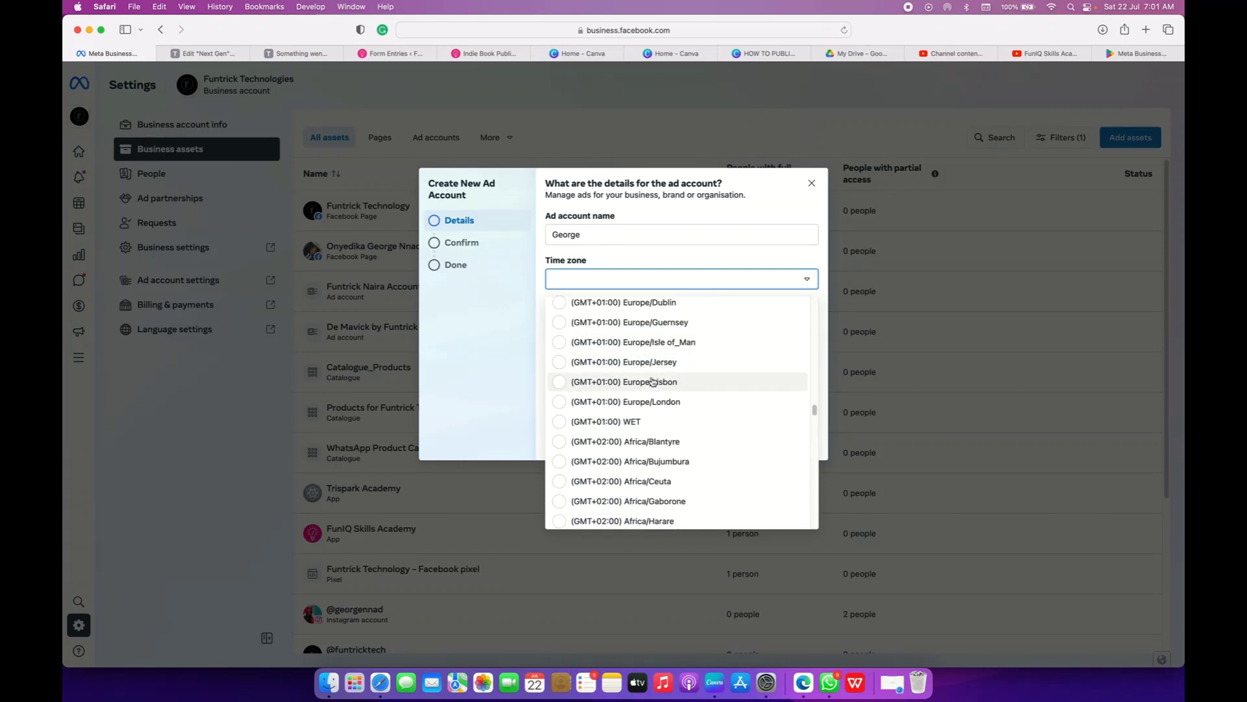
scroll(653, 380, up, 6)
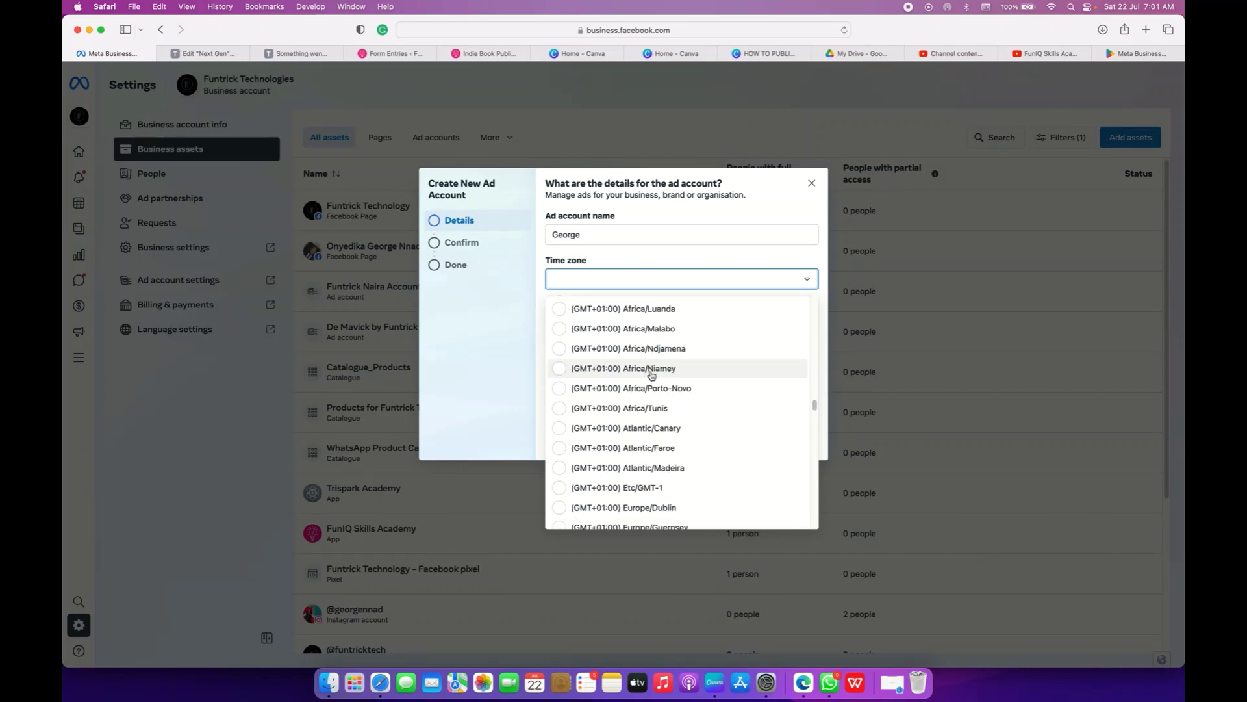
scroll(650, 368, up, 5)
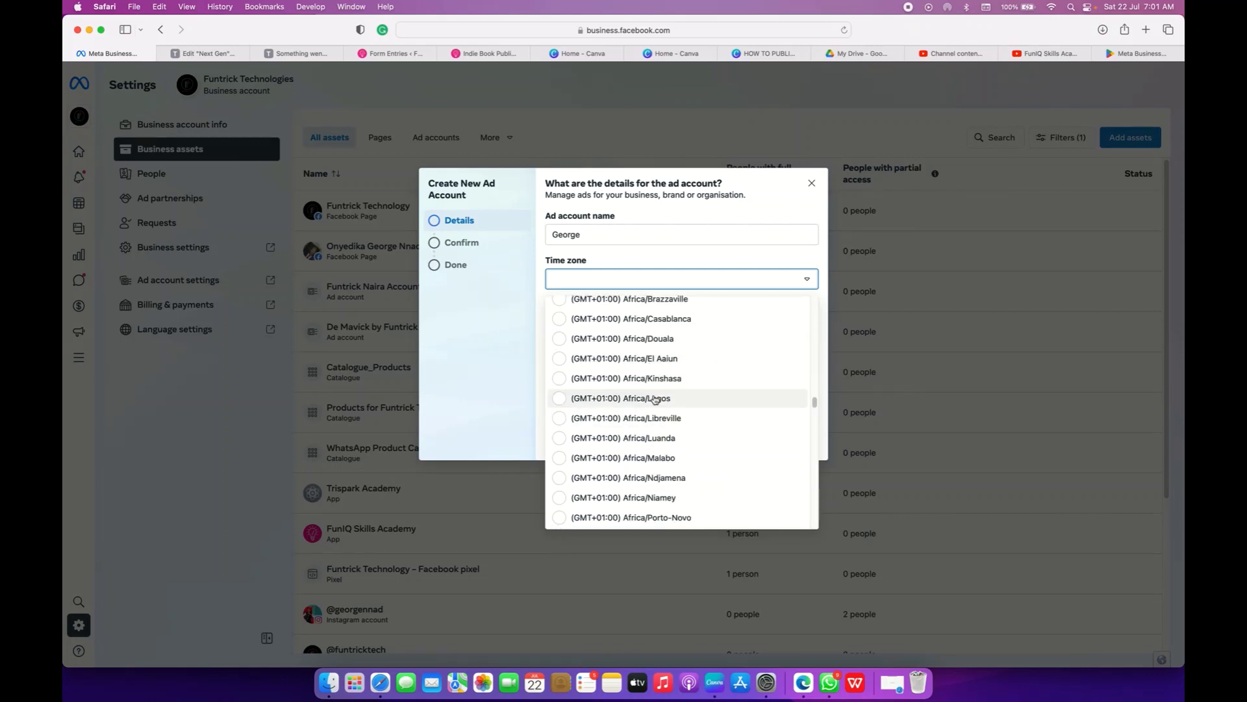
click(652, 399)
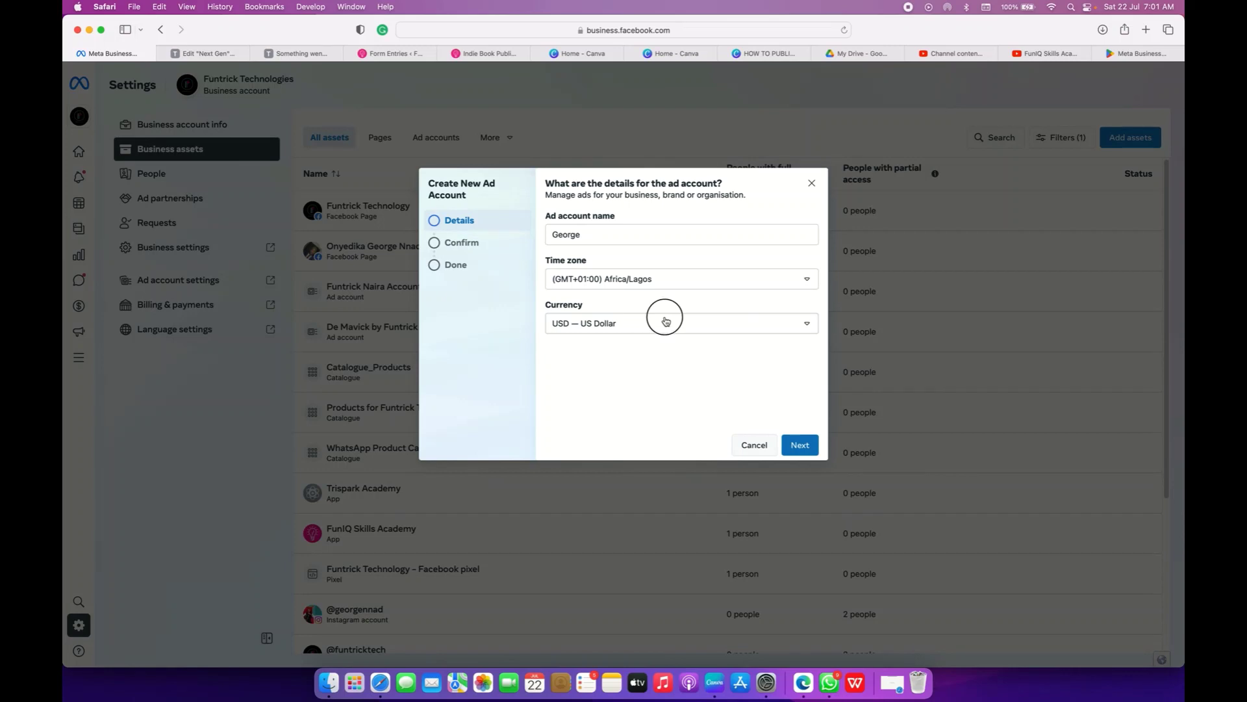
- Set the ad account's currency to NGN — Nigerian Naira and proceed to the confirmation stage
click(663, 318)
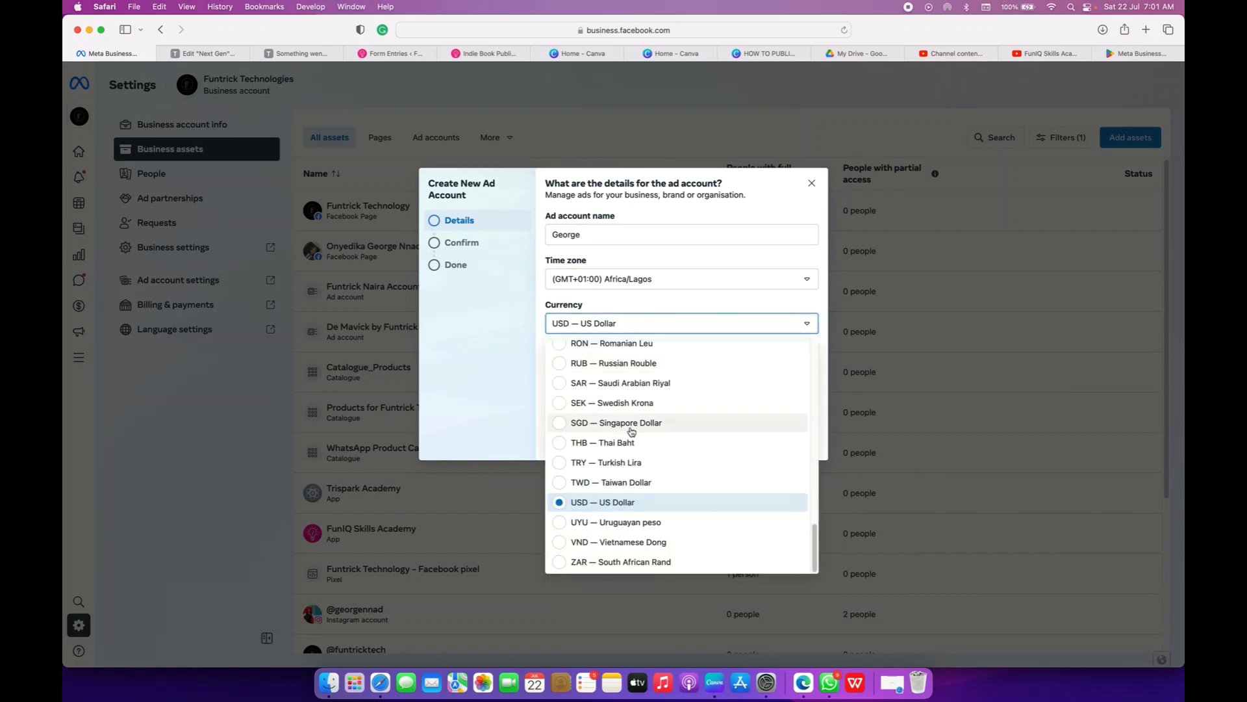
scroll(588, 429, up, 5)
click(574, 417)
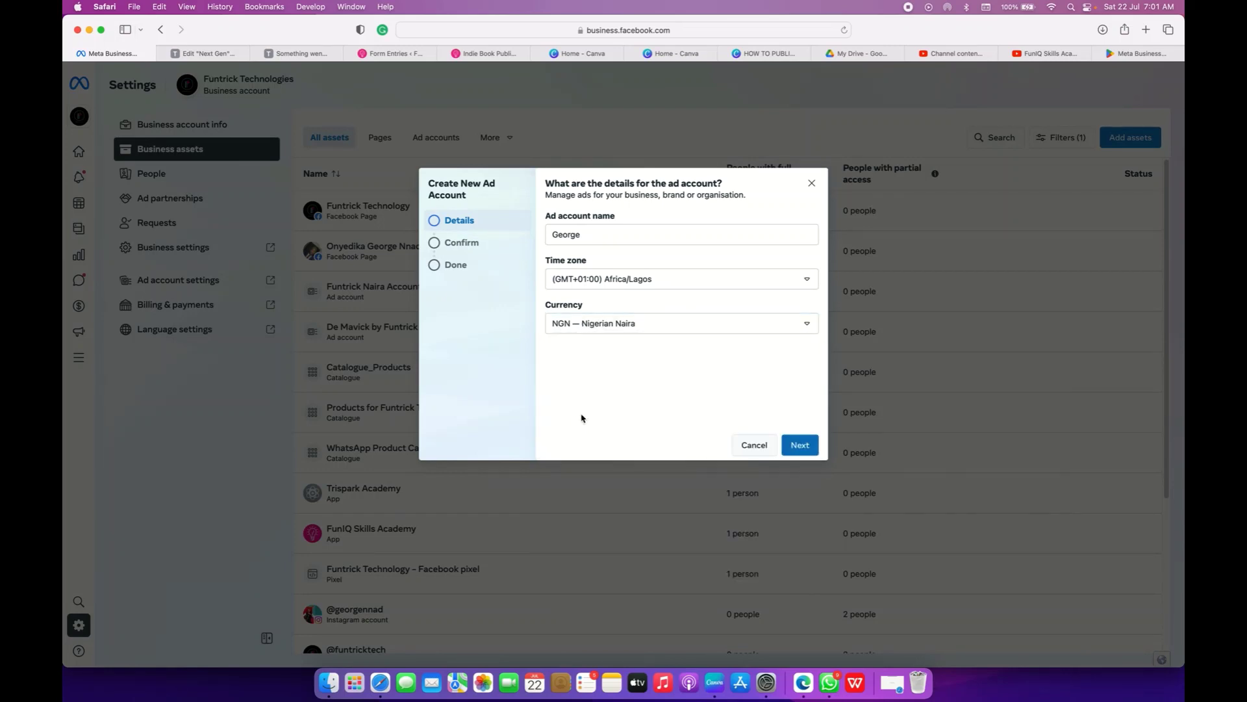
click(809, 449)
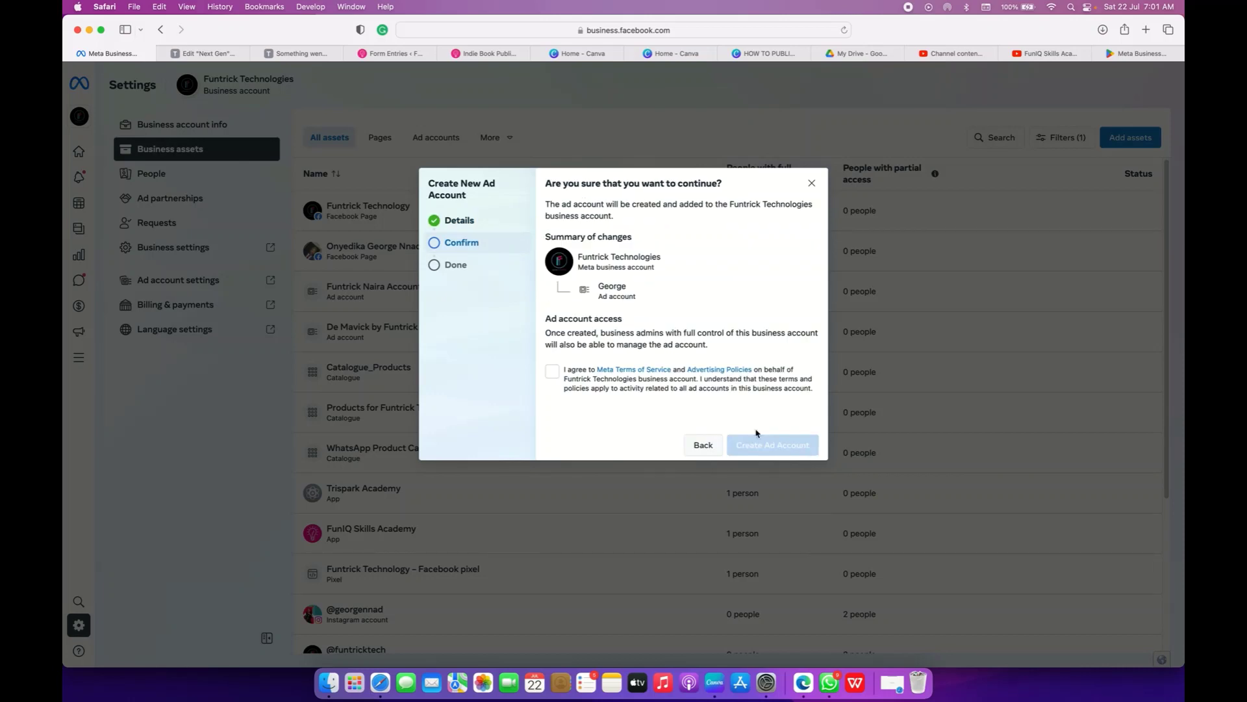
- Agree to the Meta Terms of Service and Advertising Policies, and close the setup without creating the ad account
click(439, 244)
click(552, 371)
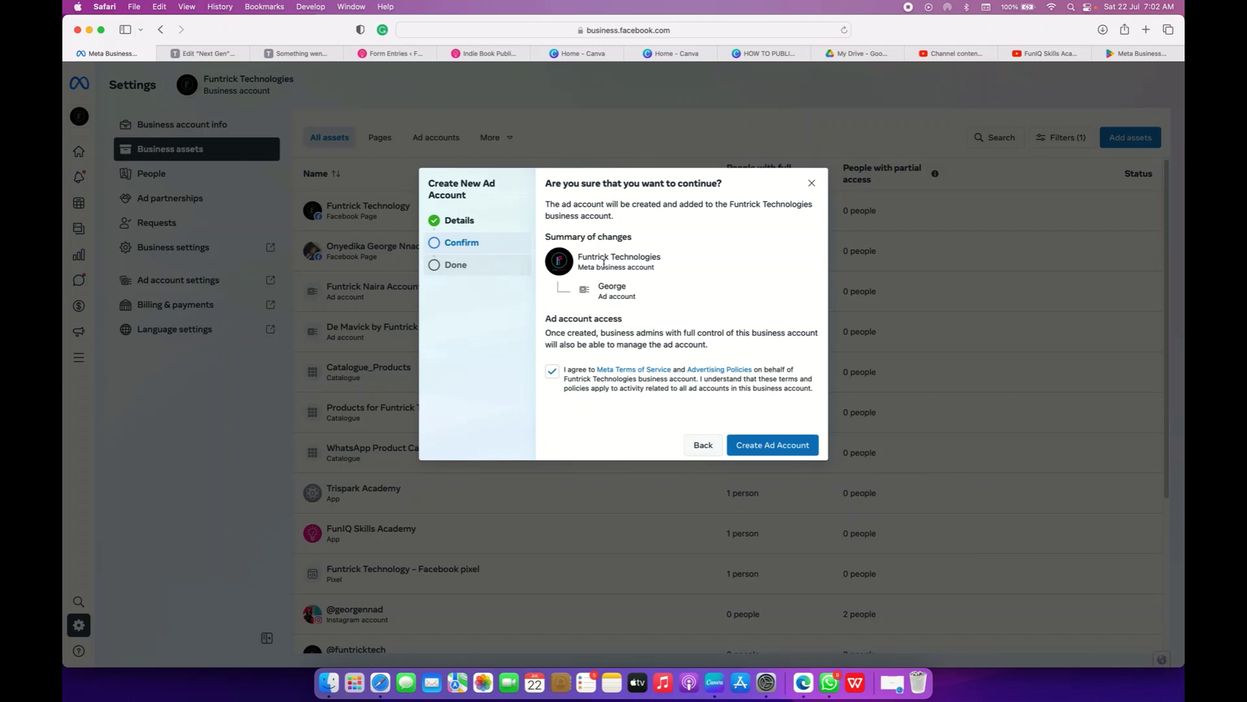
click(811, 183)
- Show the business's ad accounts and view the payment methods of the Funtrick Naira Account
click(436, 137)
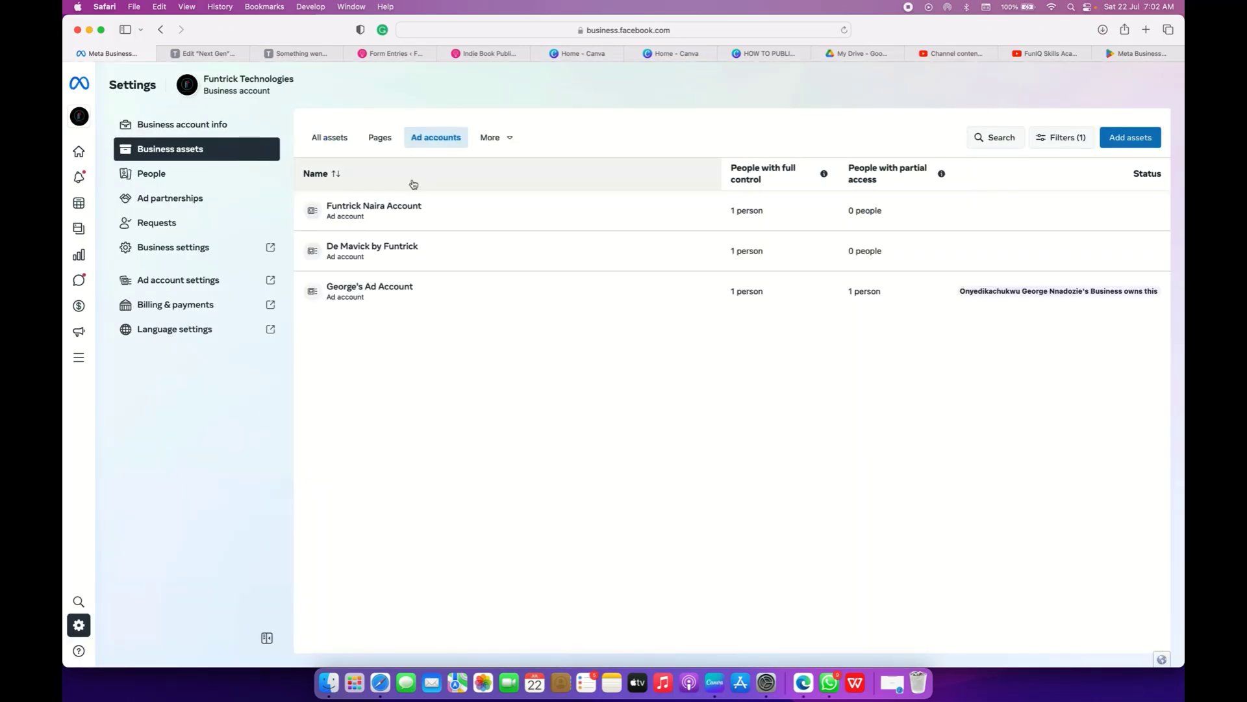
click(409, 217)
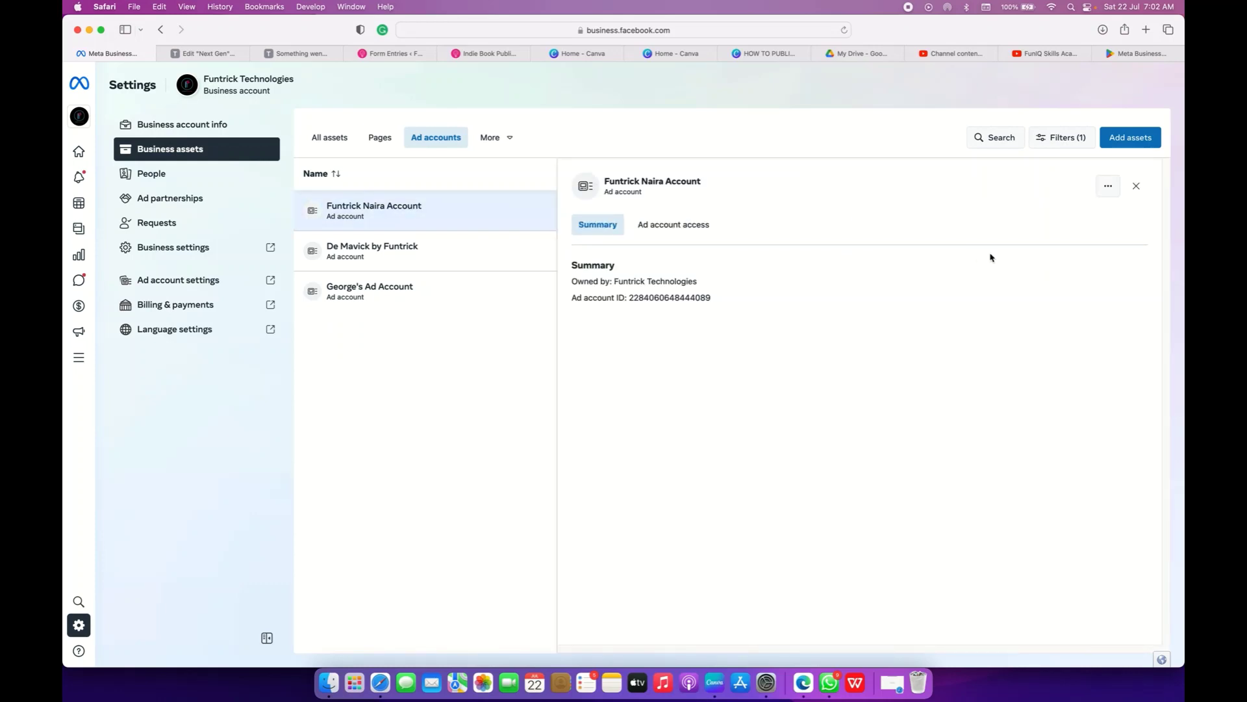
click(1109, 189)
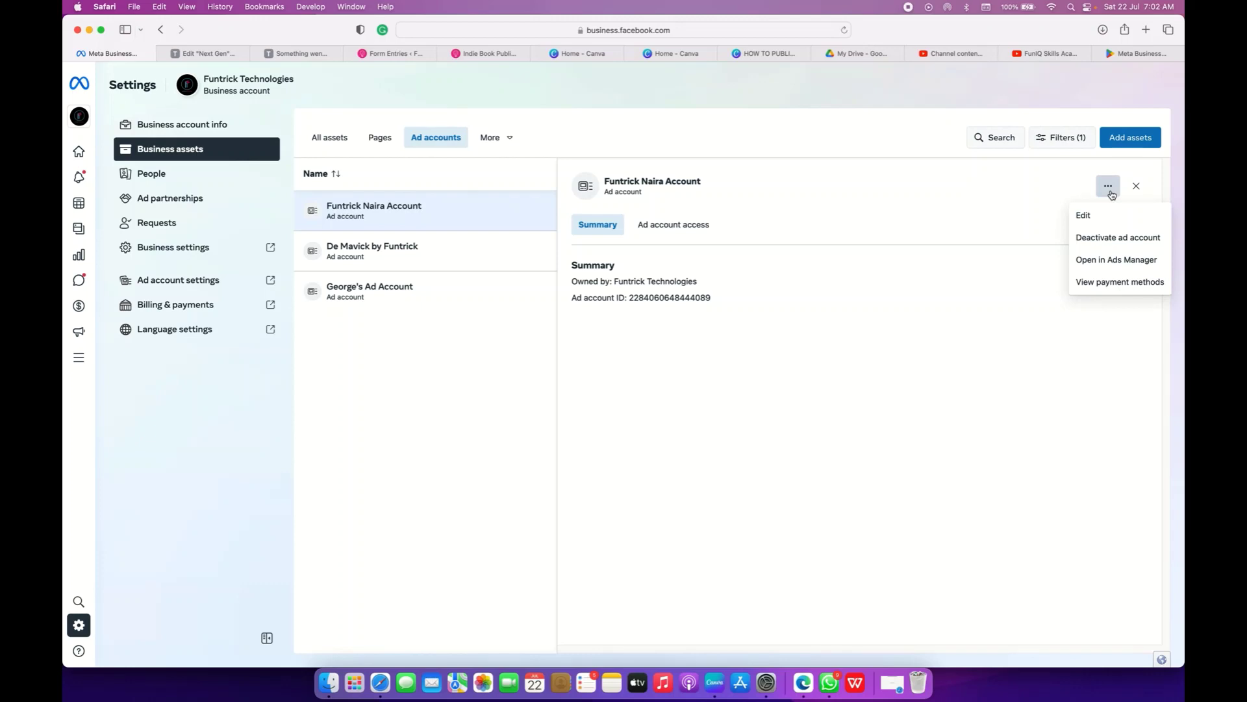
click(1105, 281)
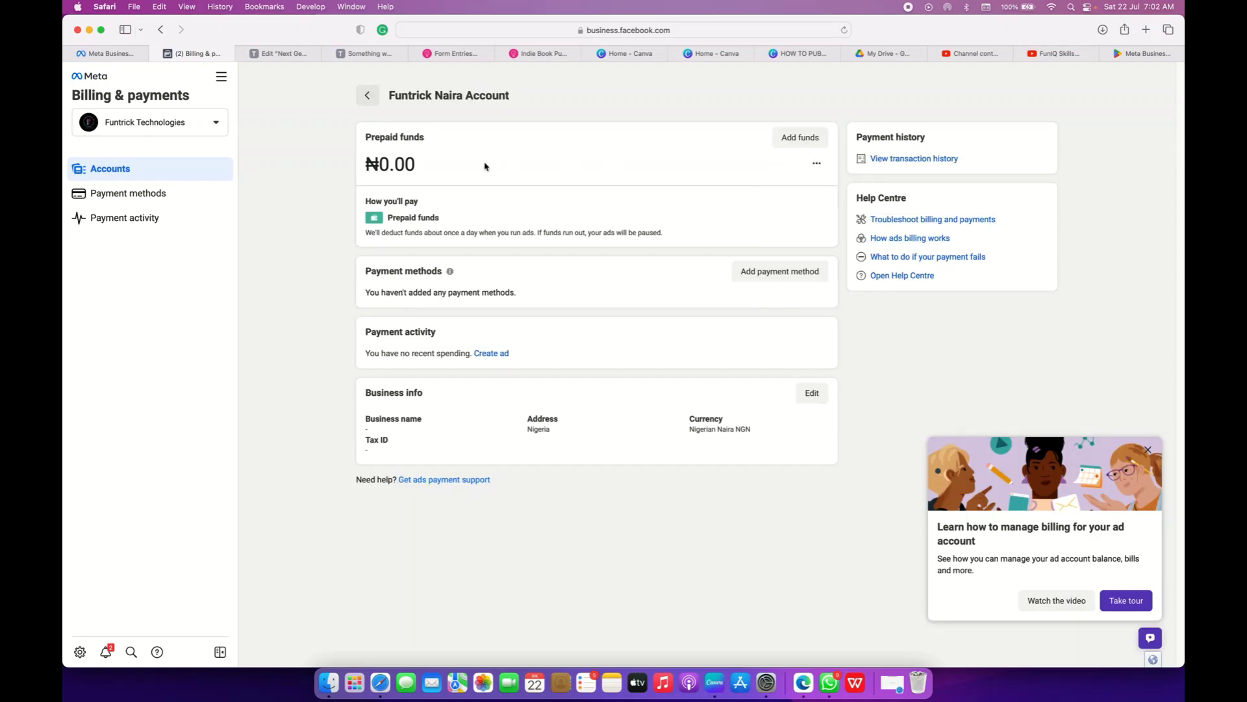
- Start adding prepaid funds of ₦4,500.00 using Naira Payment with MasterCard/VISA, and continue to the PayU card payment page
click(787, 144)
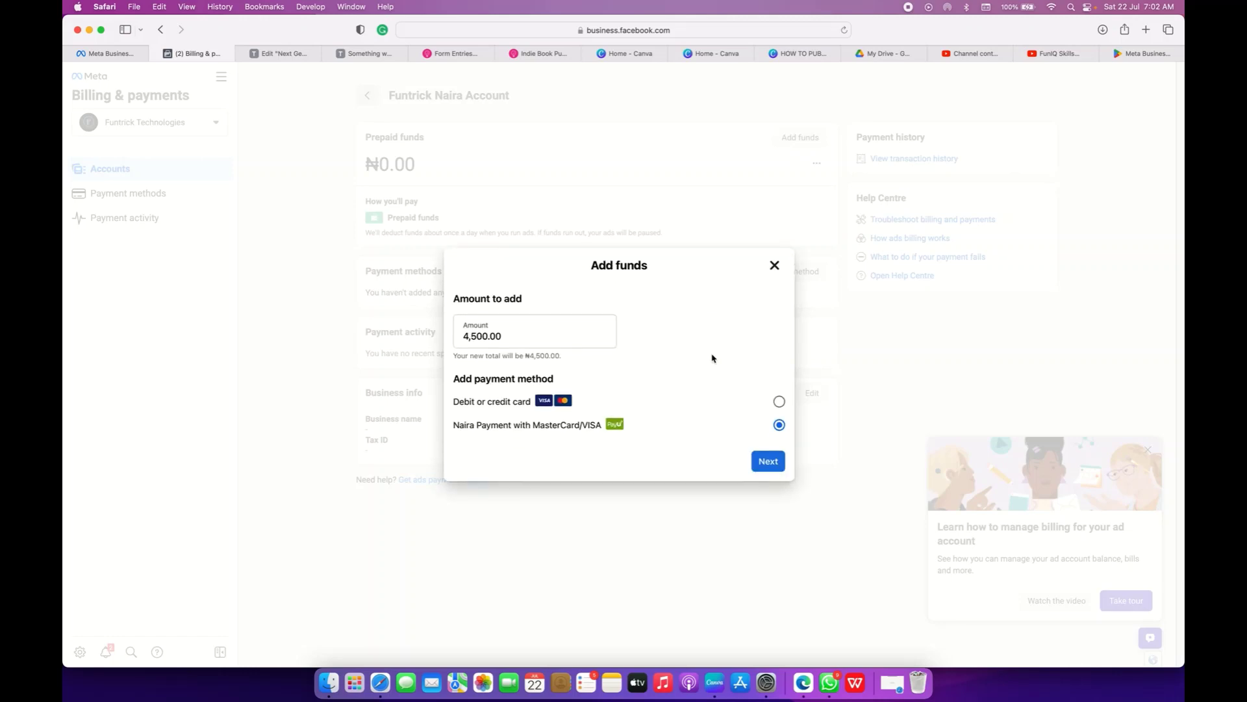
click(779, 401)
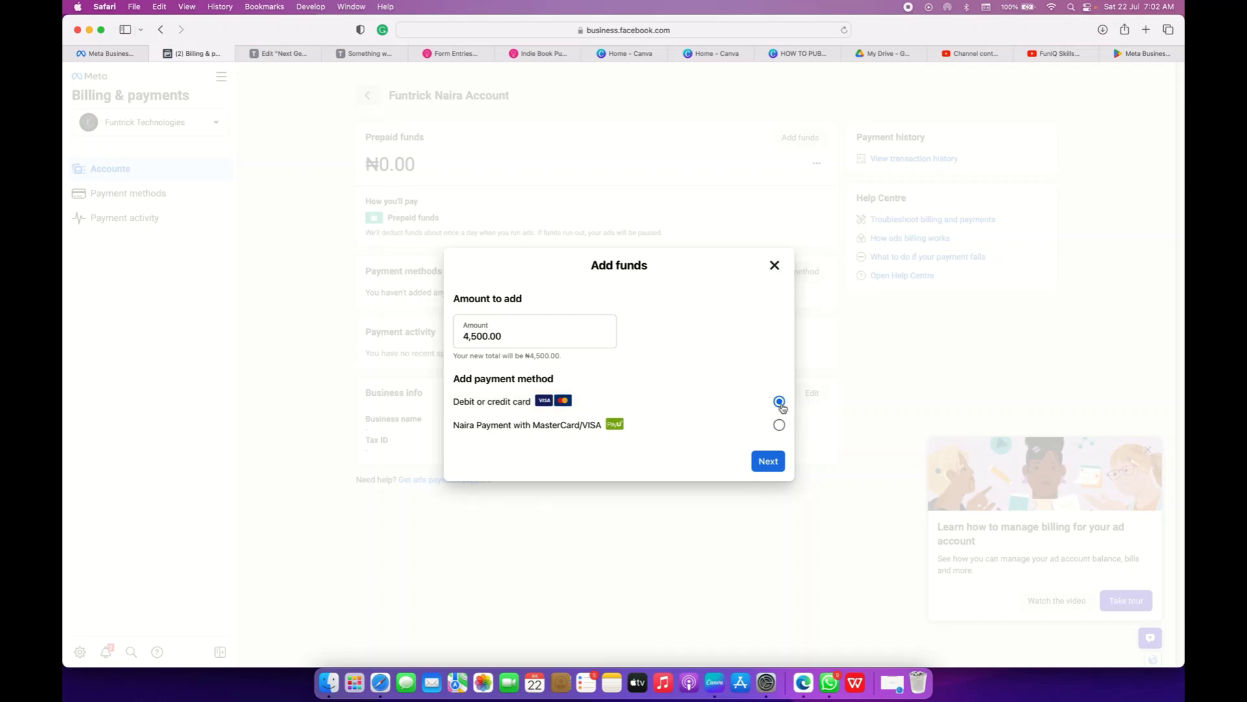
click(664, 428)
click(768, 465)
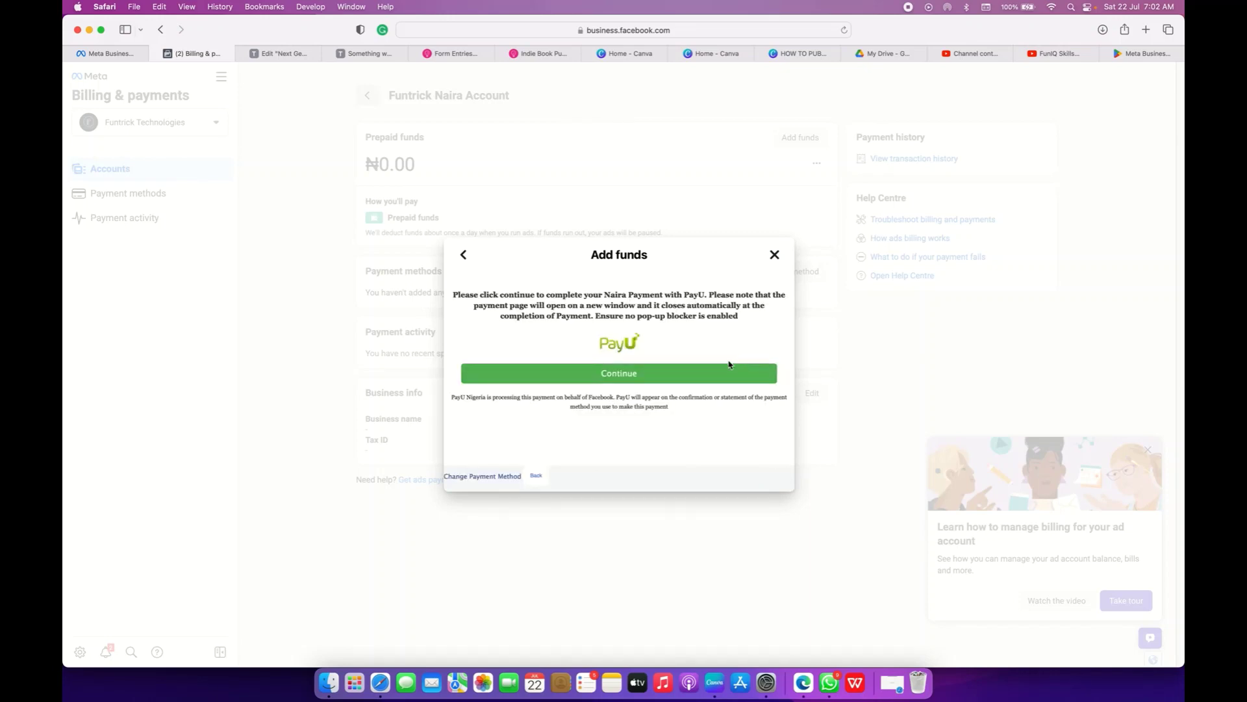
click(689, 373)
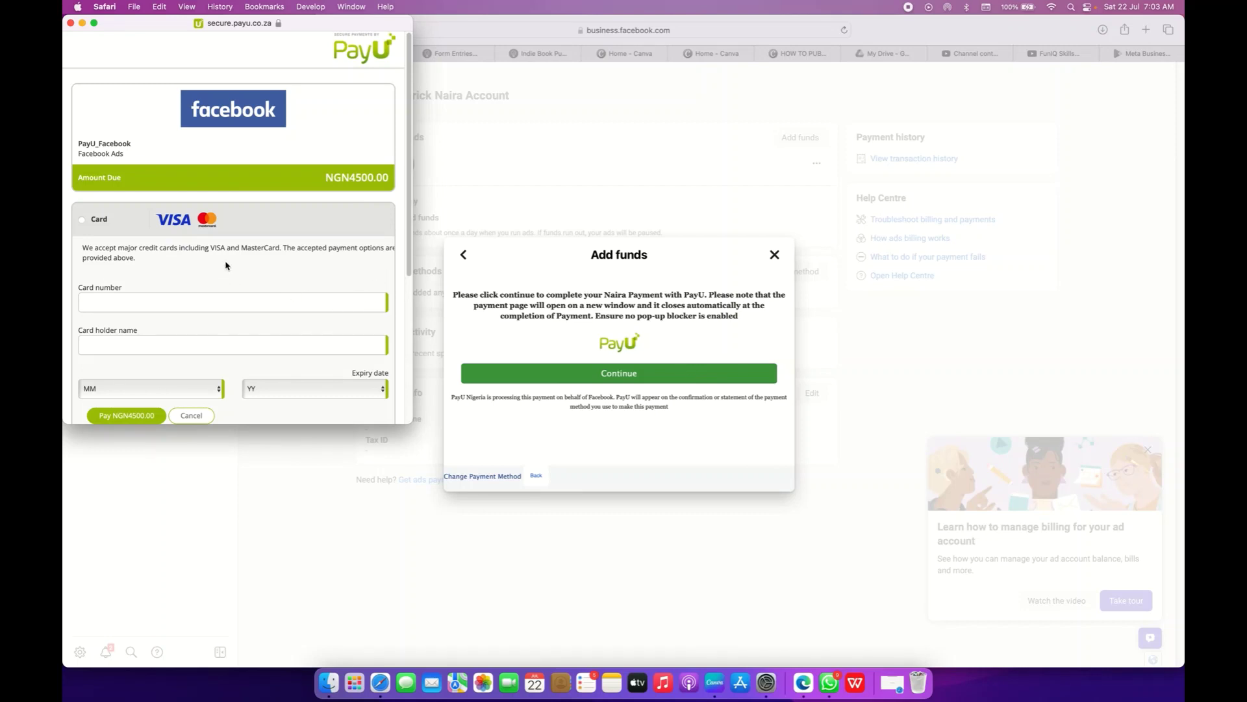
scroll(205, 273, down, 5)
scroll(171, 144, up, 5)
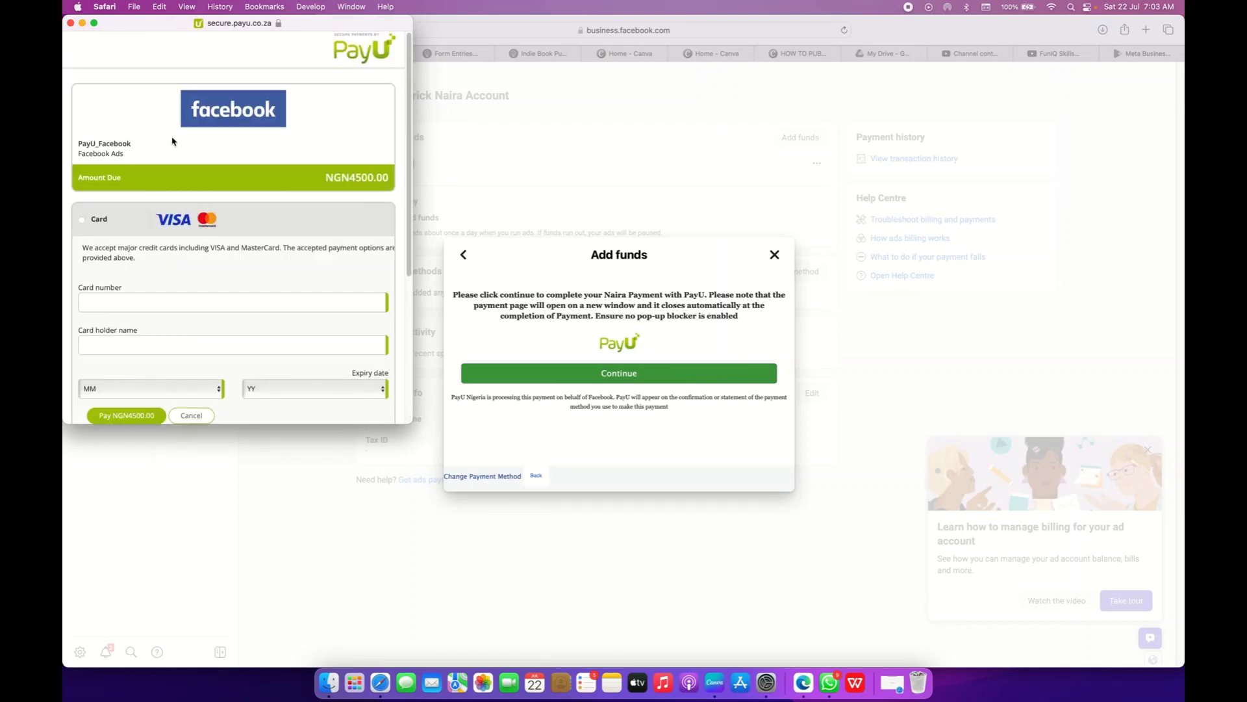